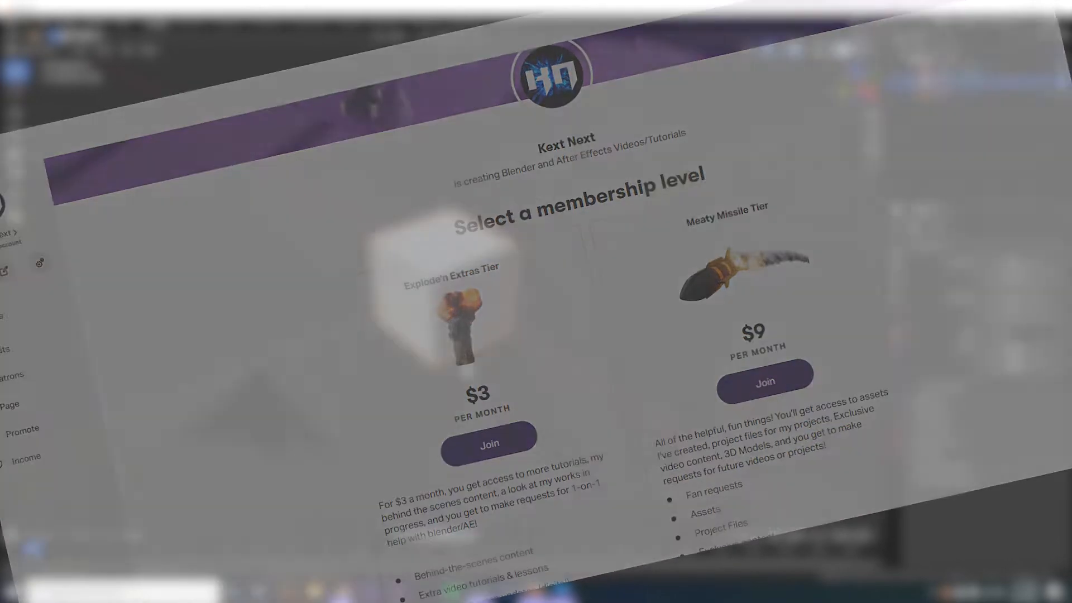
- Delete the default cube from the scene
scroll(534, 397, "down", 2)
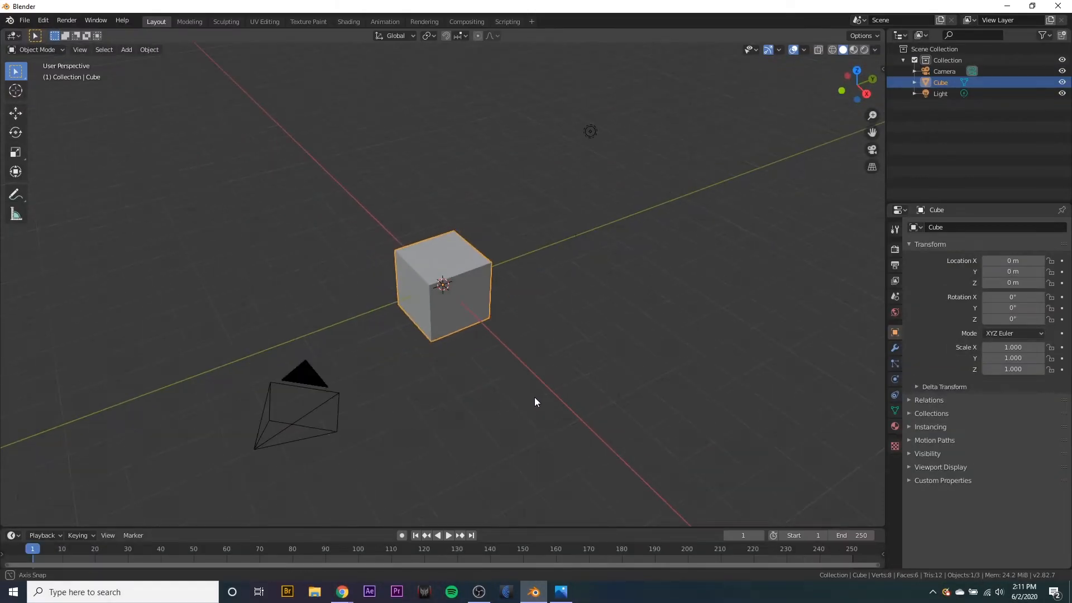
scroll(534, 397, "up", 2)
mouse_move(535, 396)
middle_mouse_down()
mouse_move(514, 399)
mouse_move(526, 377)
middle_mouse_up()
key("Delete")
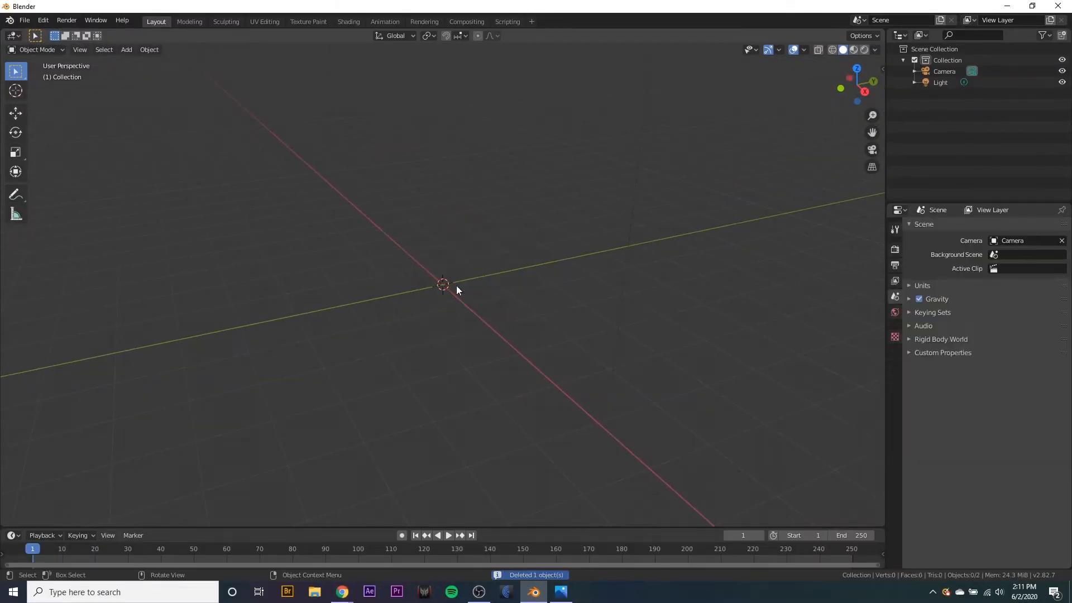
- Add a cylinder mesh with 12 vertices and its cap fill type set to Nothing
key("shift+a")
mouse_move(462, 292)
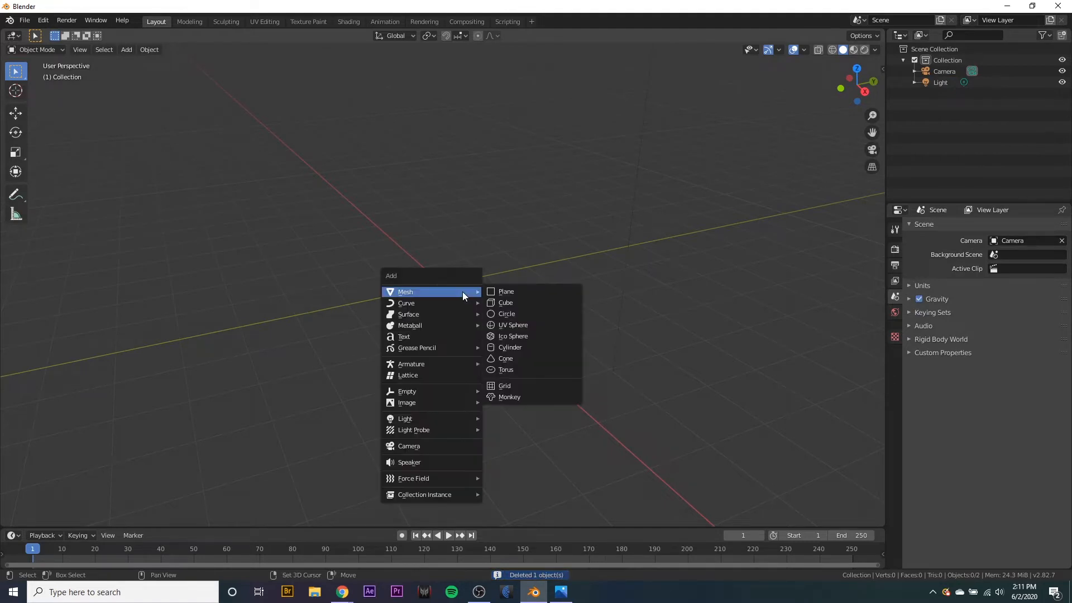
left_click(531, 346)
left_click(58, 517)
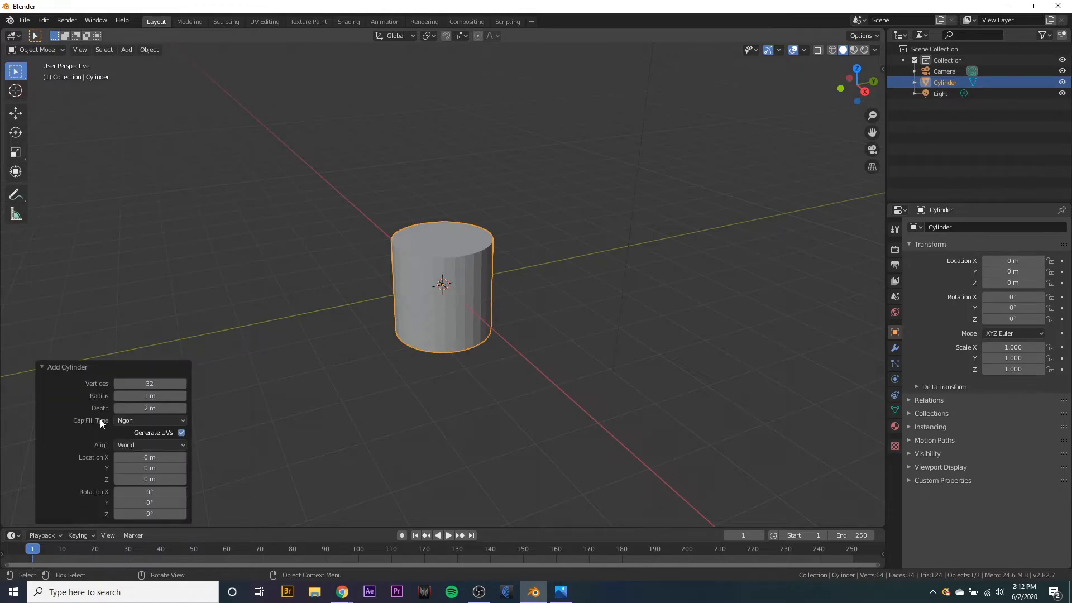
left_click(133, 420)
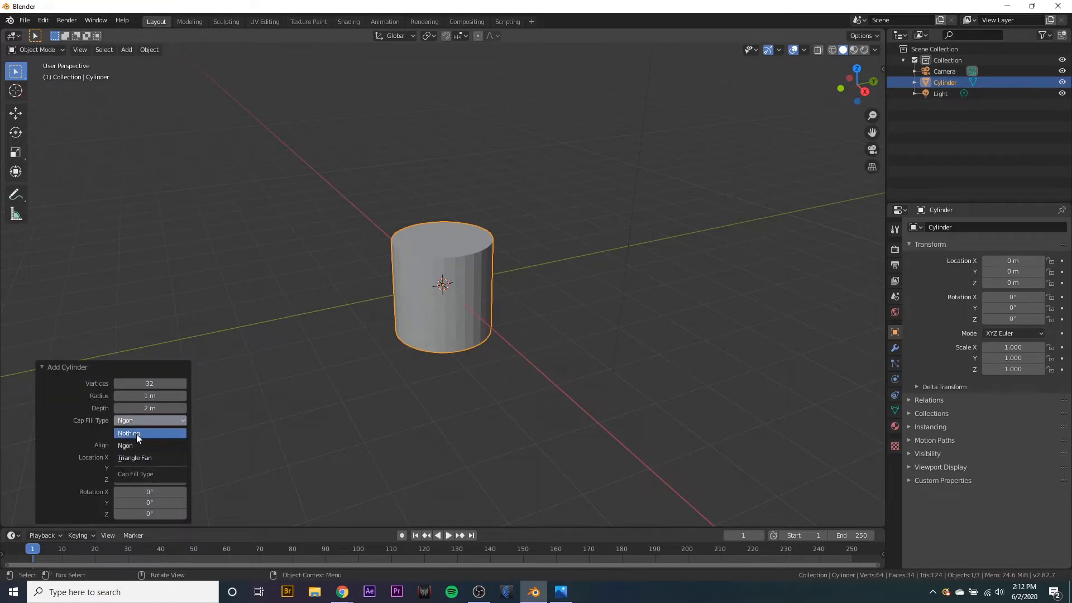
left_click(136, 433)
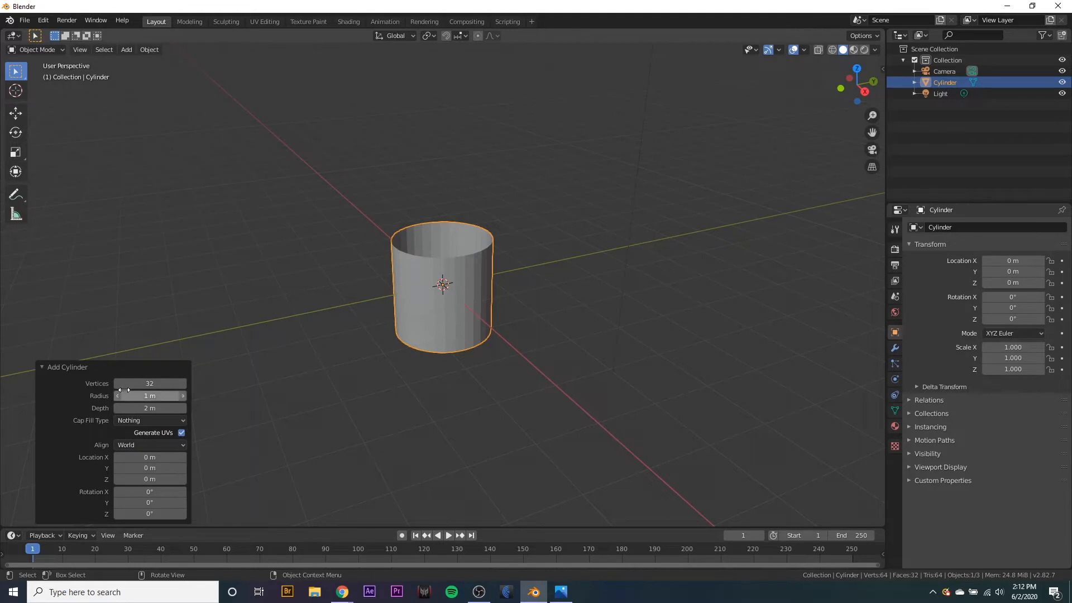
left_click(145, 383)
type("12")
key("Return")
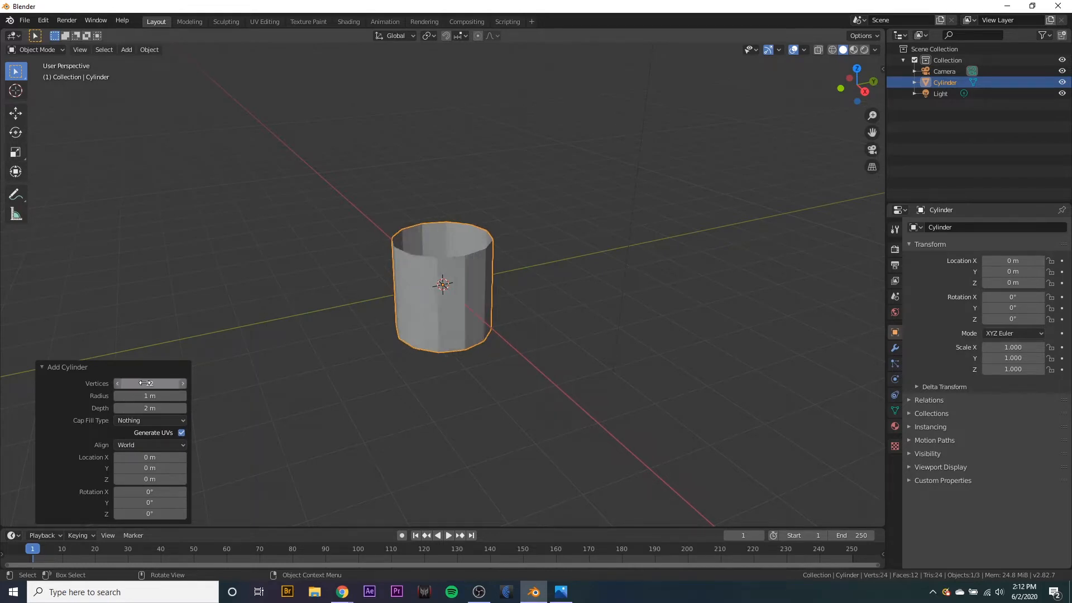
- Scale the whole cylinder mesh in Edit Mode along the Z axis by about 4.73 and return to Object Mode
middle_click_drag(417, 363, 467, 377)
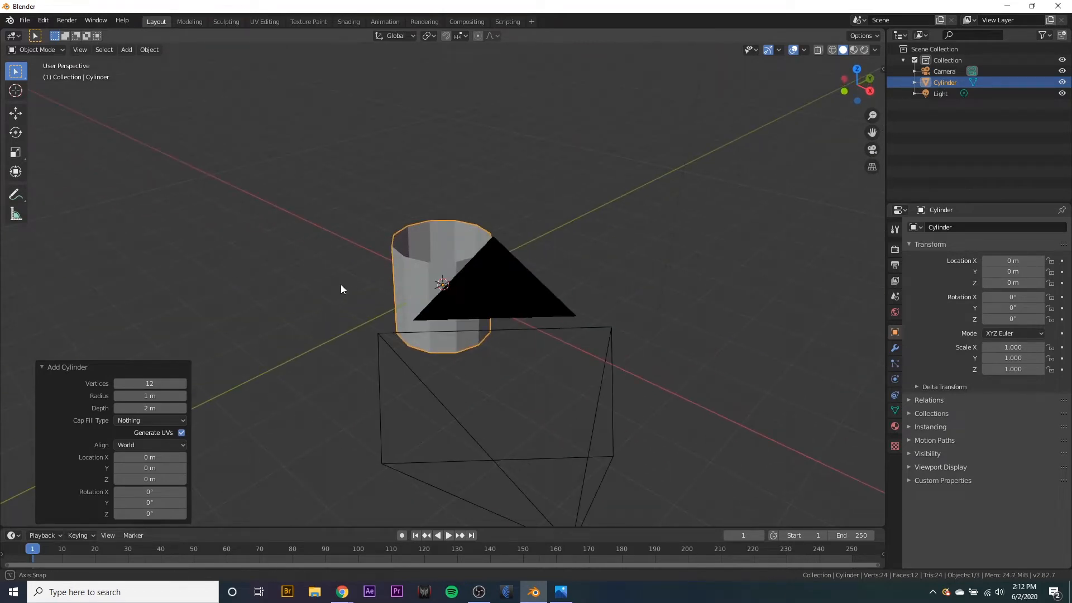
middle_click_drag(342, 287, 397, 285)
key("Tab")
middle_click_drag(501, 346, 493, 383)
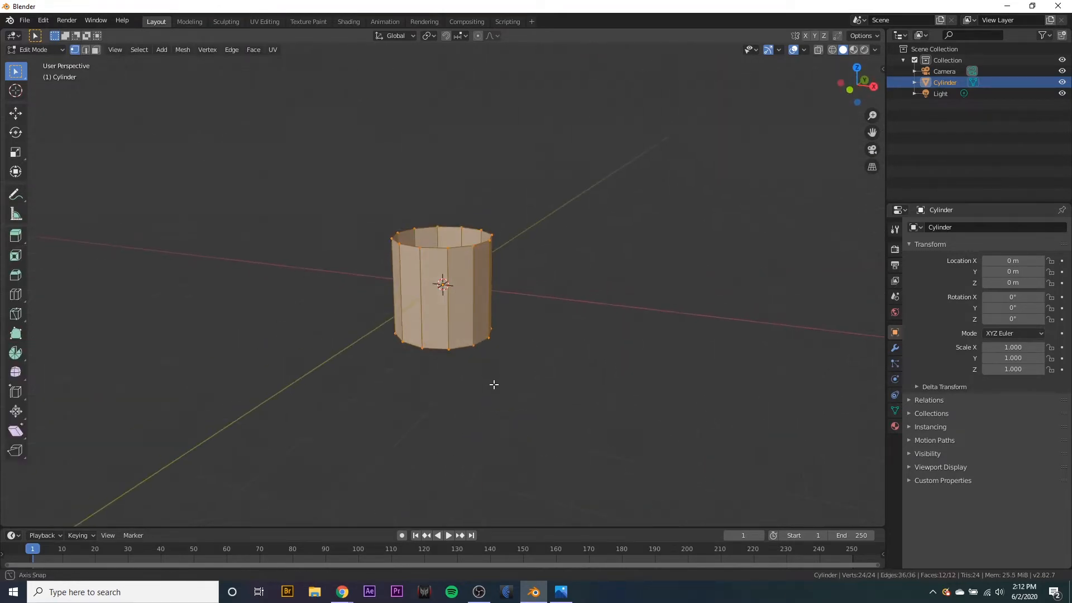
middle_click_drag(551, 363, 499, 372)
middle_click_drag(575, 374, 540, 334)
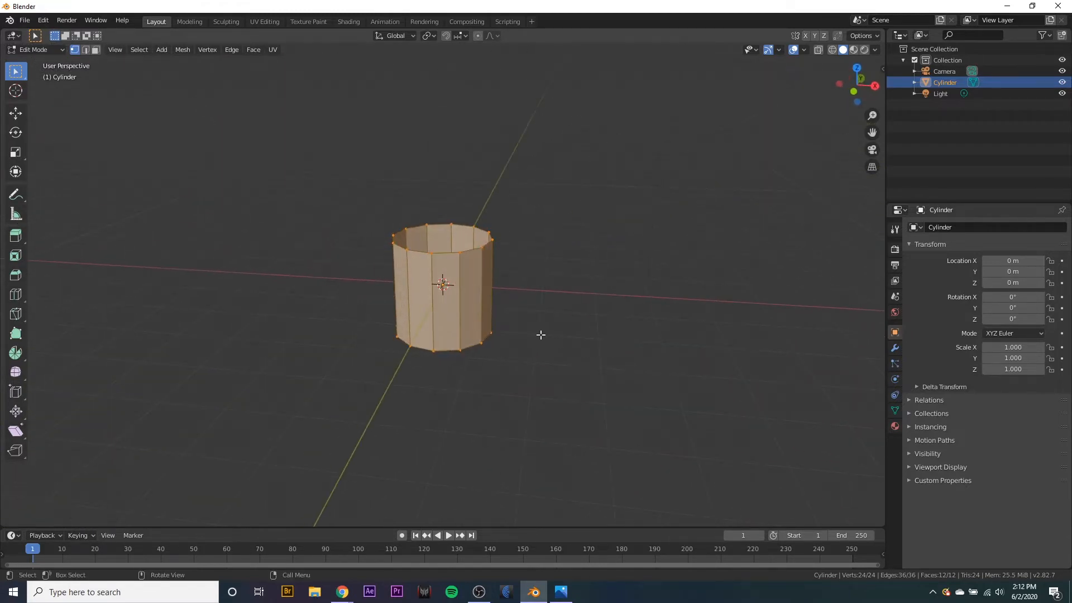
key("s")
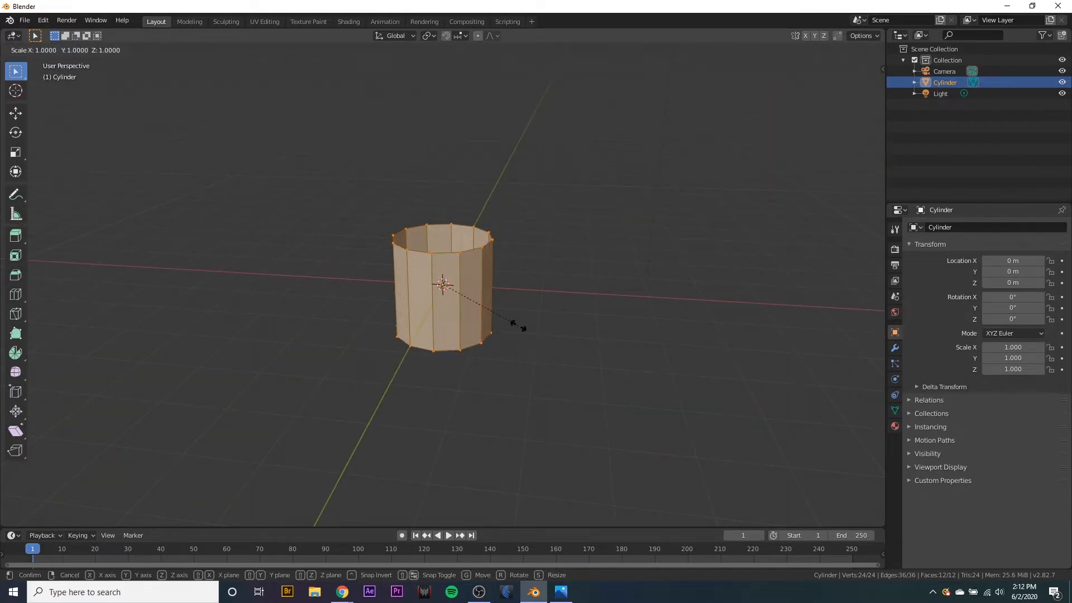
key("z")
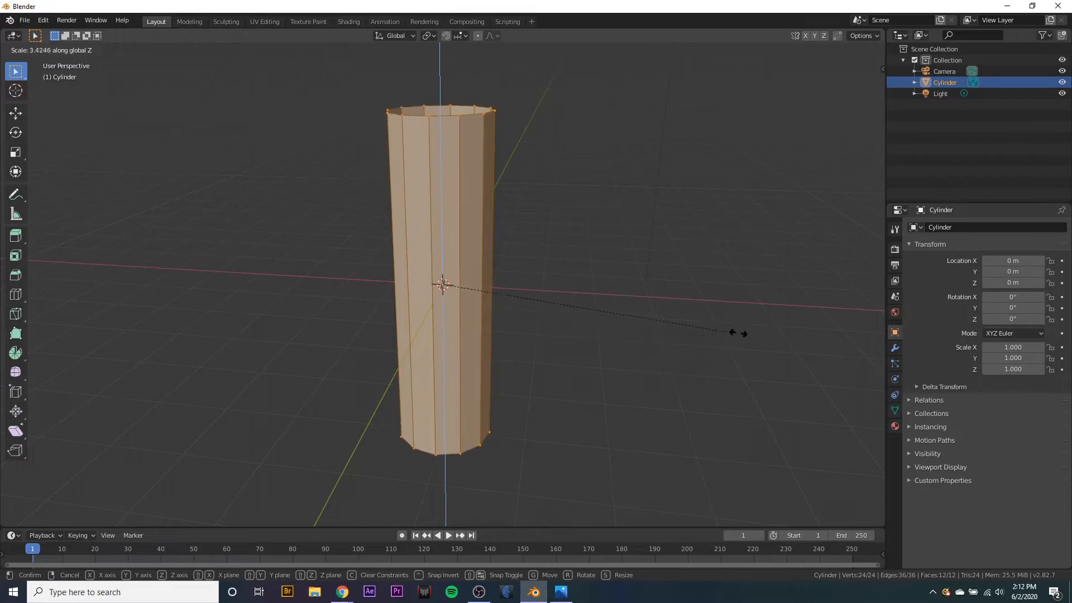
left_click(849, 302)
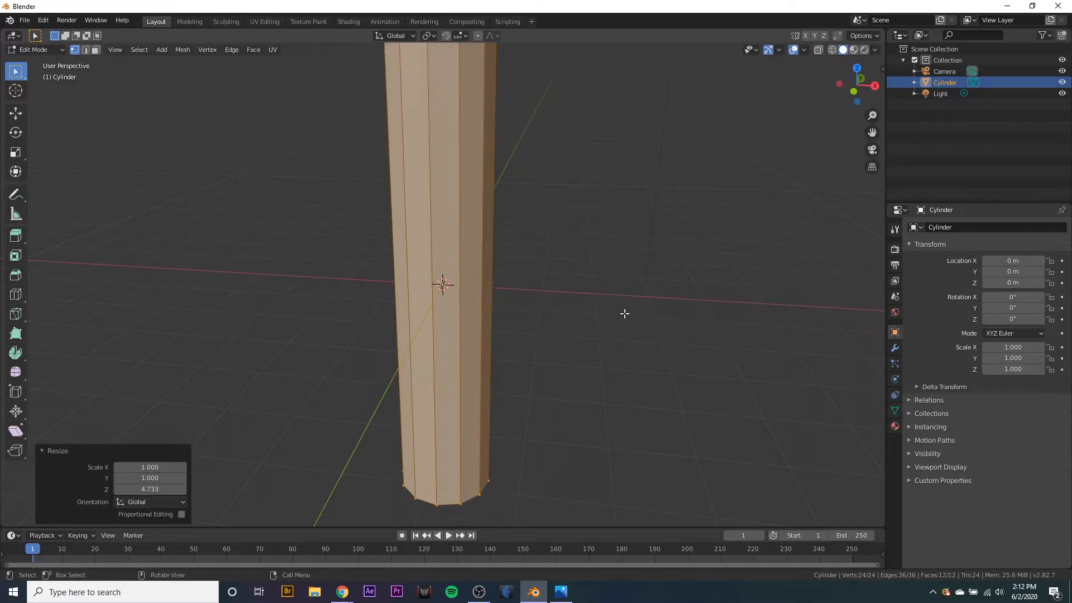
scroll(667, 342, "down", 5)
middle_click_drag(667, 342, 586, 332)
key("Tab")
- Delete the camera and the light from the scene
left_click(539, 328)
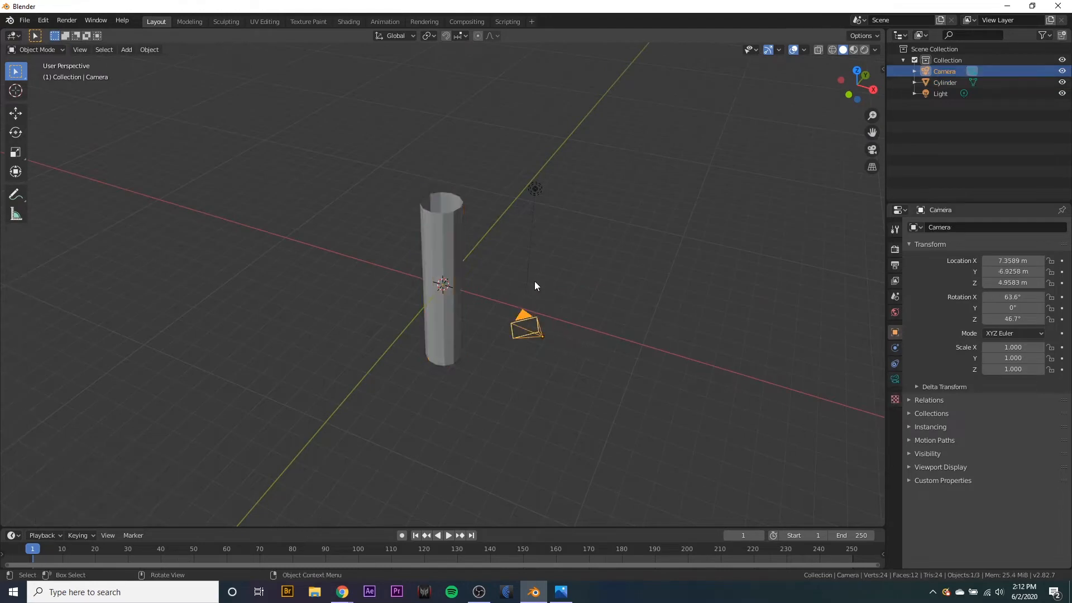
left_click(534, 187, "shift")
key("x")
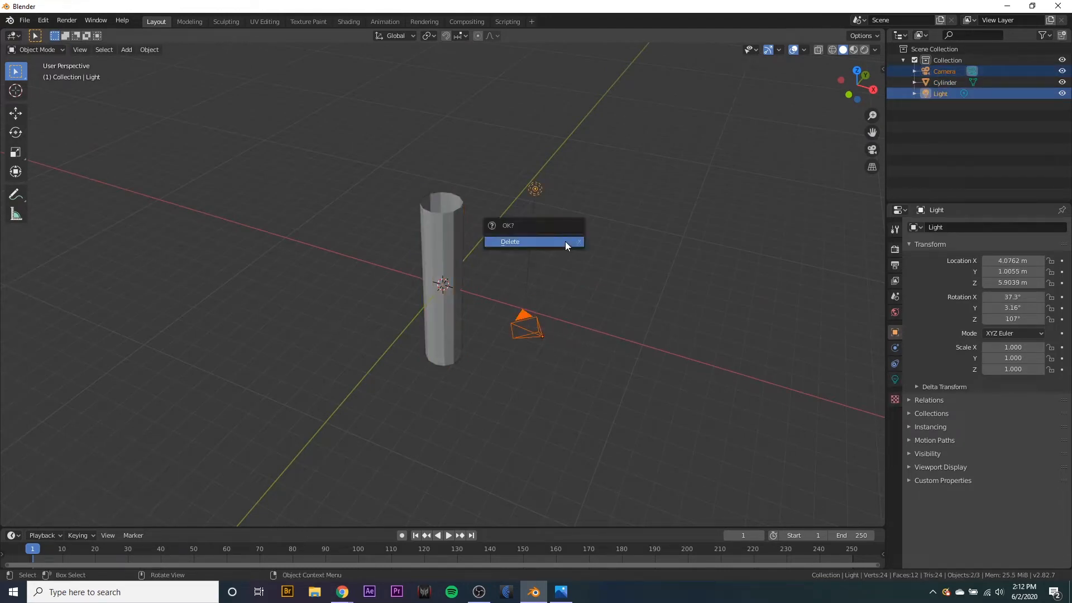
left_click(565, 241)
- Select the tall cylinder and enter Edit Mode on it
middle_click_drag(579, 270, 521, 256)
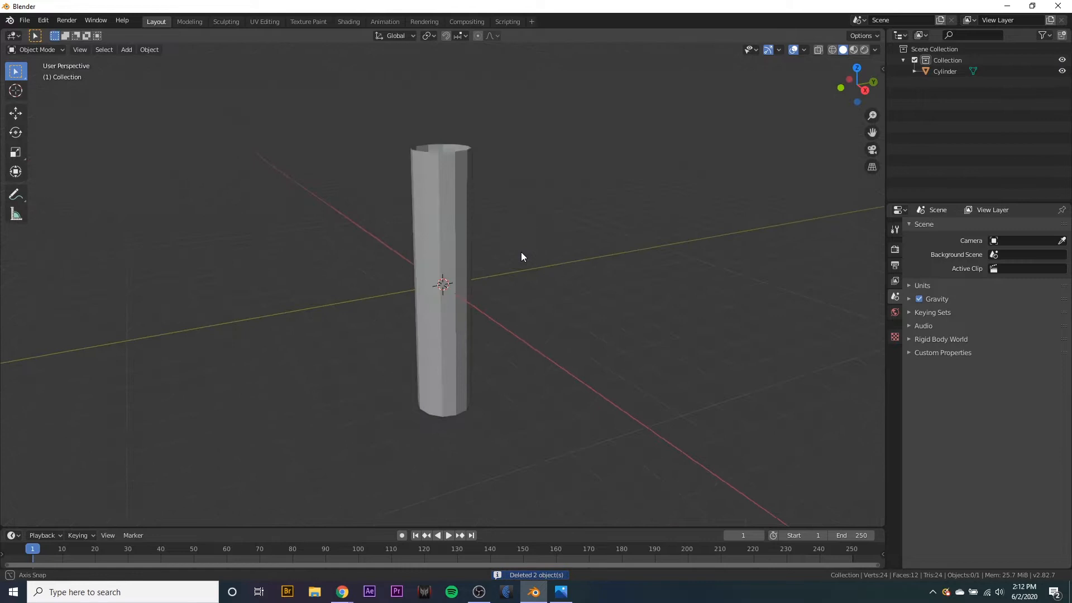
left_click(438, 218)
key("Tab")
middle_click_drag(561, 294, 577, 316)
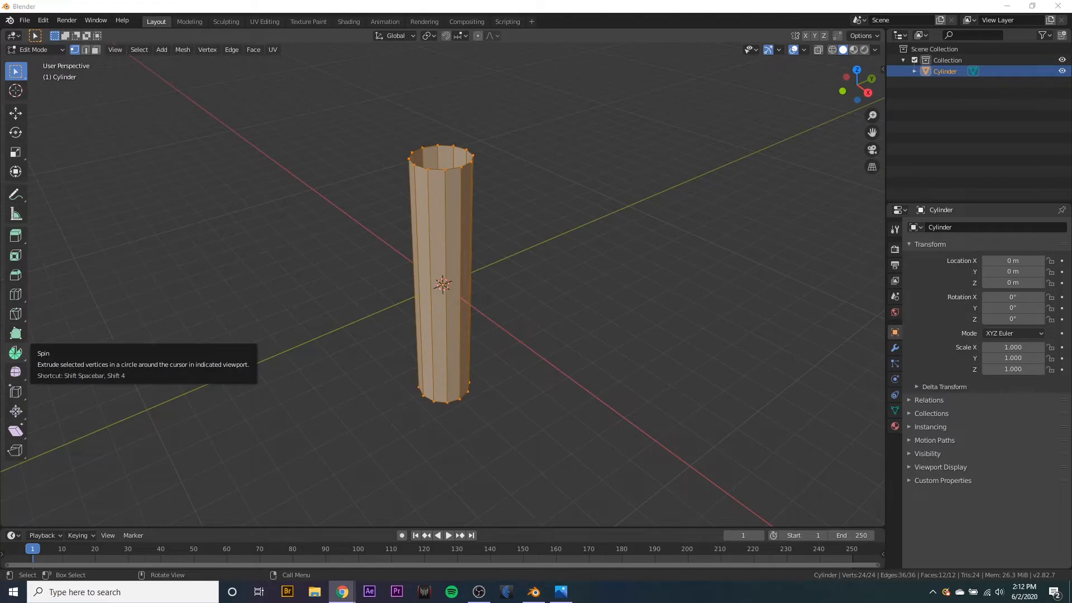
- Switch to the Chrome window to examine the Peregrine missile reference photo, and move it back off the modelling view
left_click_drag(0, 63, 0, 63)
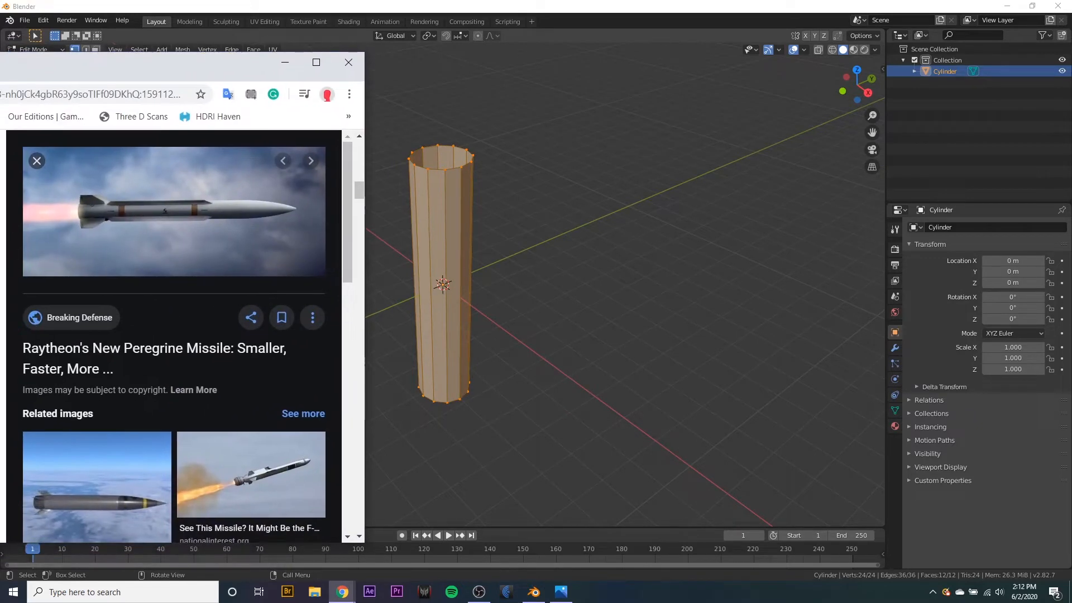
left_click_drag(107, 66, 131, 62)
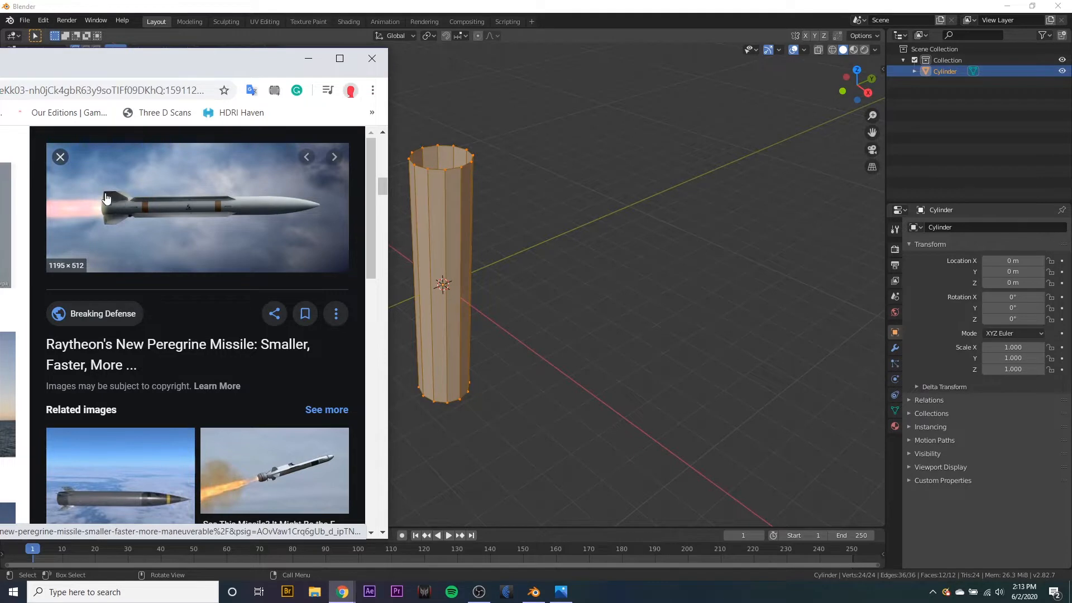
left_click_drag(153, 73, 0, 106)
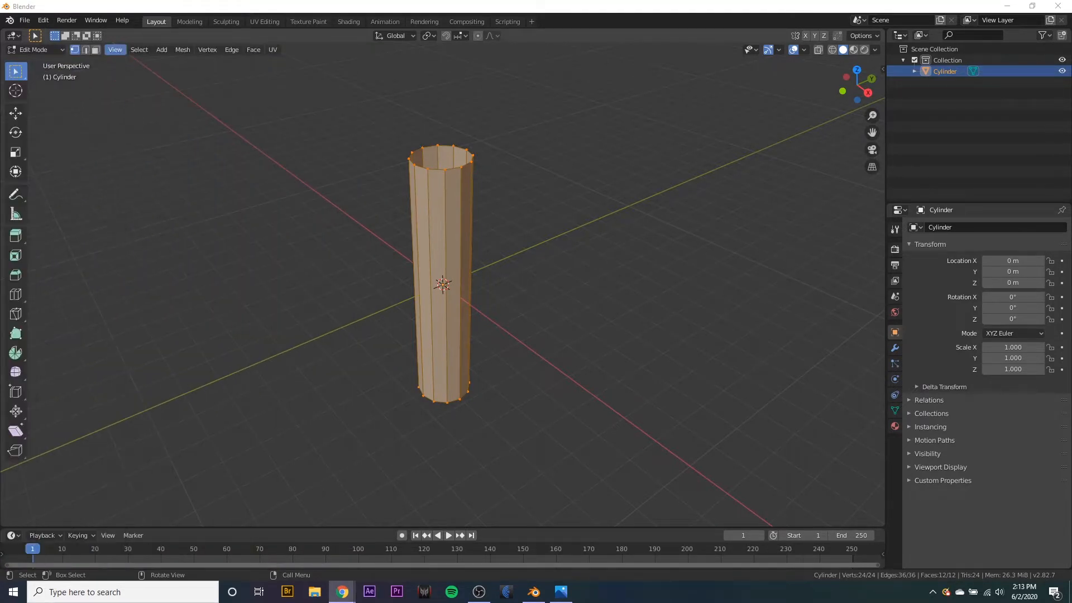
- Add a loop cut around the cylinder and slide it close to the upper end, at a factor of about -0.78
middle_click_drag(580, 304, 572, 268)
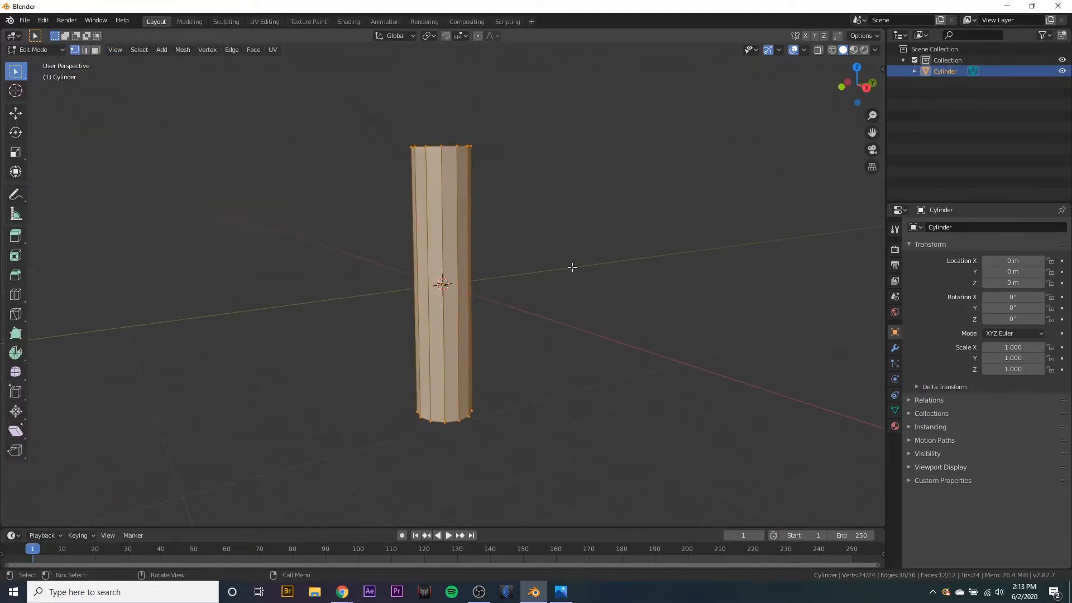
key("ctrl+r")
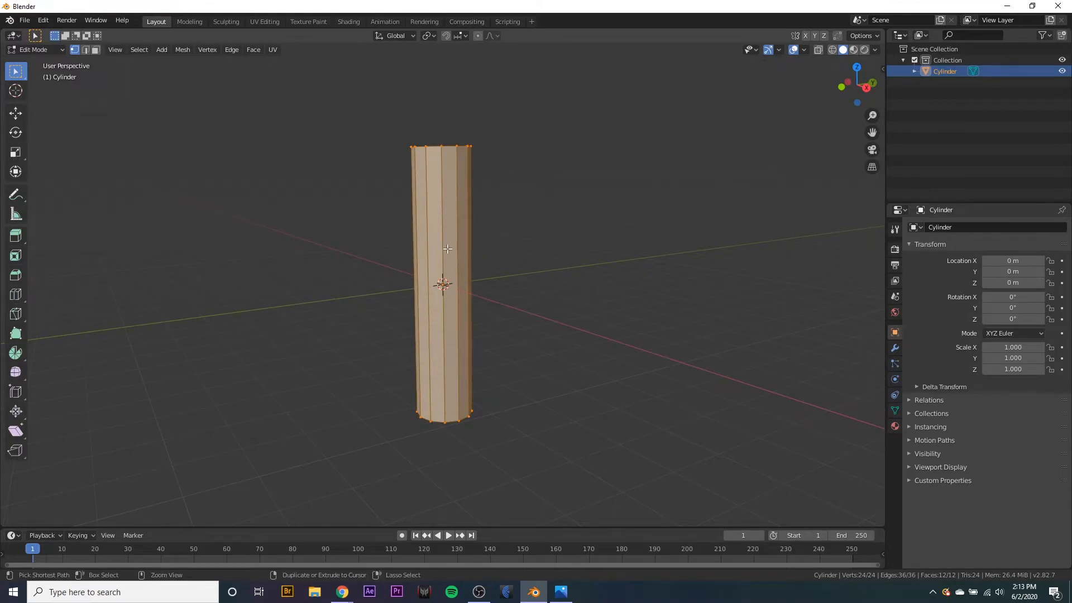
left_click_drag(442, 282, 485, 140)
- Add a second loop cut in the cylinder's lower part at a factor of about 0.40, and edge-slide it slightly upward by about -0.045
key("ctrl+r")
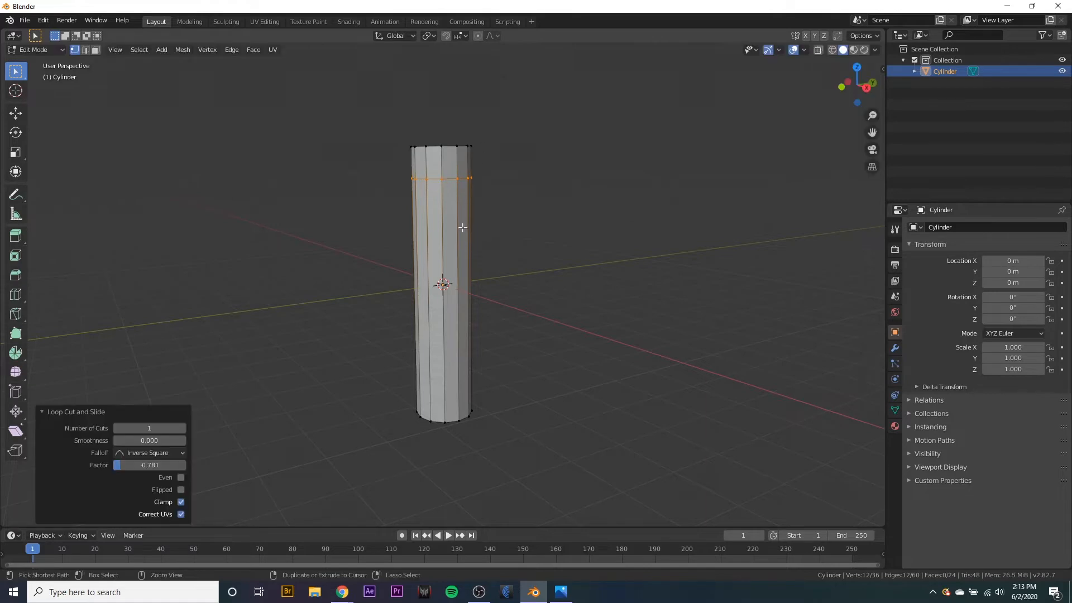
left_click(457, 243)
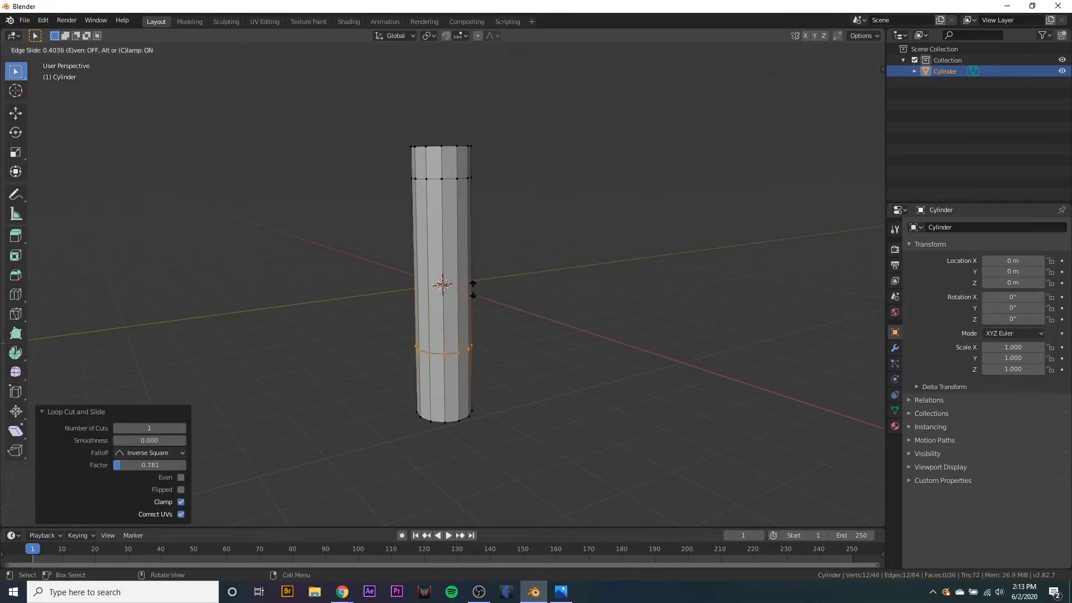
left_click(473, 289)
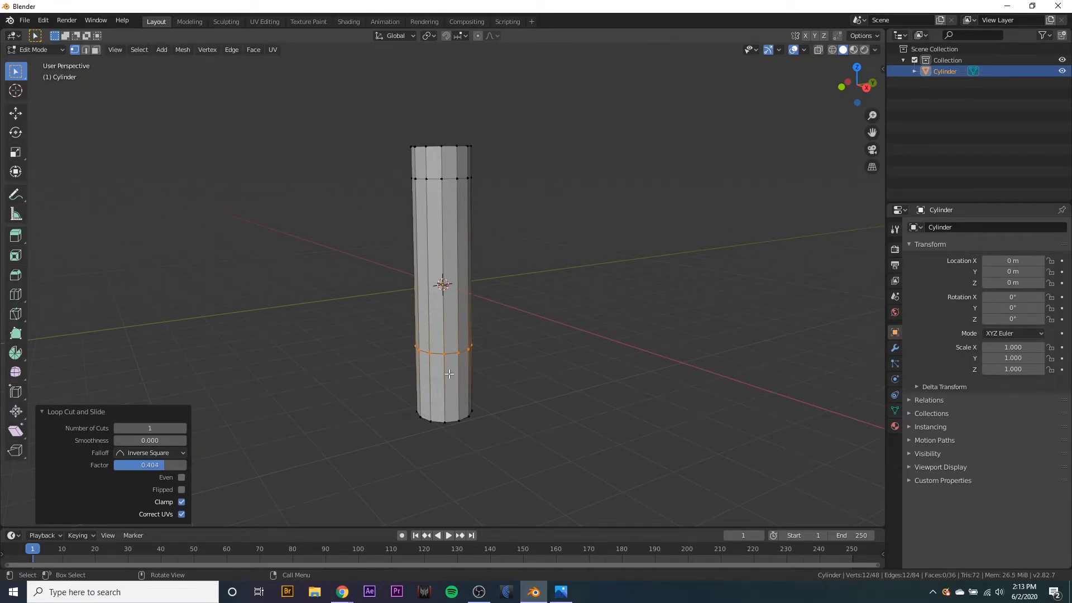
key("g")
key("g")
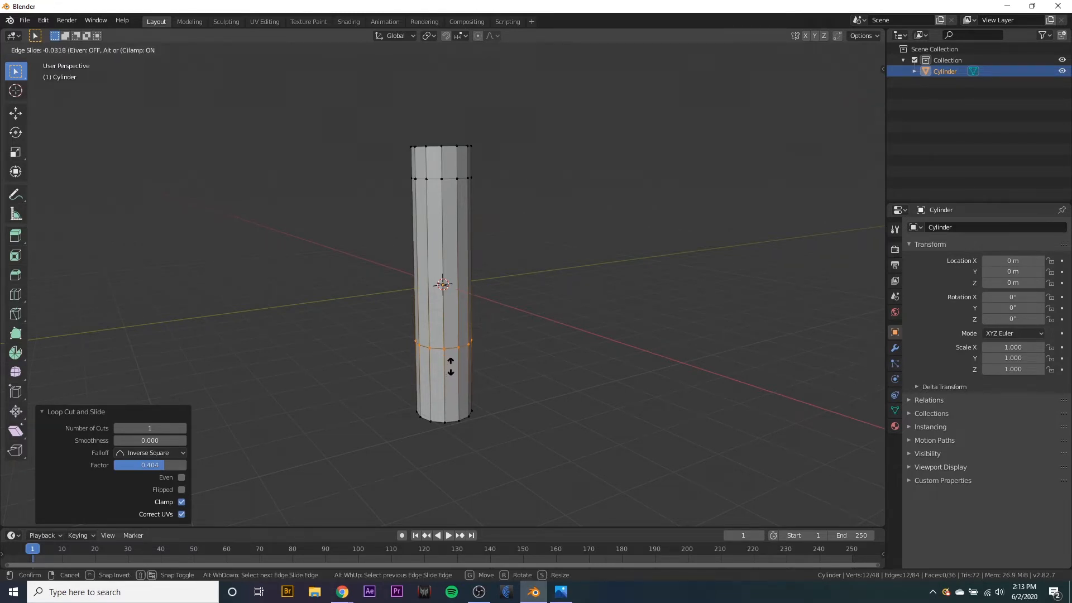
left_click(452, 364)
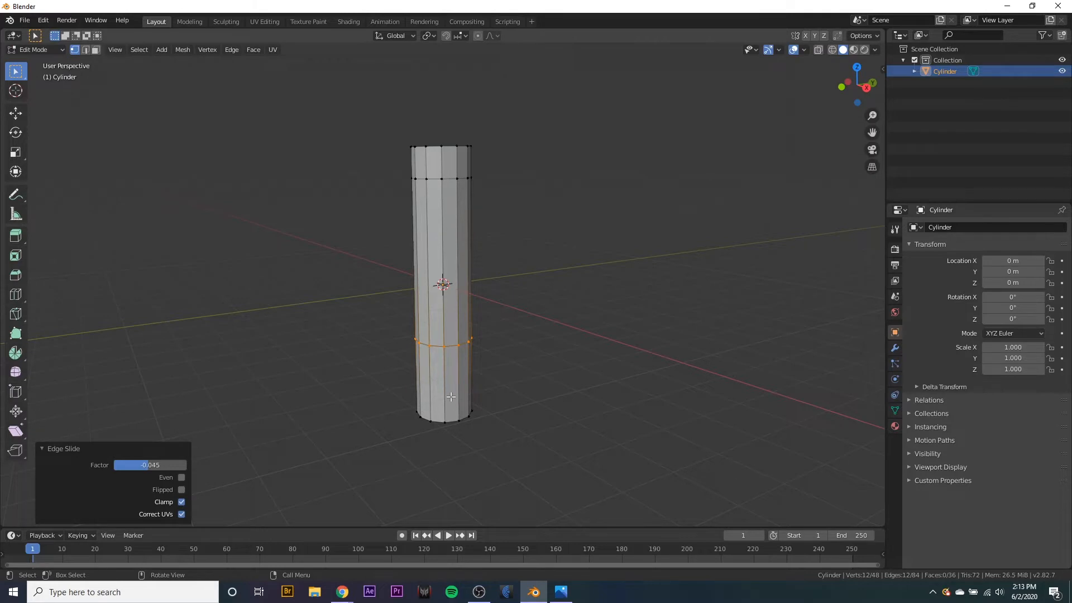
- Add two loop cuts below the lower loop, one just beneath it at about -0.73 and one near the bottom end at about 0.69
key("ctrl+r")
left_click(458, 373)
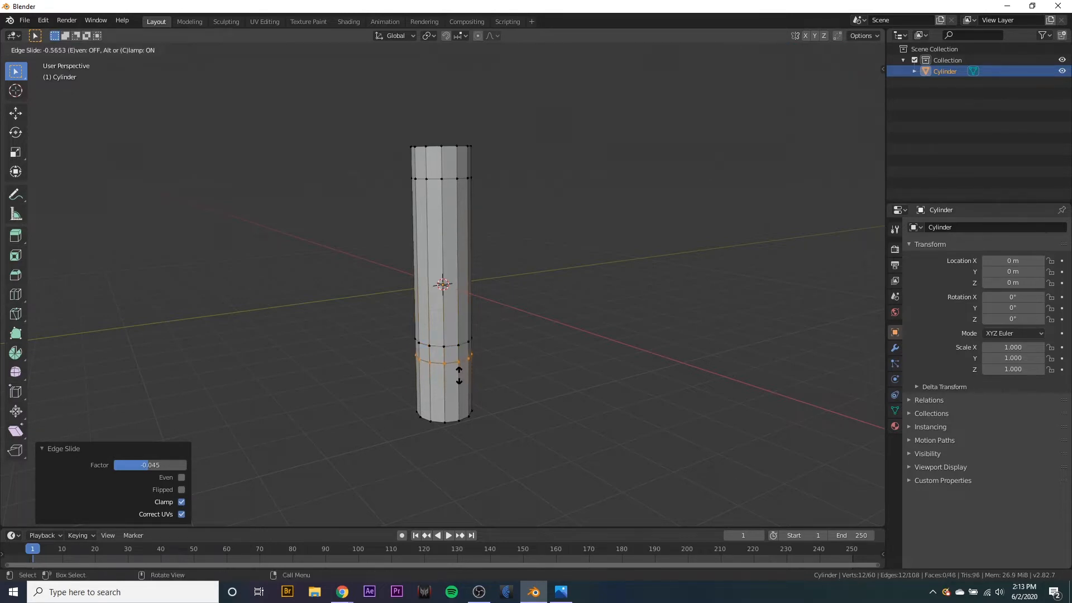
left_click(457, 382)
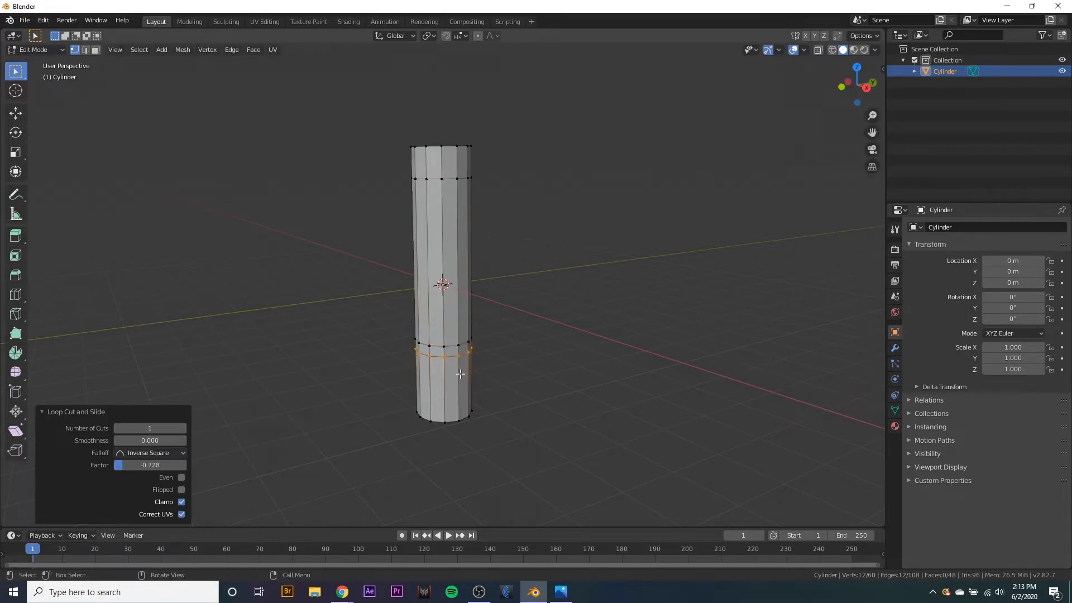
key("ctrl+r")
left_click(457, 386)
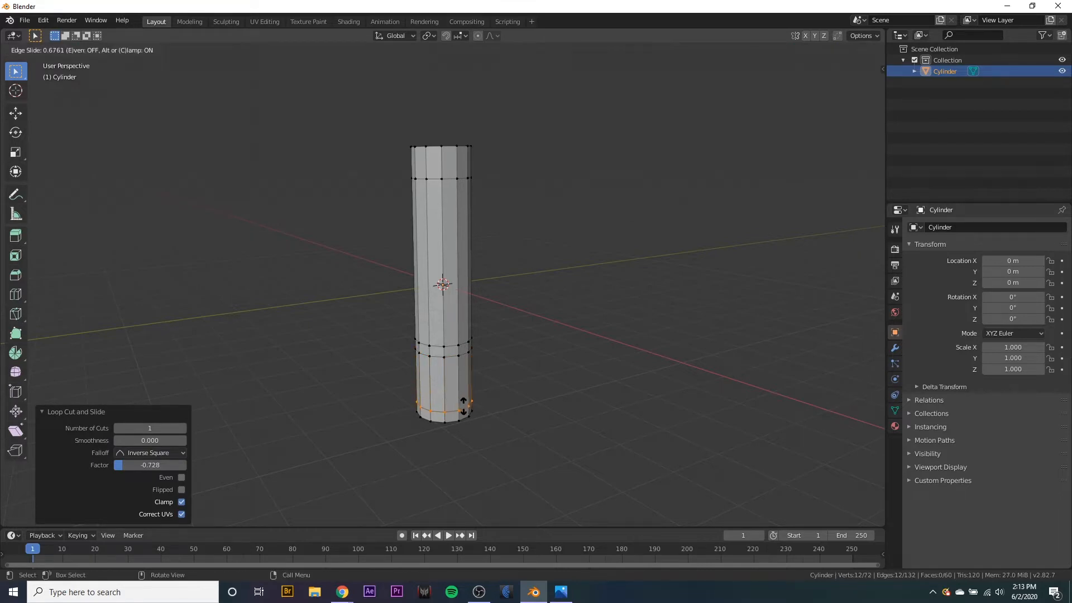
left_click(463, 408)
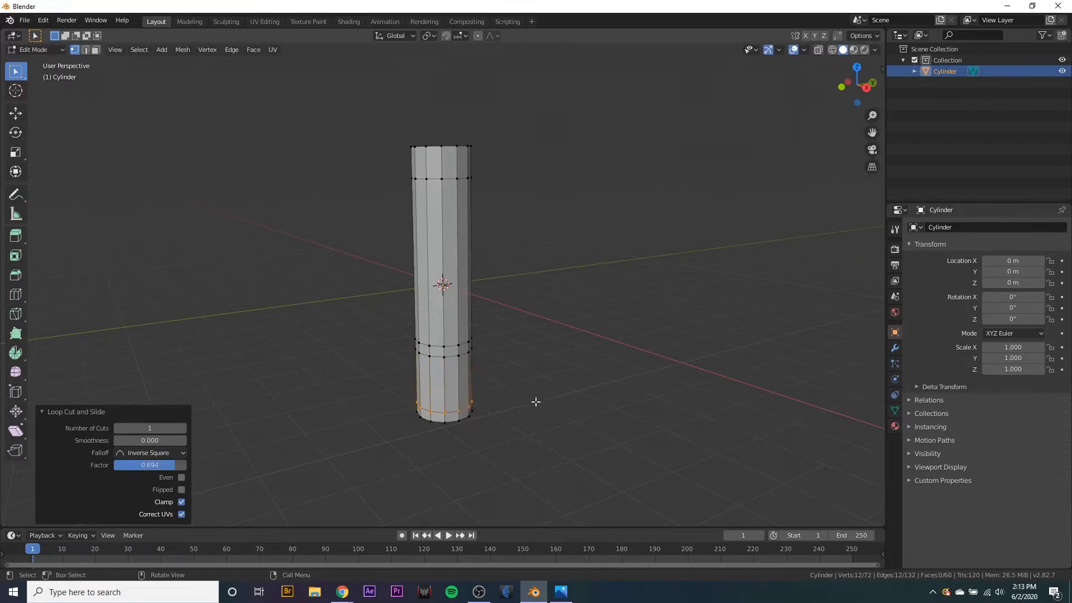
- Delete the vertices of the cylinder's negative-X half in top orthographic wireframe view, keeping those on the centre line
middle_click_drag(535, 401, 580, 363)
key("KP_7")
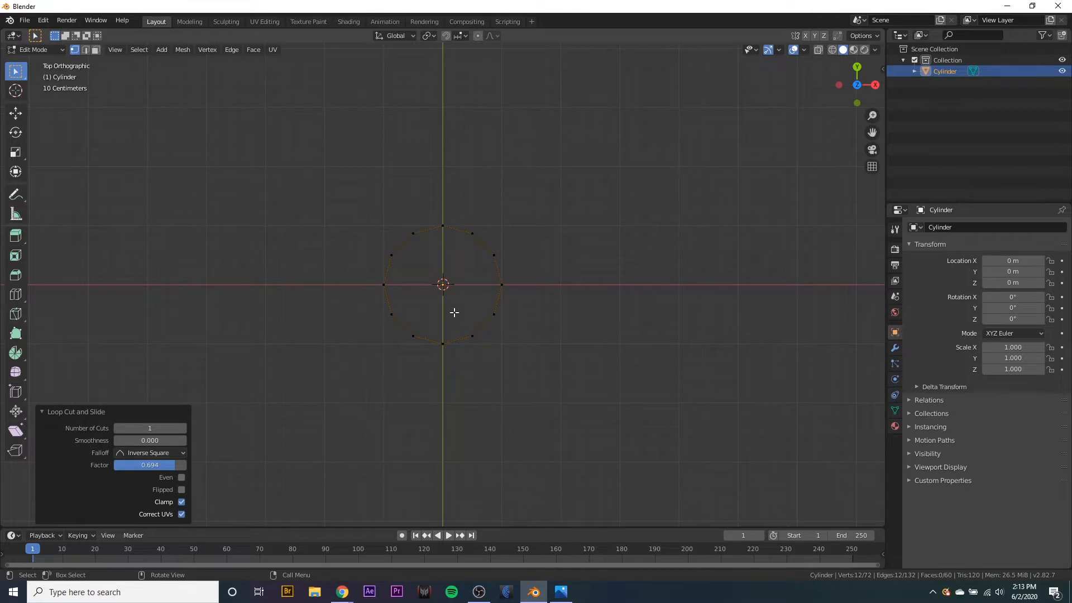
middle_click_drag(469, 377, 420, 325)
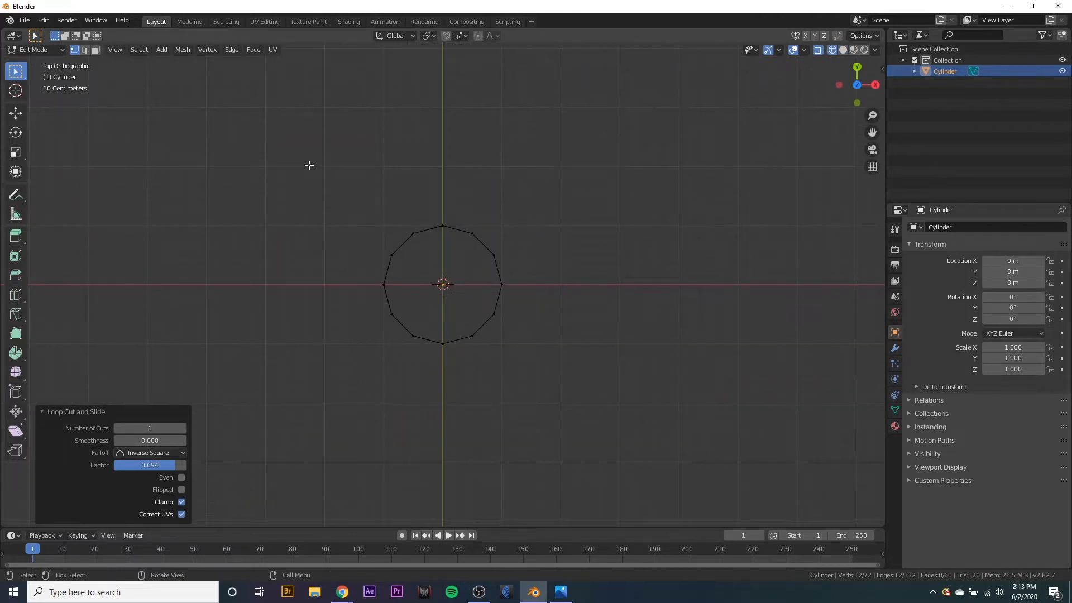
left_click_drag(283, 154, 435, 487)
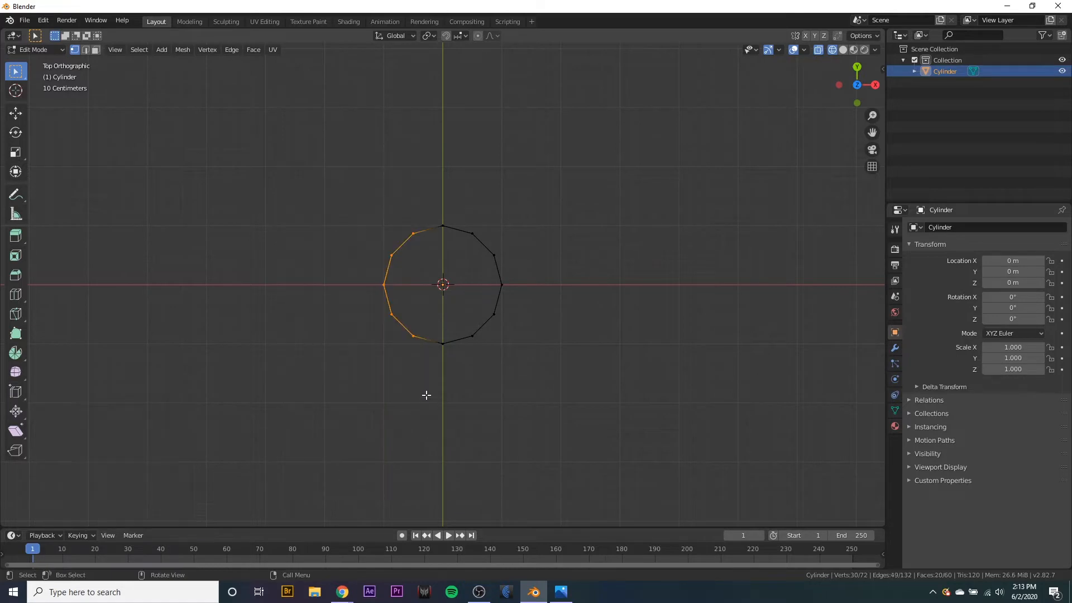
key("x")
left_click(391, 394)
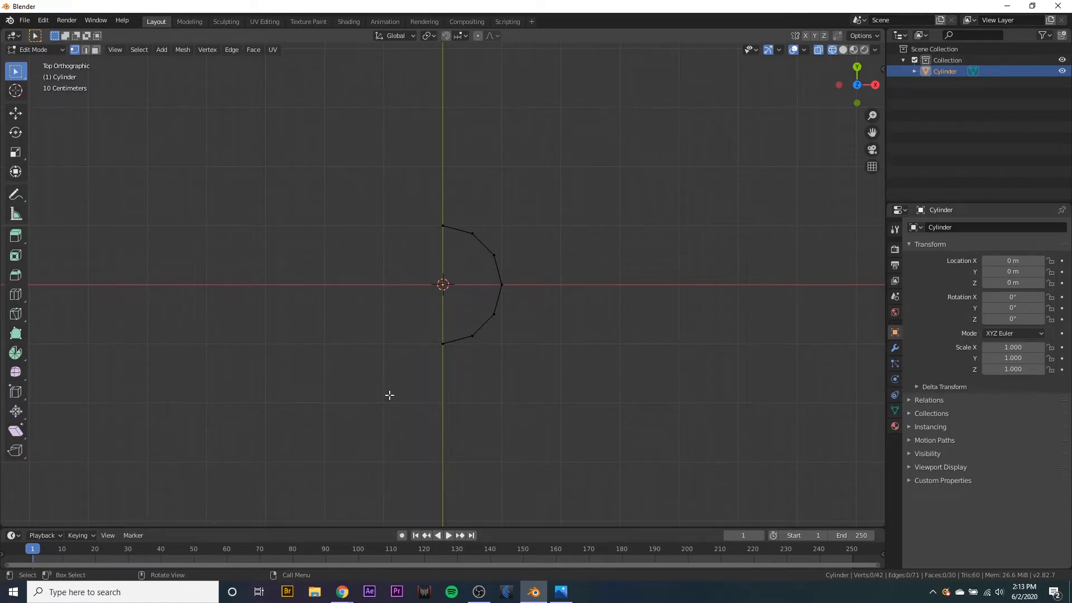
- Delete the vertices of the negative-Y half, keeping those on the X axis so only a quarter of the cylinder remains
left_click_drag(416, 296, 558, 373)
key("x")
left_click(488, 364)
middle_click_drag(668, 376, 545, 302)
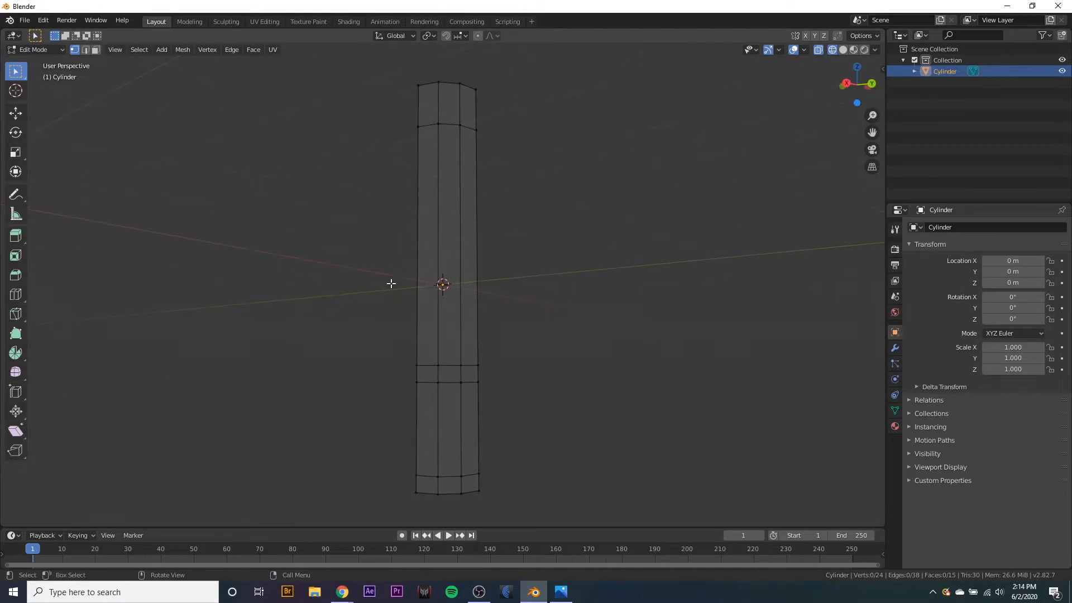
middle_click_drag(425, 308, 638, 417)
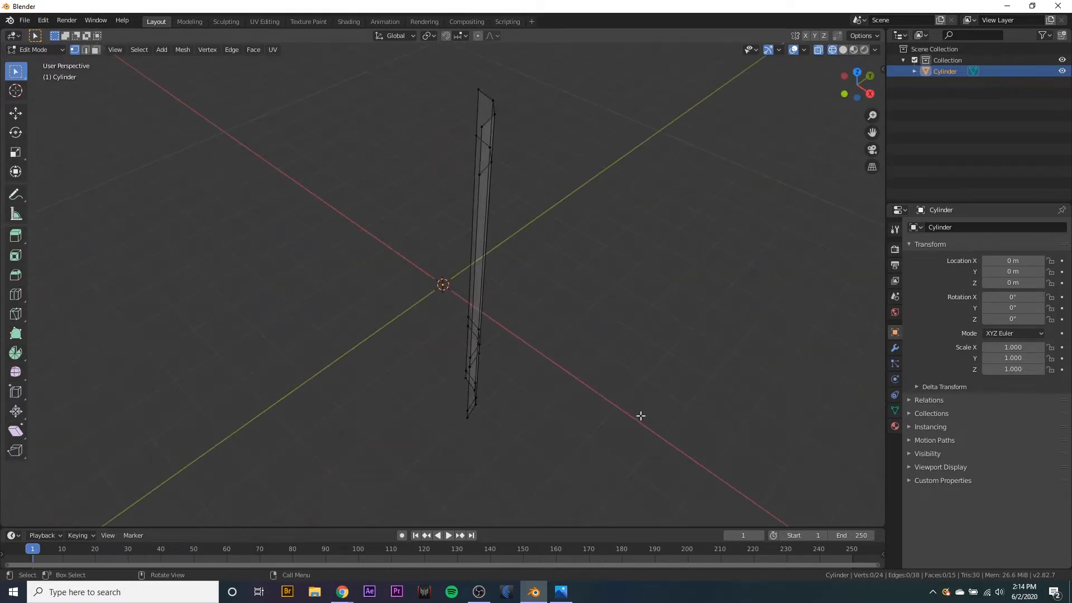
- Add a Mirror modifier to the quarter cylinder, mirroring across both X and Y with Clipping enabled
left_click(894, 348)
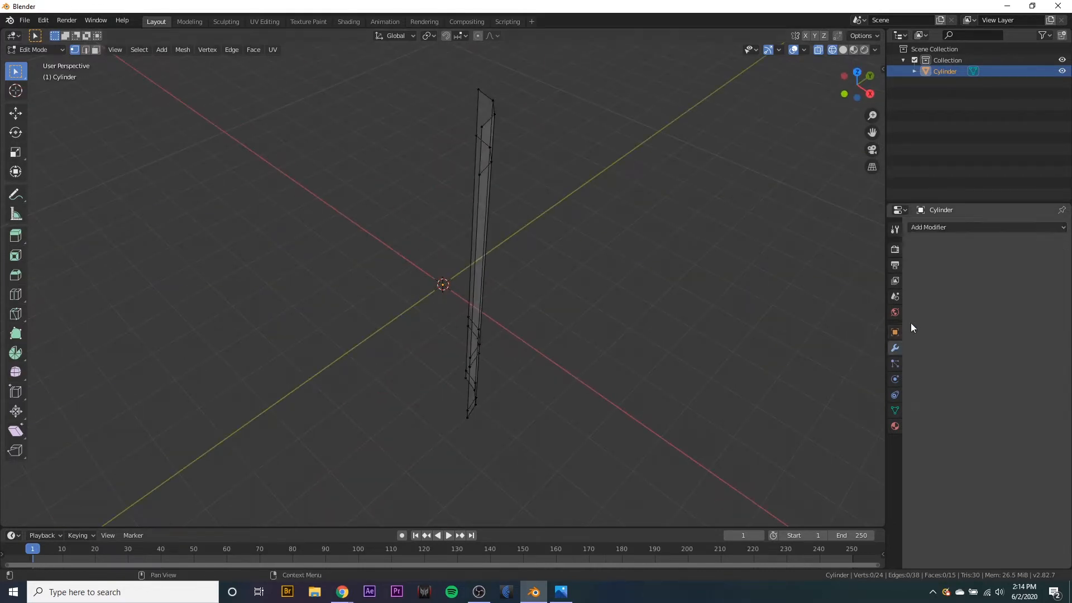
left_click(933, 227)
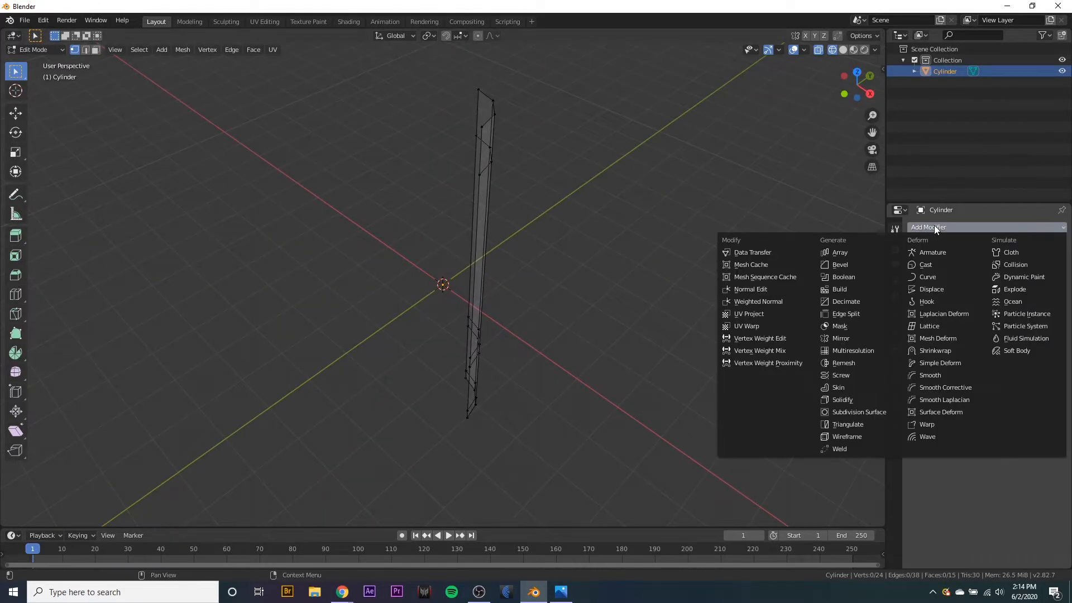
left_click(868, 338)
middle_click_drag(641, 319, 685, 323)
left_click(915, 300)
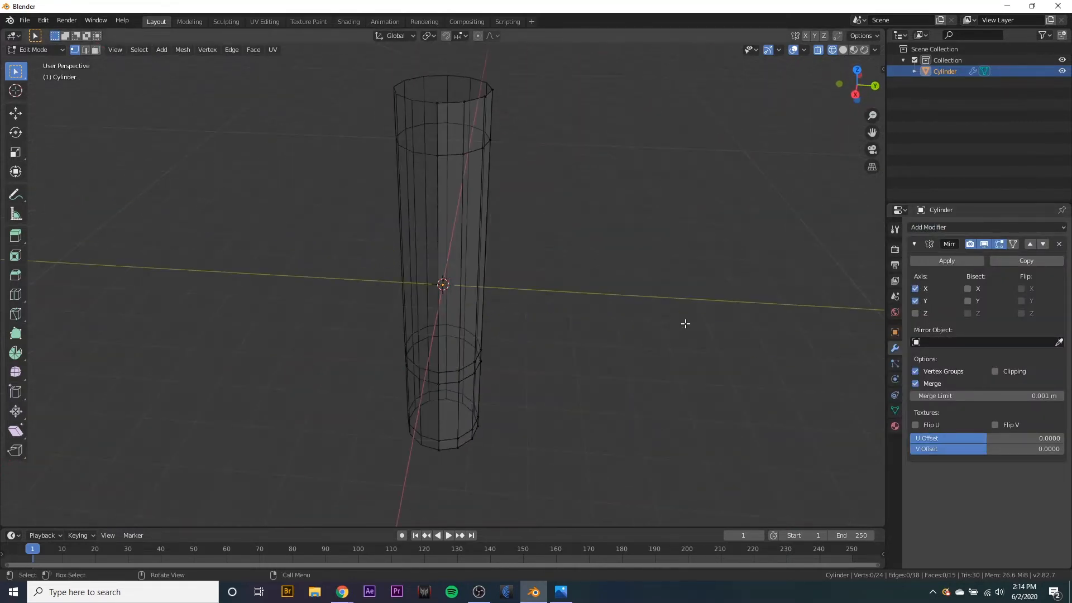
left_click(994, 371)
middle_click_drag(624, 398, 642, 333)
- Add a Subdivision Surface modifier with 2 viewport subdivisions and turn off its display in the viewport
left_click(956, 227)
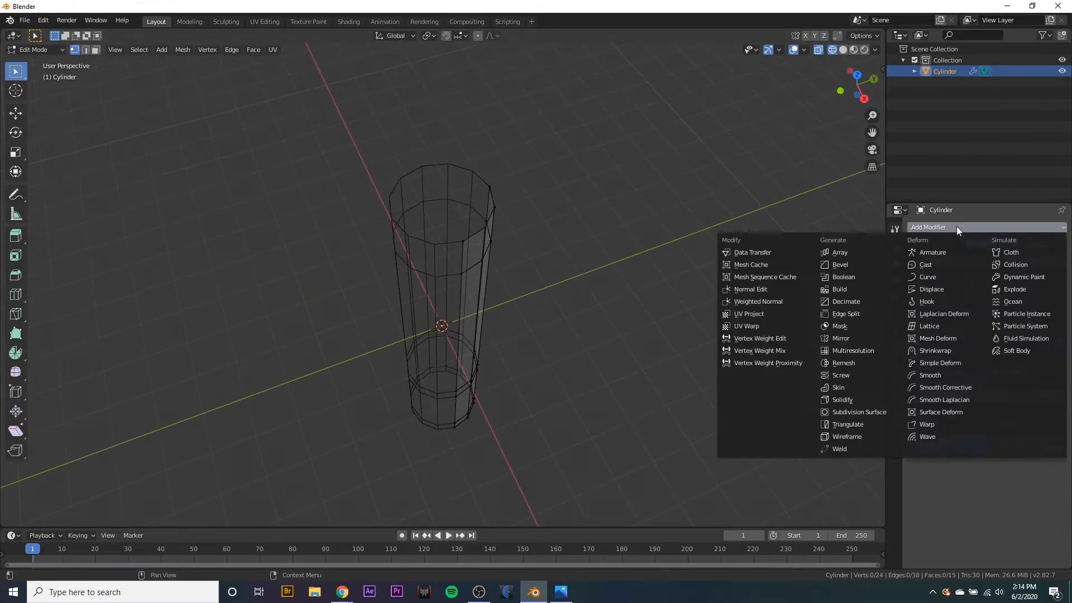
left_click(853, 408)
middle_click_drag(715, 387, 646, 354)
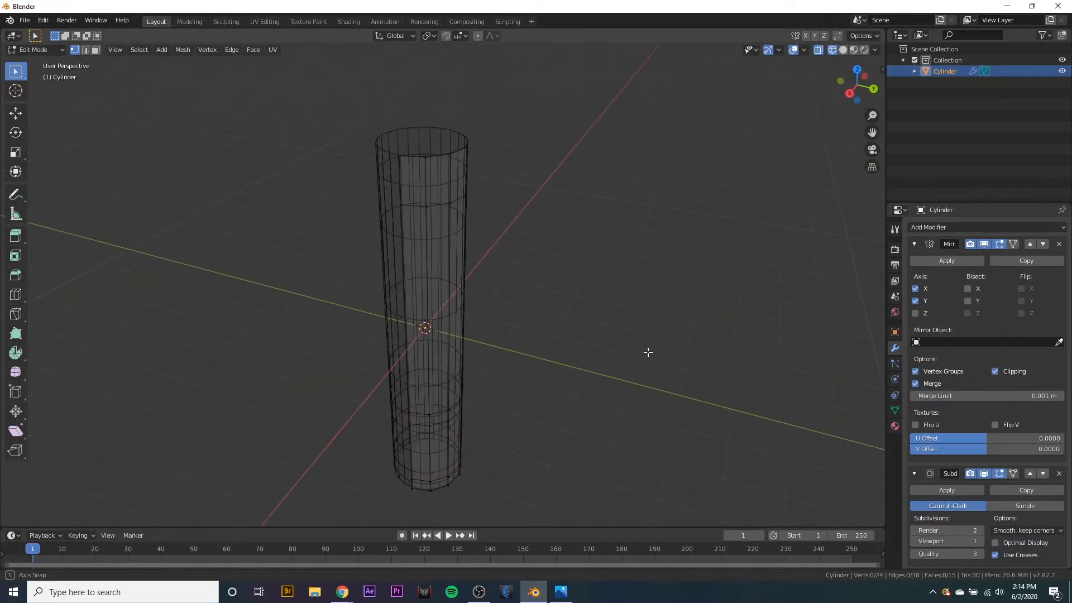
scroll(1029, 523, "down", 1)
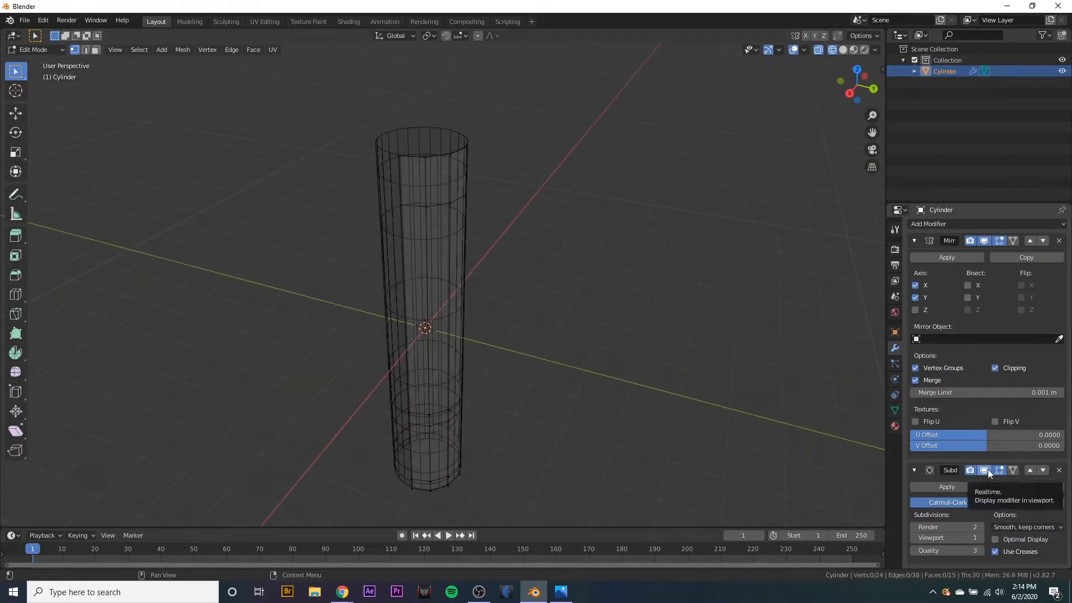
left_click(982, 537)
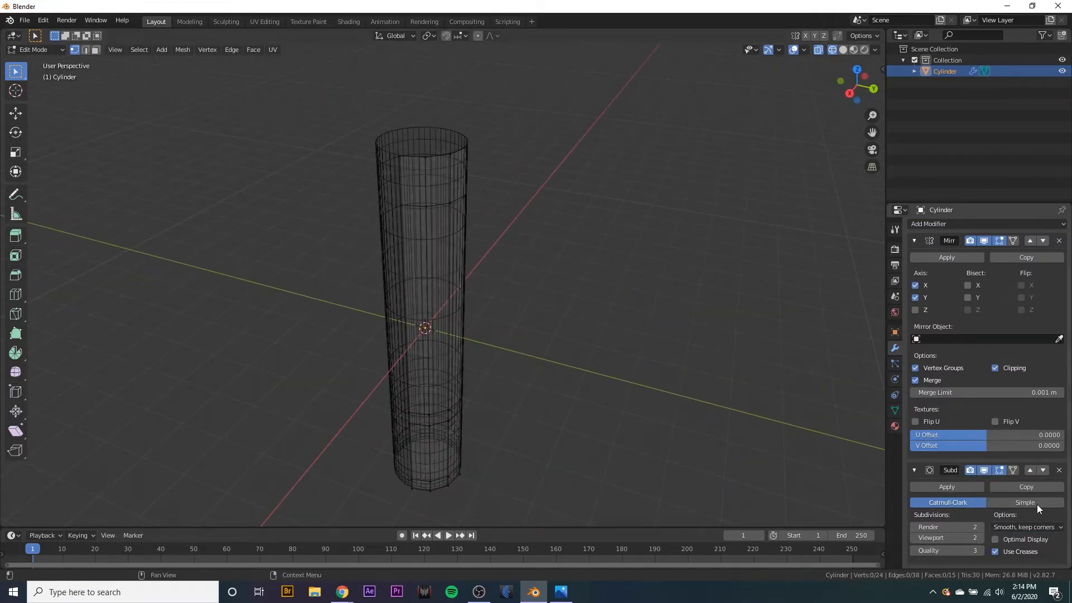
left_click(984, 470)
- Switch to solid shading and inset the middle face of the quarter's long body section by about 0.207 m
mouse_move(742, 414)
middle_mouse_down()
mouse_move(701, 417)
mouse_move(567, 349)
mouse_move(524, 358)
mouse_move(614, 396)
mouse_move(595, 402)
mouse_move(620, 349)
mouse_move(585, 337)
middle_mouse_up()
key("shift+z")
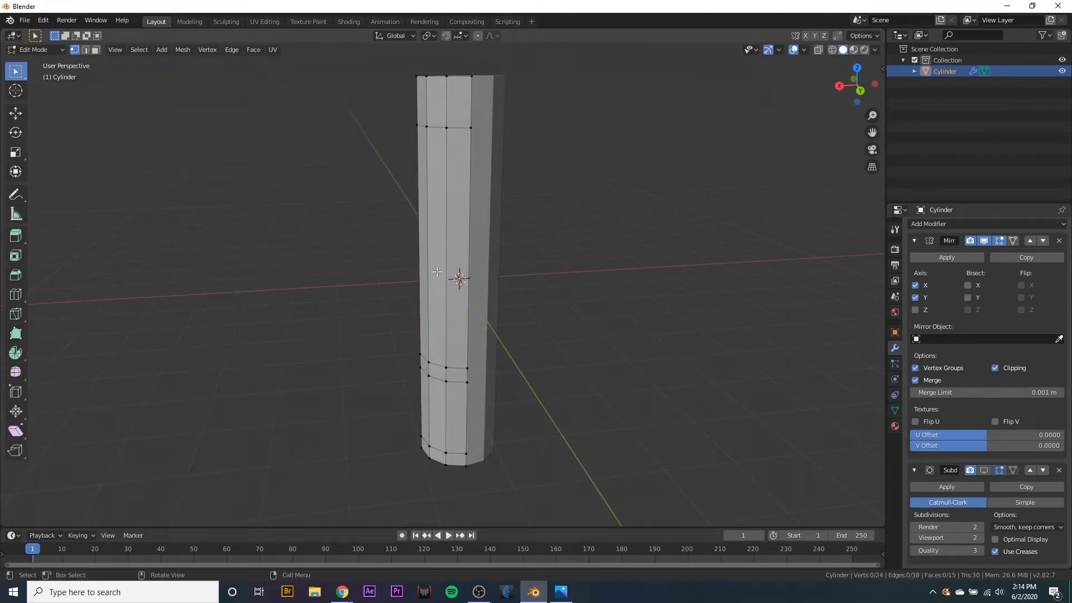
key("3")
middle_click_drag(470, 253, 543, 255)
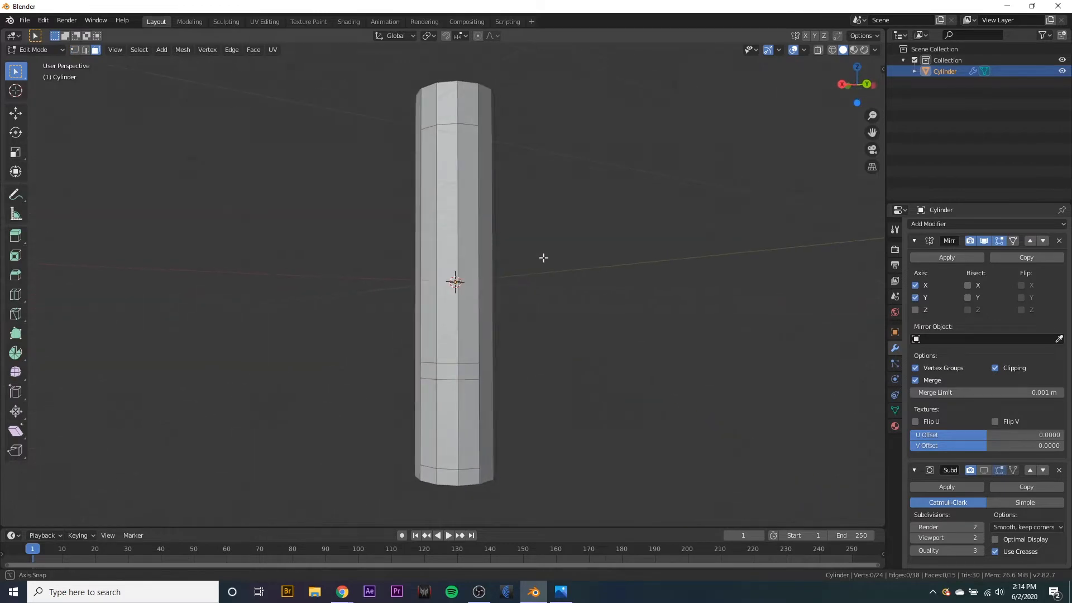
left_click(85, 49)
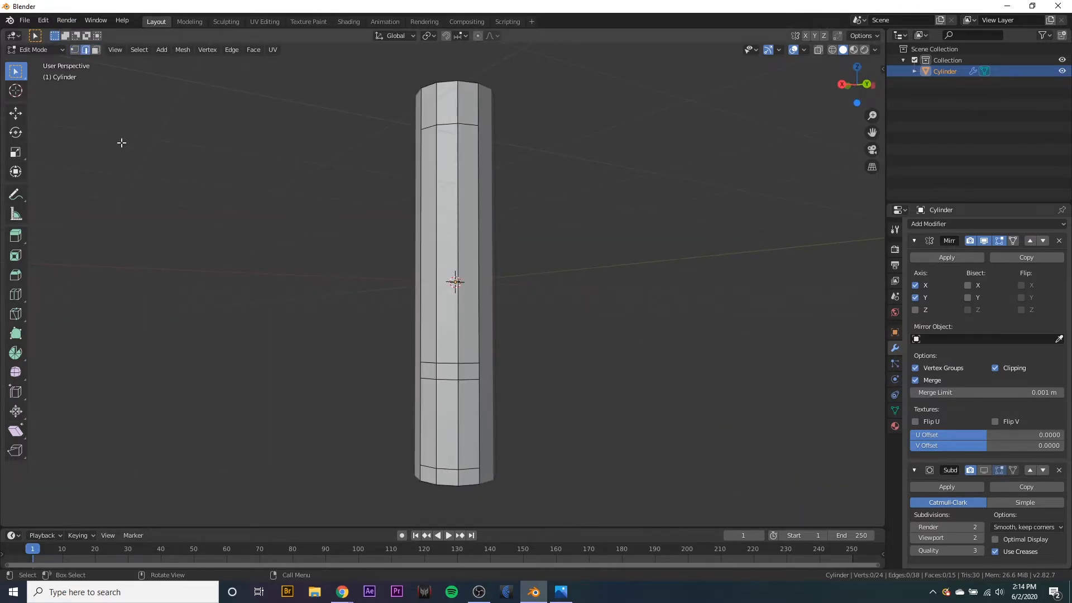
key("3")
left_click(447, 223)
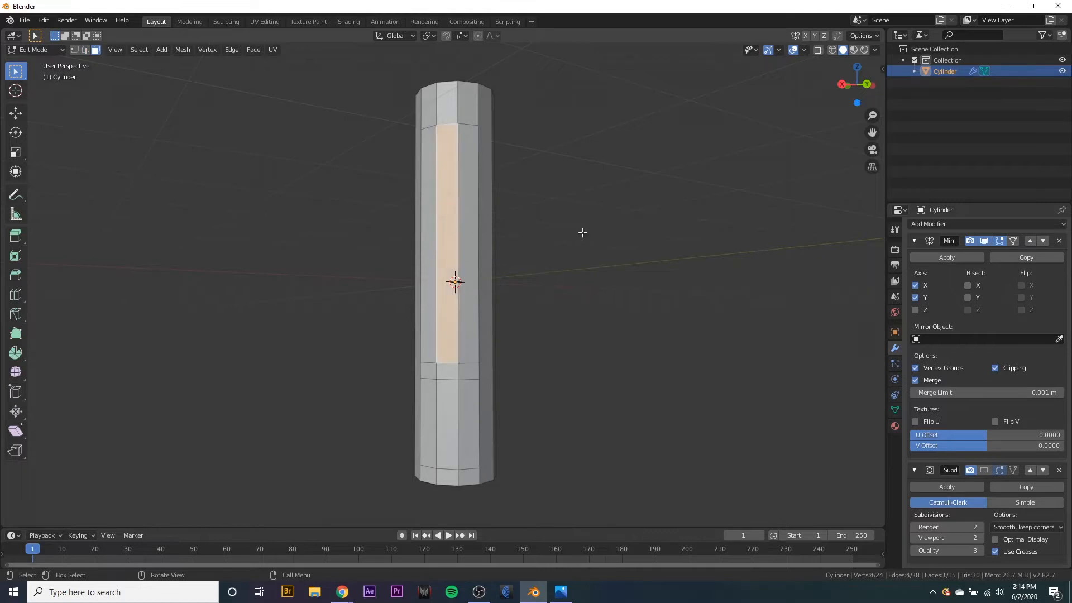
middle_click_drag(581, 232, 545, 261)
key("i")
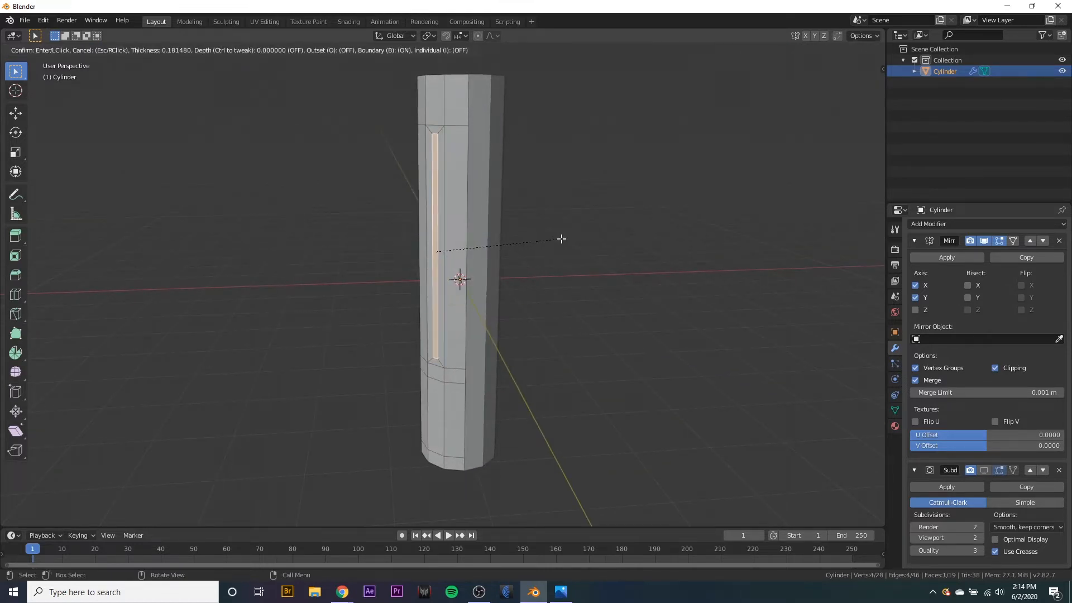
left_click(560, 239)
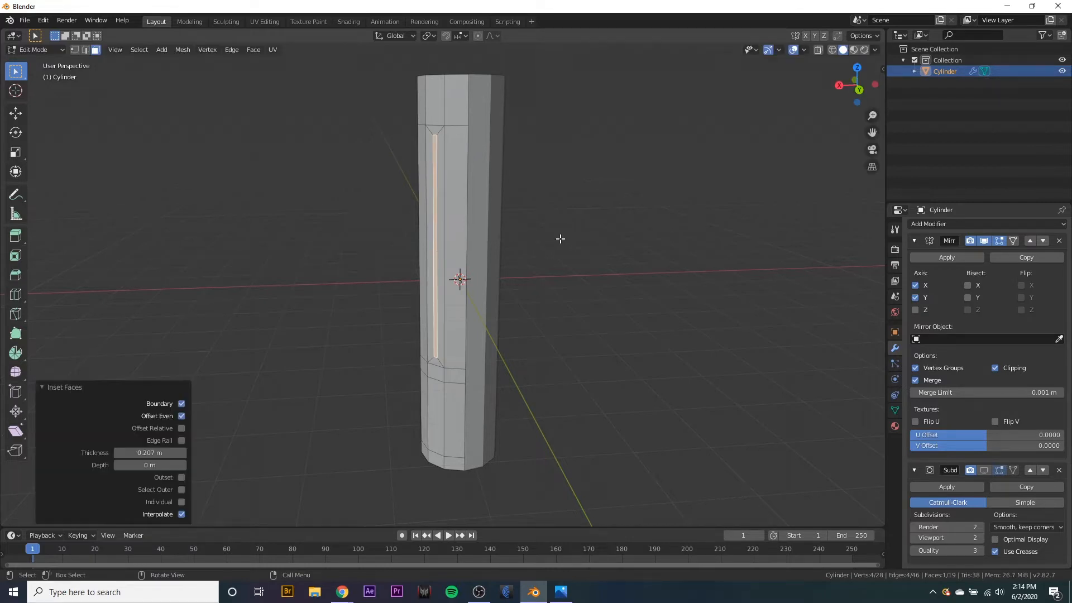
- Extrude the inset face outward about 0.696 m as a body fin and scale its outer face to about 0.737
middle_click_drag(559, 236, 570, 287)
key("e")
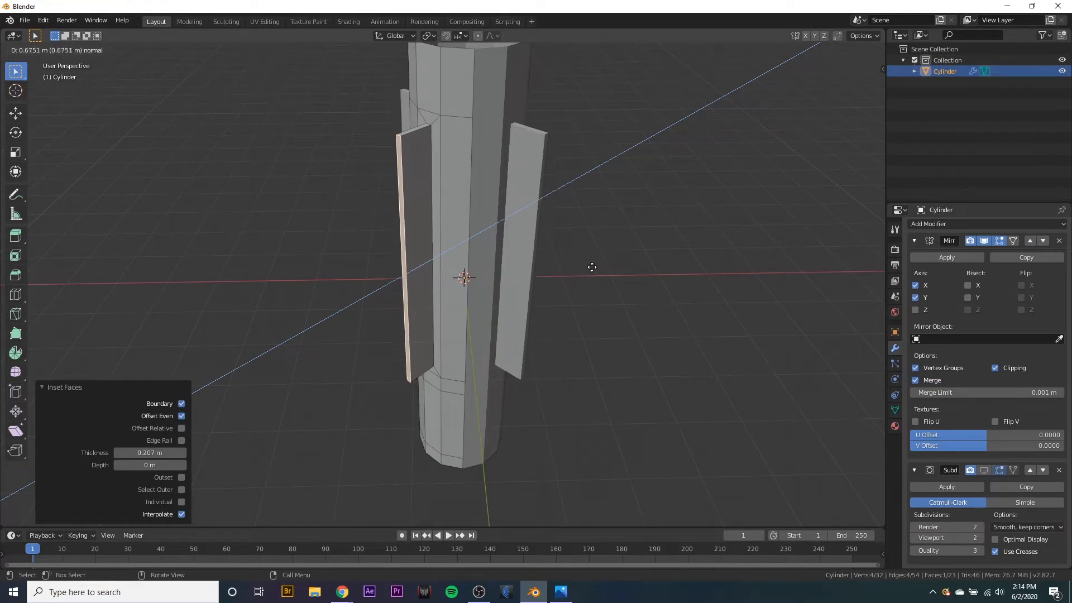
left_click(585, 272)
middle_click_drag(585, 272, 639, 234)
key("s")
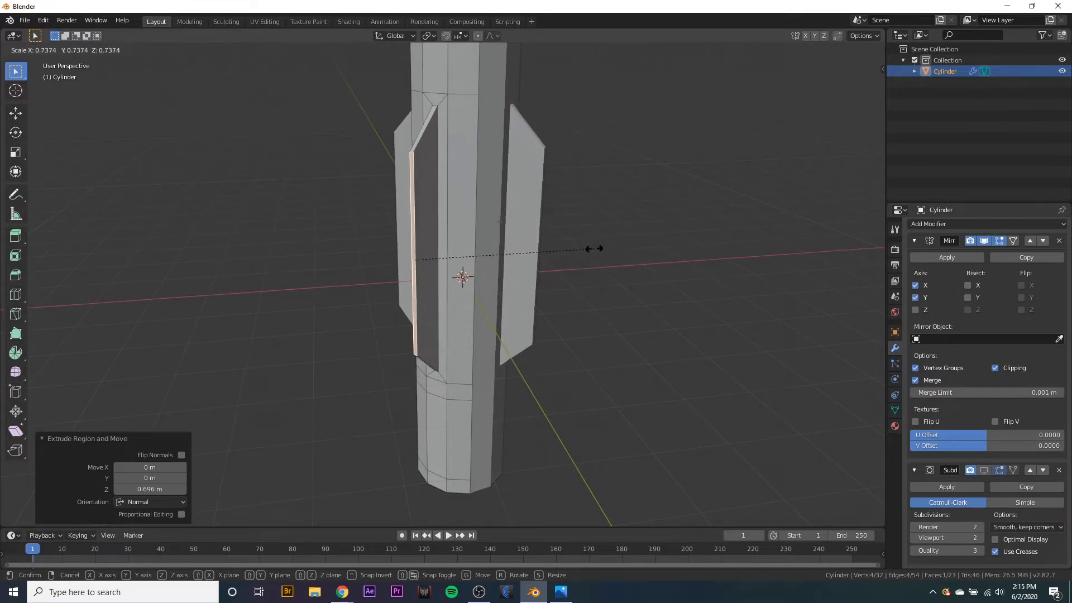
left_click(594, 248)
- Thin the body fin's outer edge by scaling its face to about 0.438 in X and Y only, leaving Z locked
middle_click_drag(593, 249, 611, 240)
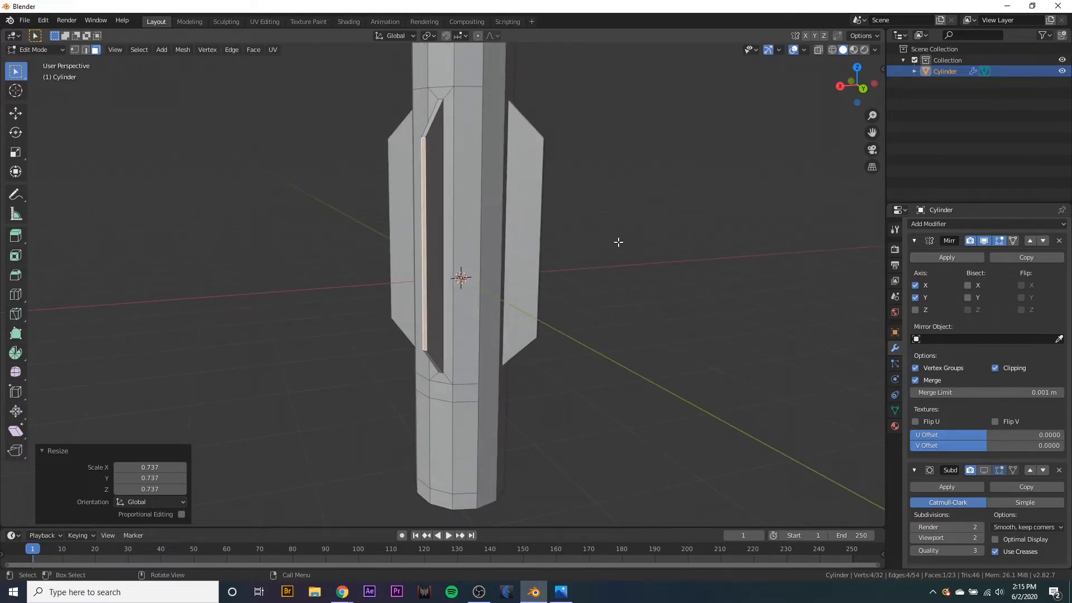
key("s")
key("shift+z")
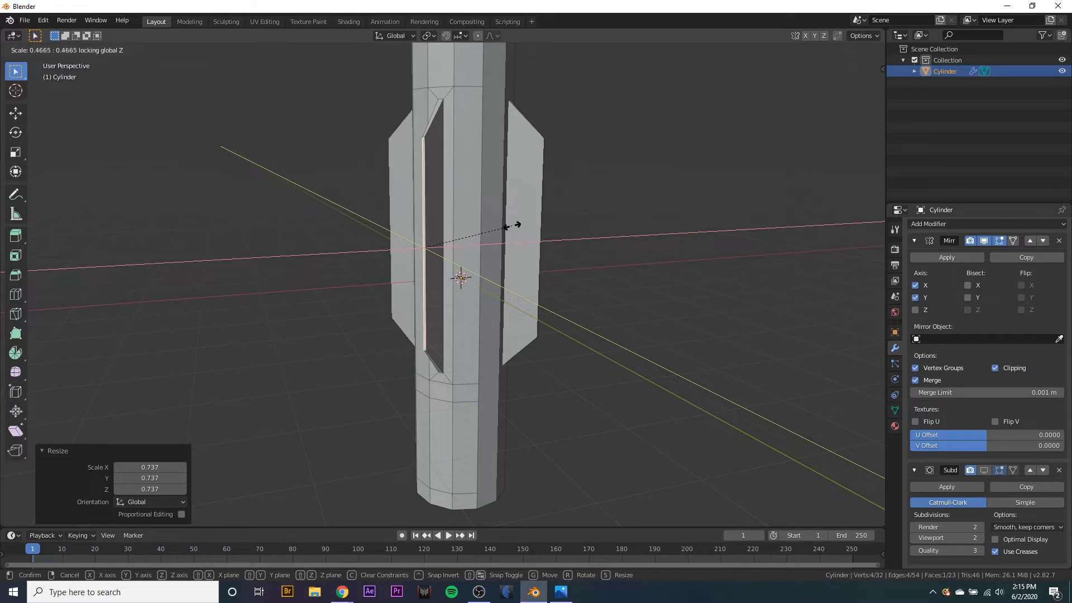
left_click(506, 226)
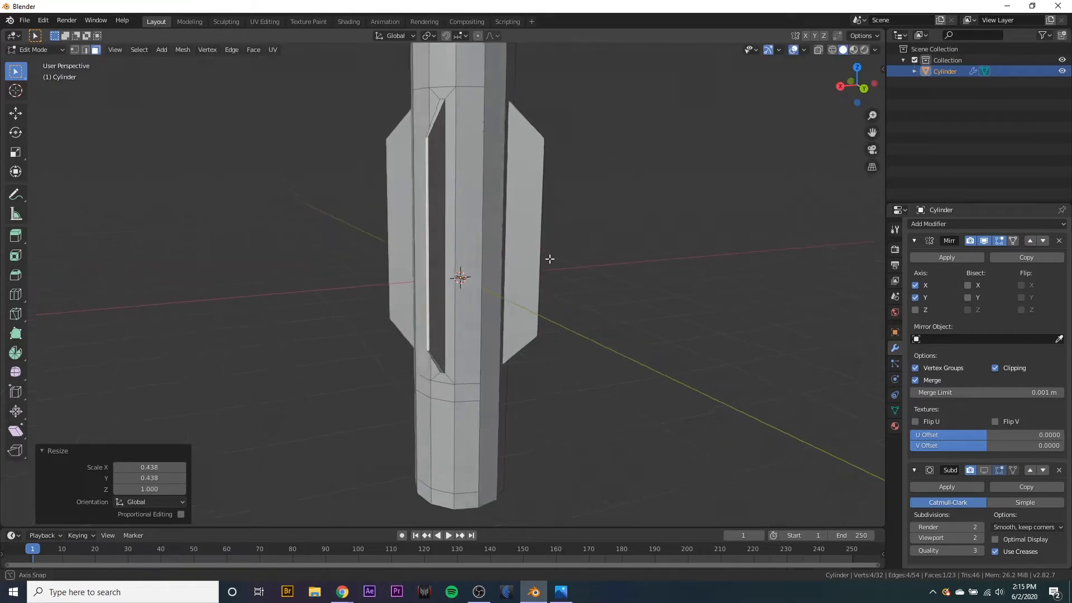
- Inset the middle face of the quarter's lower body section by about 0.204 m for a tail fin
middle_click_drag(548, 256, 455, 432)
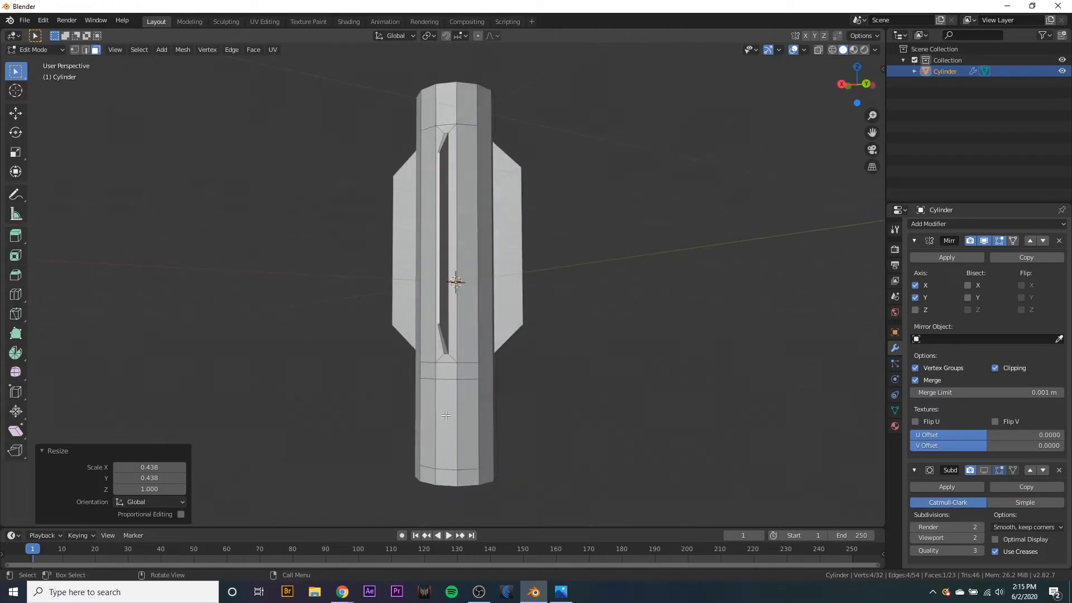
left_click(443, 416)
key("i")
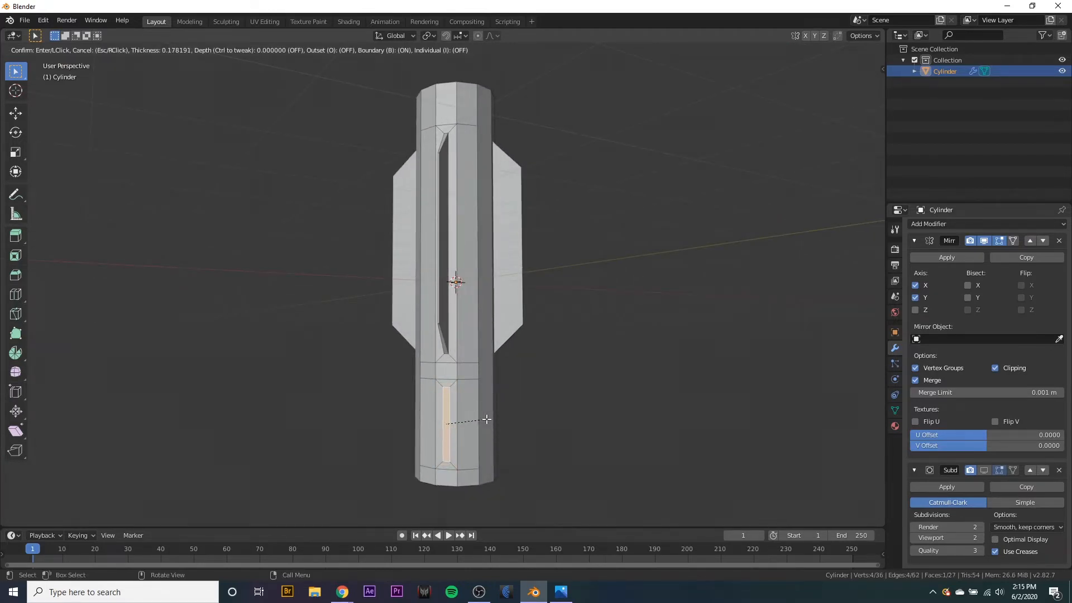
left_click(485, 420)
- Check the missile reference photo in the browser, and extrude the lower inset face outward about 0.198 m
middle_click_drag(508, 421, 485, 319)
key("alt+Tab")
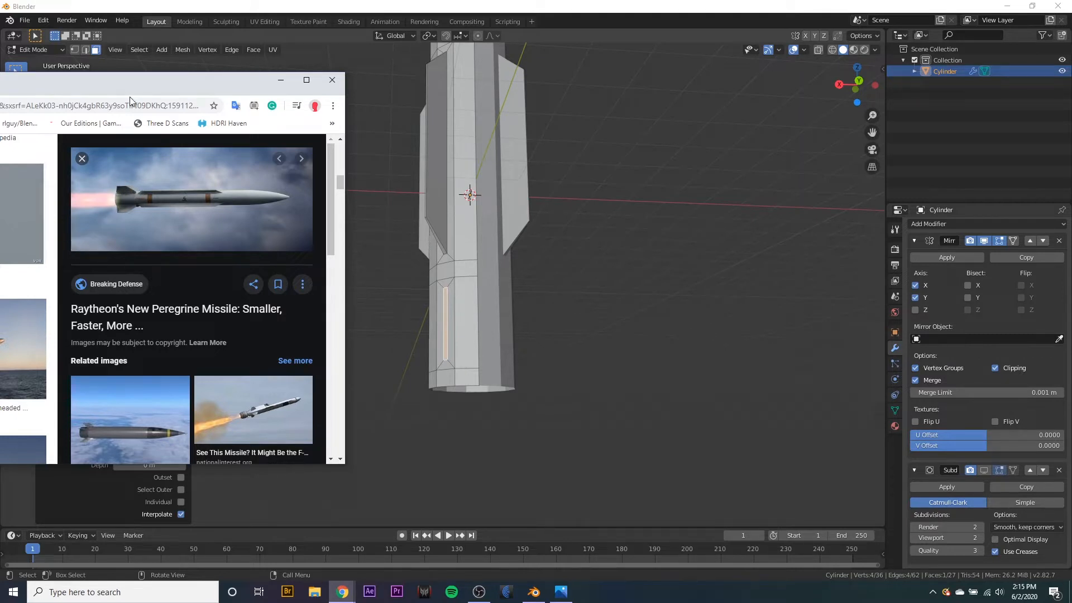
left_click_drag(133, 83, 0, 89)
middle_click_drag(478, 365, 533, 411)
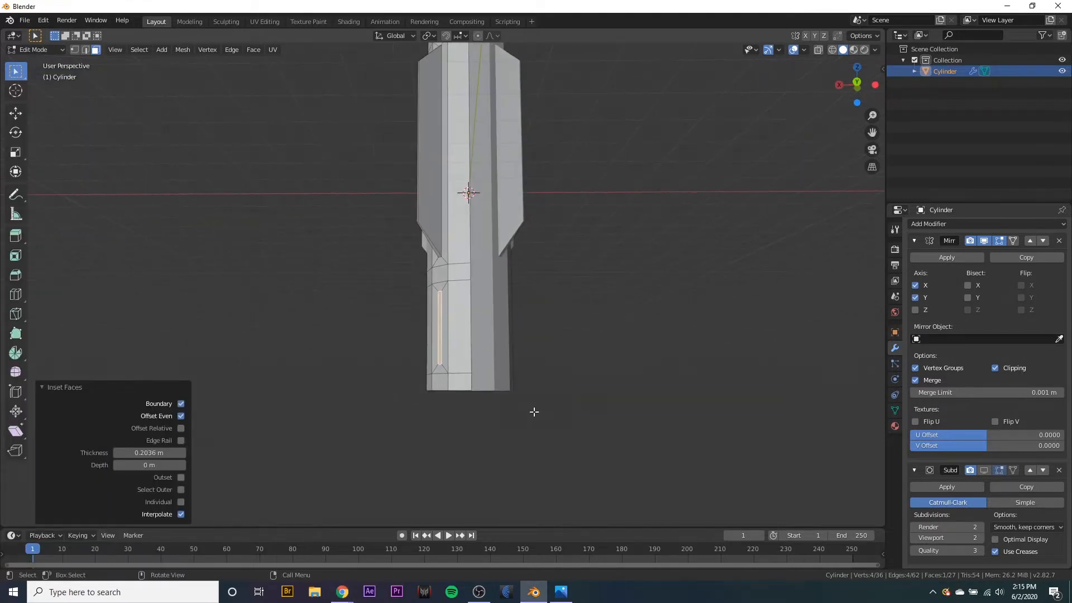
key("e")
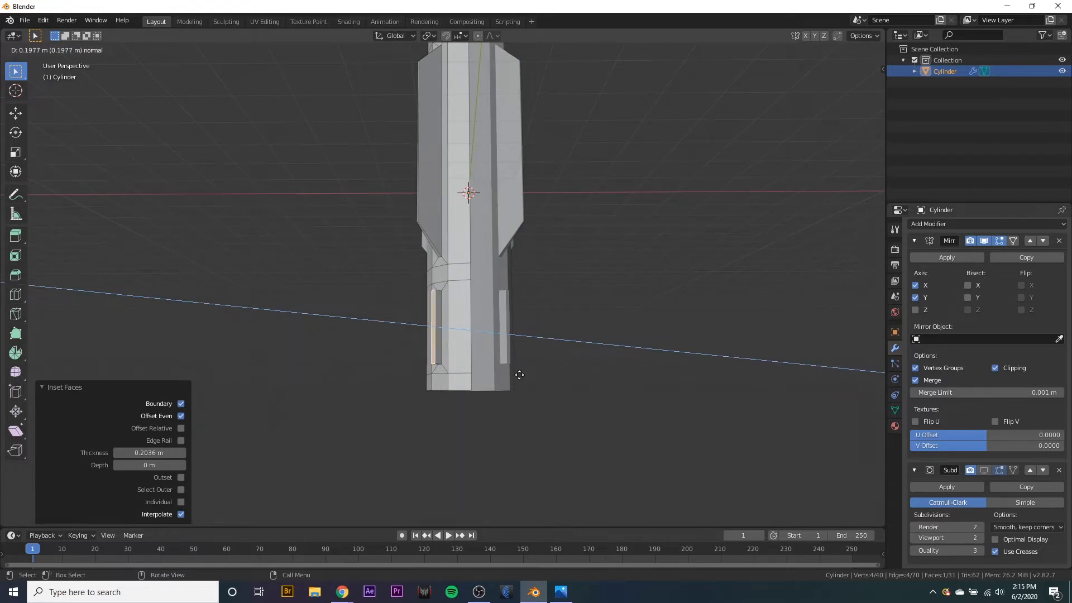
left_click(519, 375)
middle_click_drag(519, 374, 511, 387)
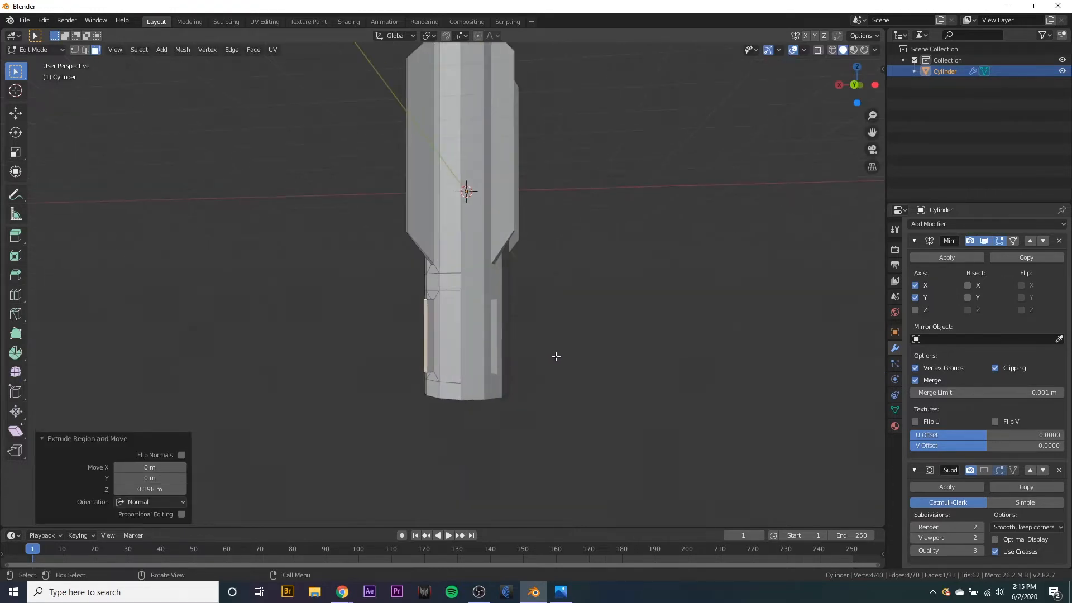
- Extrude the tail fin face outward another 0.934 m and scale its outer face to about 0.690
key("e")
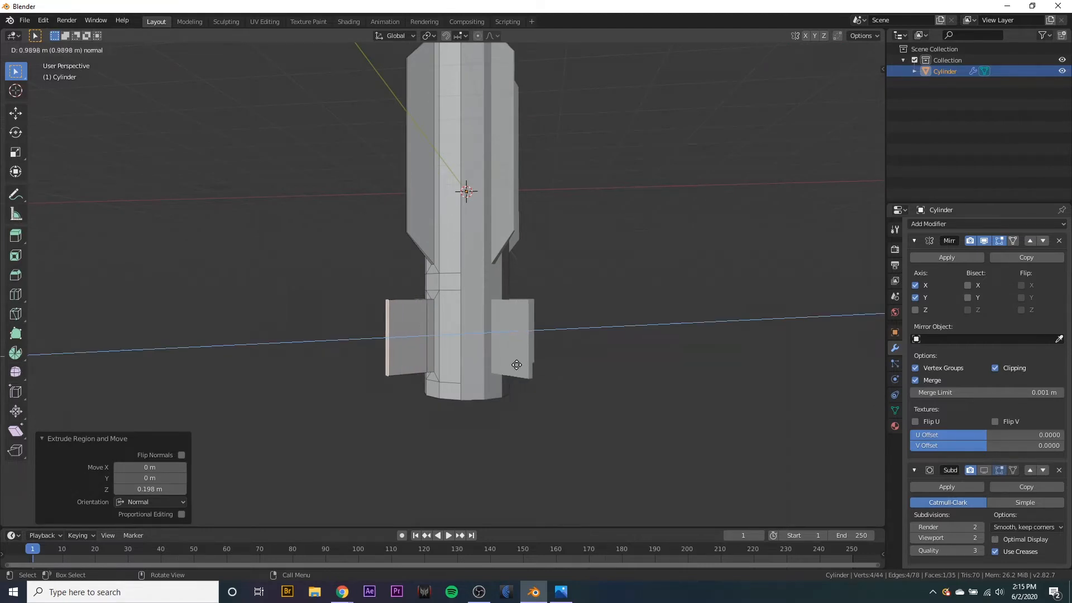
left_click(520, 364)
key("s")
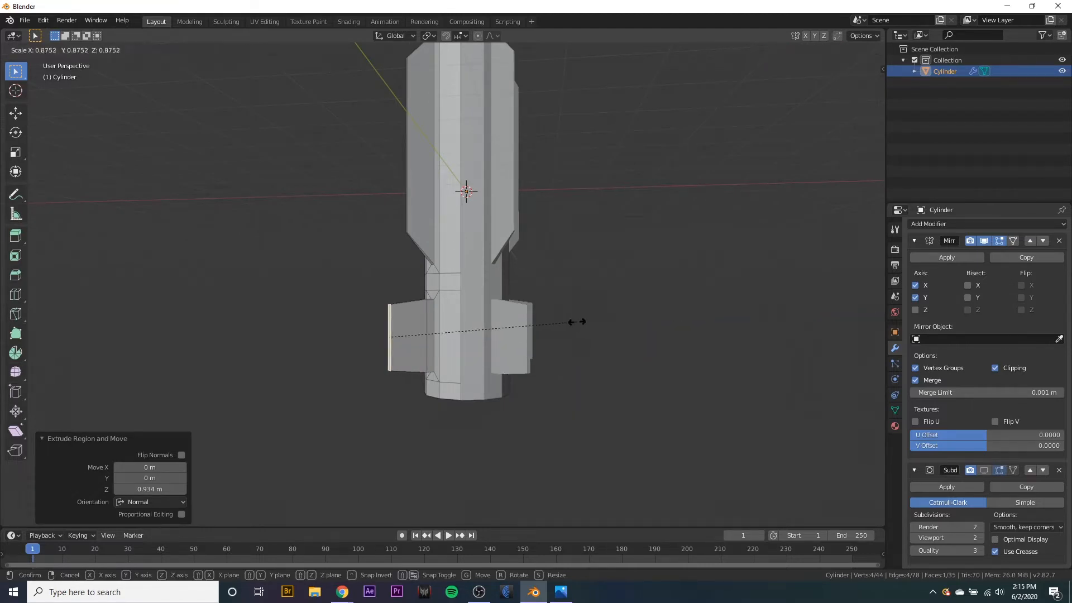
left_click(537, 325)
middle_click_drag(537, 326, 388, 336)
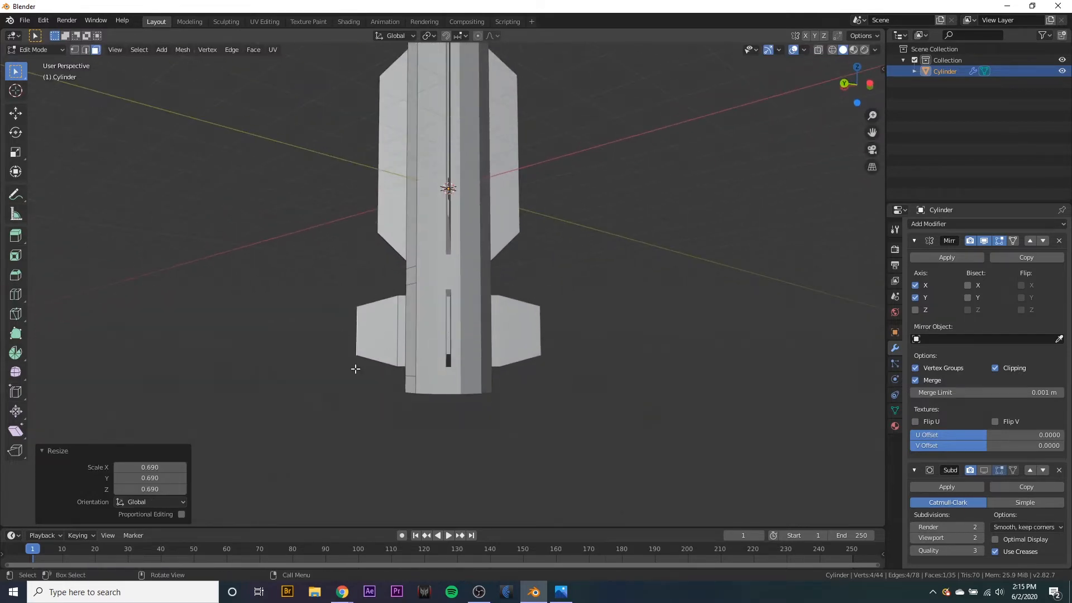
middle_click_drag(355, 369, 414, 333)
key("g")
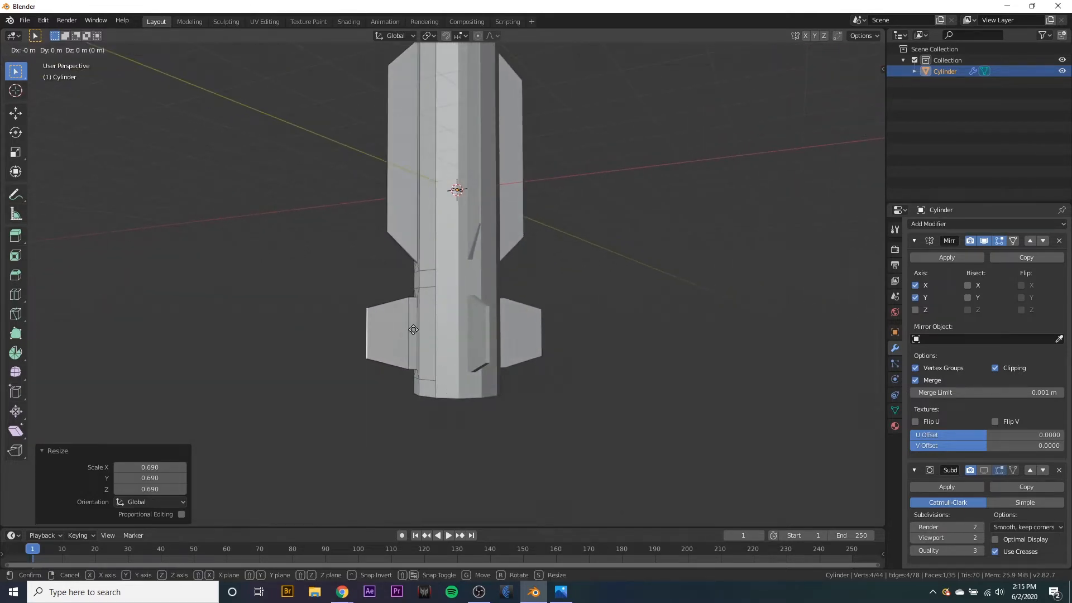
key("z")
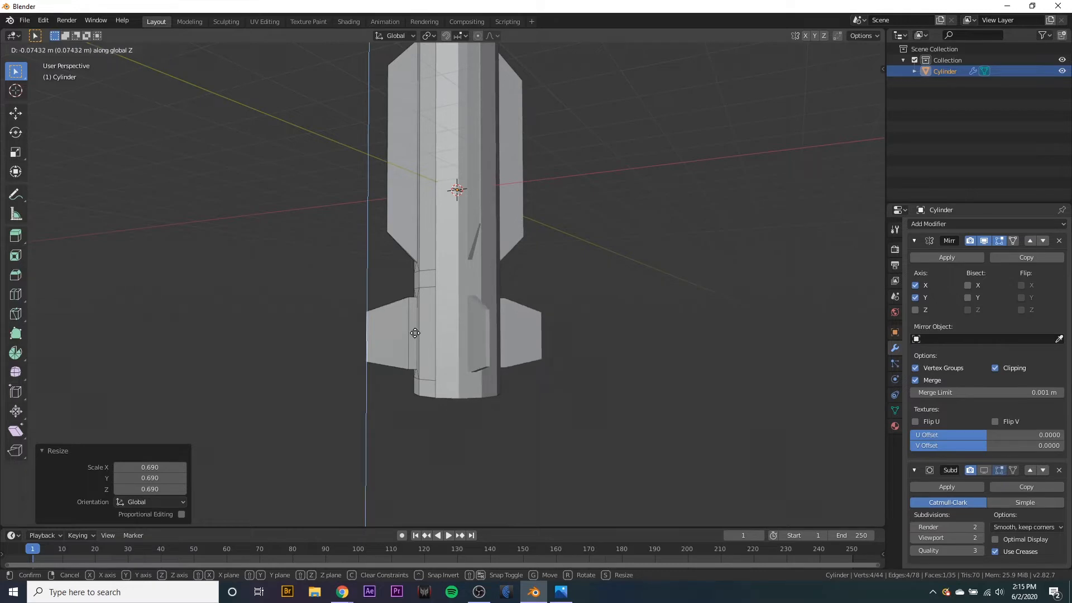
right_click(414, 333)
- Scale the tail fin's outer face to about 0.631 and move it down about 0.26 m along Z
key("s")
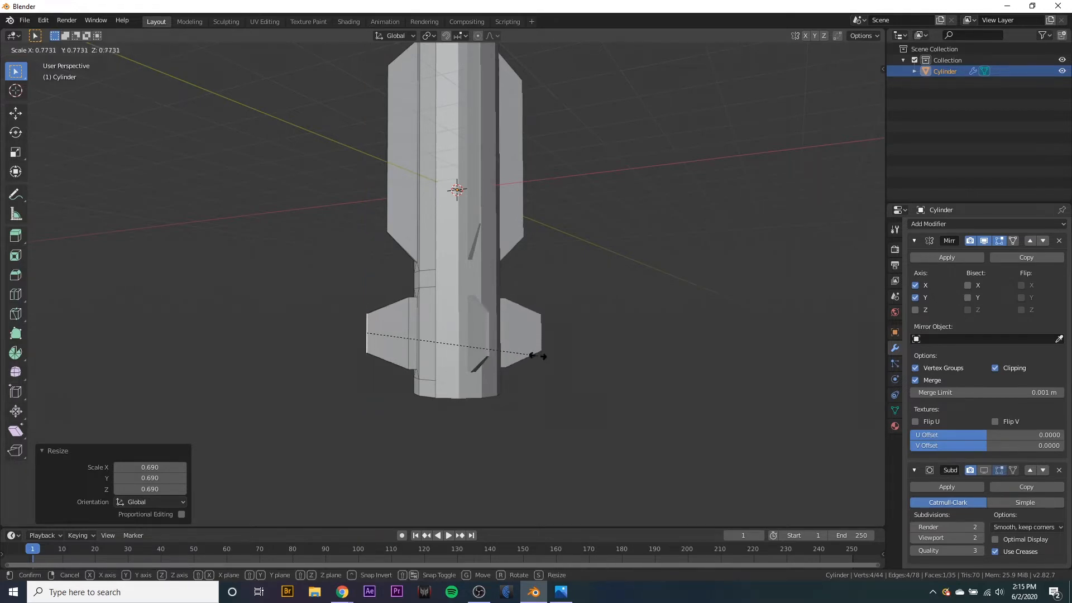
left_click(505, 347)
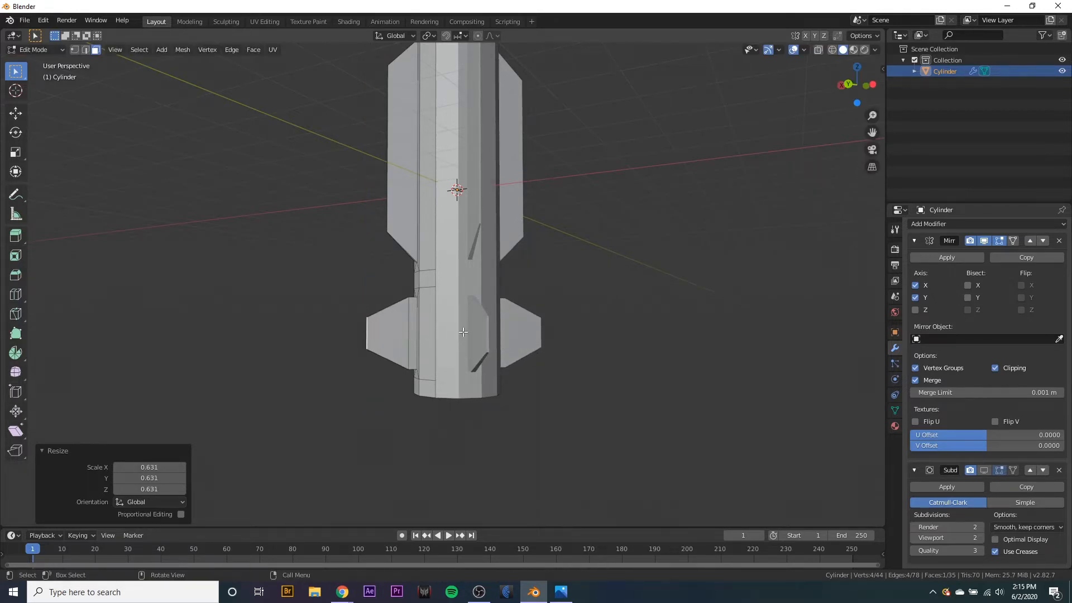
key("g")
key("z")
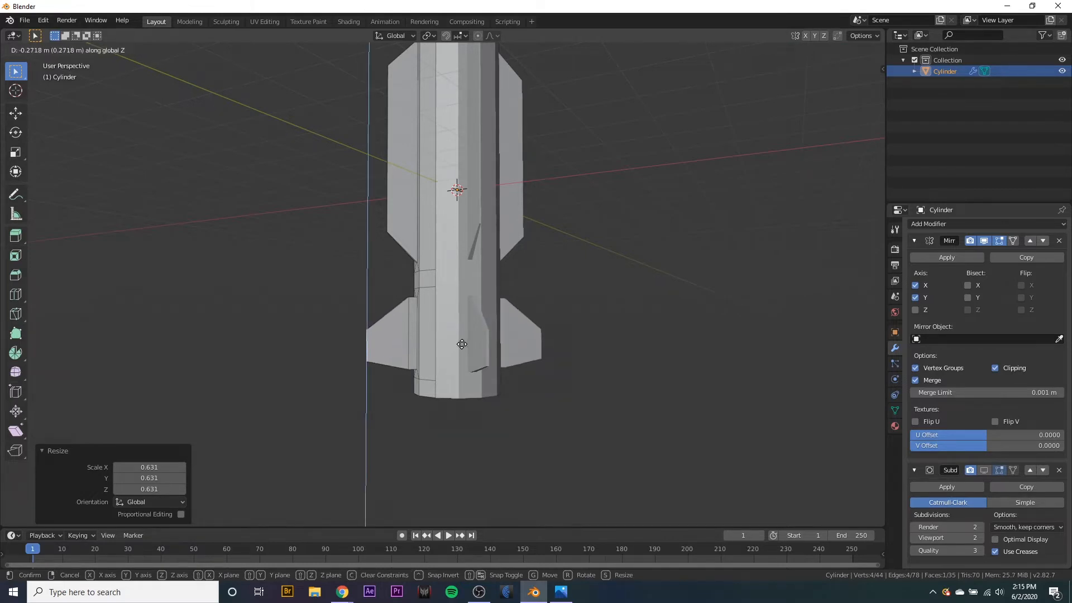
left_click(462, 343)
middle_click_drag(462, 344, 524, 313)
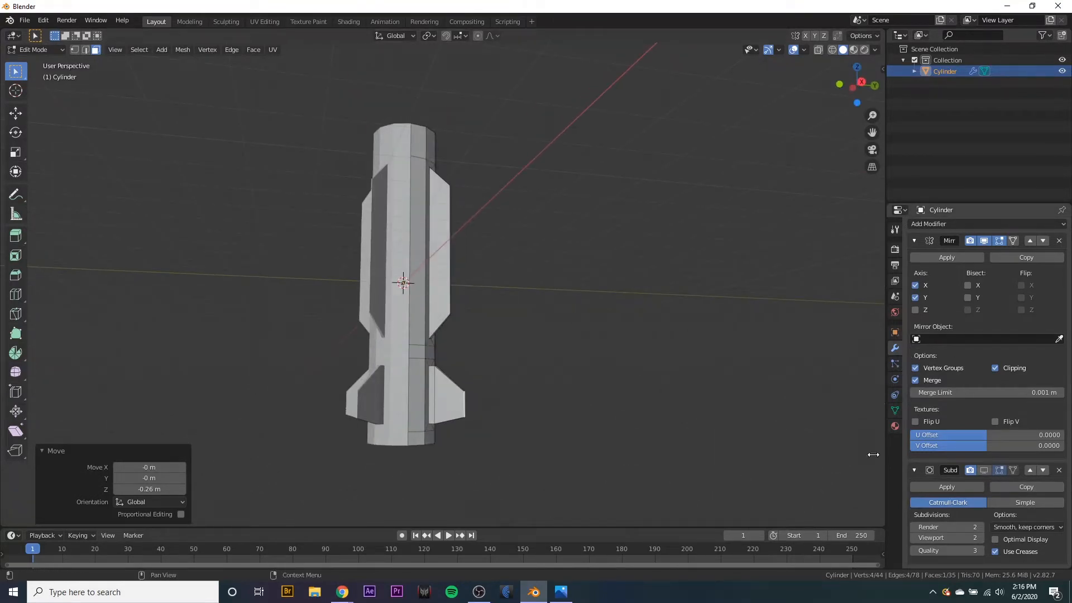
- Turn on the Subdivision modifier's viewport display and inspect the smoothed tail fins
middle_click_drag(642, 402, 467, 376)
scroll(464, 391, "up", 3)
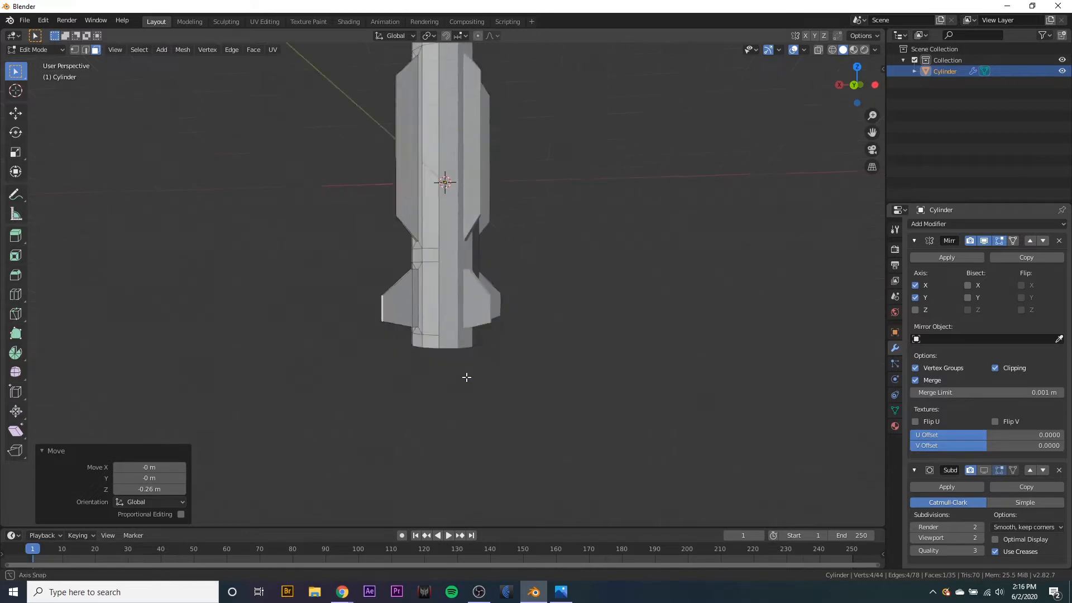
left_click(983, 468)
middle_click_drag(526, 242, 521, 289)
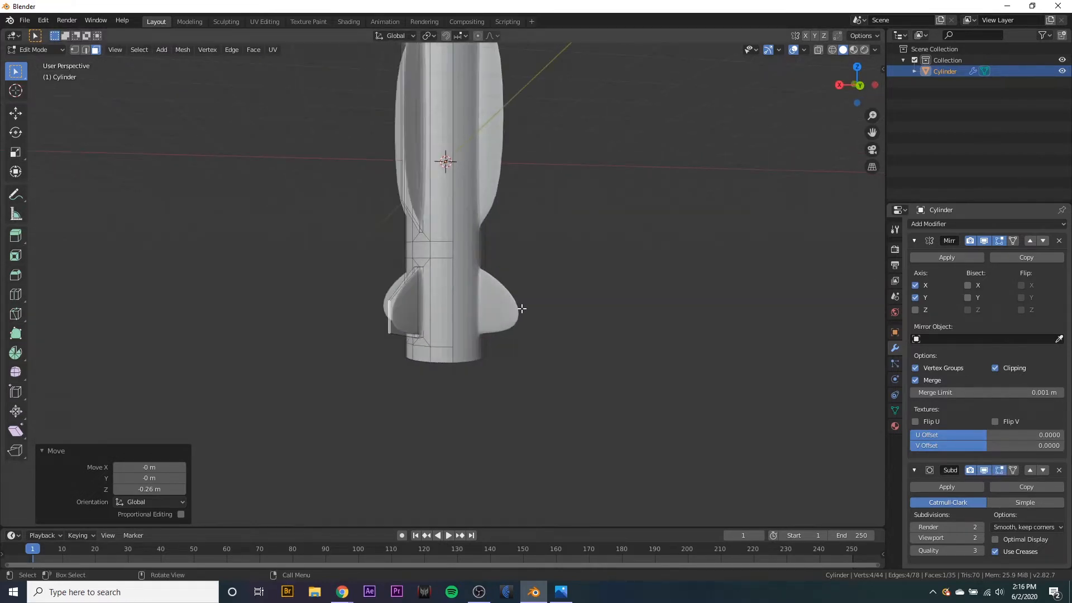
middle_click_drag(449, 326, 591, 355)
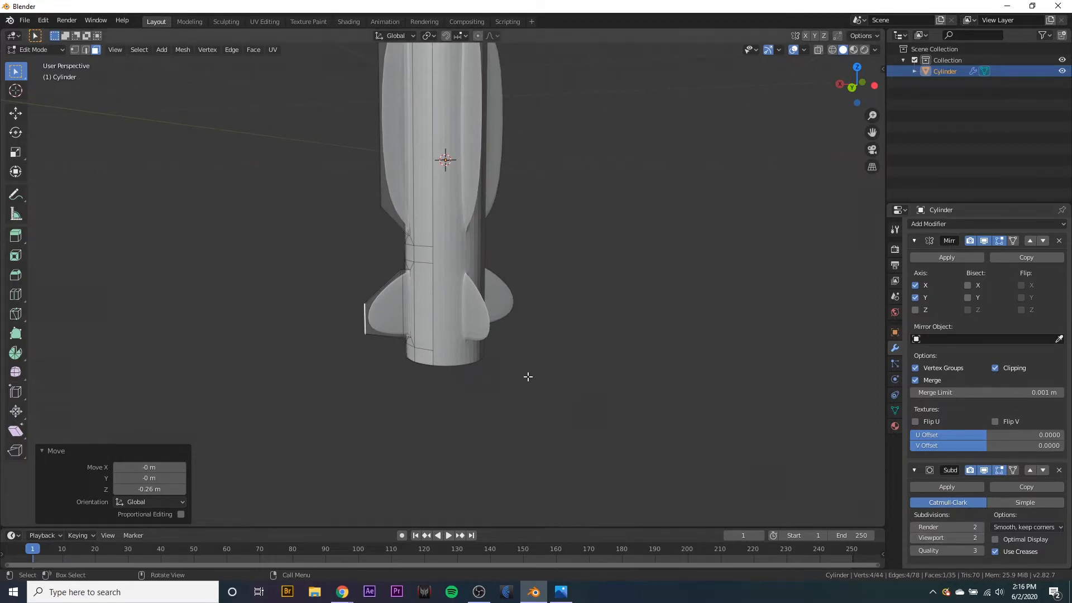
middle_click_drag(526, 375, 581, 328)
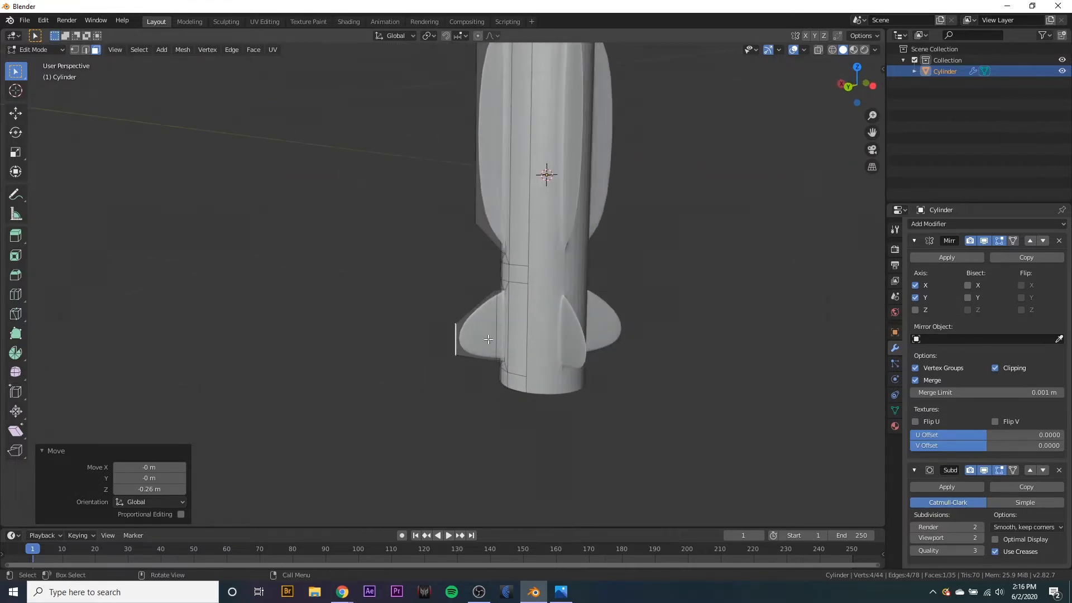
- Add vertical loop cuts to the tail fin, one close to its outer edge (factor -0.994) and one close to its root (factor 0.956)
key("ctrl")
key("ctrl+r")
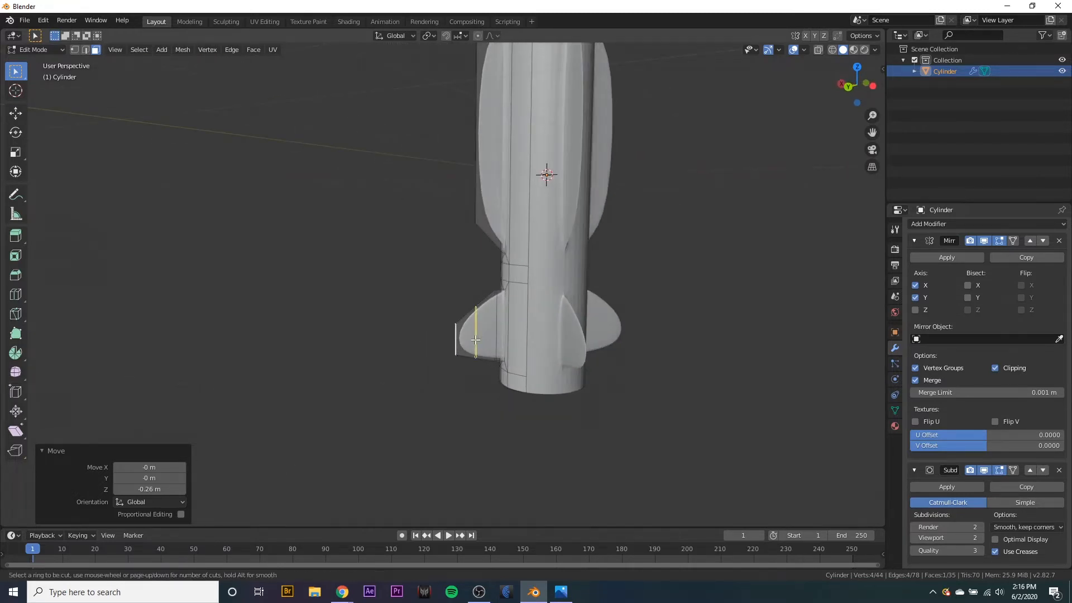
left_click(479, 338)
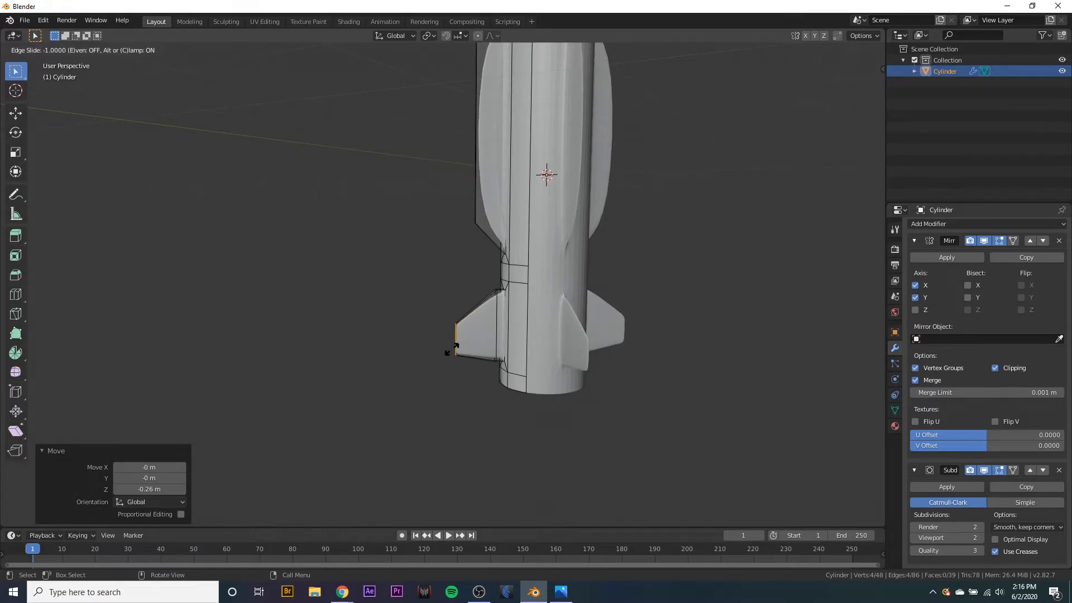
left_click(453, 349)
middle_click_drag(453, 349, 501, 334)
key("ctrl+r")
left_click(501, 334)
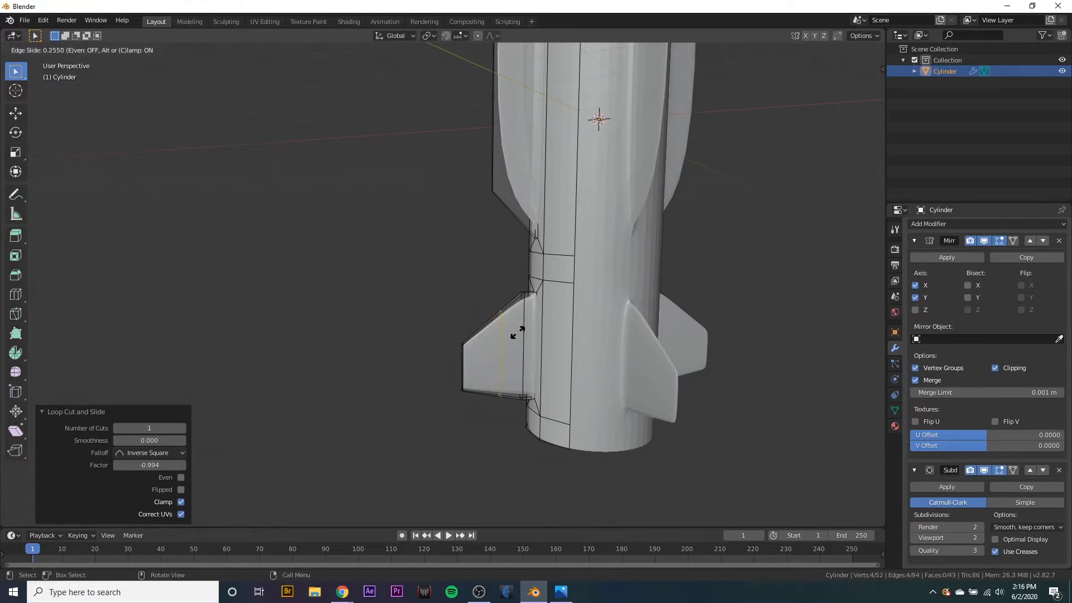
left_click(544, 324)
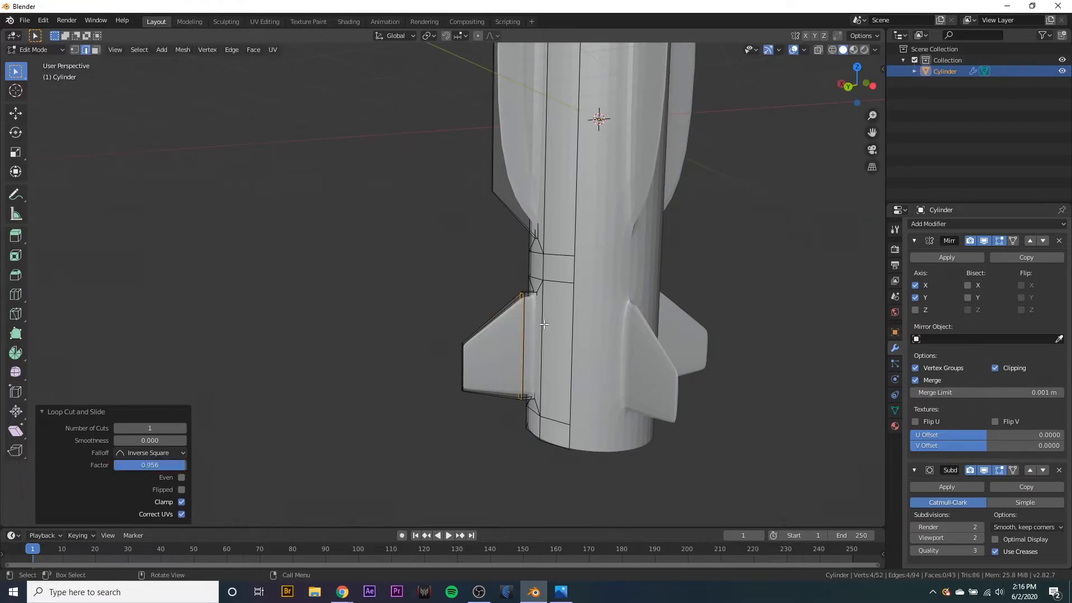
- Add loop cuts across the tail fin near its upper edge (factor -0.909) and its lower edge (factor 0.903)
middle_click_drag(514, 345, 541, 358)
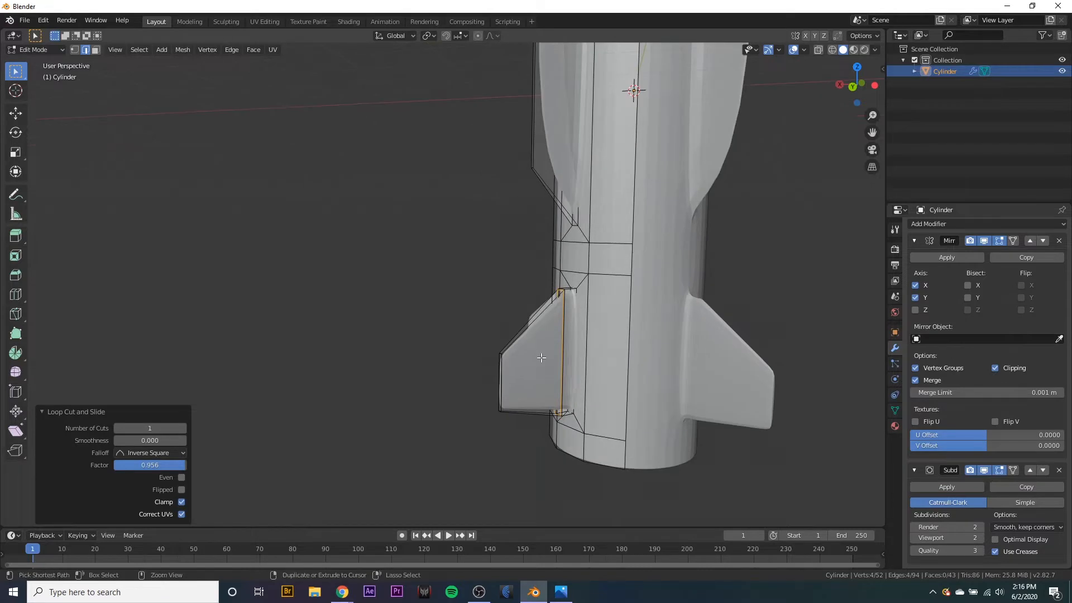
key("ctrl+r")
left_click(543, 361)
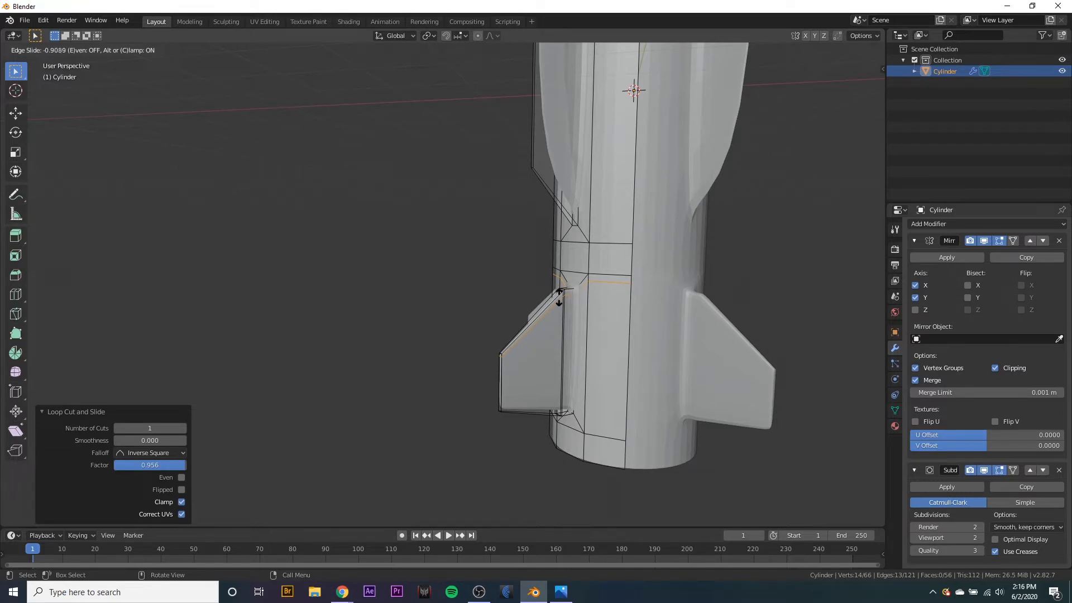
left_click(559, 296)
scroll(582, 390, "up", 4)
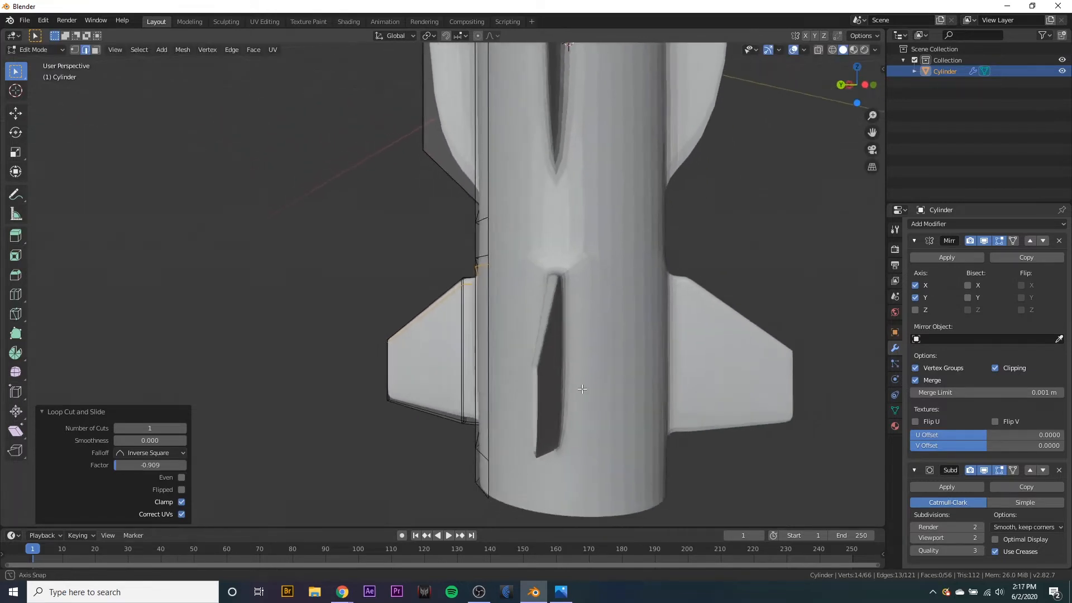
middle_click_drag(582, 389, 583, 366)
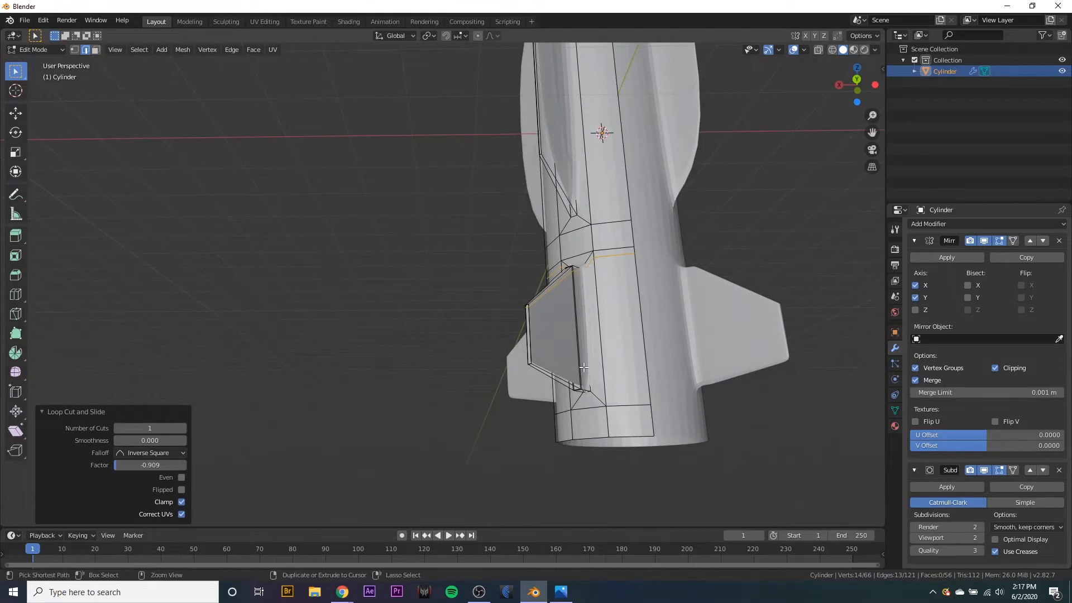
key("ctrl+r")
left_click(575, 375)
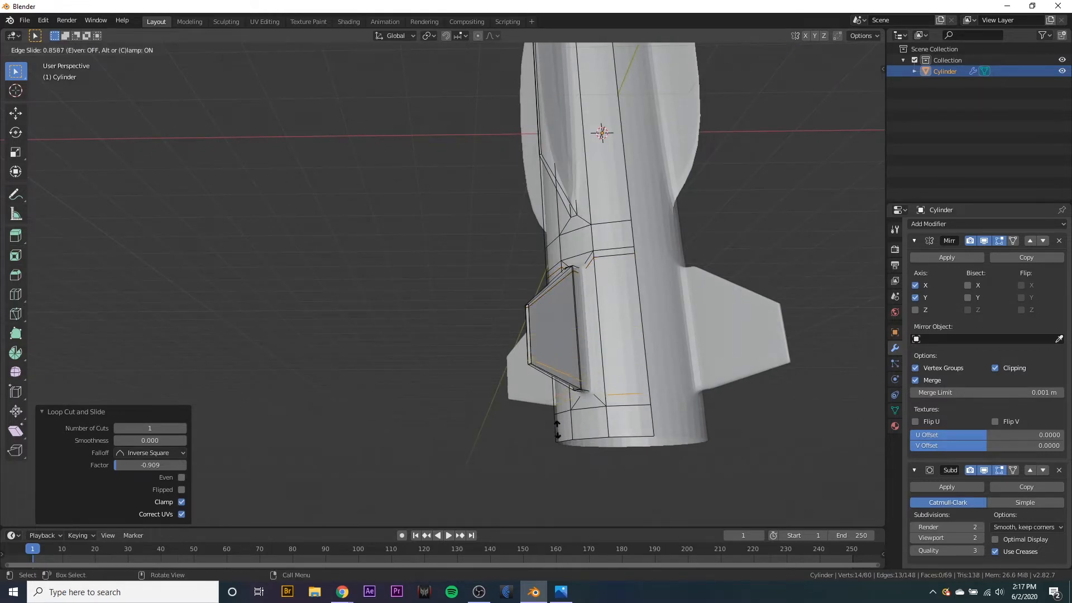
left_click(556, 431)
- Add a loop cut around the tail fin's base on the body, slid to a factor of 0.487
middle_click_drag(725, 407, 642, 320)
scroll(603, 385, "up", 1)
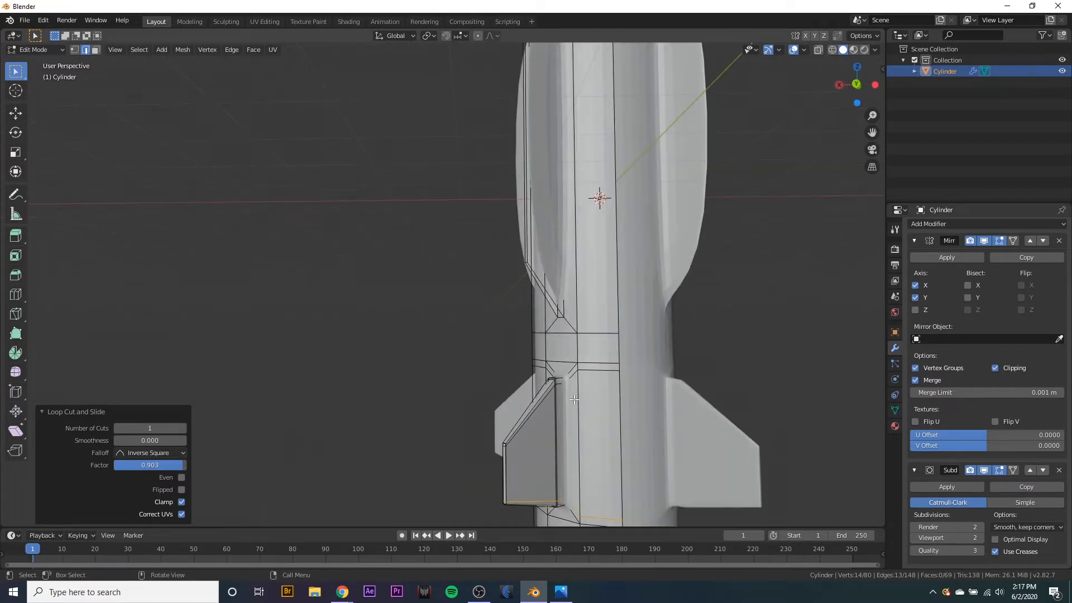
middle_click_drag(589, 392, 611, 427)
key("ctrl+r")
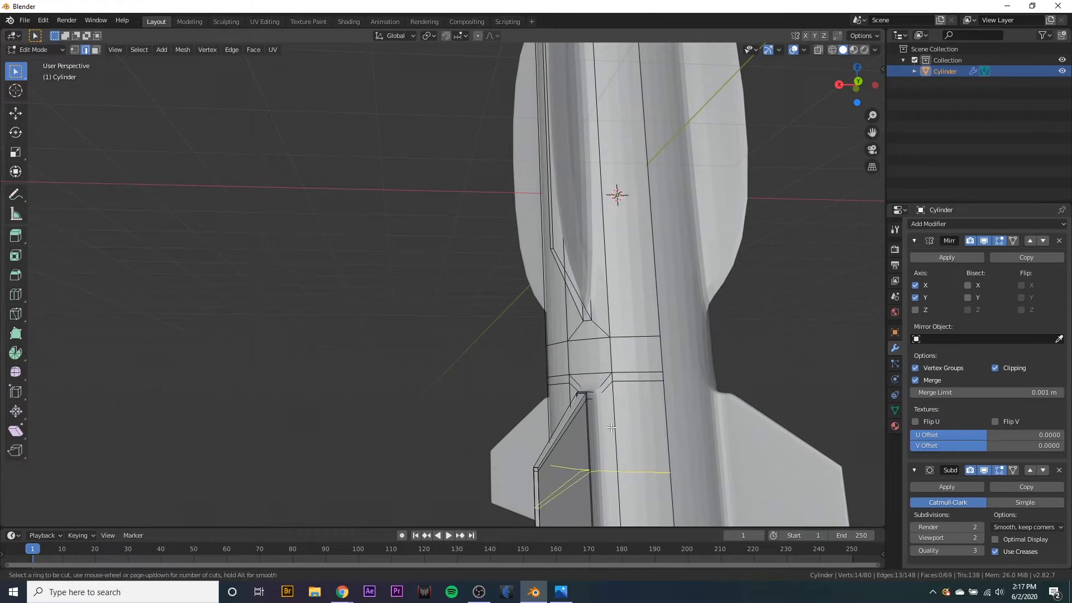
left_click(602, 388)
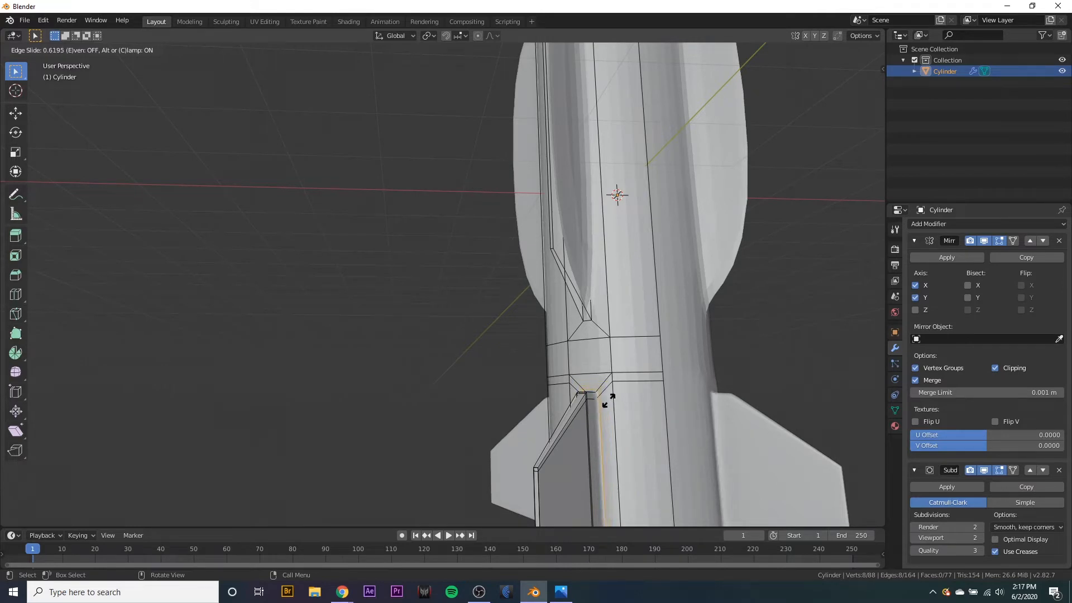
left_click(609, 398)
- Add lengthwise loop cuts to the long body fin near its outer edge (factor -0.966) and its root (factor 0.949)
middle_click_drag(609, 398, 535, 312)
key("ctrl+r")
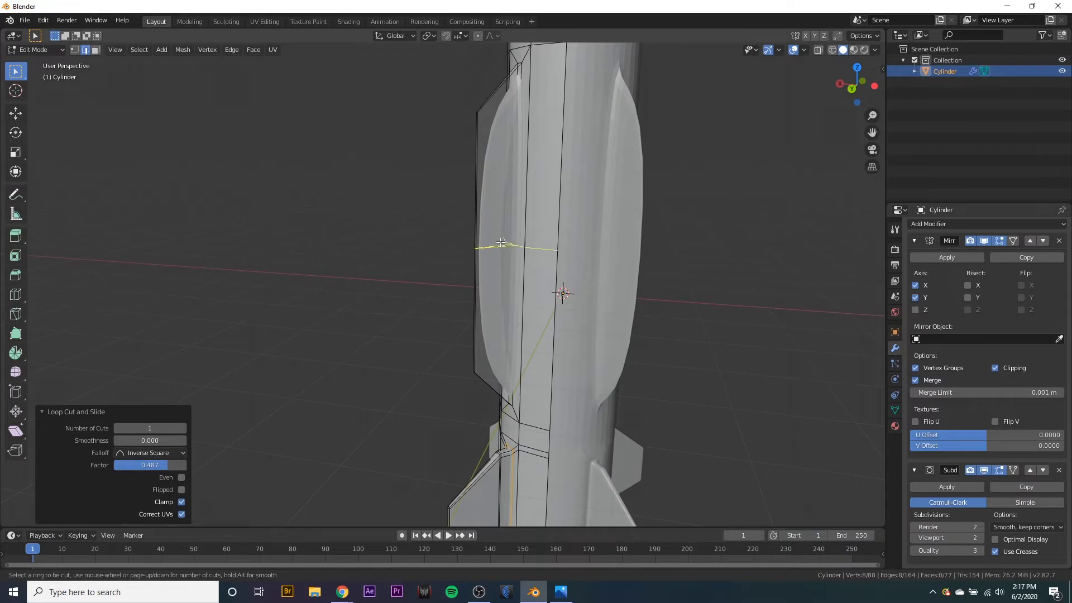
left_click(493, 99)
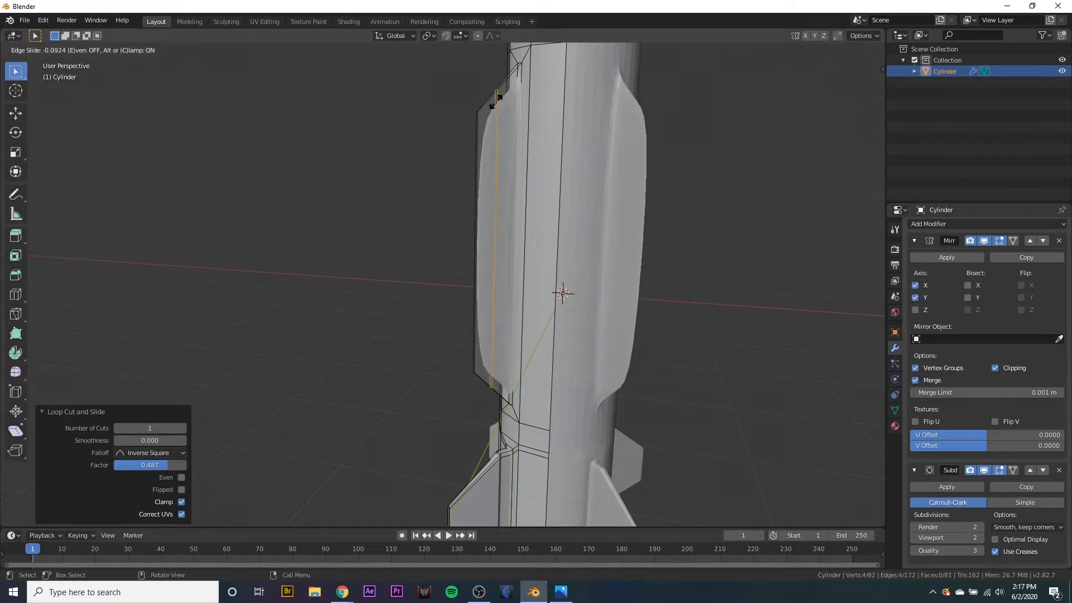
left_click(489, 132)
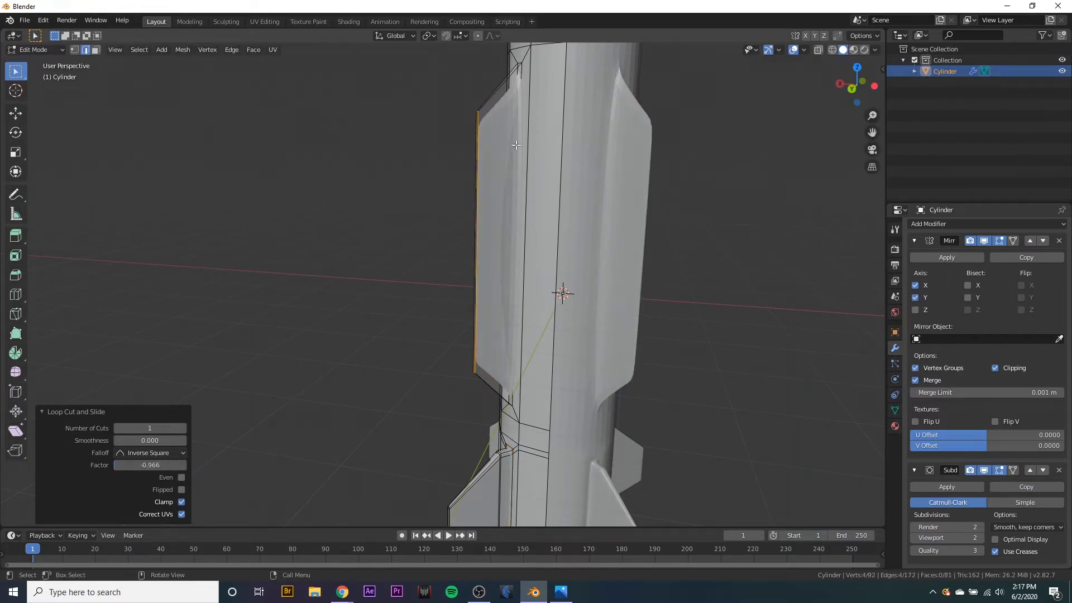
key("ctrl+r")
left_click(502, 93)
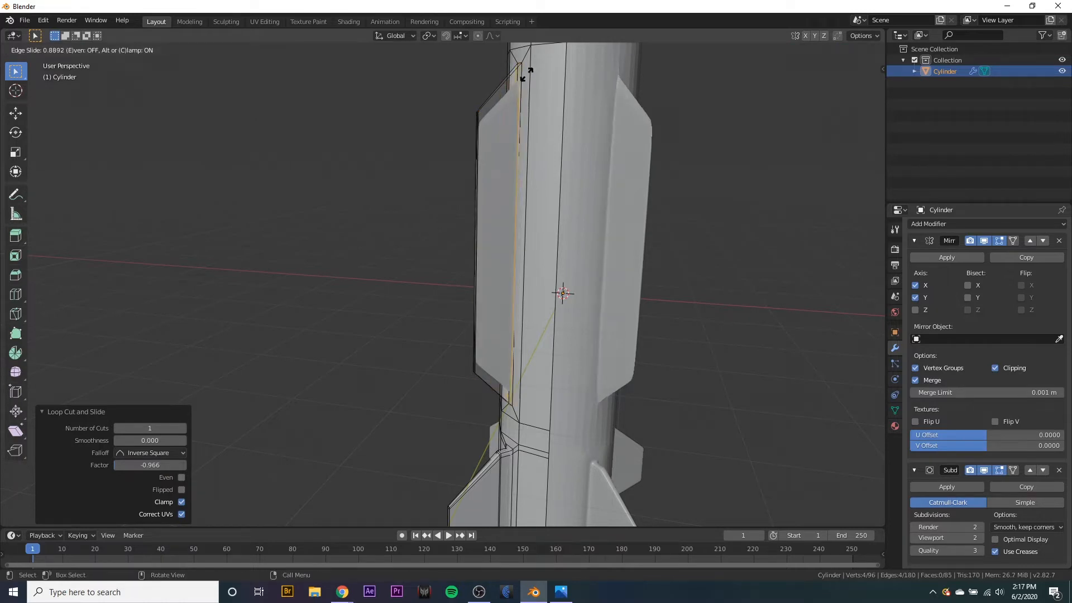
left_click(510, 90)
- Add loop cuts across the long body fin near its top end (factor -0.980) and its bottom end (factor 0.964)
key("ctrl+r")
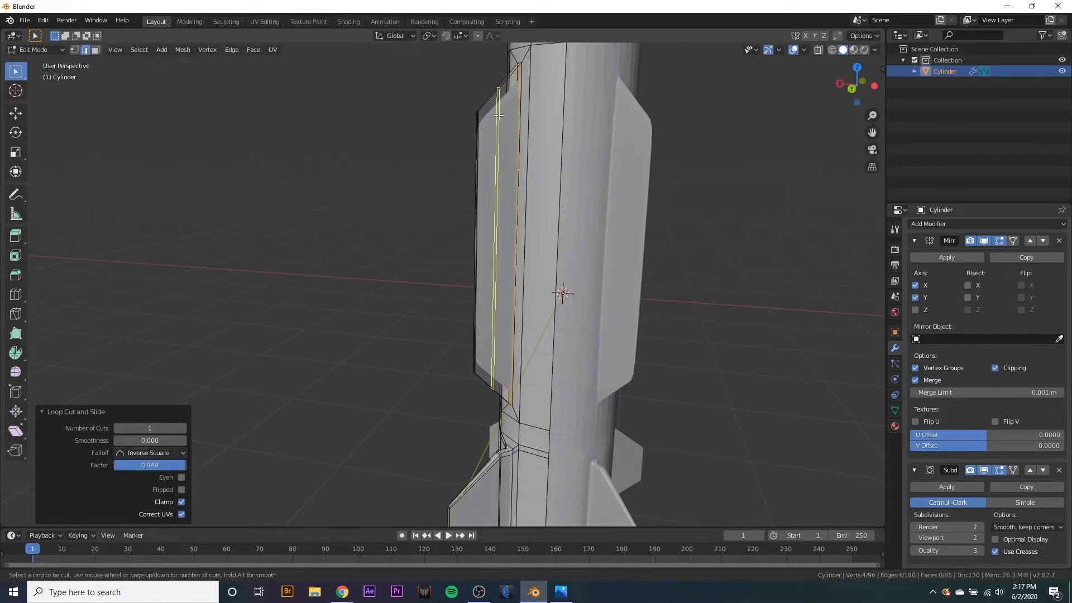
left_click(500, 240)
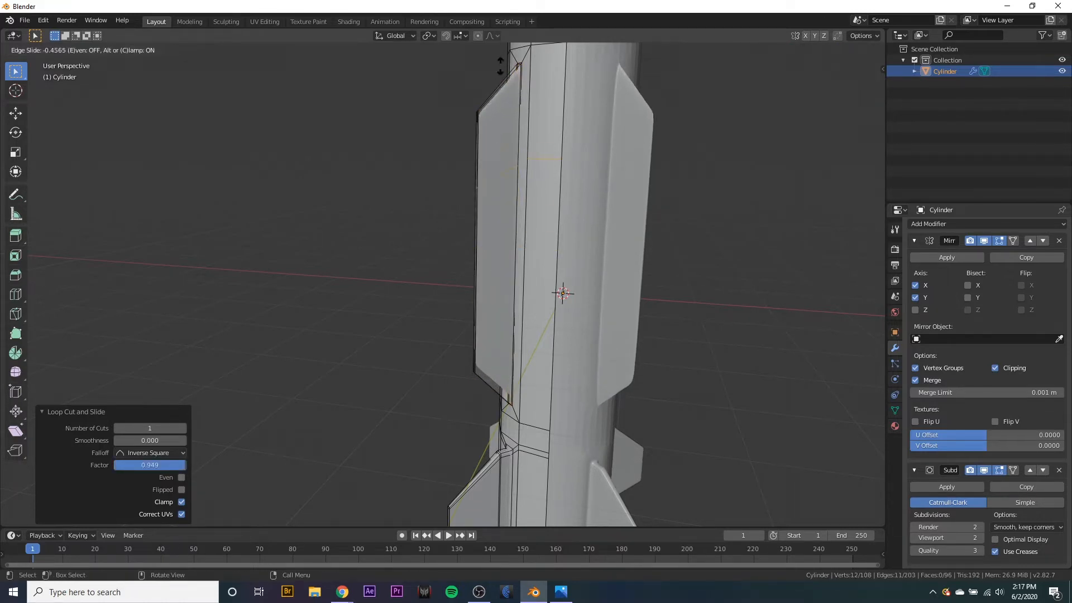
left_click(491, 467)
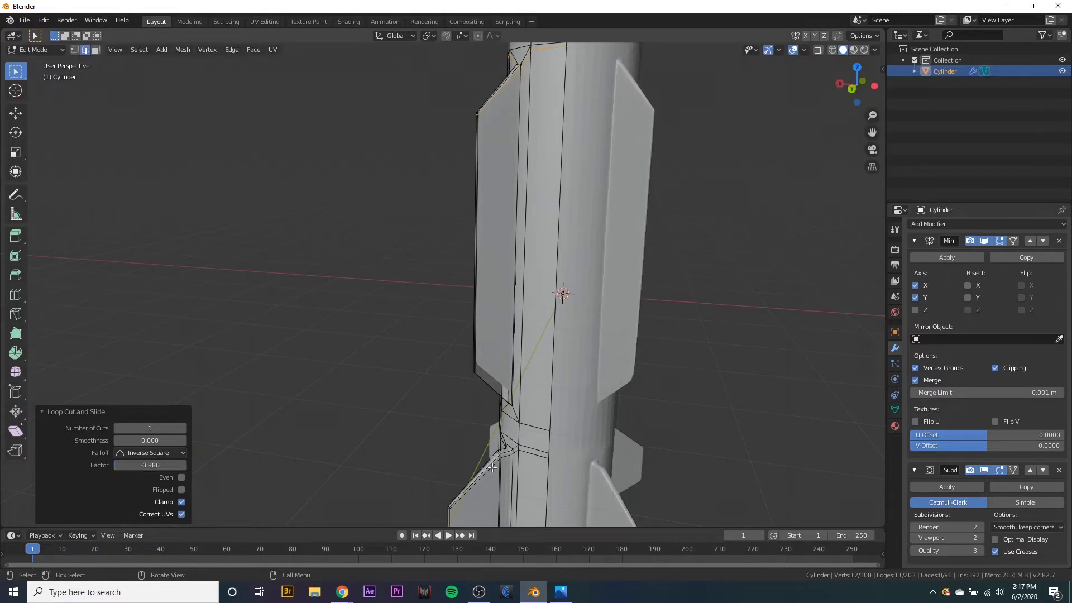
key("ctrl+r")
left_click(496, 333)
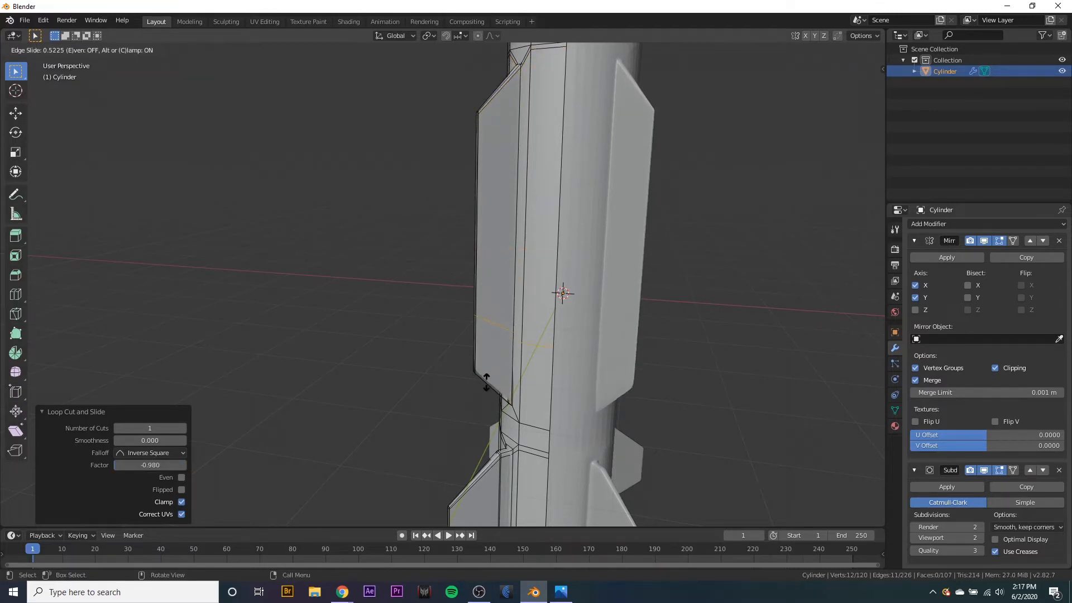
left_click(468, 450)
- Turn off the Subdivision modifier's viewport display and apply the Mirror modifier in Object Mode
middle_click_drag(468, 450, 644, 343)
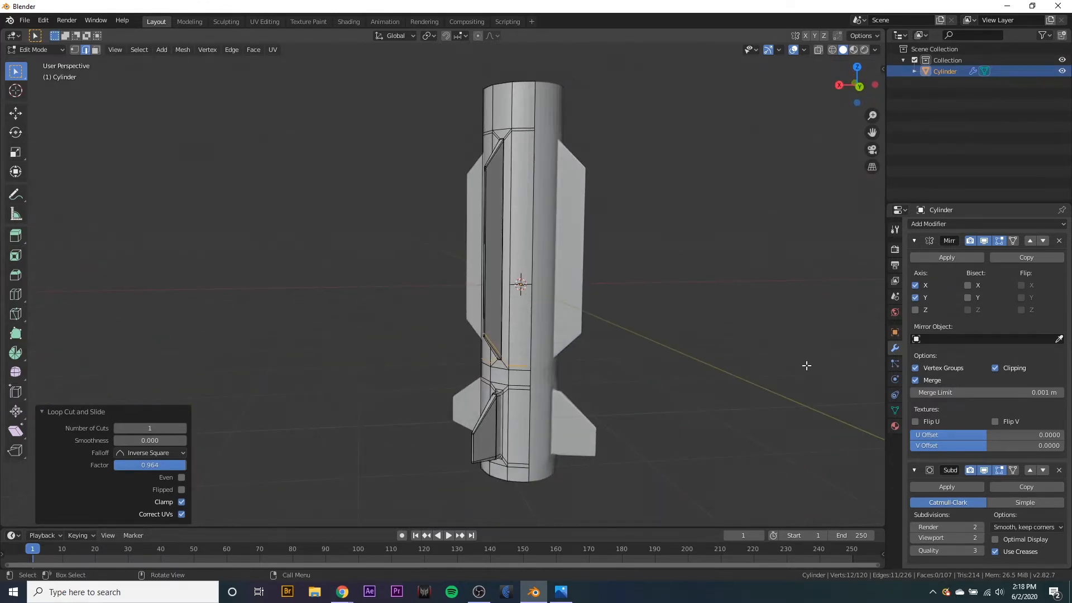
left_click(986, 472)
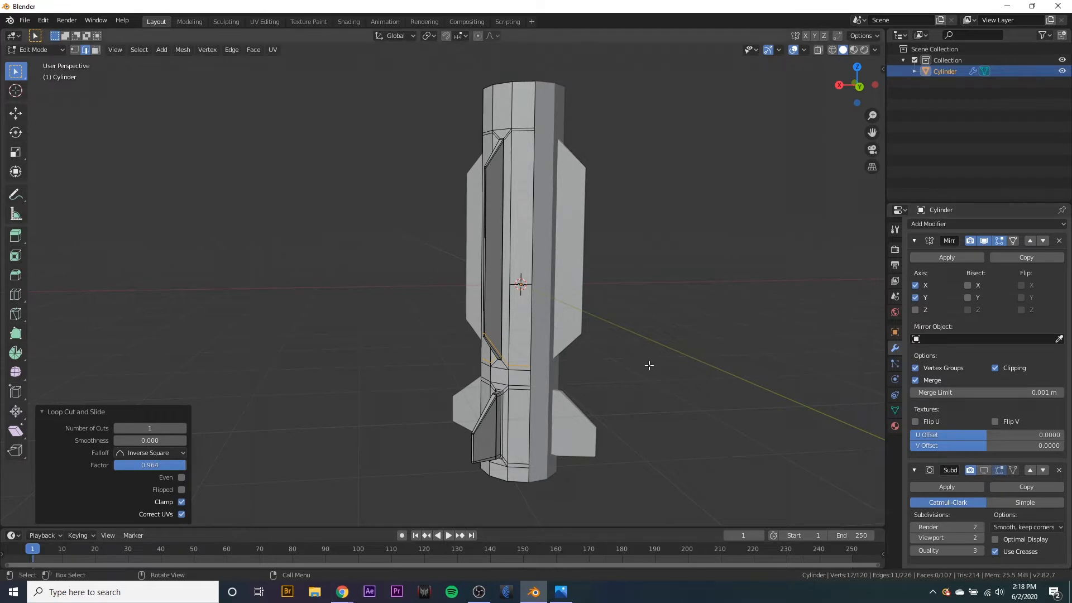
middle_click_drag(648, 366, 578, 392)
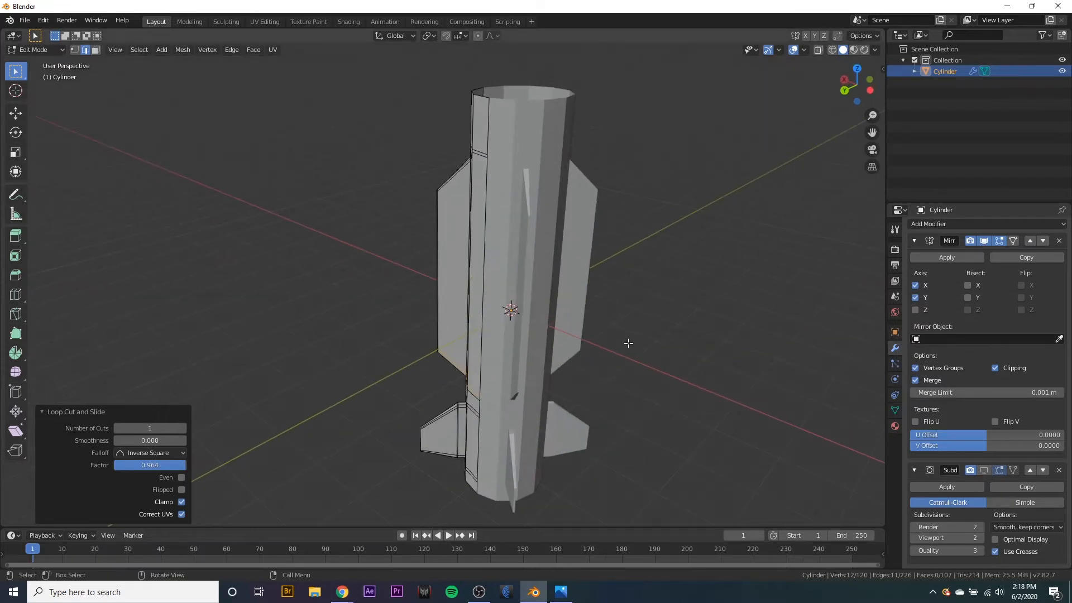
key("Tab")
middle_click_drag(624, 349, 725, 338)
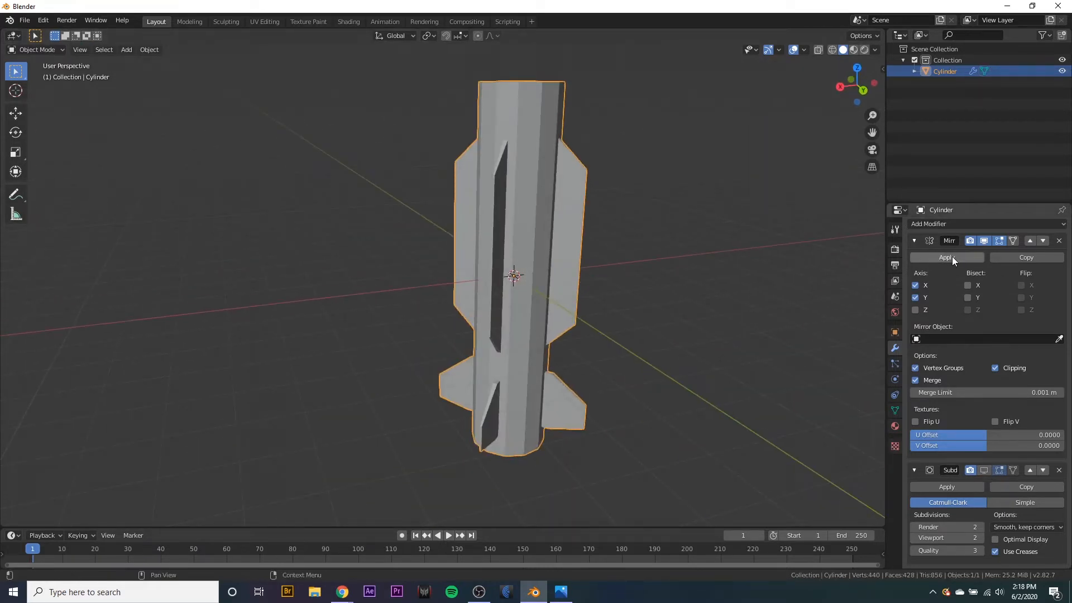
left_click(939, 257)
- Select the vertex loop of the missile body's open top rim and extrude it 2.01 m up along Z
middle_click_drag(697, 268, 606, 231)
key("Tab")
middle_click_drag(473, 299, 605, 352)
key("1")
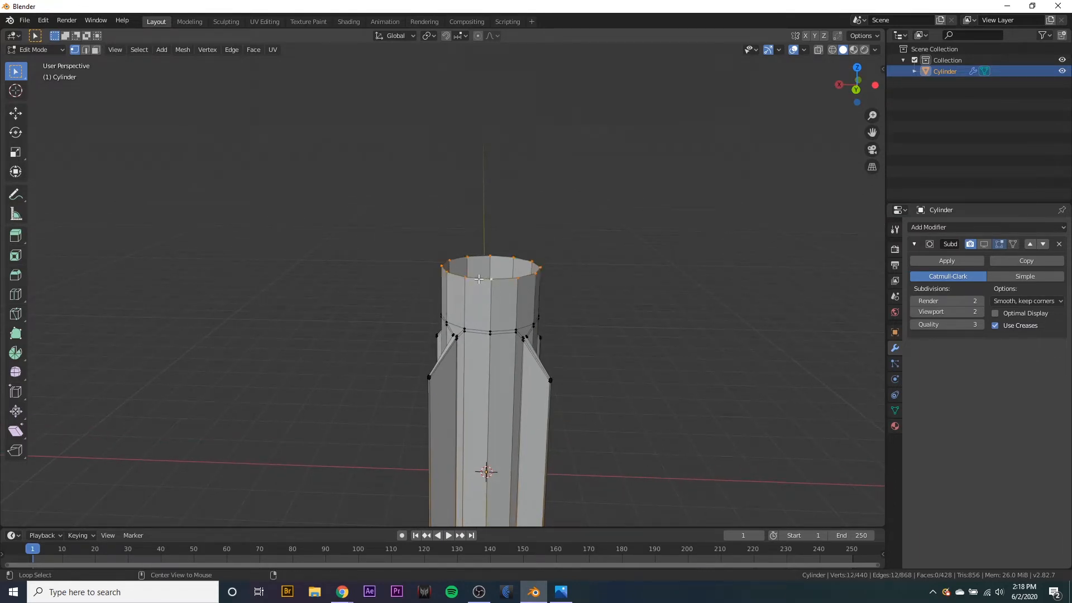
middle_click_drag(479, 278, 662, 283)
key("e")
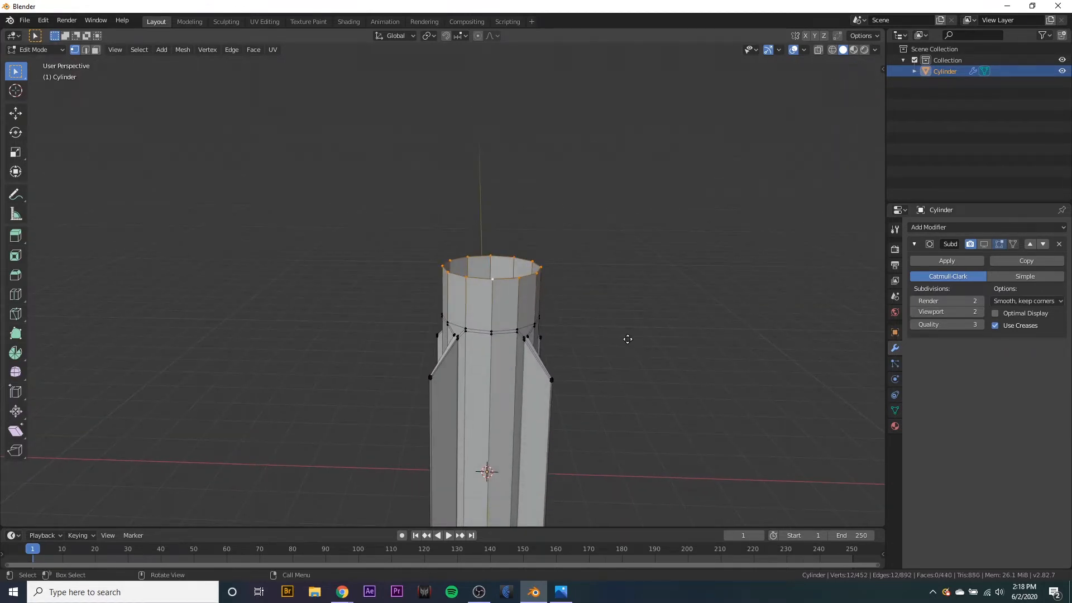
key("z")
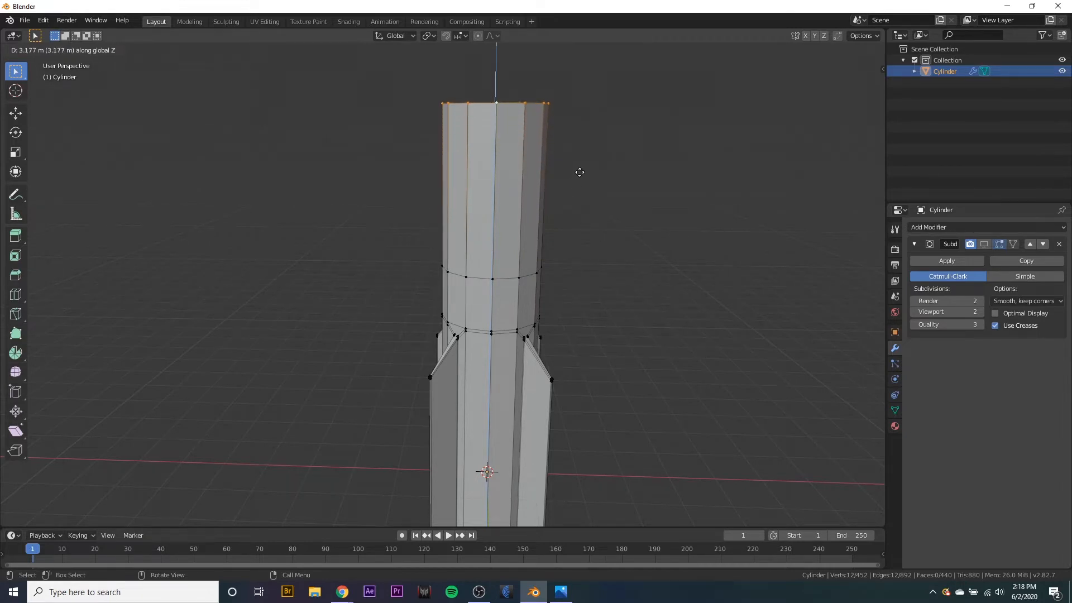
left_click(572, 234)
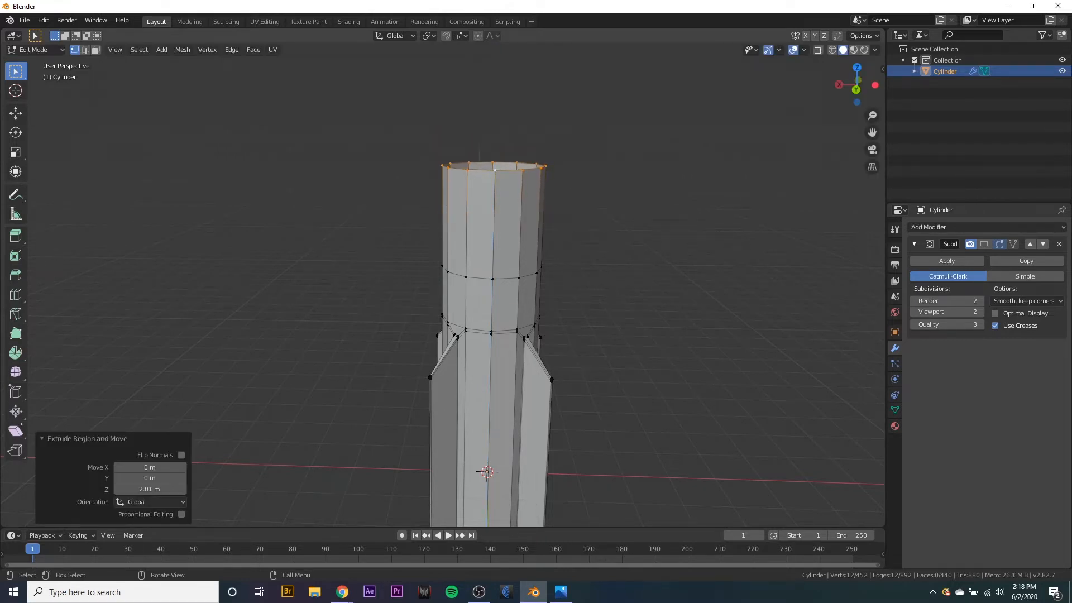
- Check the missile reference photo in the browser against the extended upper body in Blender
key("alt+Tab")
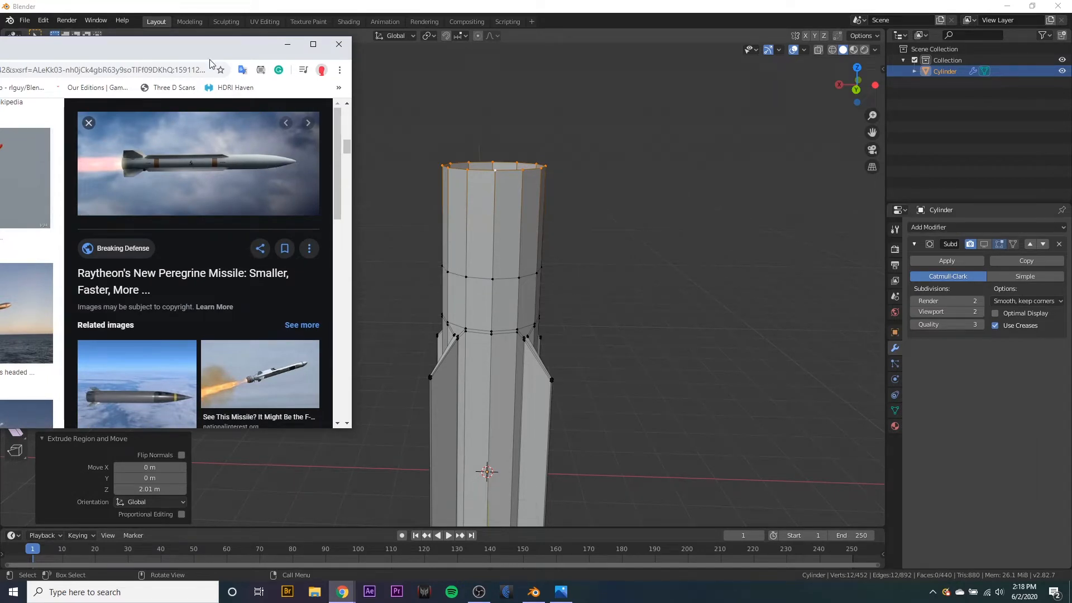
left_click_drag(209, 52, 0, 51)
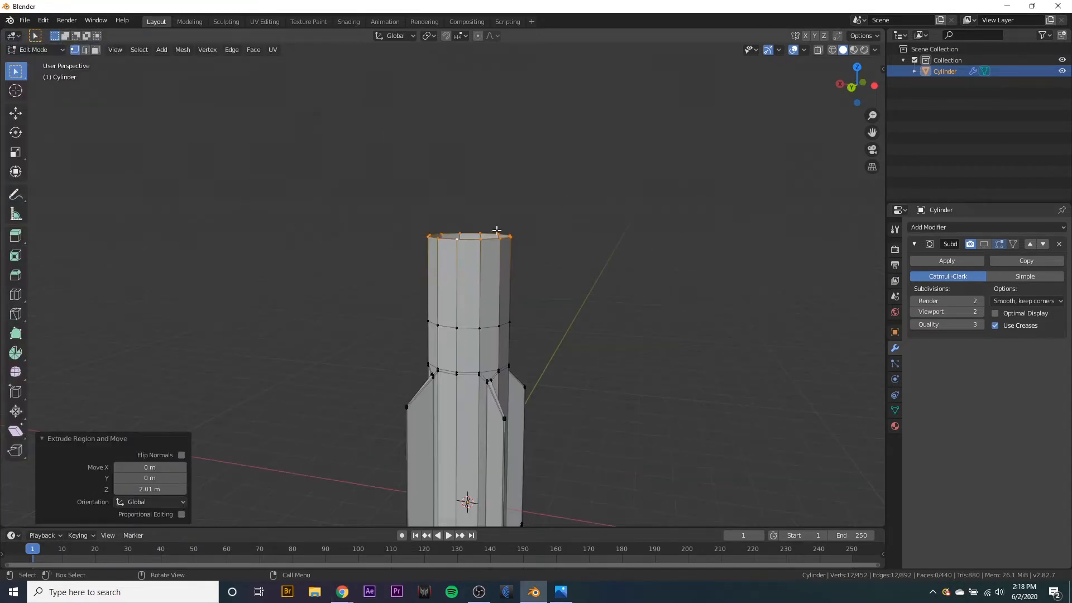
middle_click_drag(673, 273, 648, 284)
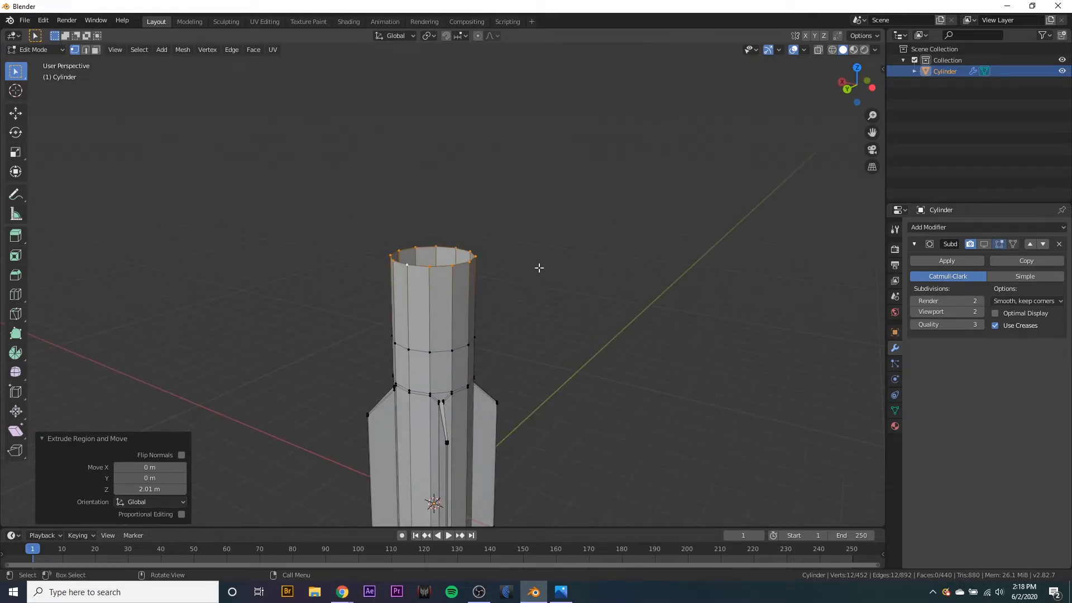
- Extrude the body's open top rim 2.68 m up along Z and scale it to 0.168 to form the nose cone
key("e")
key("z")
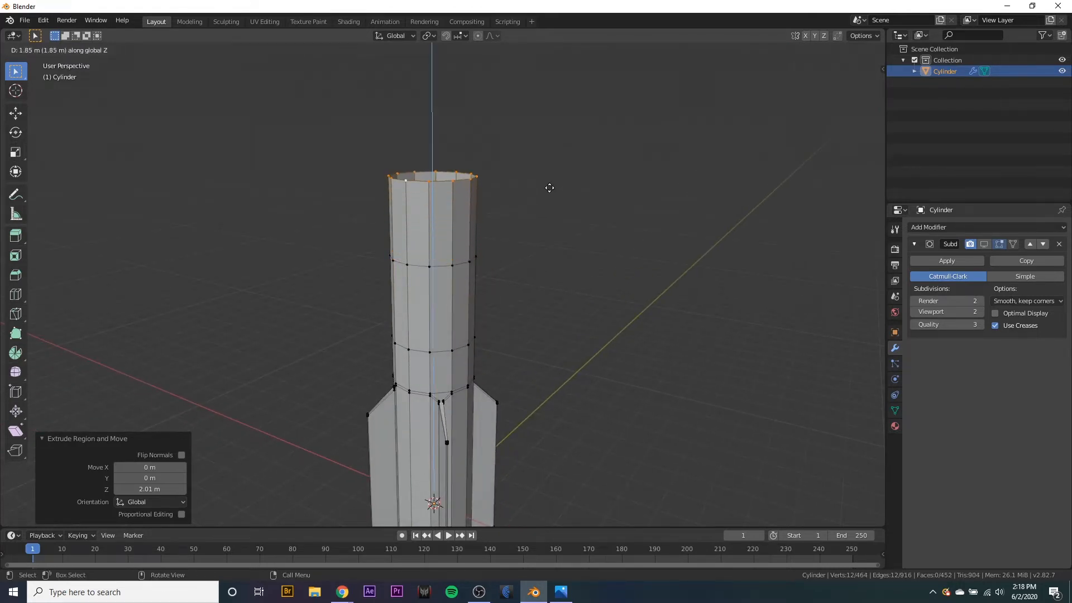
left_click(539, 150)
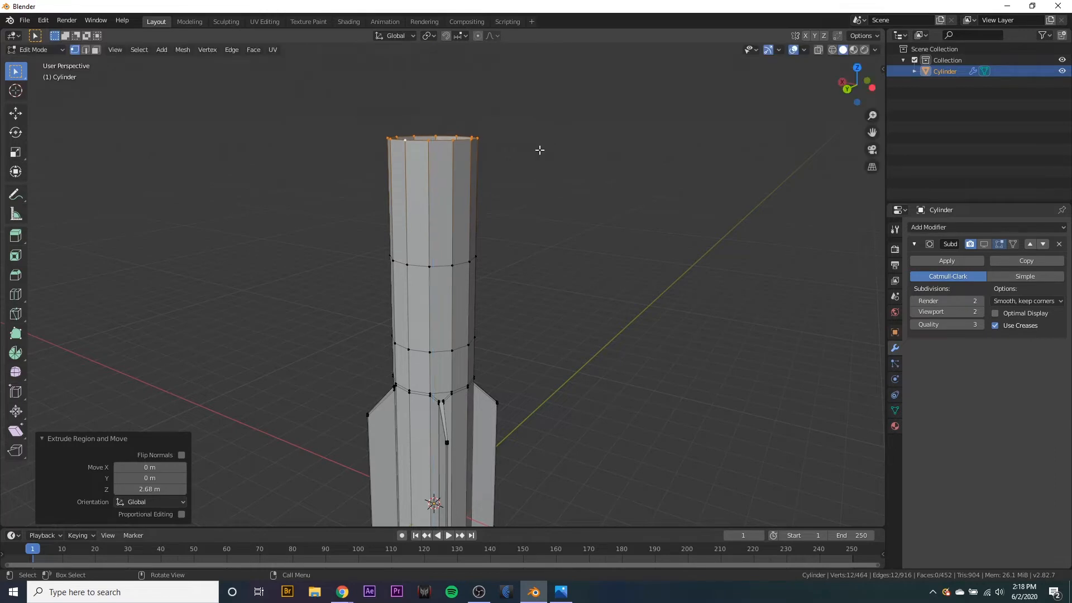
key("s")
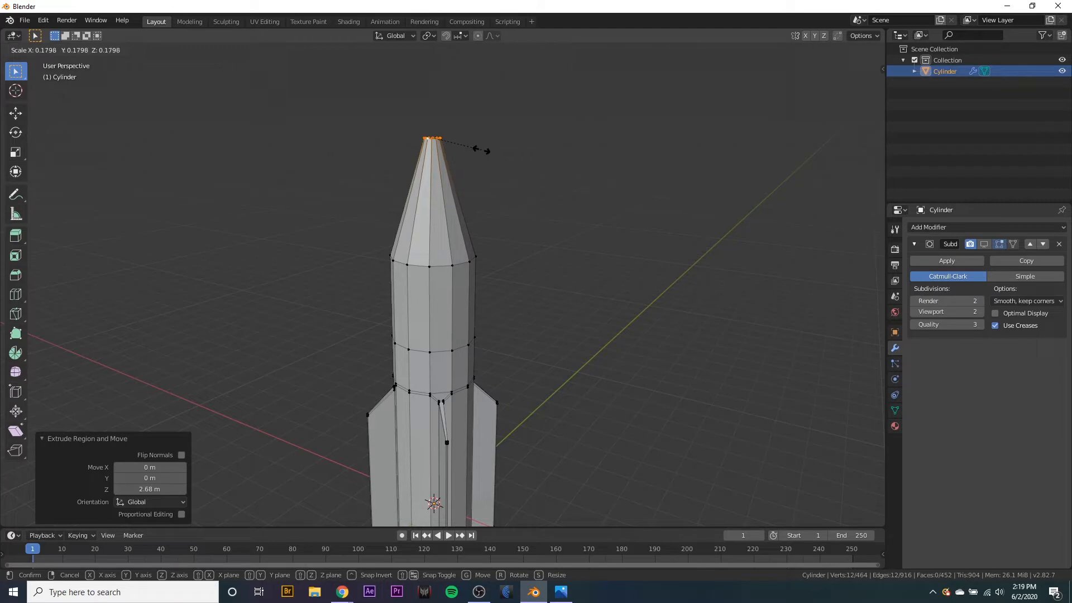
left_click(483, 150)
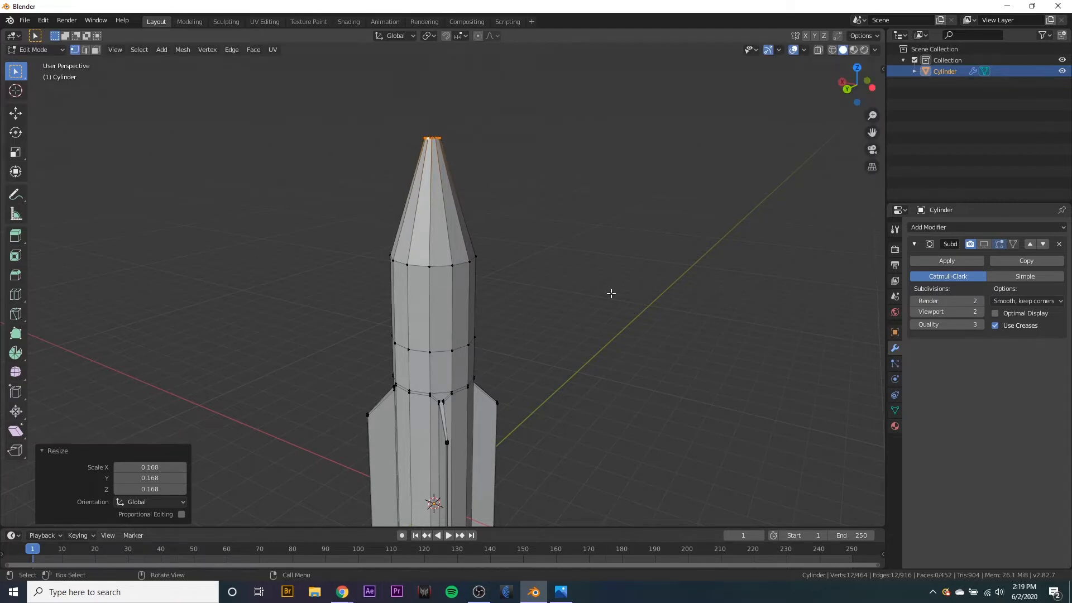
- Extrude the nose cone's open tip inward at scale 0.358 and raise the new ring 0.317 m along Z
scroll(569, 261, "down", 4)
middle_click_drag(460, 244, 491, 323)
scroll(480, 309, "up", 5)
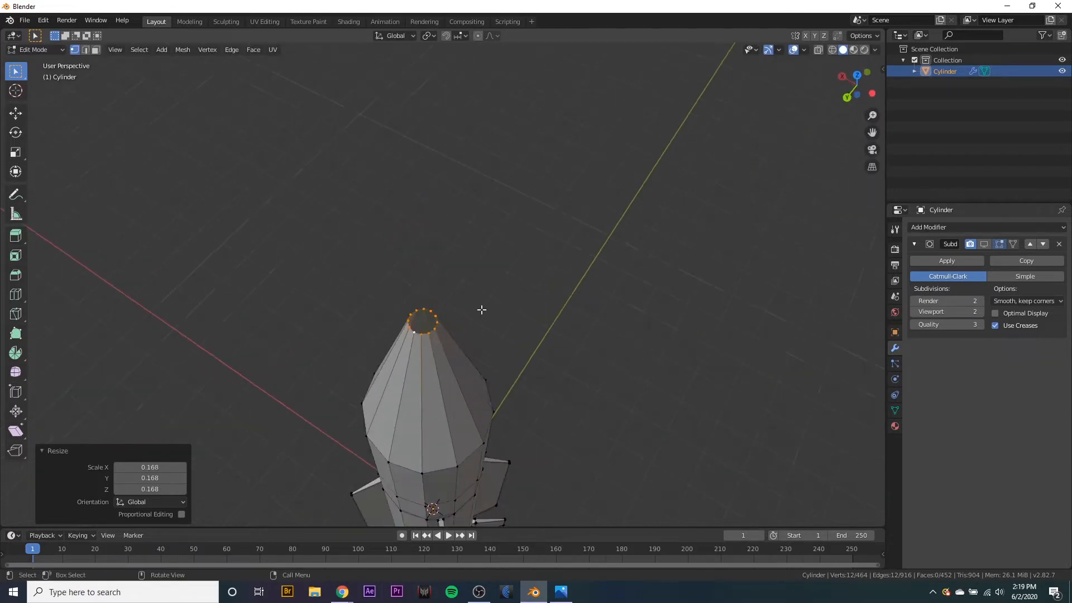
middle_click_drag(550, 270, 558, 346)
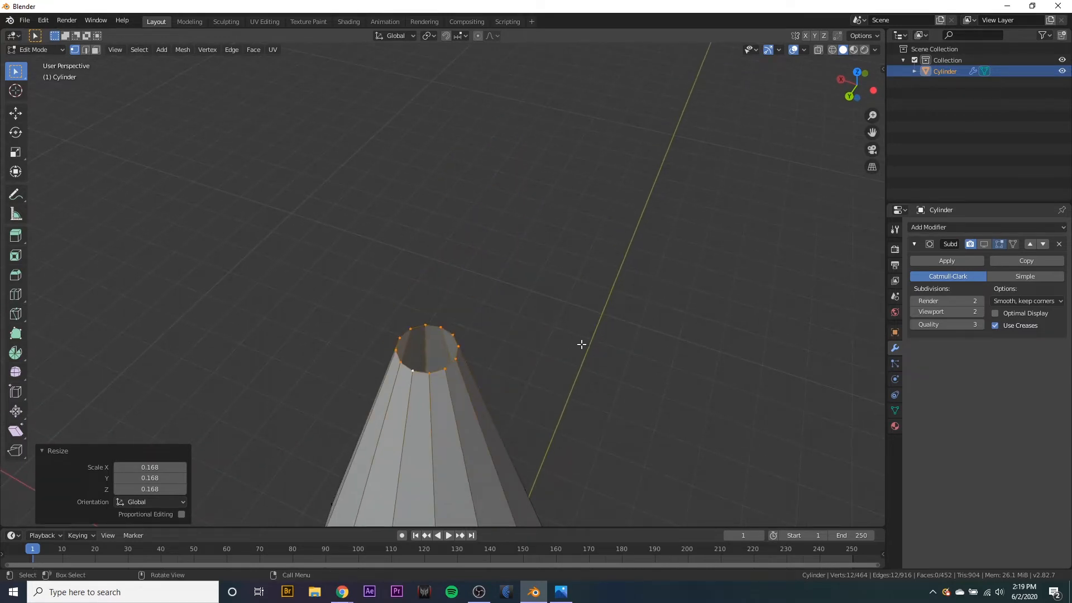
key("e")
key("s")
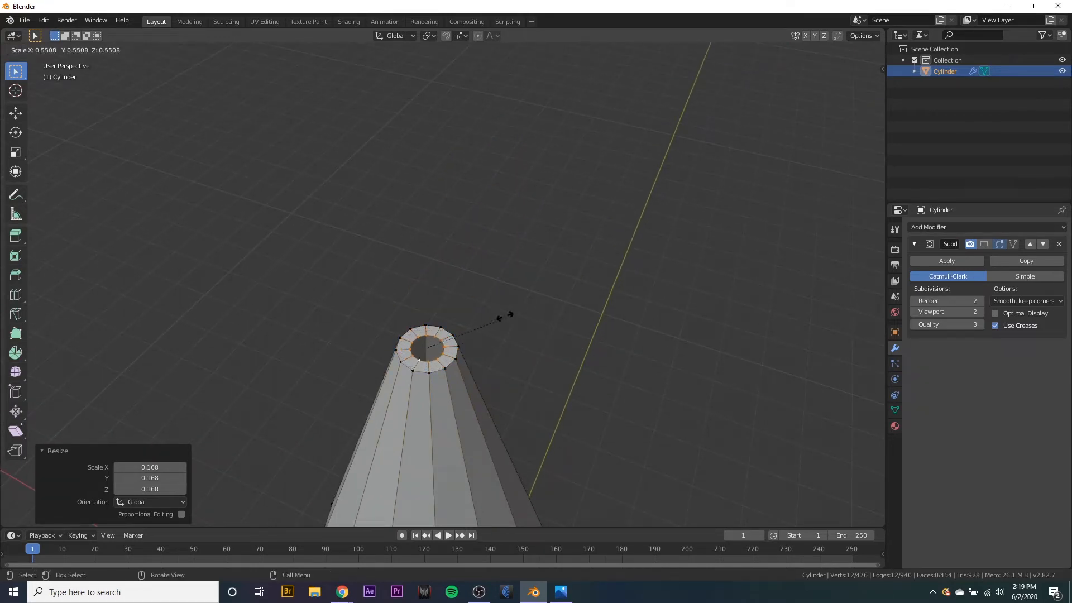
left_click(474, 315)
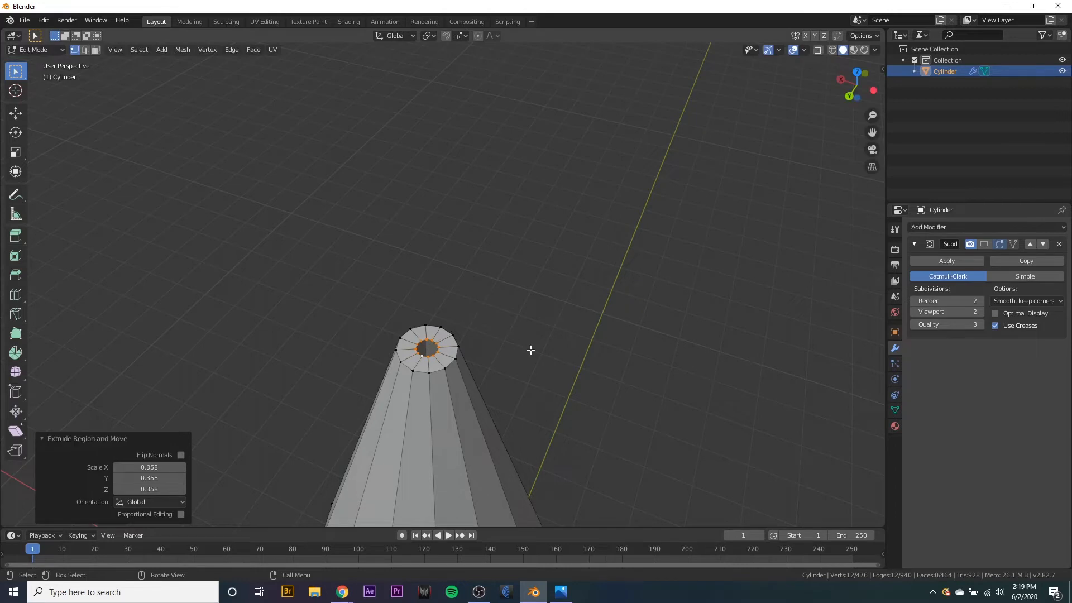
middle_click_drag(530, 351, 527, 339)
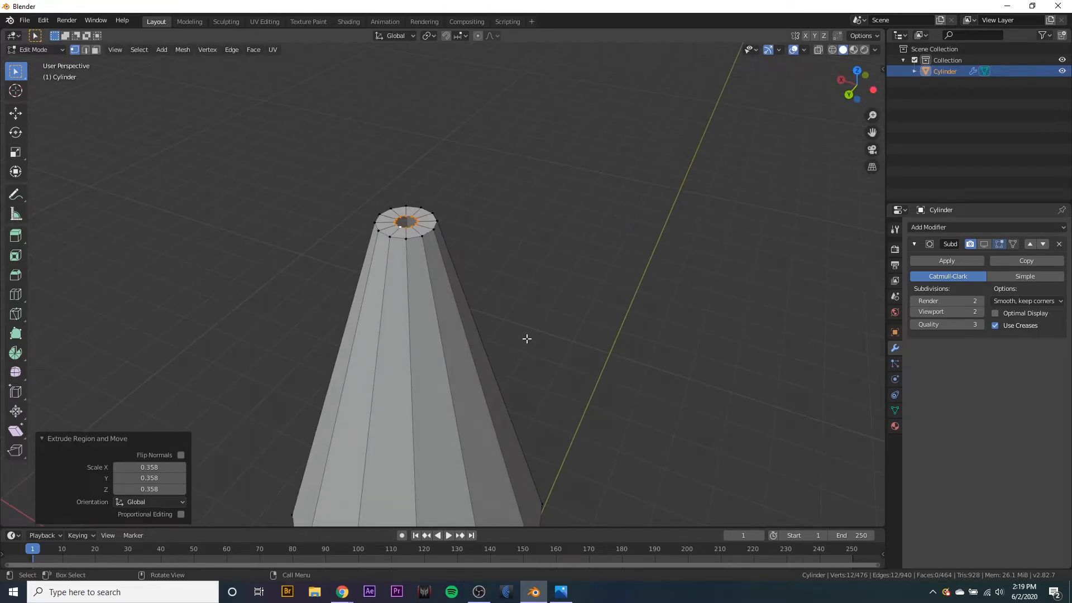
key("g")
key("z")
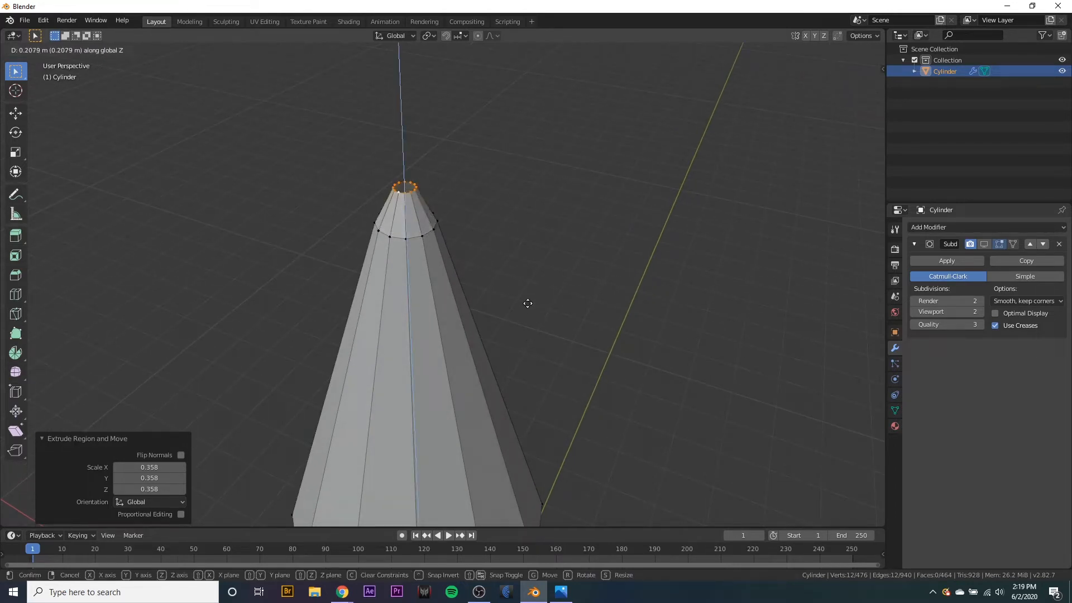
left_click(533, 293)
- Try to merge the nose tip's vertex ring at its center and undo the merge
middle_click_drag(533, 292, 458, 236)
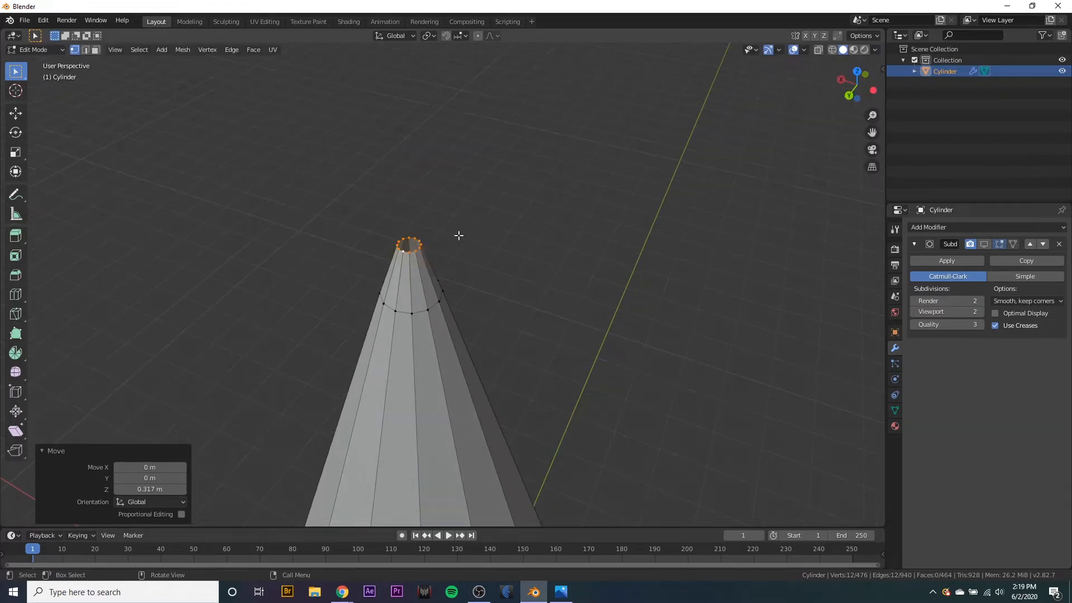
key("m")
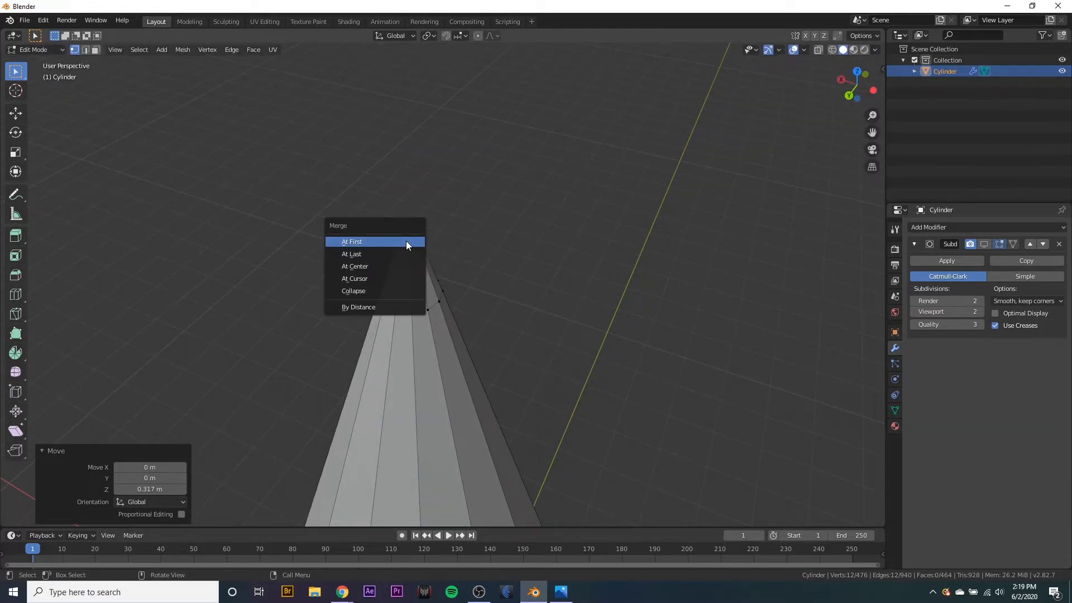
left_click(362, 267)
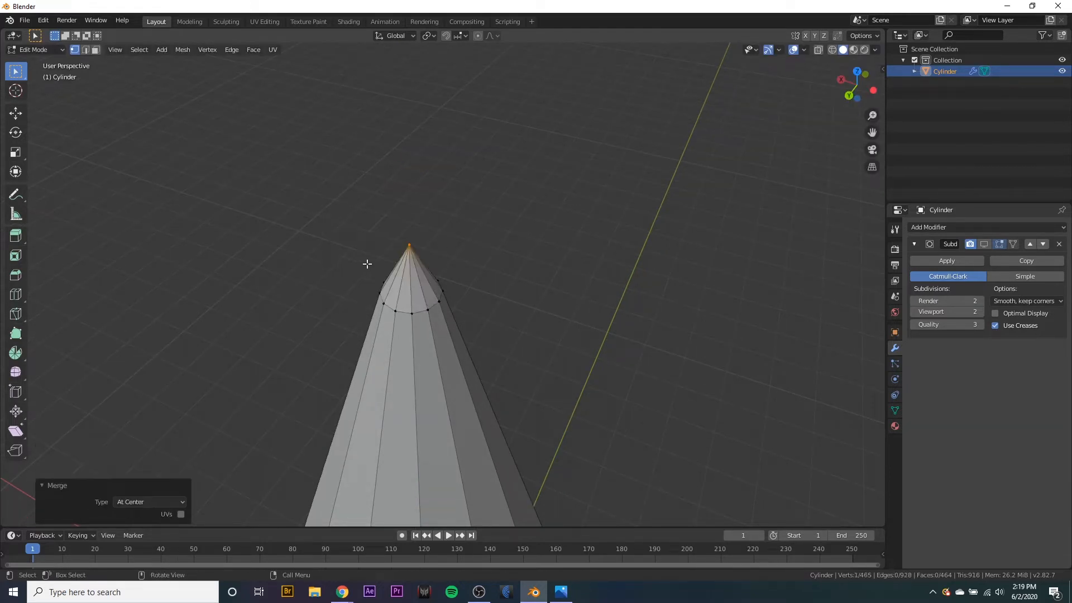
middle_click_drag(488, 304, 458, 201)
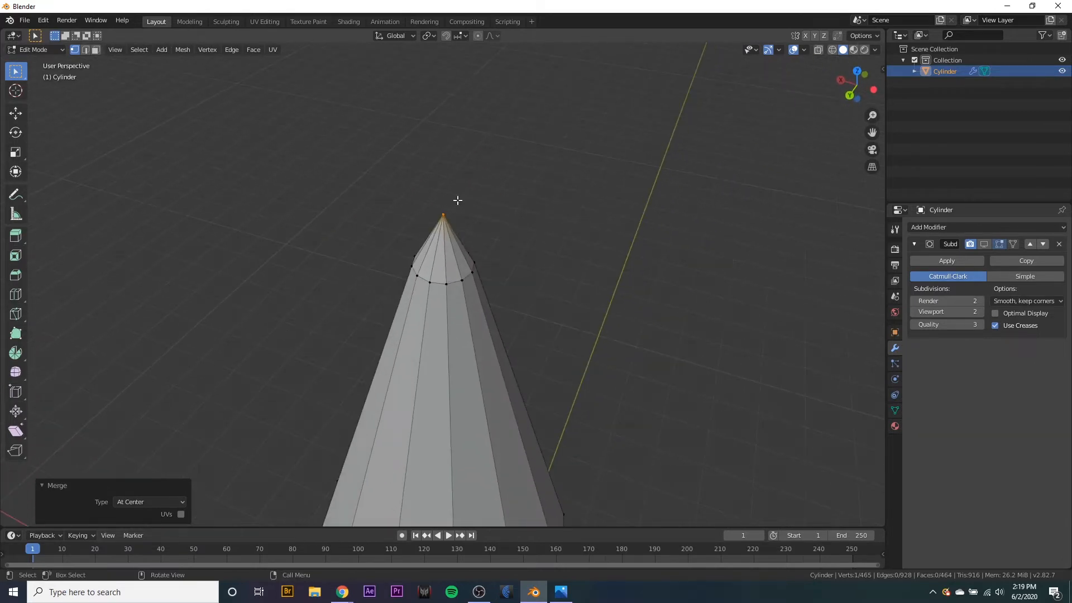
key("ctrl+z")
- Close the nose tip opening with Grid Fill and raise the filled faces 0.0779 m along Z
middle_click_drag(481, 269, 462, 223)
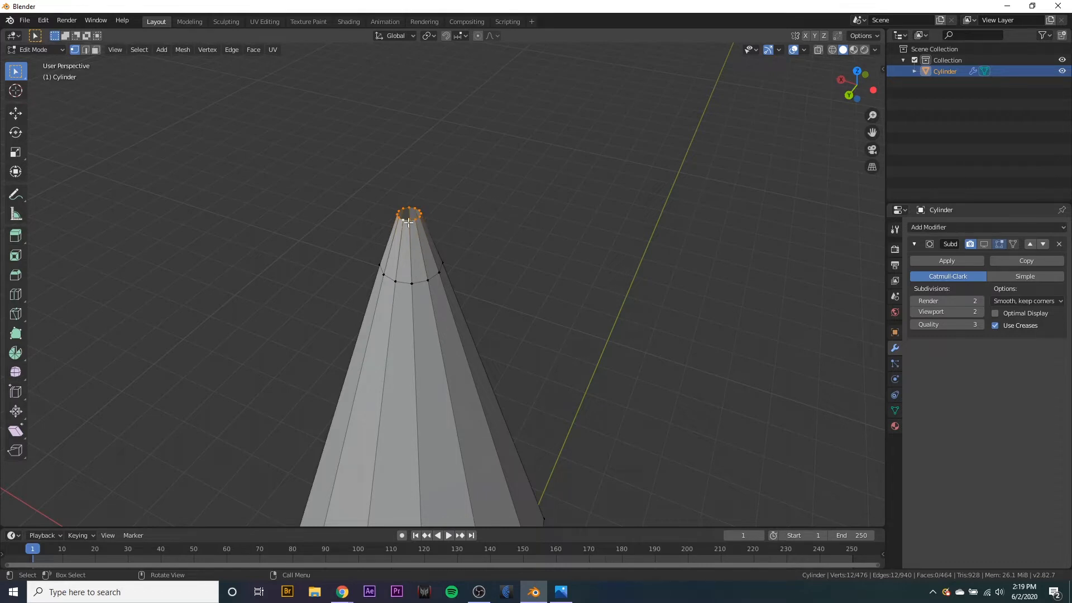
key("F3")
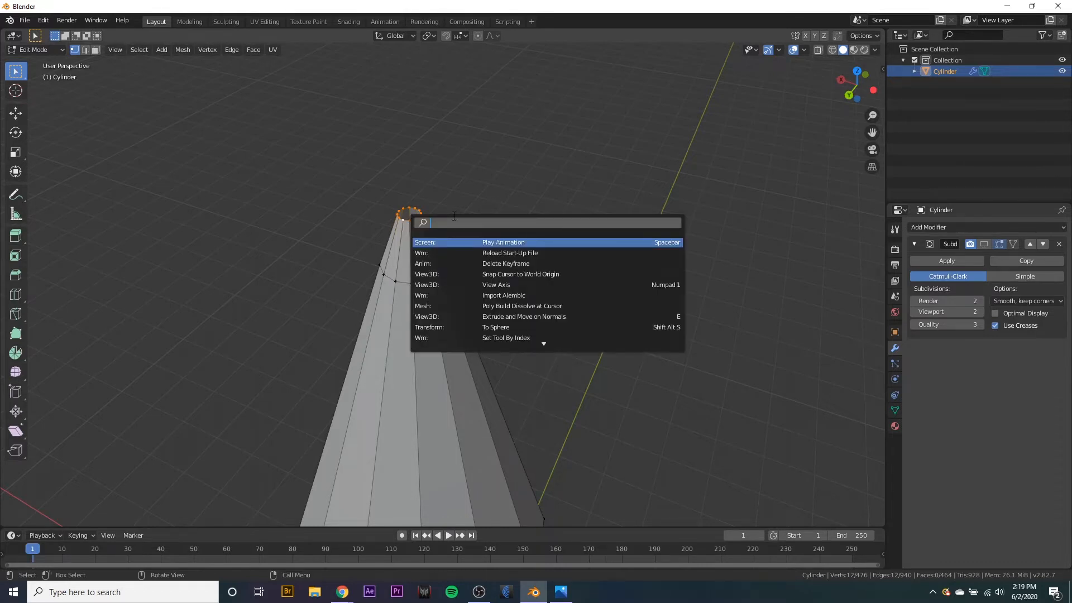
type("gri")
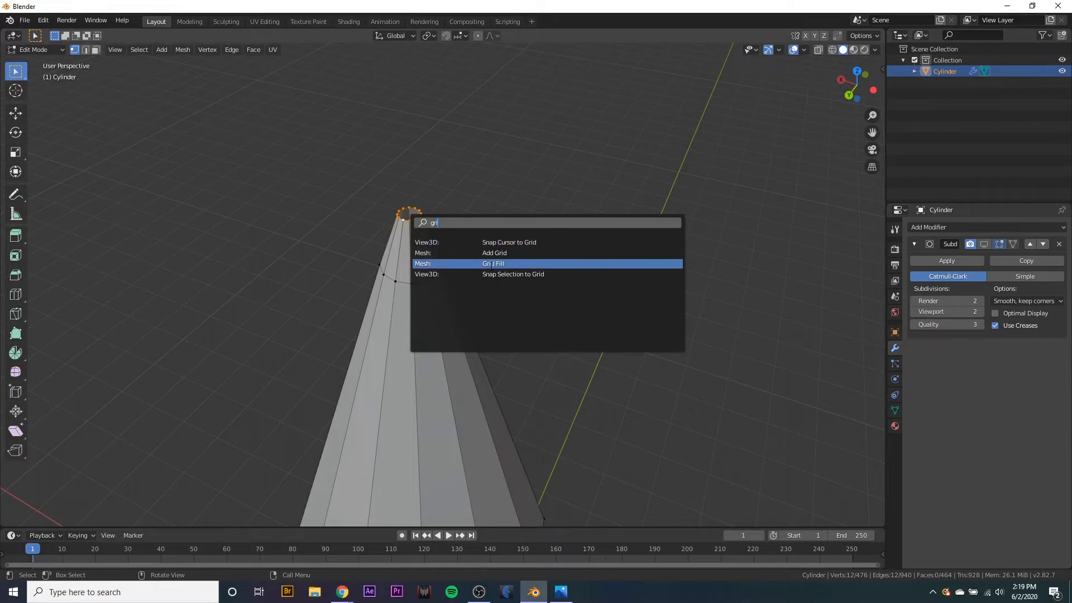
left_click(498, 264)
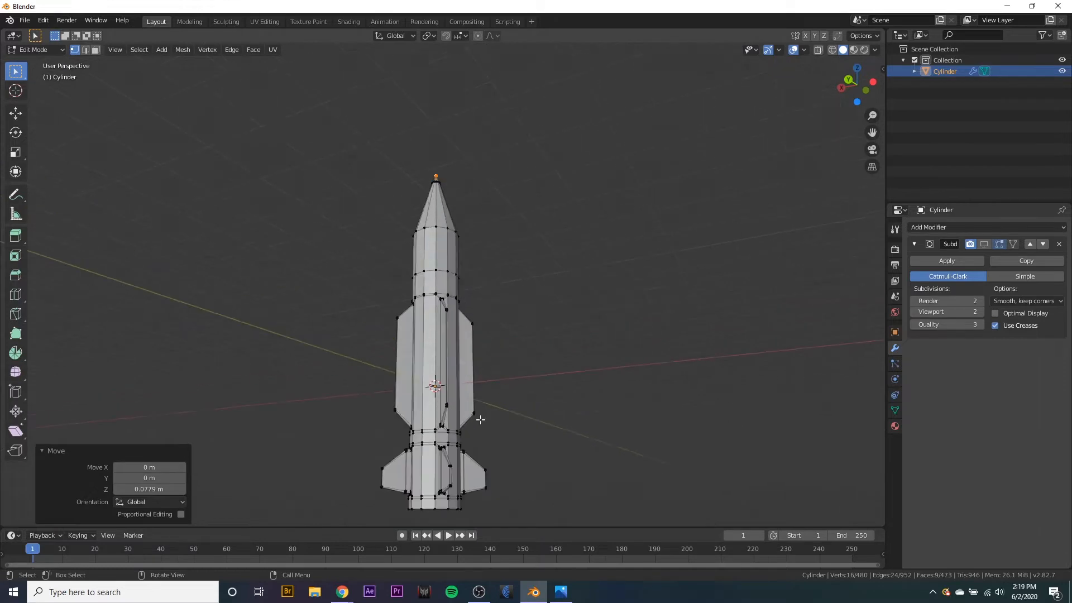
- Select the edge loop of the missile's open bottom rim and extrude it inward at scale 0.944
scroll(474, 416, "up", 2)
middle_click_drag(470, 414, 481, 316)
scroll(480, 316, "up", 4)
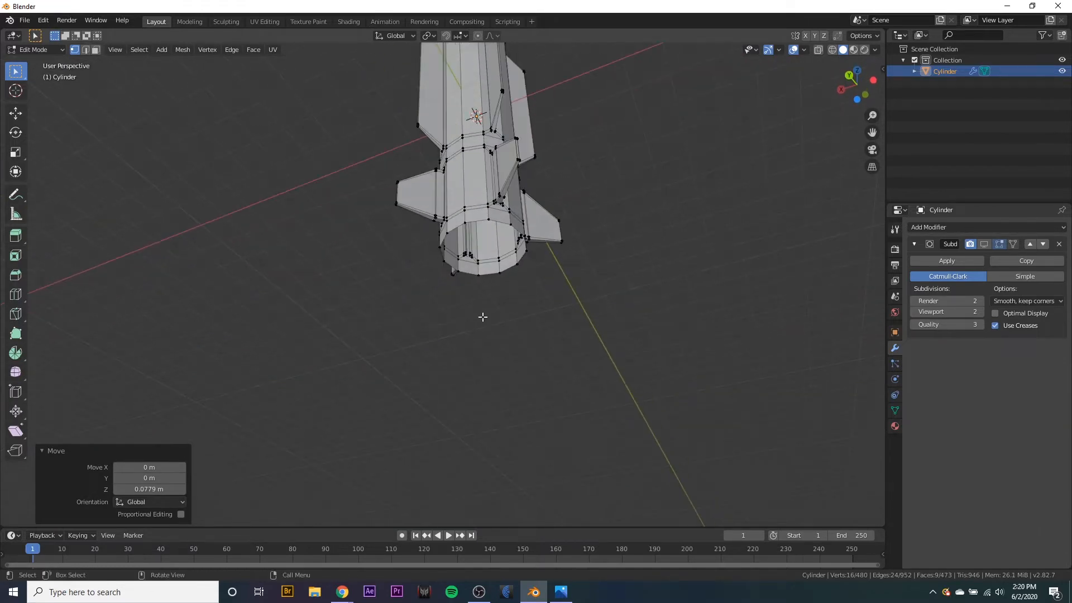
middle_click_drag(609, 183, 363, 295, "shift")
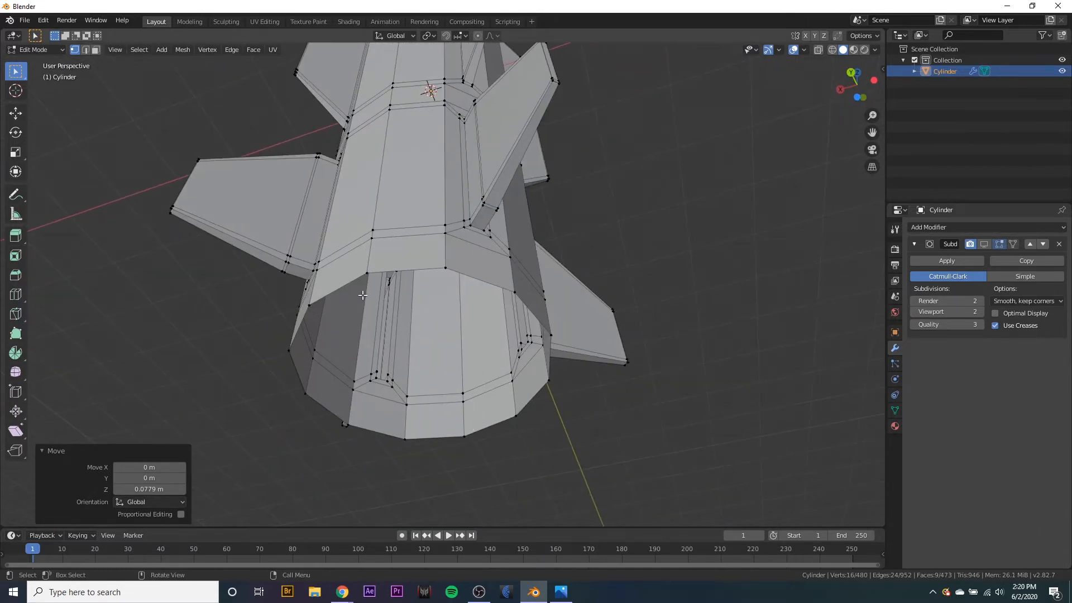
left_click(386, 269, "alt")
middle_click_drag(385, 269, 569, 436)
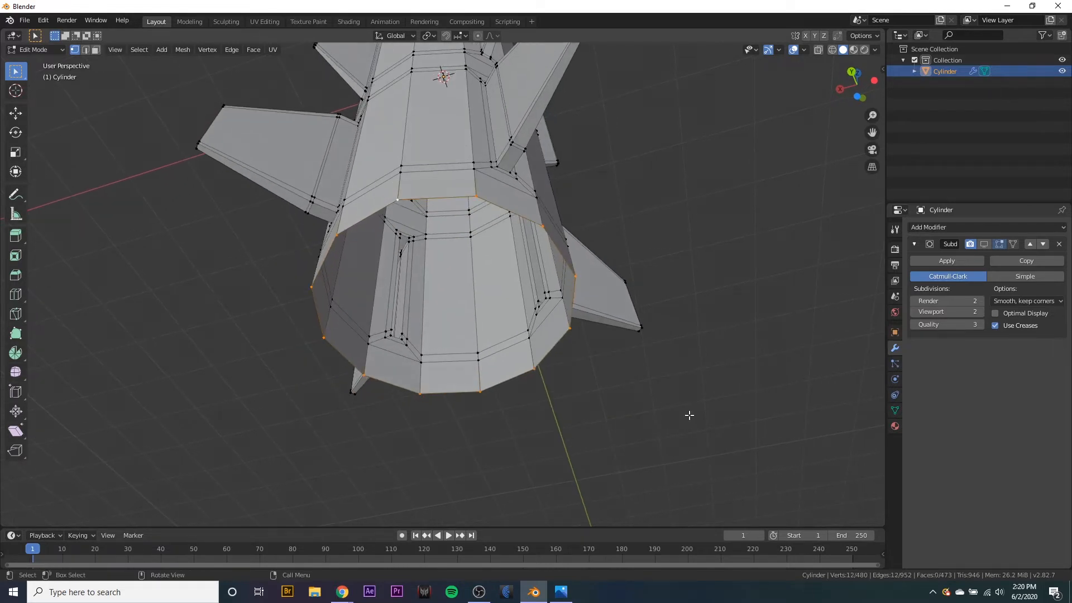
key("e")
key("s")
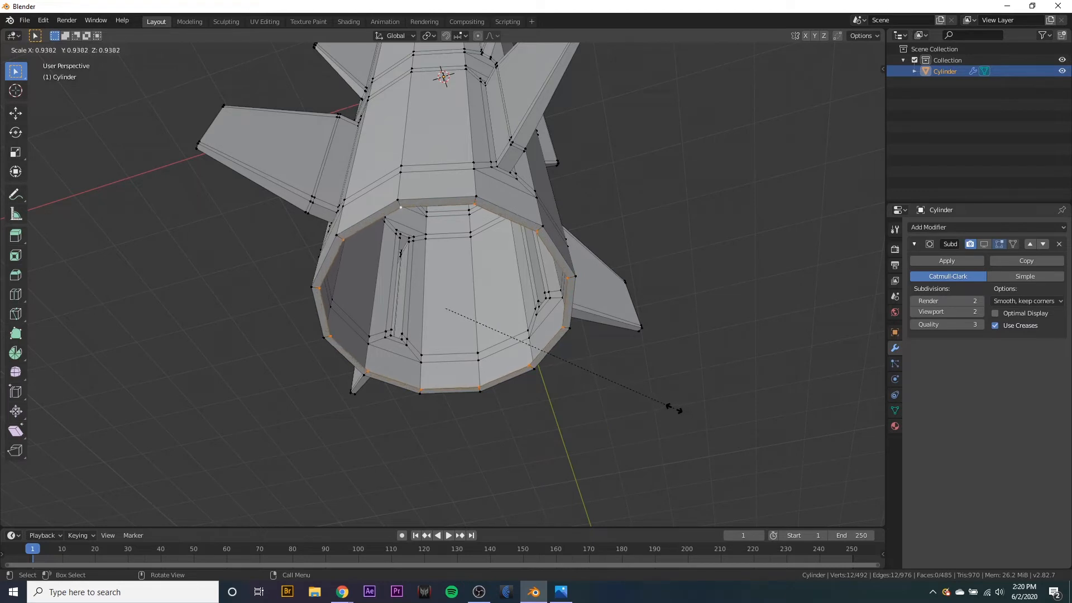
left_click(674, 410)
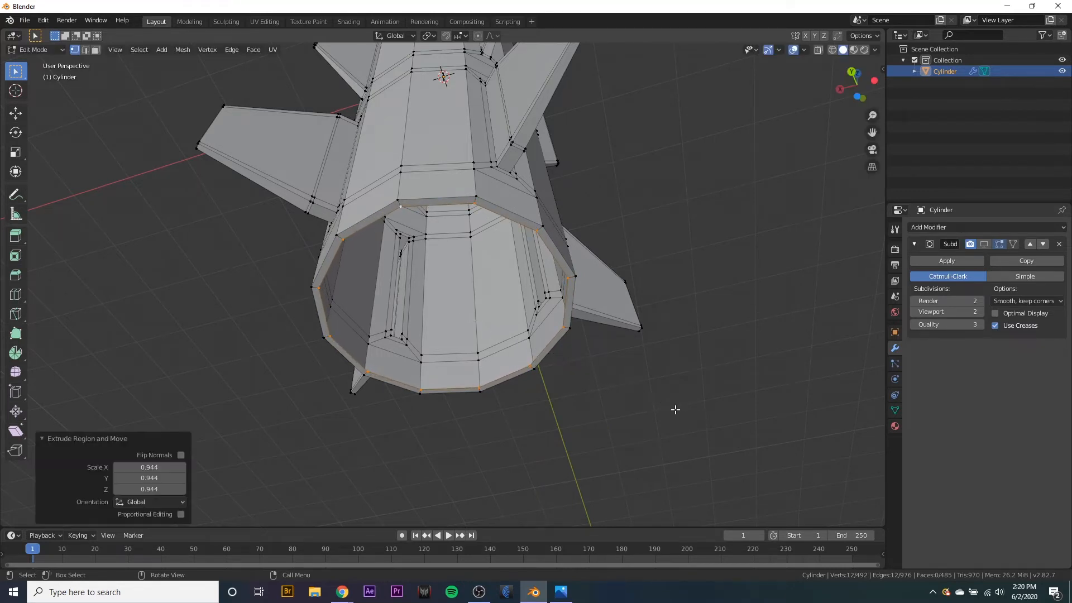
- Extrude the bottom inner ring inward at scale 0.145 and move it 1.33 m up along Z to form the exhaust cone
key("e")
key("s")
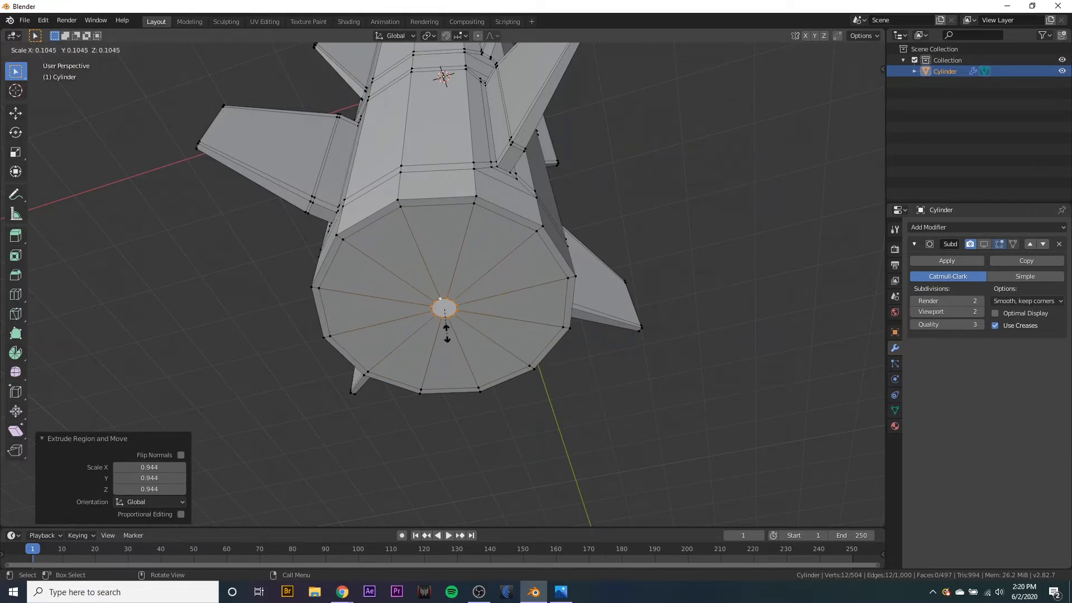
left_click(450, 344)
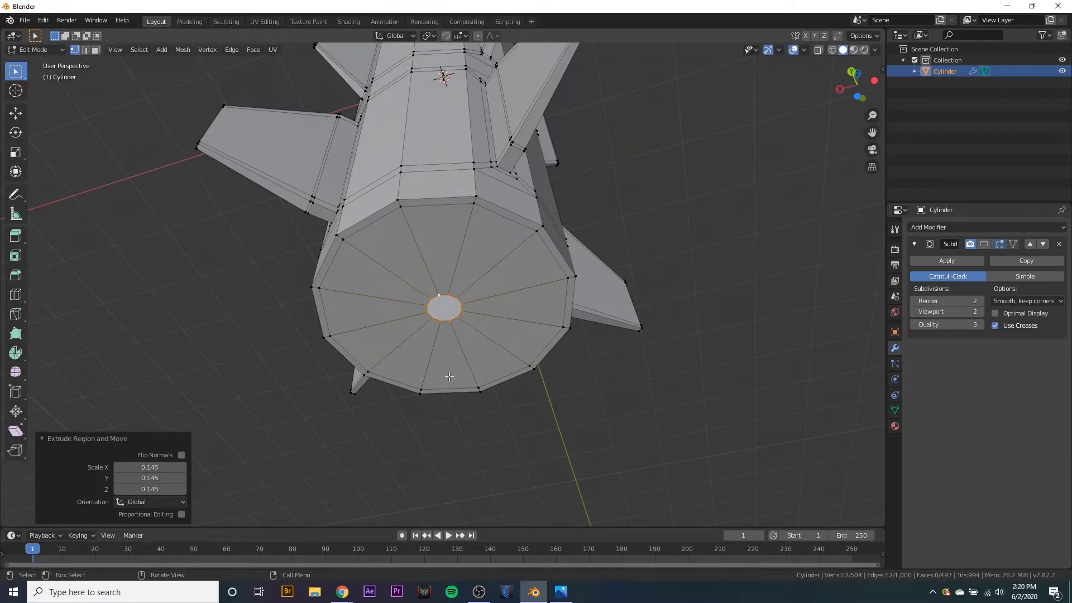
key("g")
key("z")
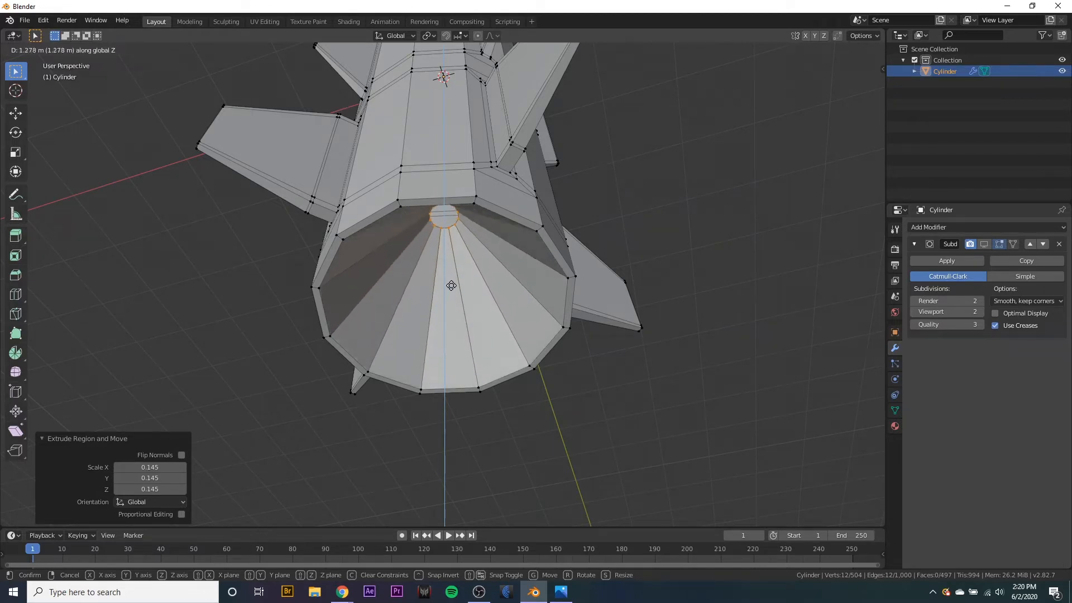
left_click(445, 281)
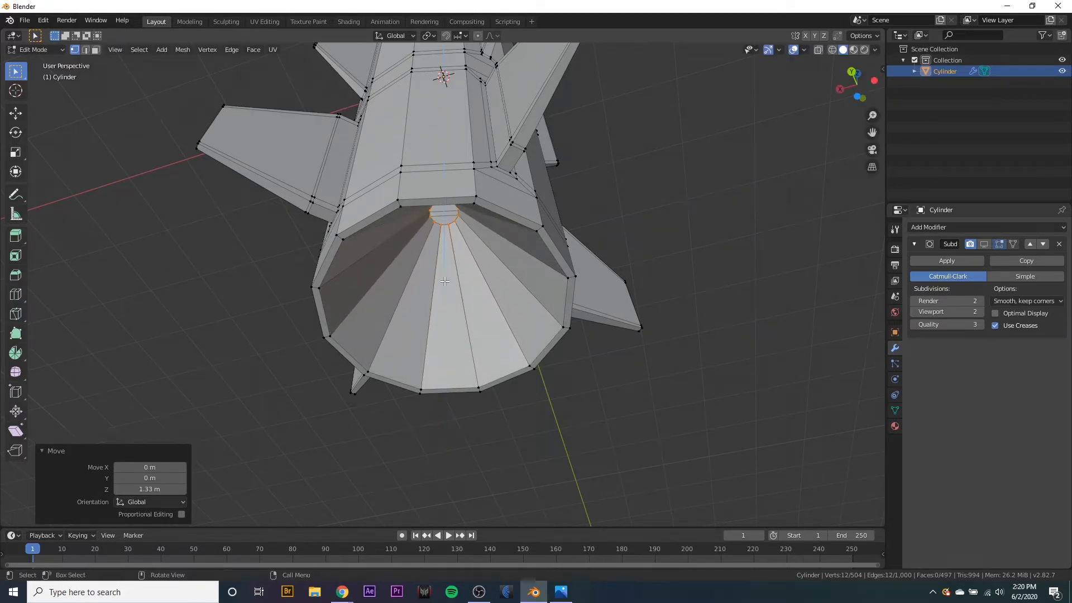
- Close the small hole at the inner end of the exhaust cone with Grid Fill
middle_click_drag(444, 281, 466, 415)
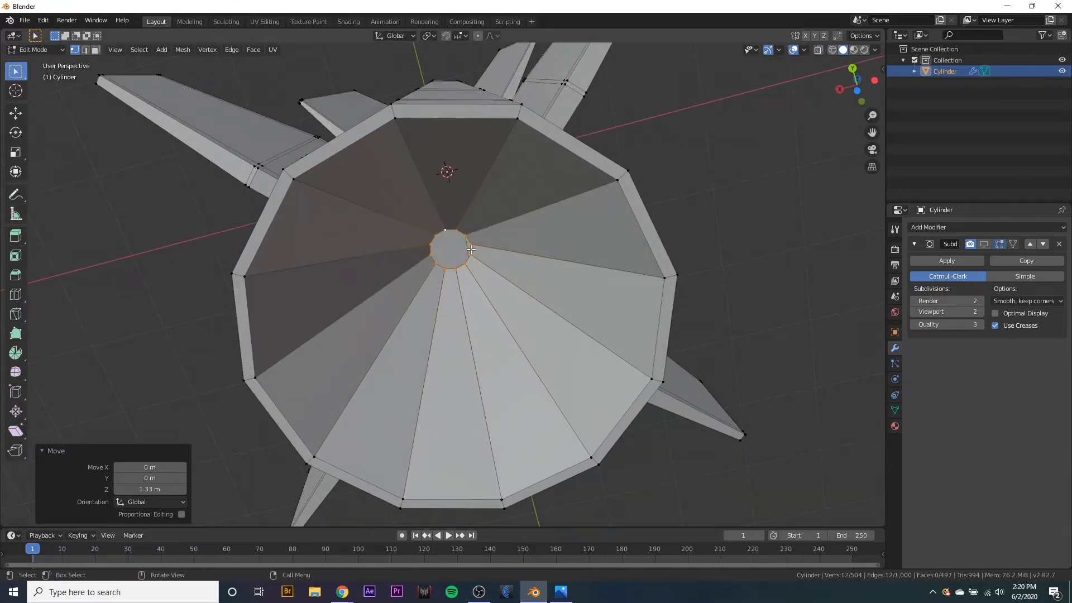
key("F3")
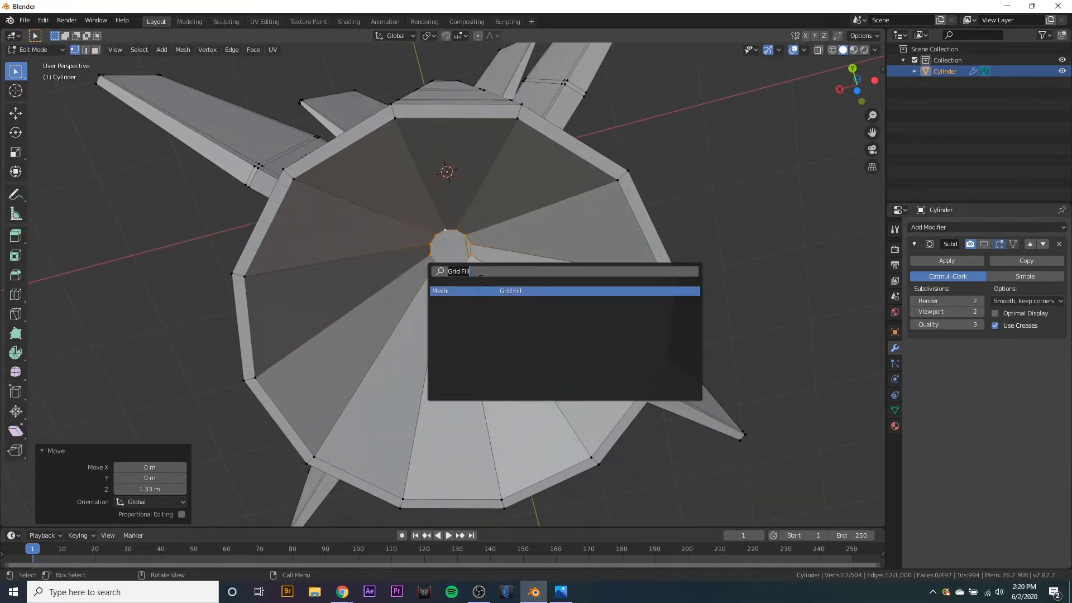
key("Return")
- Turn on the Subdivision modifier's viewport display and compare the smoothed and unsmoothed missile, including the exhaust opening
middle_click_drag(488, 389, 522, 376)
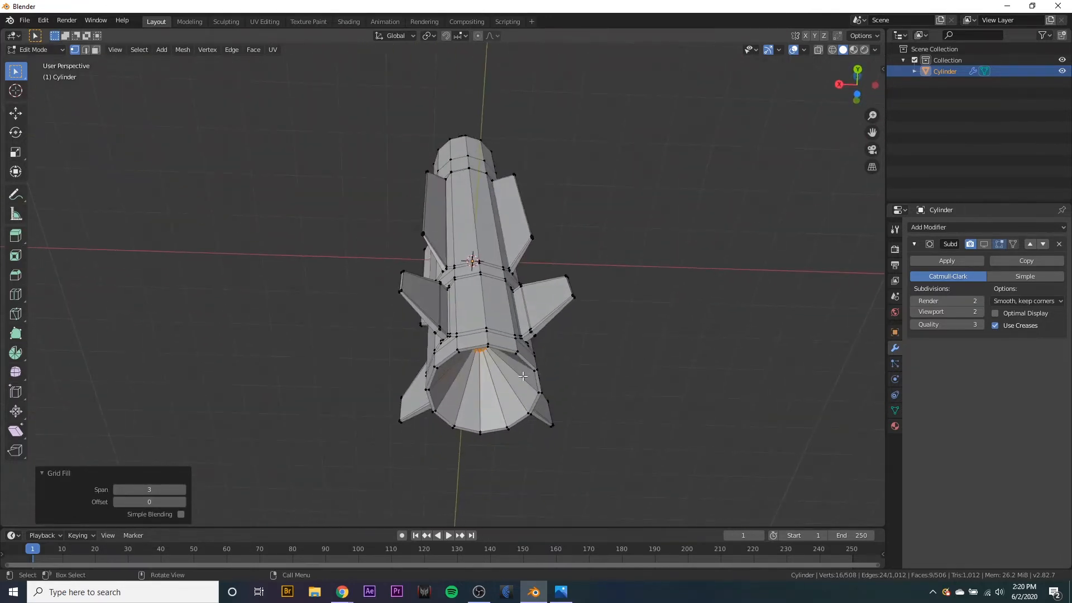
middle_click_drag(519, 307, 529, 438)
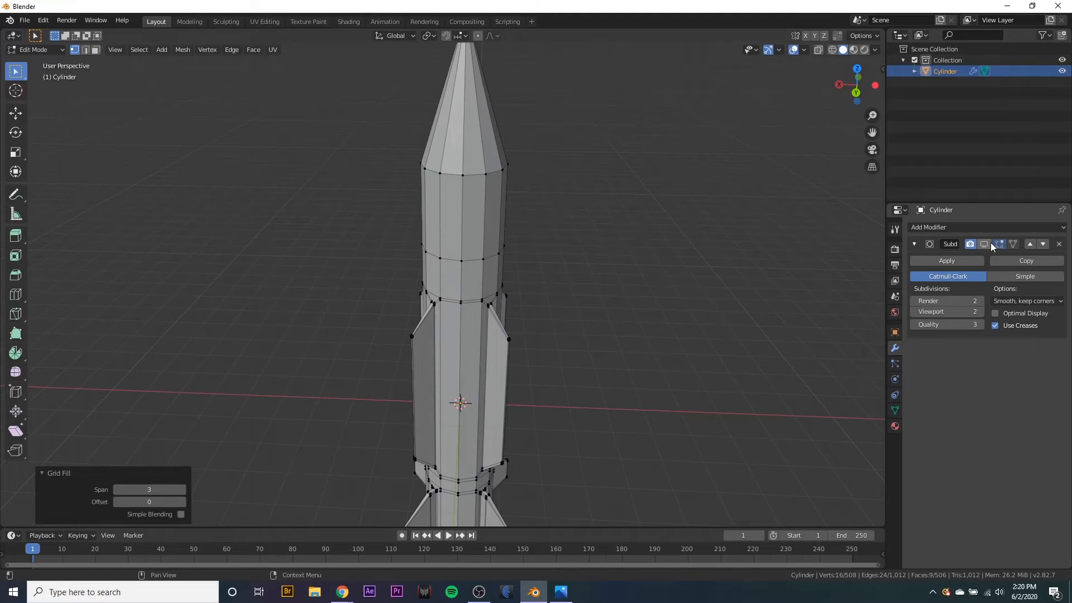
middle_click_drag(536, 103, 529, 162, "shift")
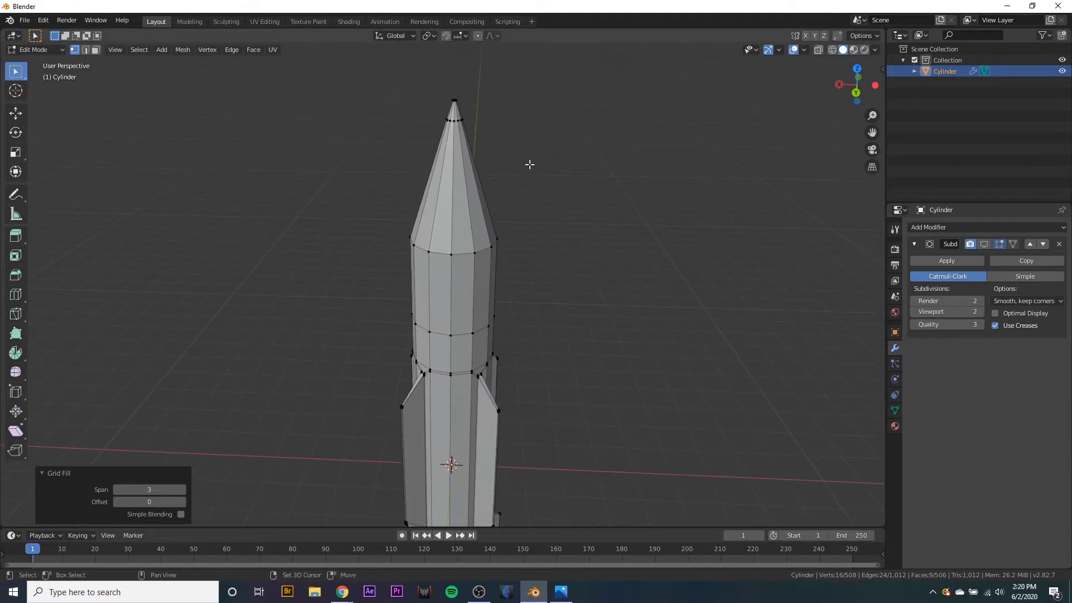
left_click(983, 244)
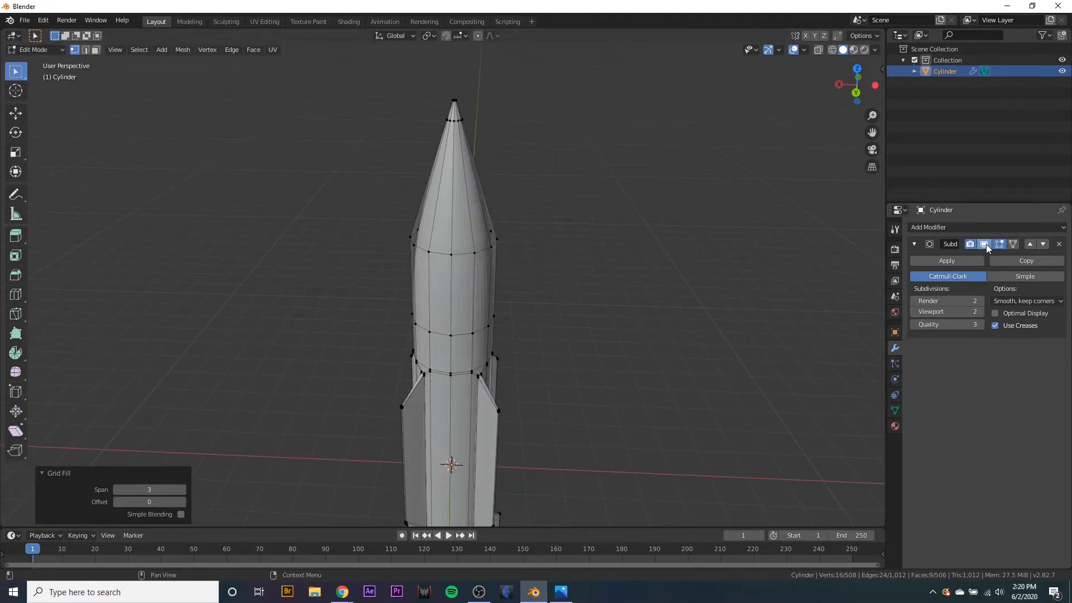
middle_click_drag(521, 430, 533, 391)
left_click(983, 244)
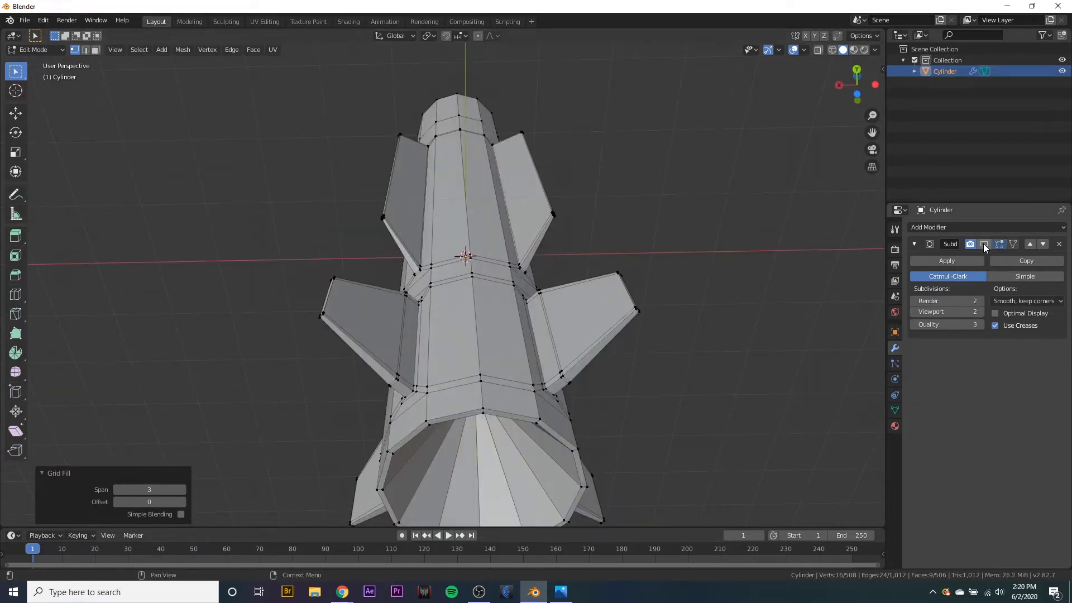
left_click(982, 244)
middle_click_drag(816, 378, 509, 302)
scroll(508, 303, "up", 3)
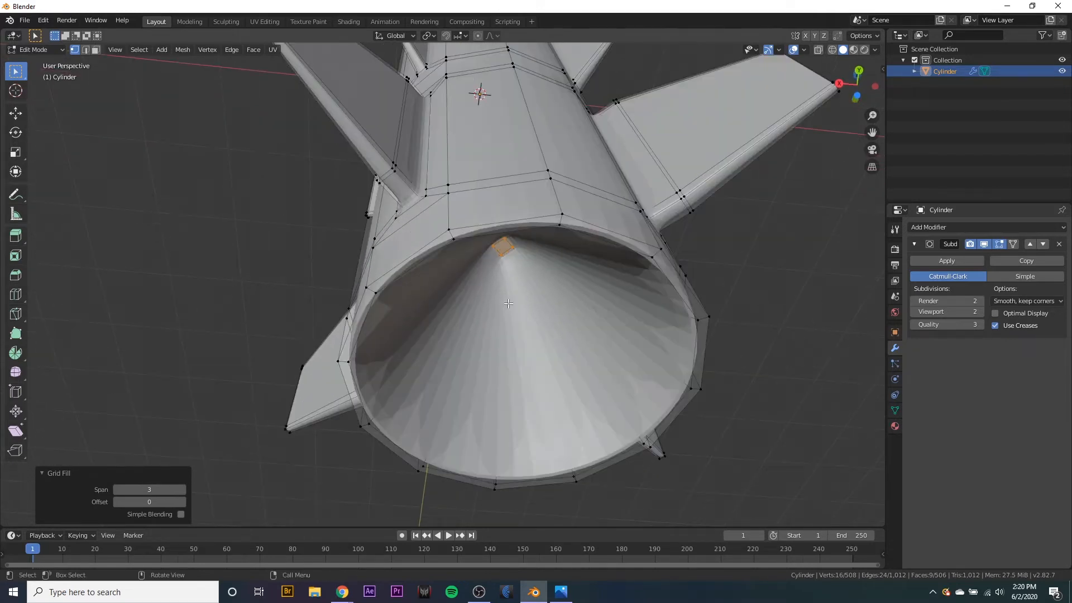
- Select the inner edge loop of the missile's bottom rim and scale it to 0.875
left_click(484, 235, "alt")
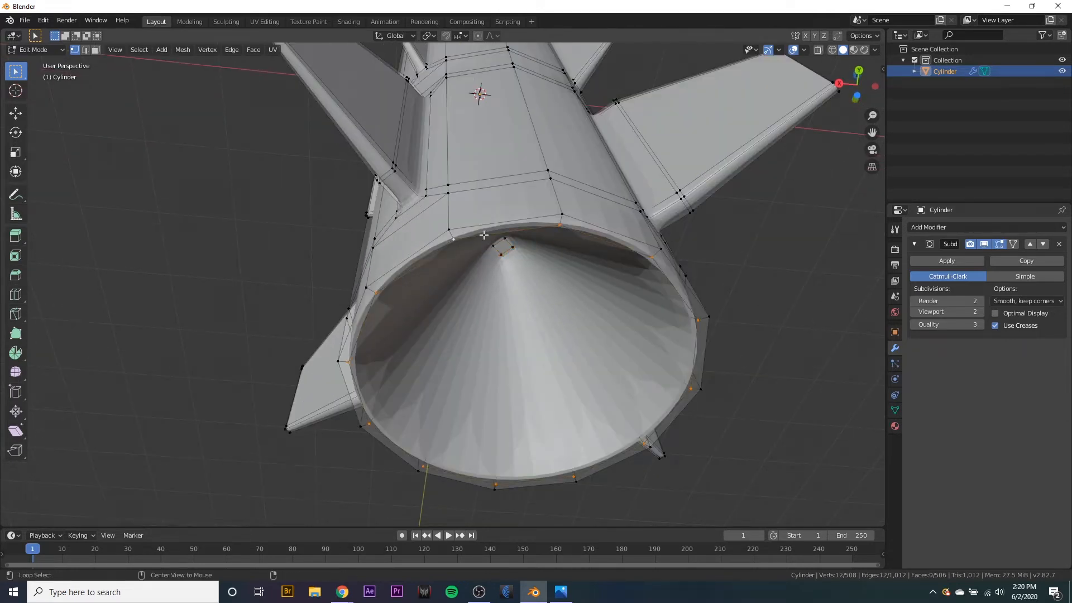
key("s")
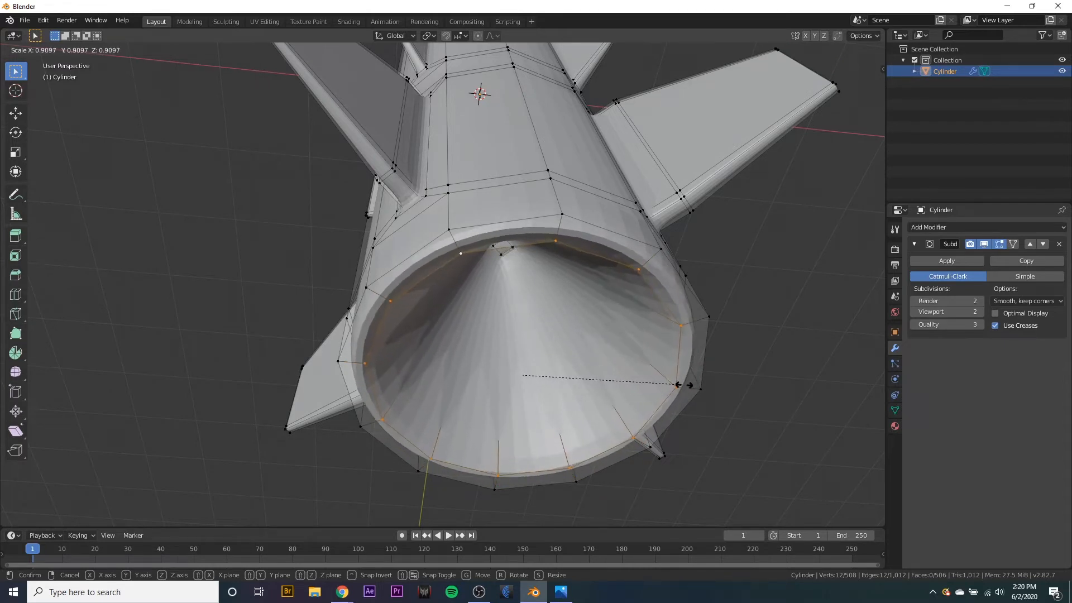
left_click(682, 384)
- Add an edge loop around the body just above the bottom edge at factor 0.836, and another supporting loop at the exhaust rim
middle_click_drag(682, 384, 519, 314)
key("ctrl+r")
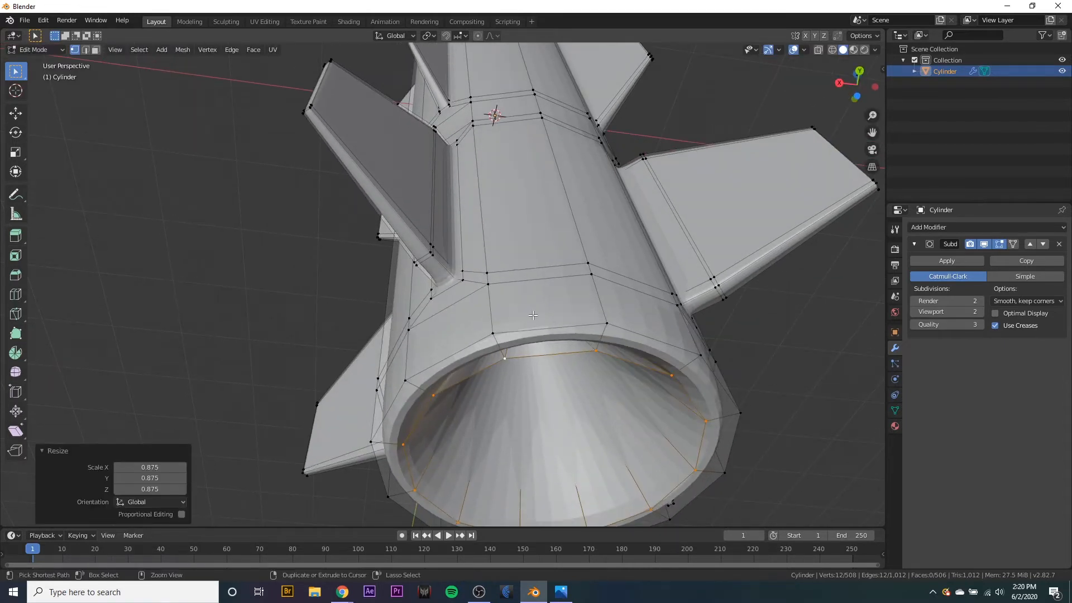
left_click(493, 311)
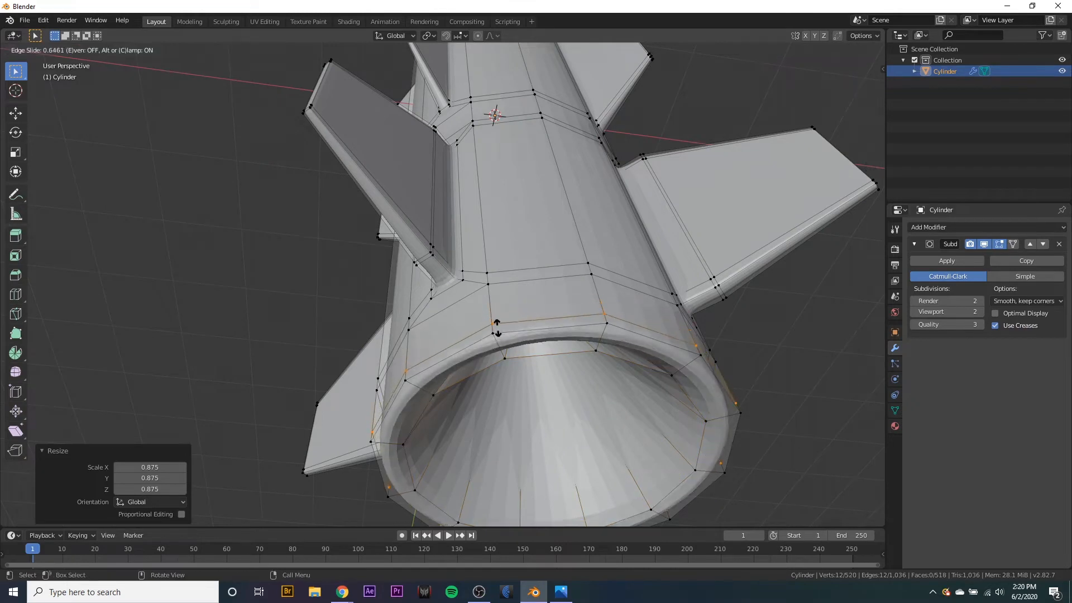
left_click(500, 332)
middle_click_drag(553, 373, 545, 389)
key("ctrl+r")
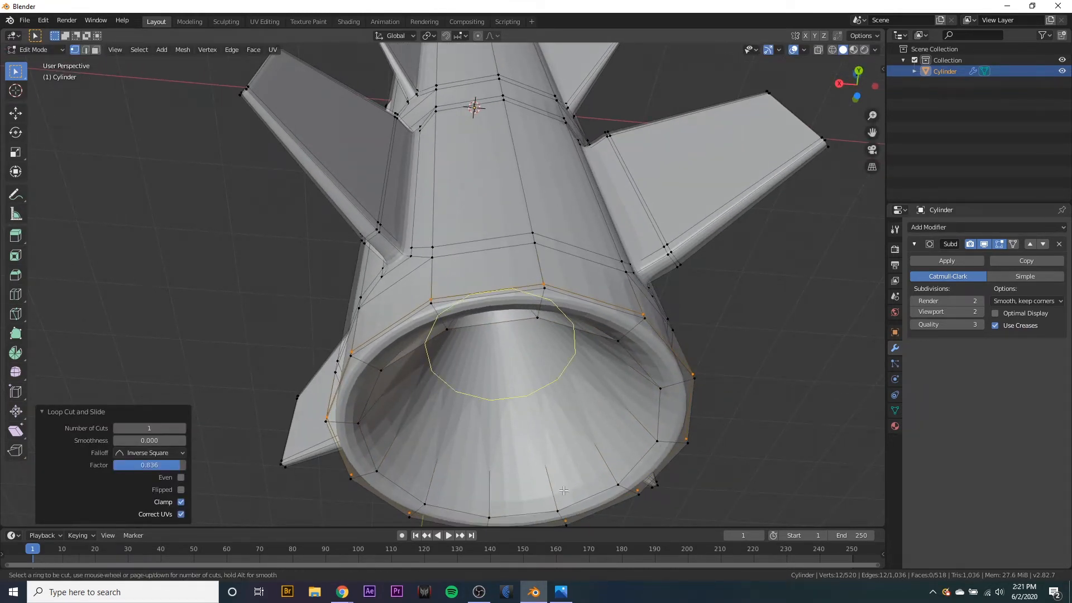
left_click(556, 453)
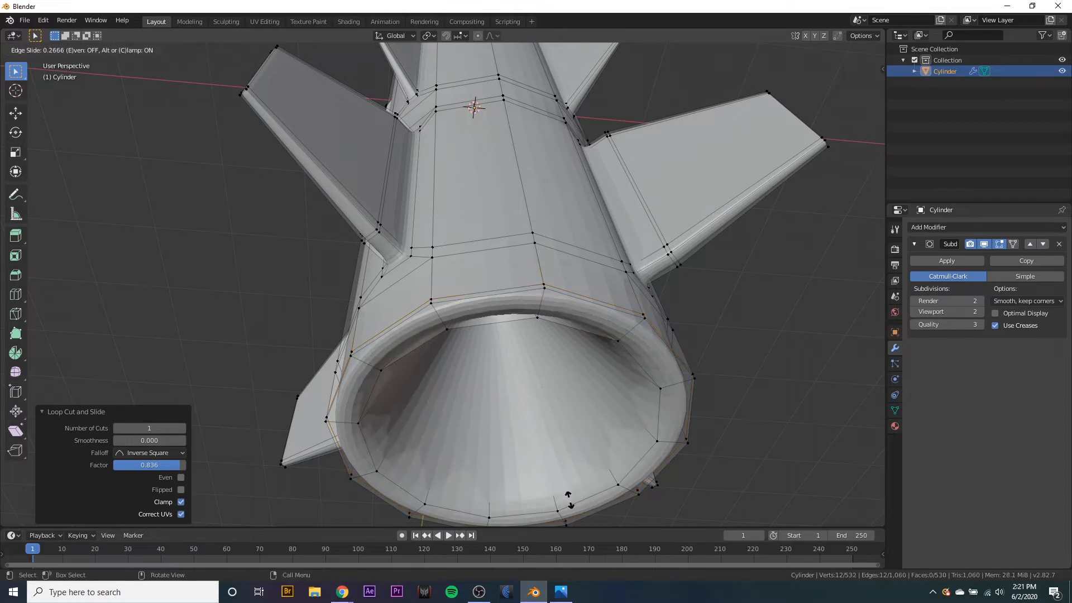
left_click(588, 93)
- Return to Object Mode and apply Shade Smooth to the missile
scroll(533, 311, "down", 7)
left_click(533, 311)
middle_click_drag(533, 311, 459, 271)
key("Tab")
scroll(493, 391, "down", 5)
right_click(459, 271)
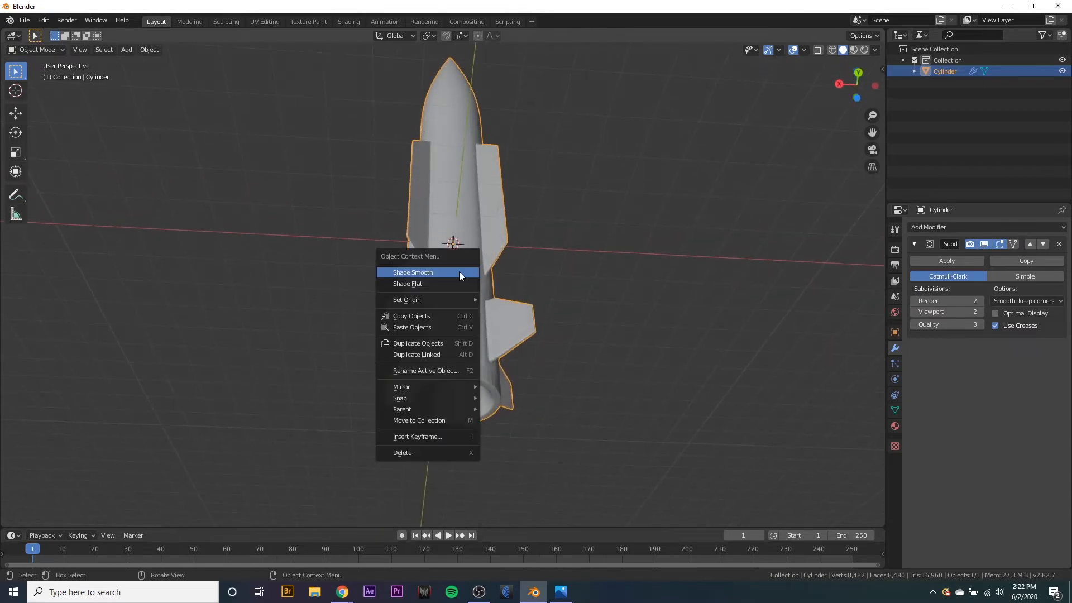
left_click(458, 271)
- Inspect the smooth-shaded missile and save the file as TutMiss.blend
scroll(528, 356, "up", 6)
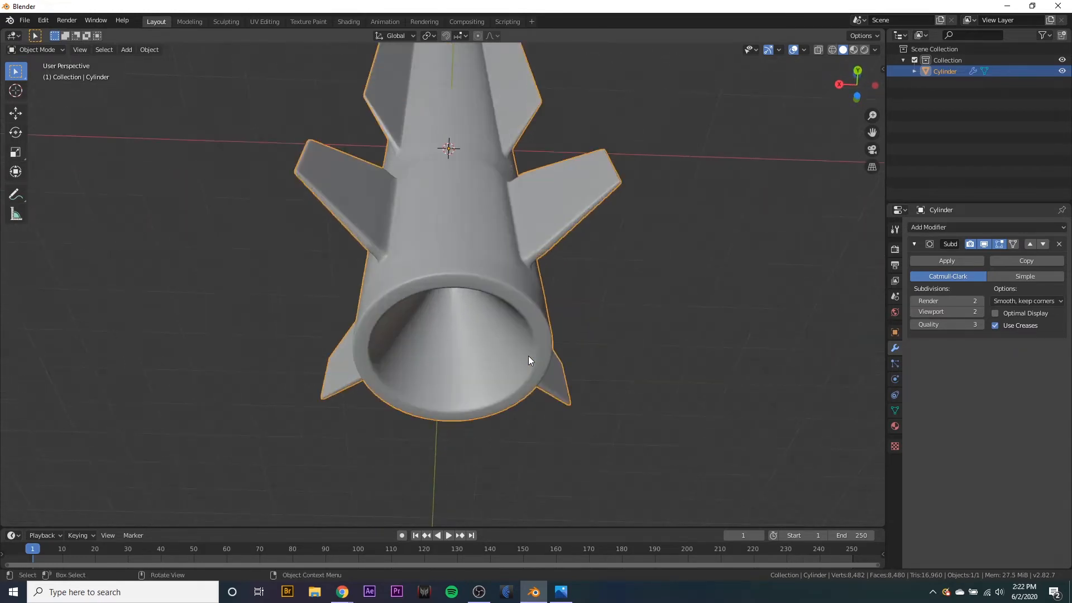
middle_click_drag(431, 435, 542, 284)
key("ctrl+s")
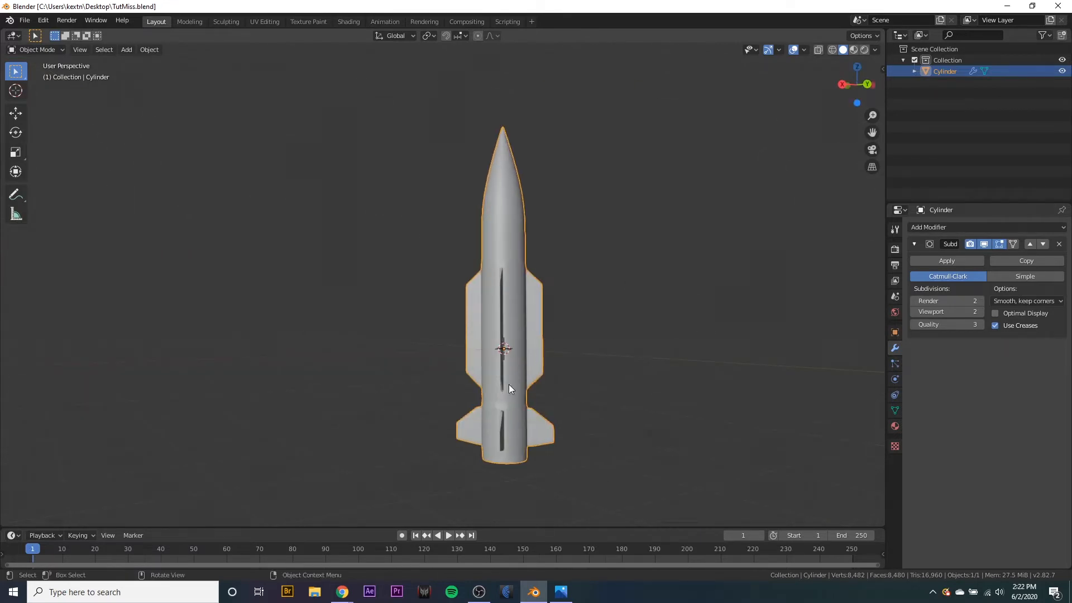
- Enter Edit Mode, examine the missile's body and fins, and check the Peregrine missile reference photo in Chrome before returning to Blender
key("Tab")
middle_click_drag(624, 334, 659, 267)
scroll(660, 268, "up", 4)
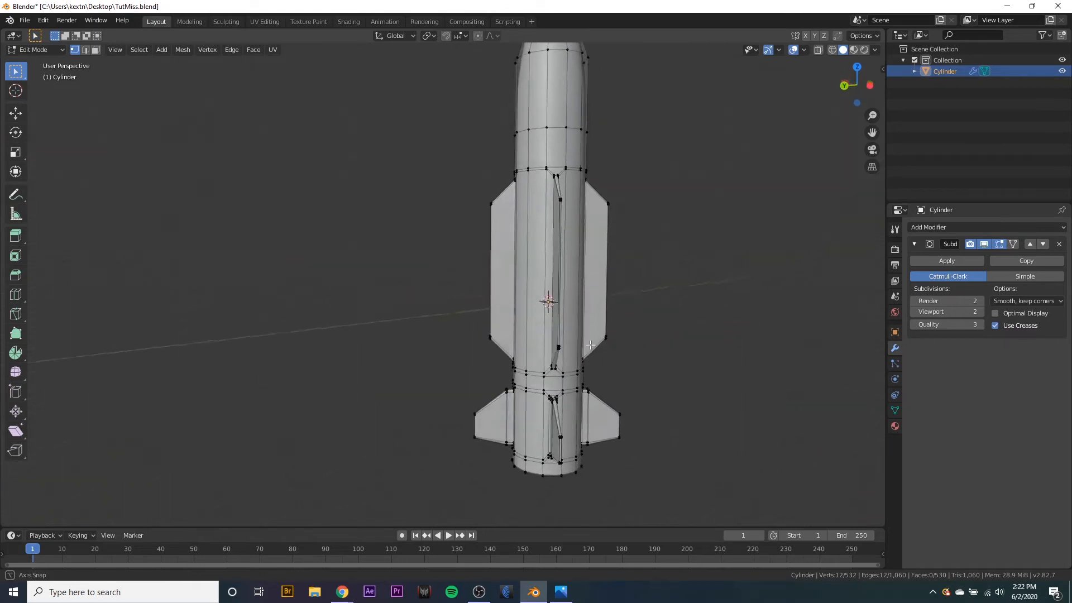
middle_click_drag(705, 236, 501, 296)
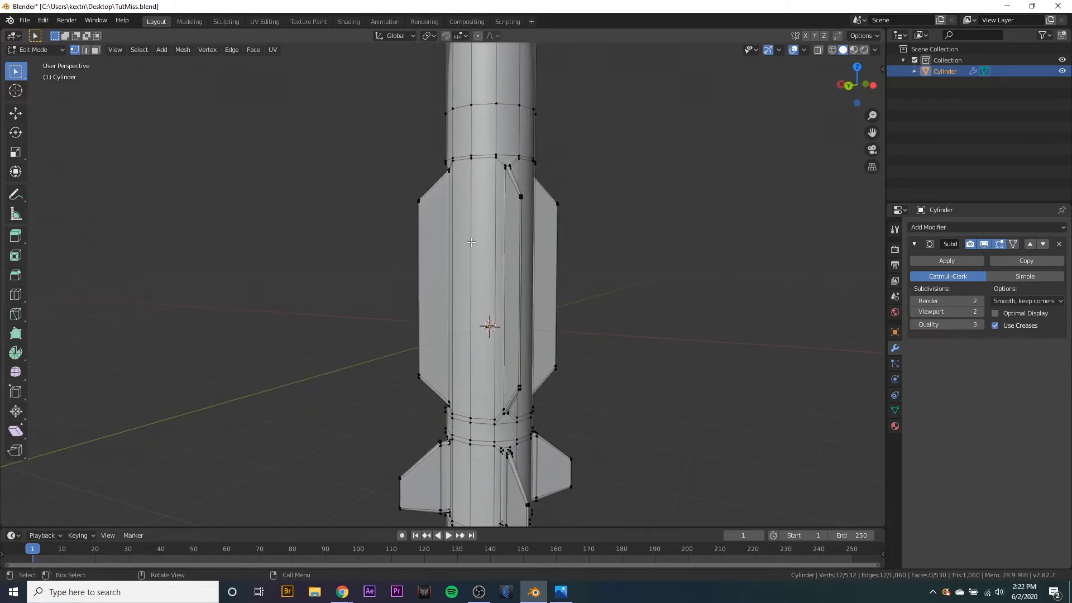
middle_click_drag(517, 273, 498, 279)
middle_click_drag(555, 302, 562, 252, "shift")
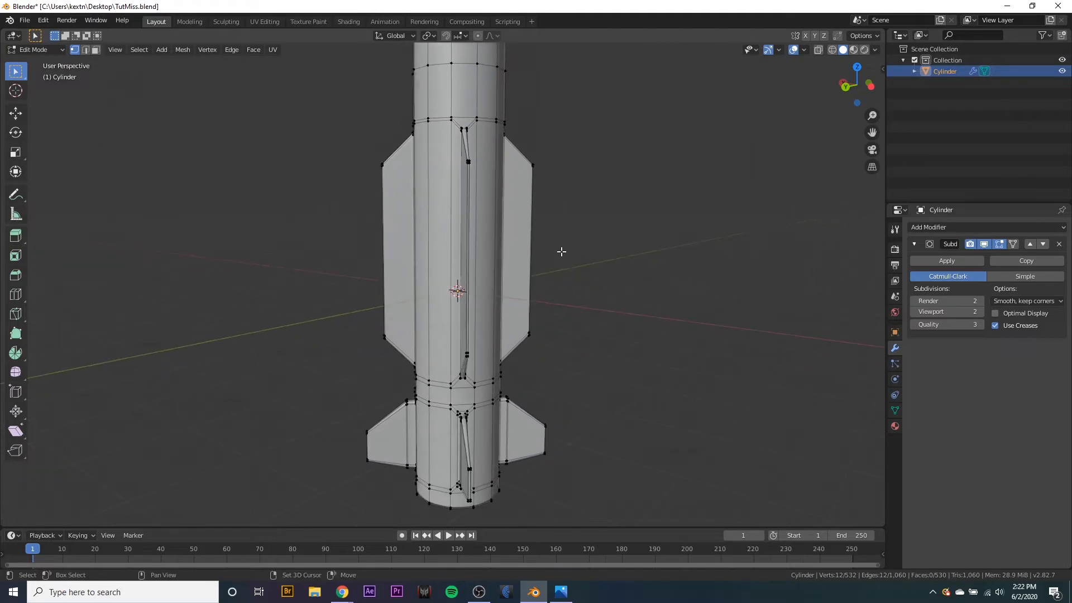
middle_click_drag(448, 282, 426, 316)
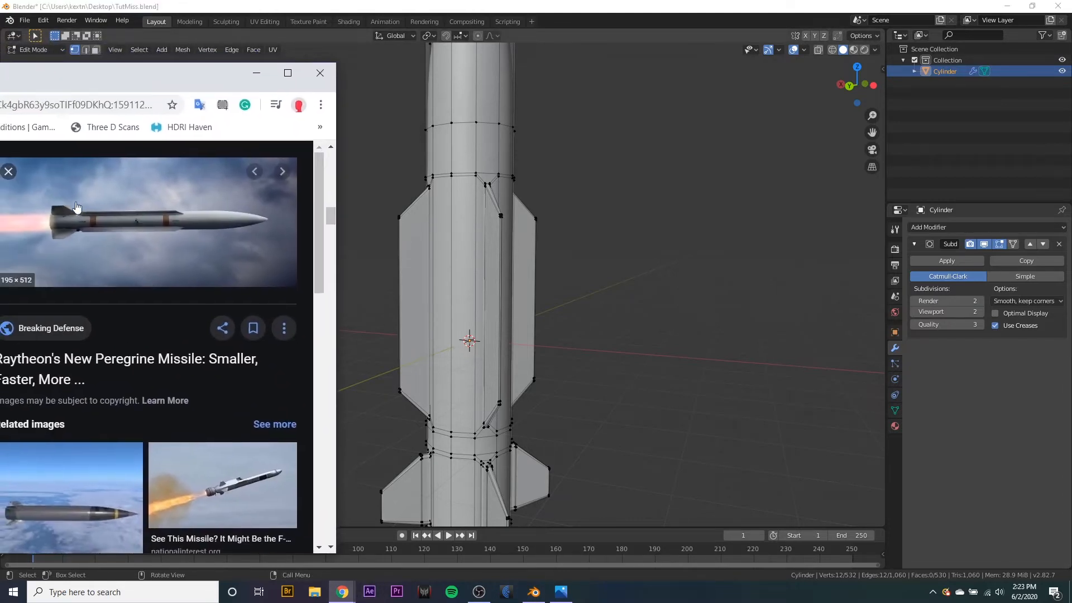
left_click_drag(122, 74, 0, 75)
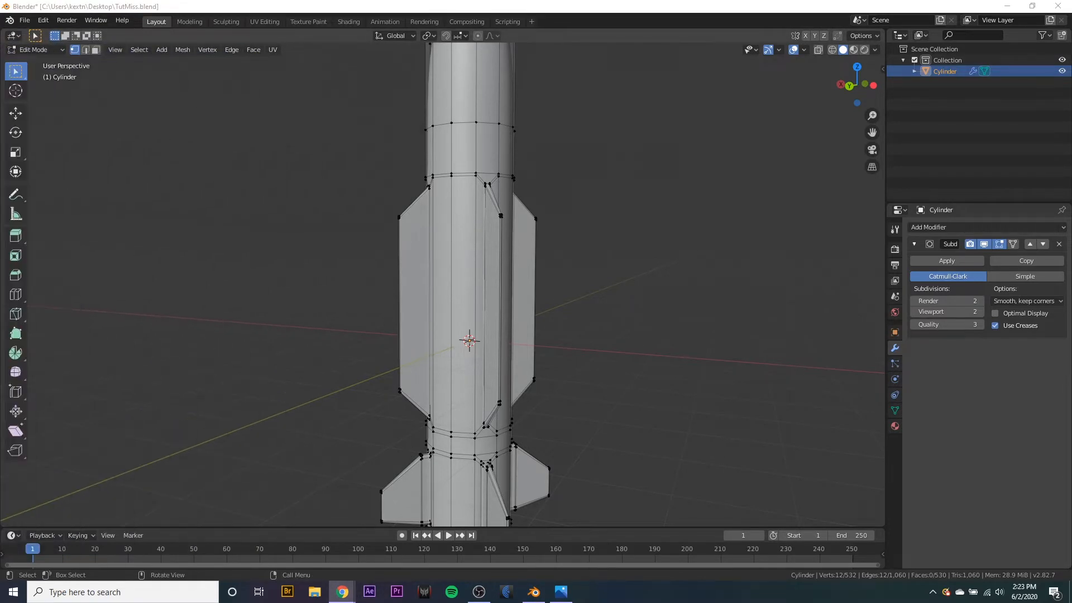
key("alt+Tab")
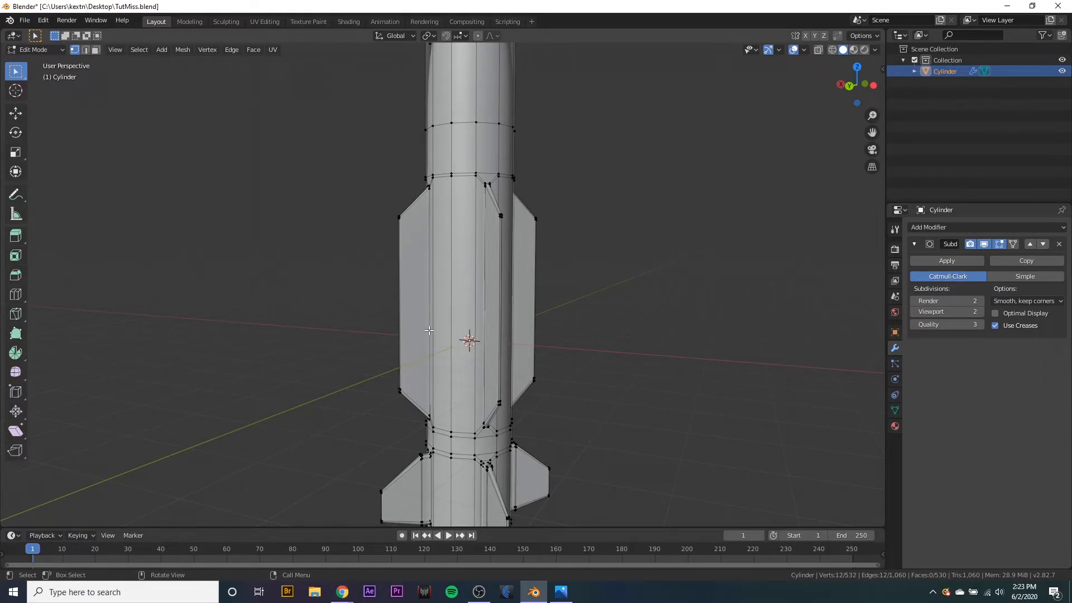
- Add an edge loop around the body and large fins near their lower end, at factor 0.713
key("ctrl+r")
left_click(438, 324)
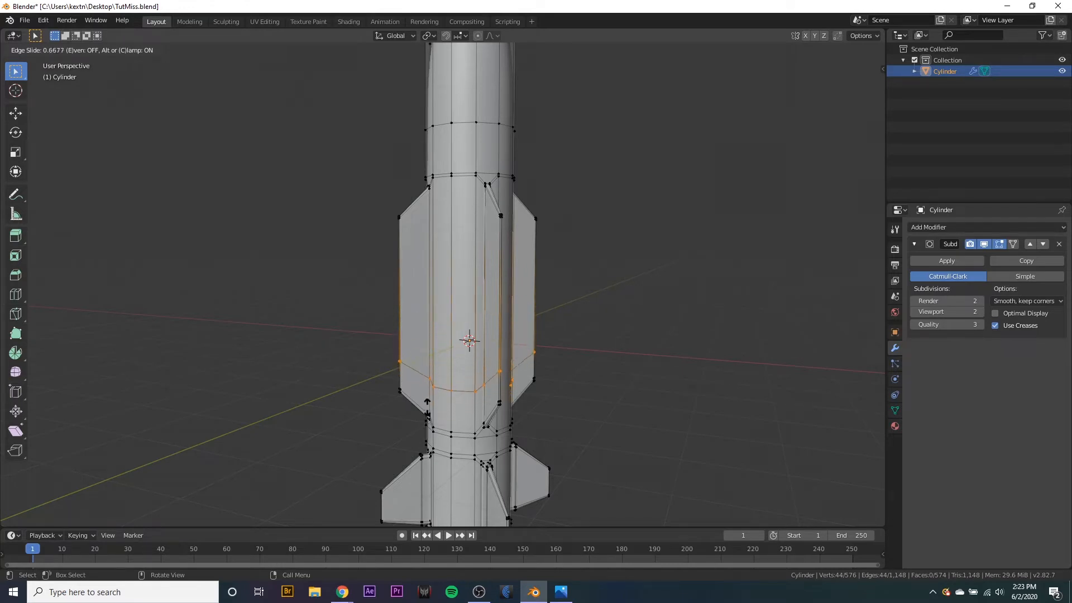
left_click(427, 413)
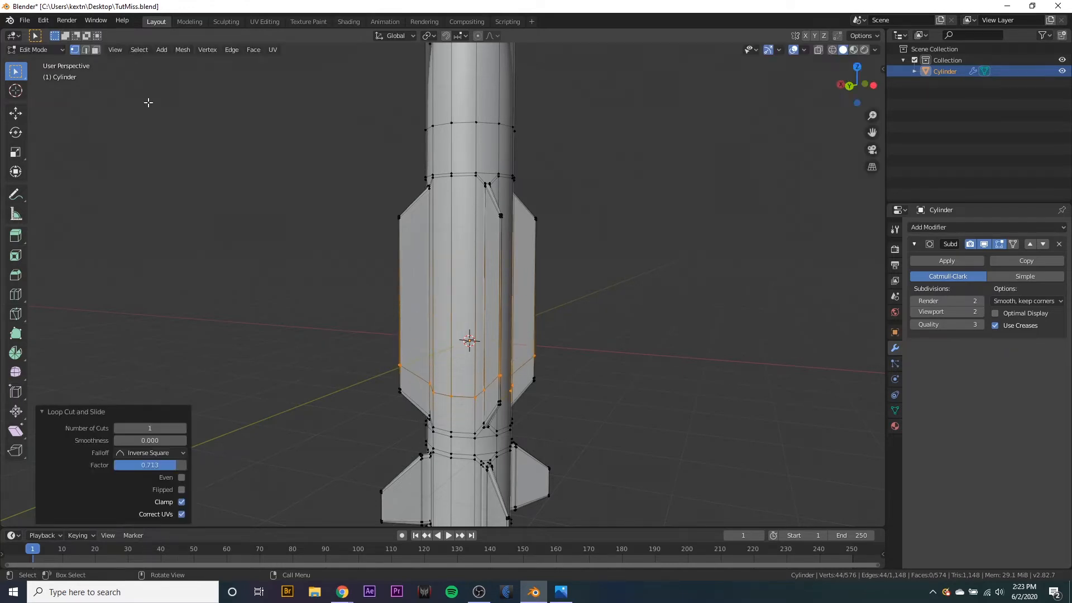
- Search the add-on preferences for "loo" and check whether the Mesh: LoopTools add-on is enabled
left_click(43, 20)
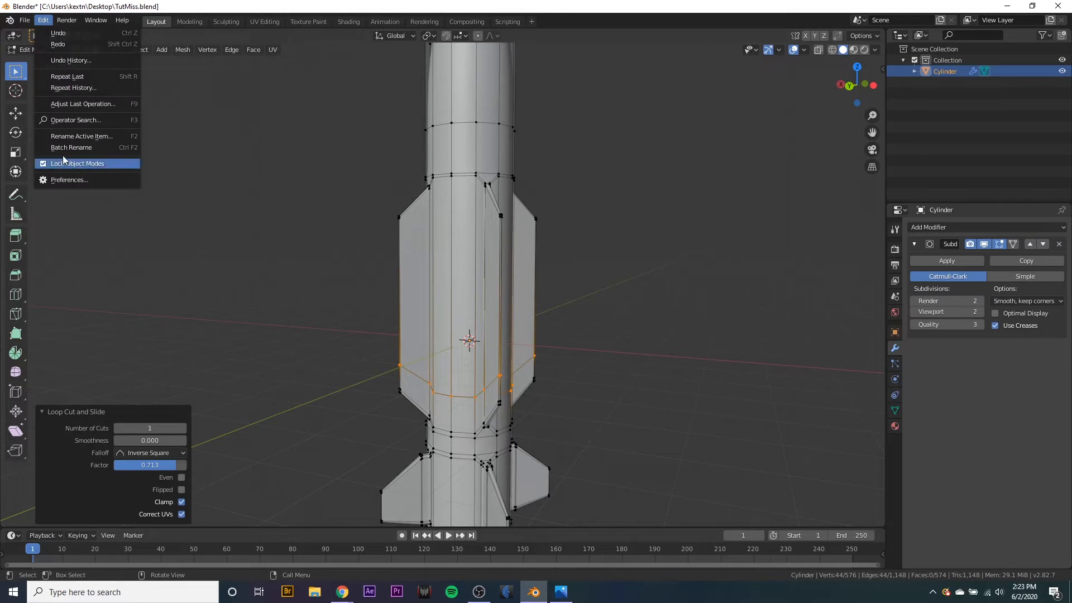
left_click(65, 179)
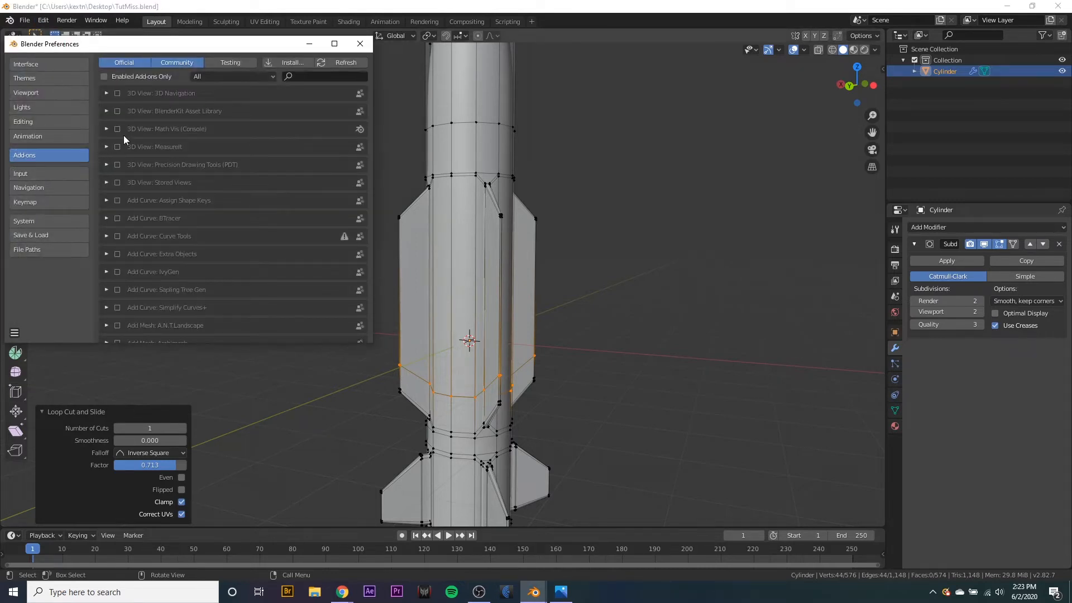
type("loo")
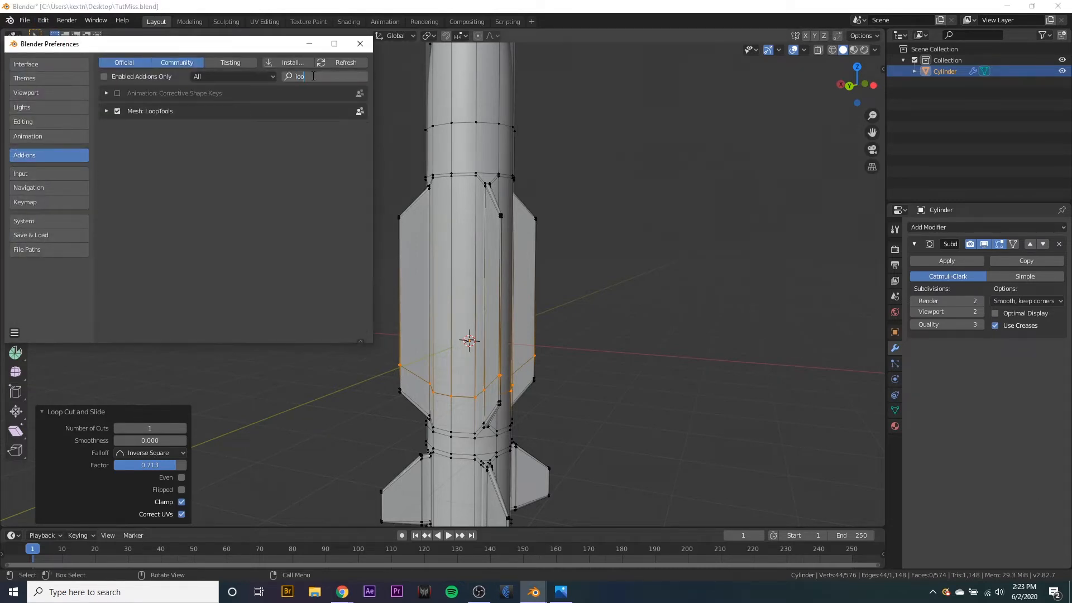
left_click(360, 43)
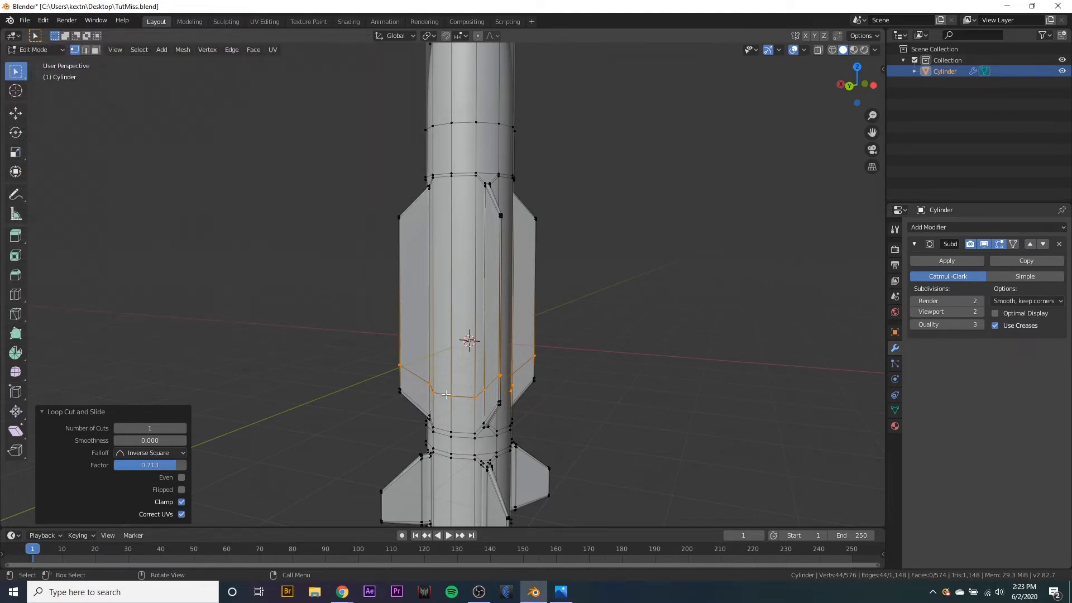
- Straighten the new lower edge loop with LoopTools Flatten, using the Best fit plane
right_click(448, 393)
mouse_move(432, 269)
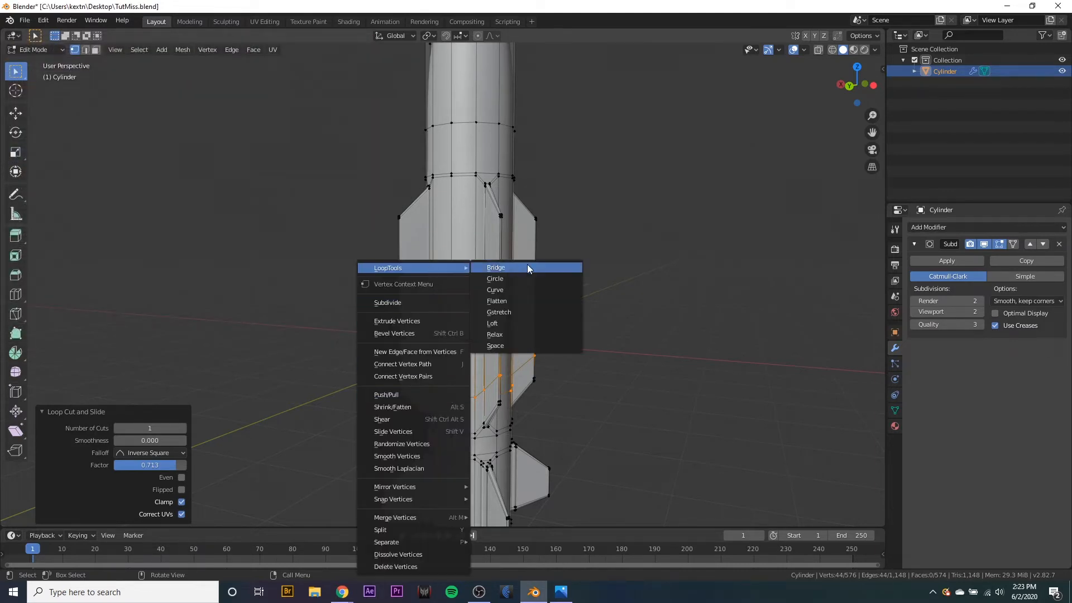
left_click(544, 304)
- Add an edge loop near the upper end of the large fins at factor -0.672 and straighten it with LoopTools Flatten
middle_click_drag(627, 360, 511, 325)
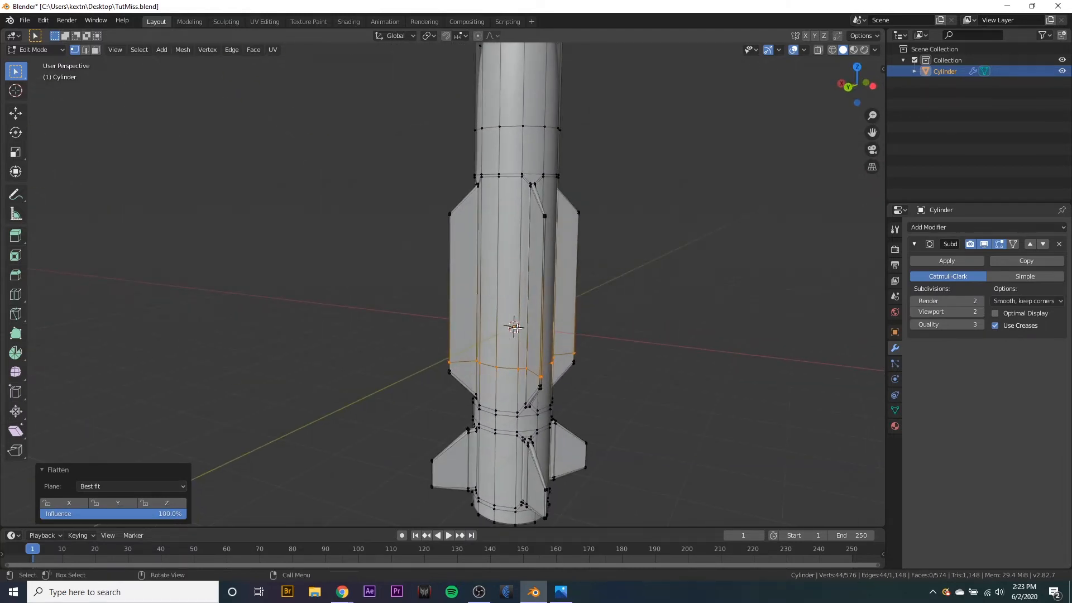
key("ctrl+r")
left_click(514, 326)
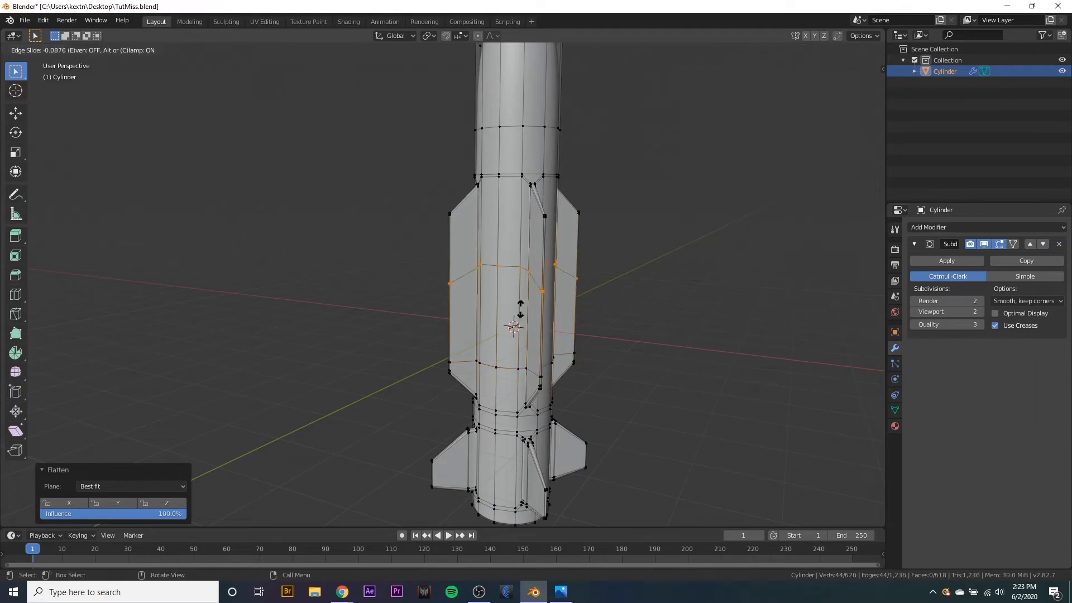
left_click(534, 264)
right_click(508, 226)
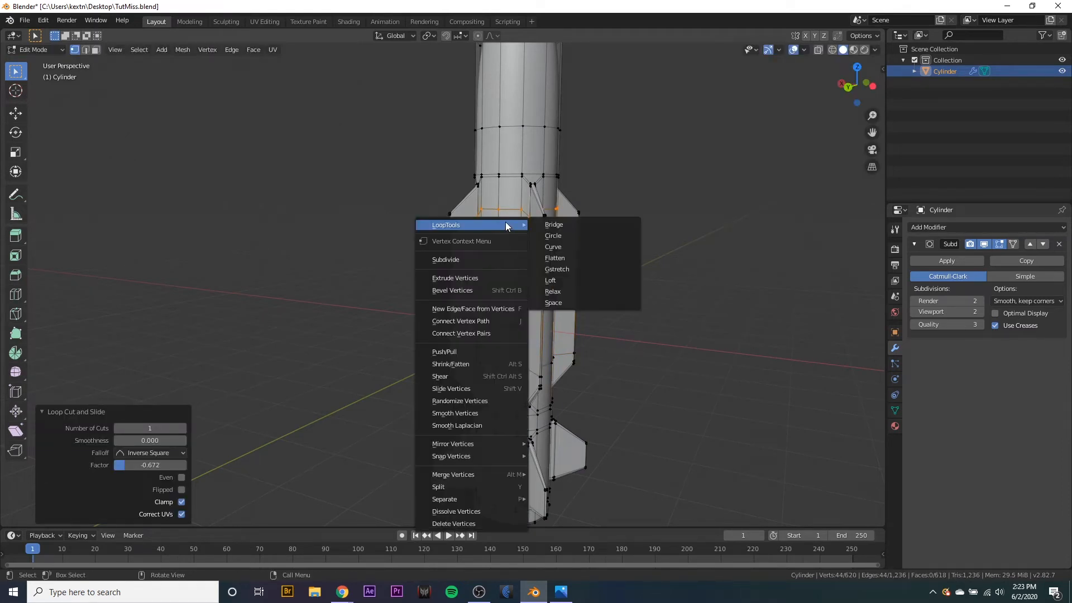
left_click(575, 258)
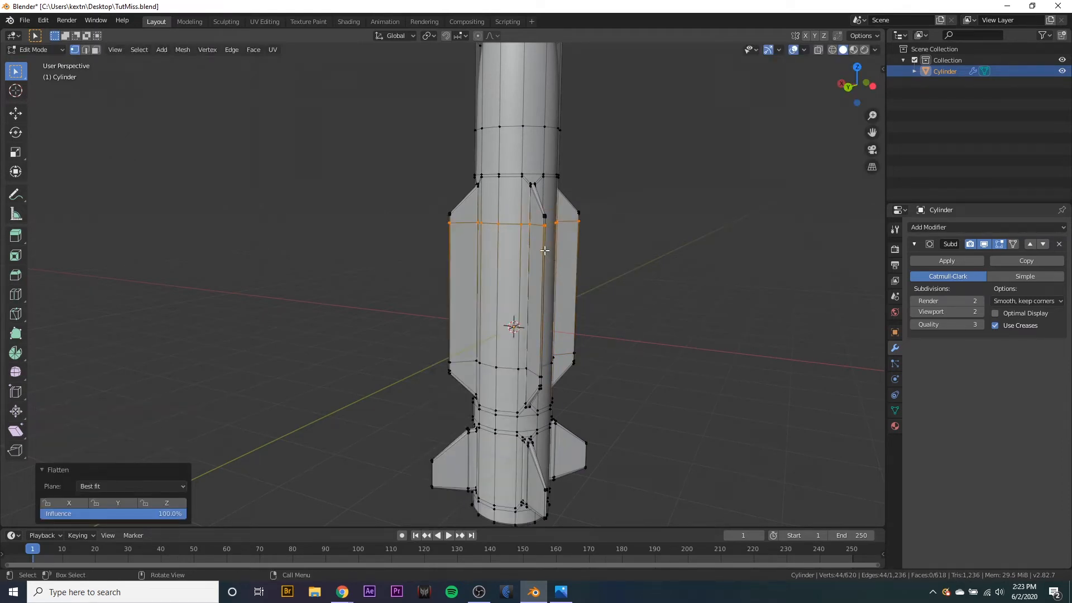
- Add two edge loops at factor -0.834, one just above the lower flattened loop and one just below the upper flattened loop
mouse_move(600, 363)
middle_mouse_down()
mouse_move(629, 342)
mouse_move(596, 359)
middle_mouse_up()
key("ctrl+r")
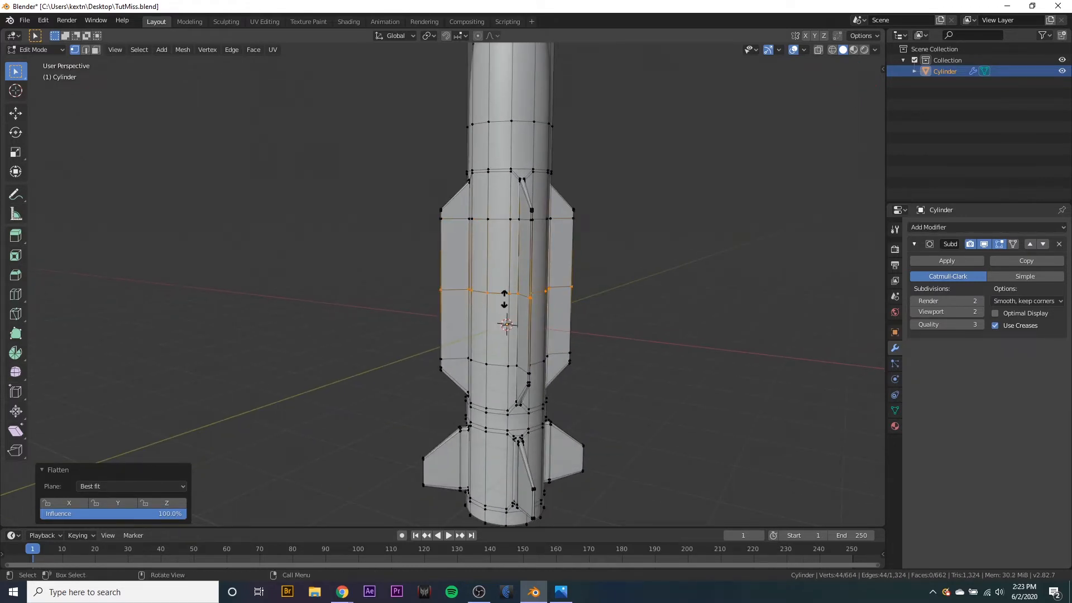
left_click(505, 302)
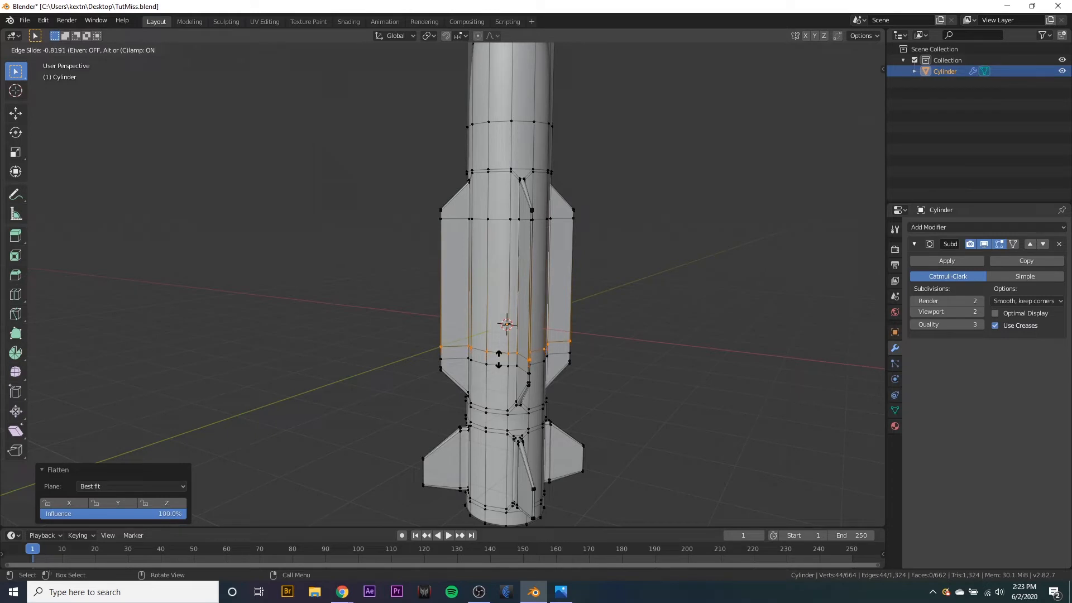
left_click(499, 360)
key("ctrl+r")
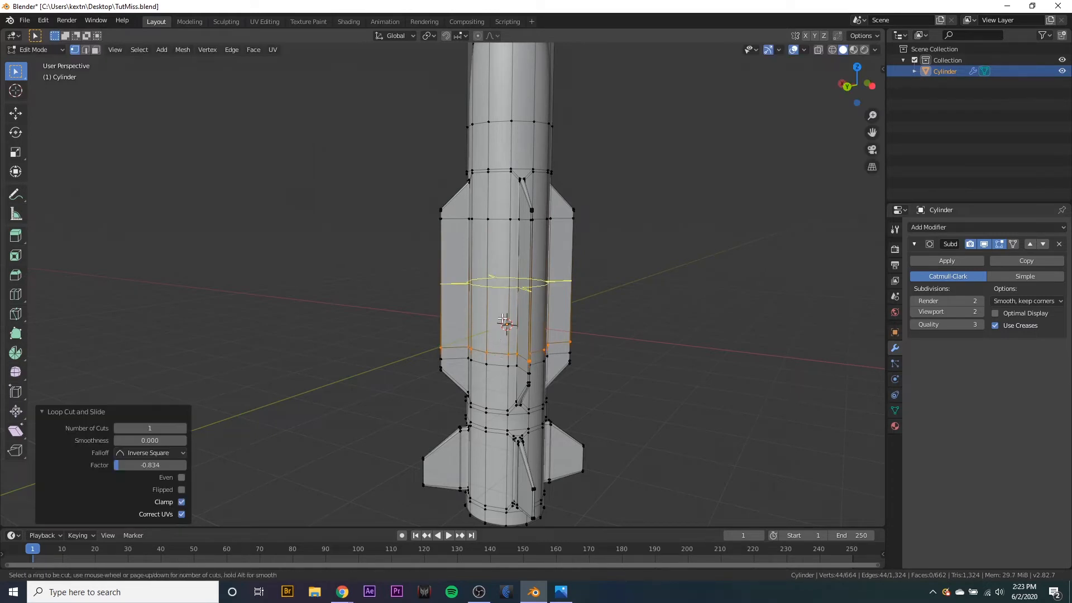
left_click(509, 282)
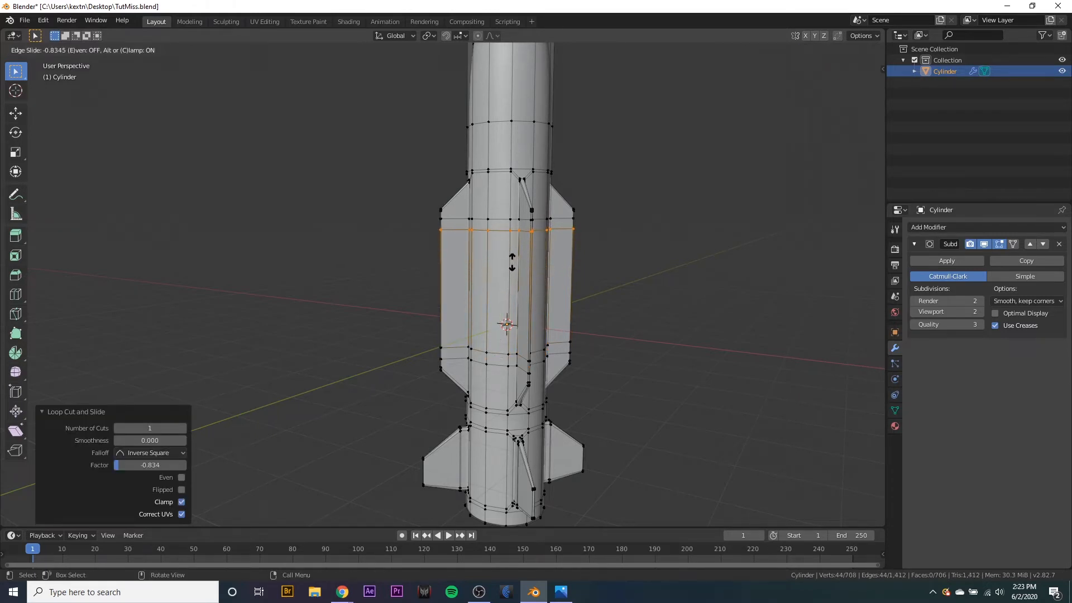
left_click(511, 262)
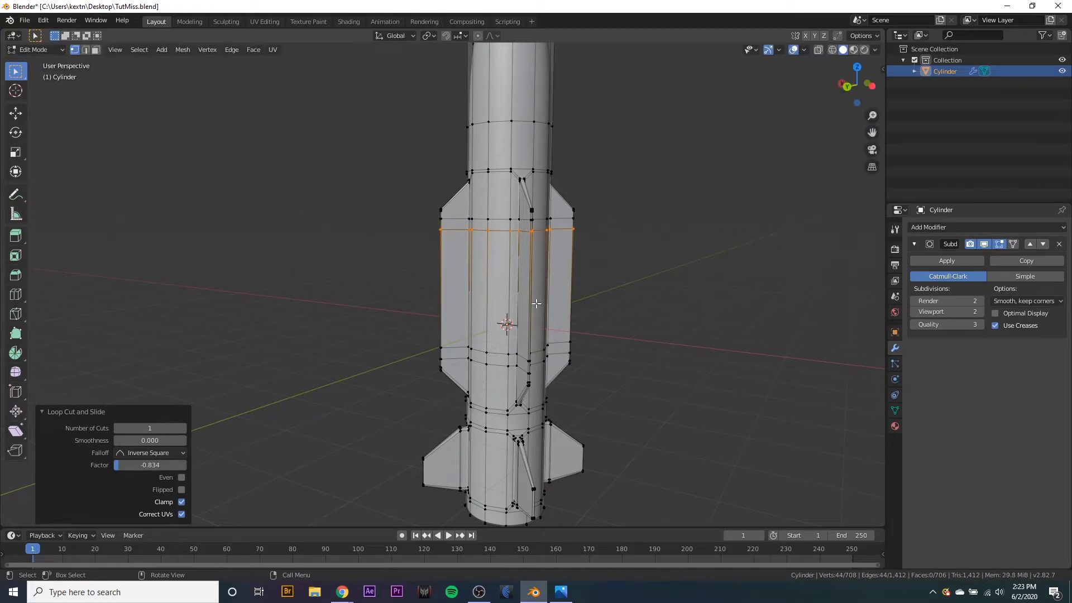
- Mark the selected edge loop just below the upper flattened loop as a seam
middle_click_drag(536, 303, 451, 328)
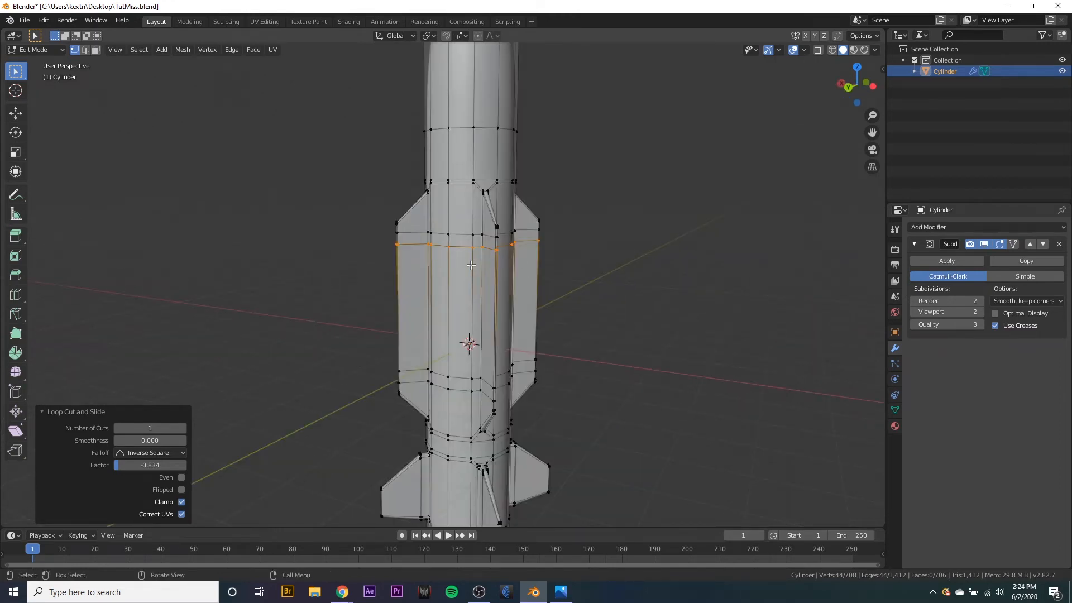
middle_click_drag(471, 265, 474, 256)
key("ctrl+e")
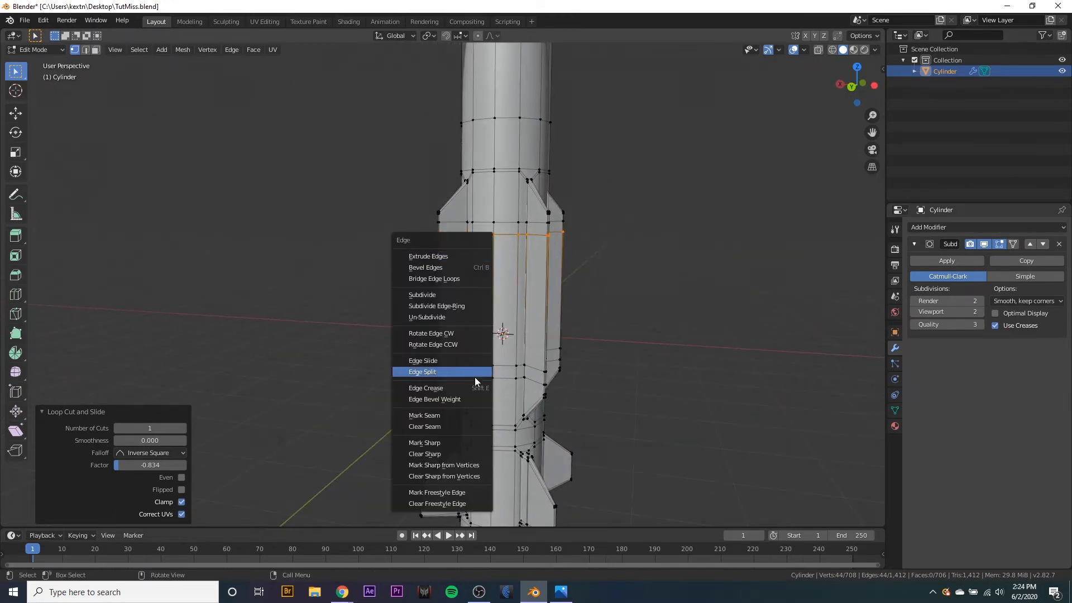
left_click(450, 416)
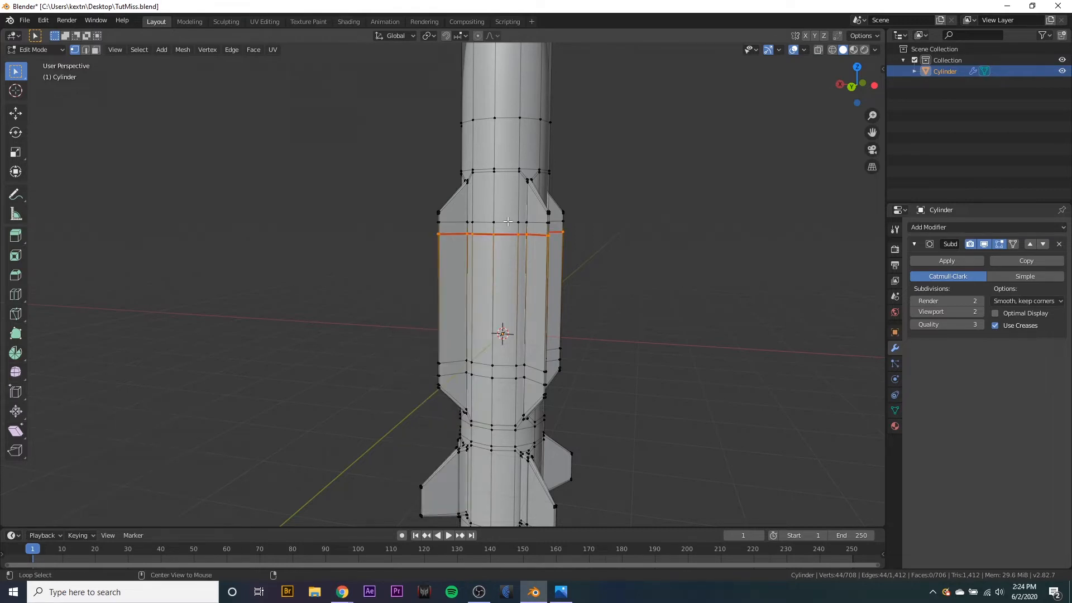
- Mark the upper flattened edge loop and both lower band loops around the large fins as seams
key("ctrl+e")
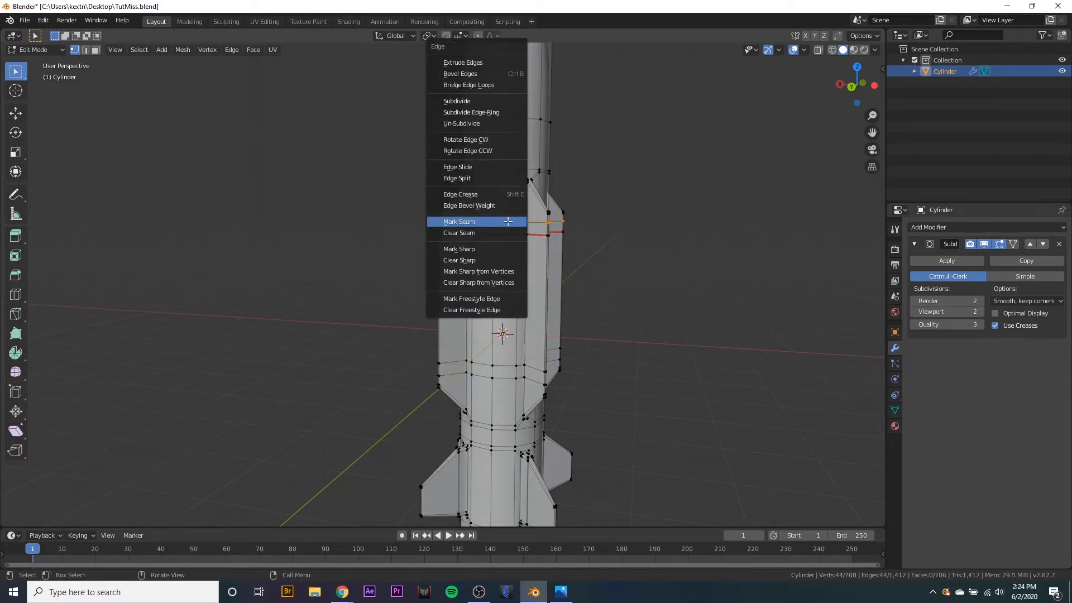
left_click(507, 221)
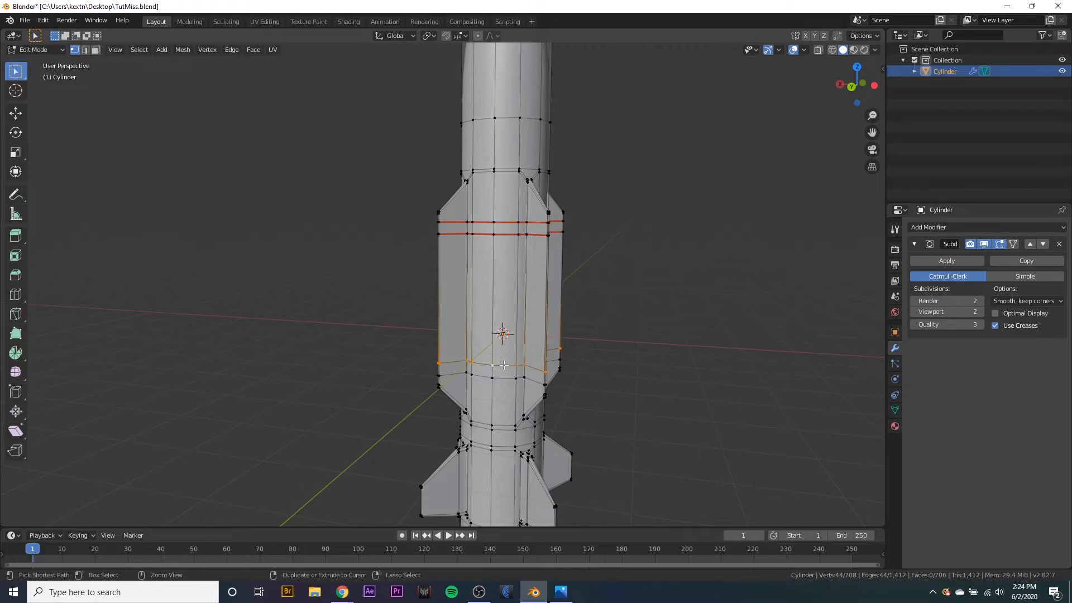
key("ctrl+e")
left_click(503, 364)
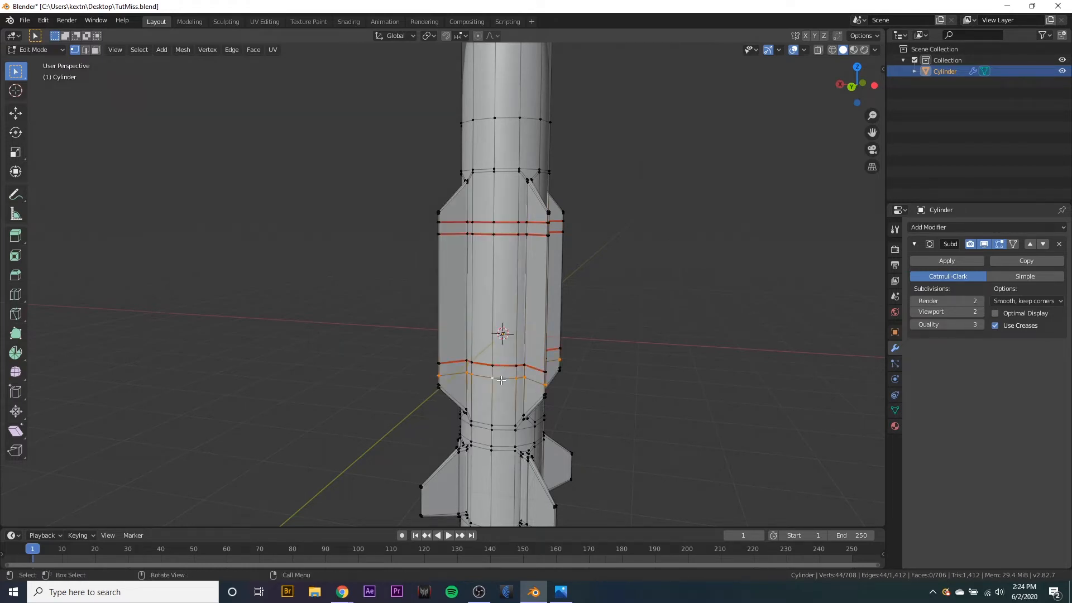
key("ctrl+e")
left_click(500, 380)
- Mark the small edge ring near the nose tip and the edge loop at the nose cone's base as seams
middle_click_drag(501, 380, 456, 298)
scroll(464, 254, "up", 4)
scroll(464, 254, "down", 4)
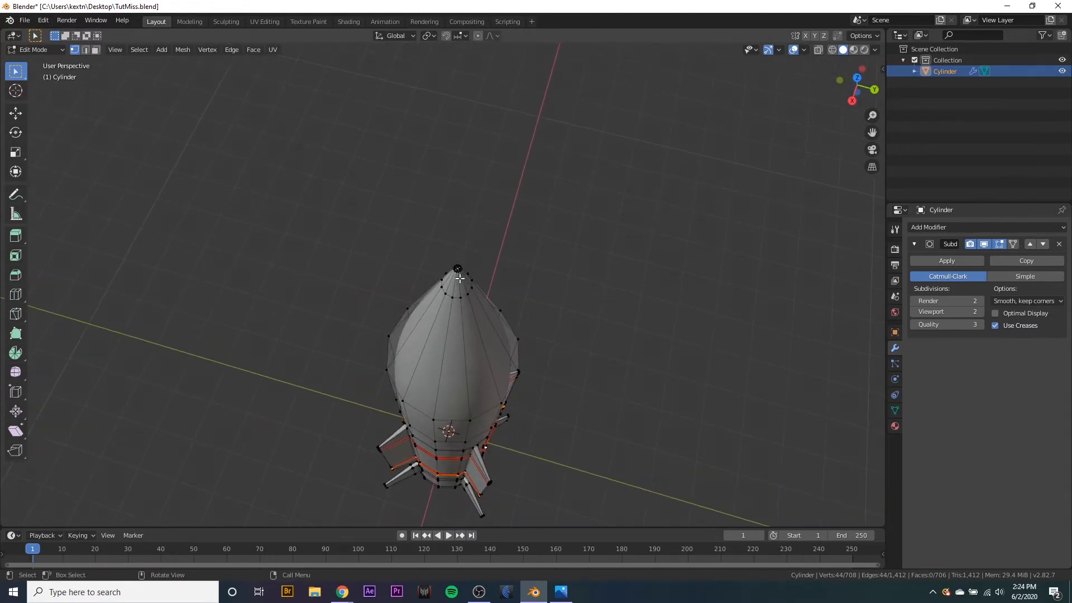
key("ctrl+e")
left_click(470, 316)
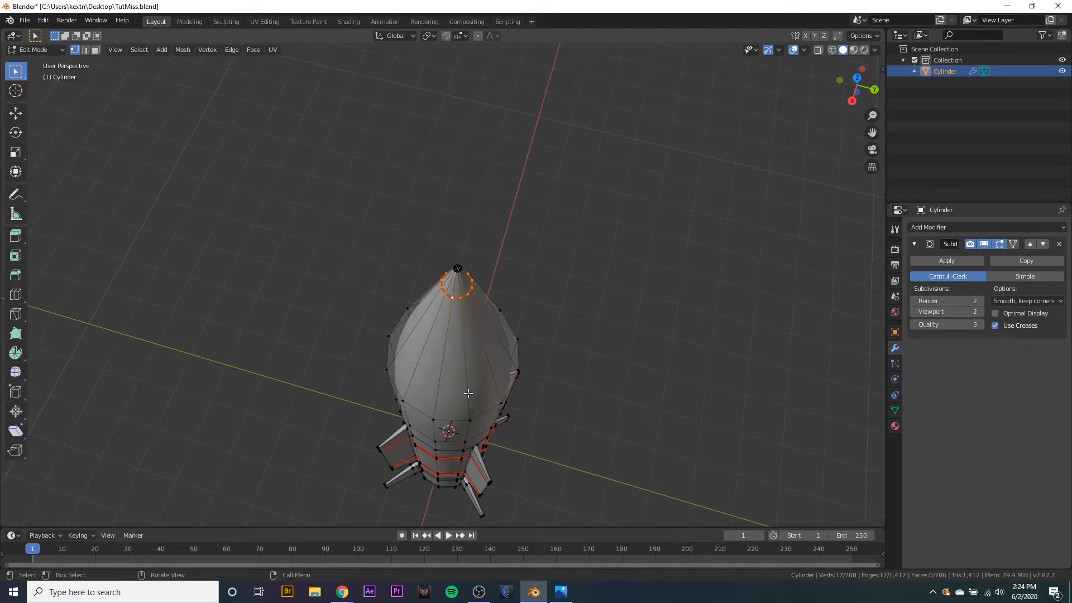
left_click(455, 421, "alt")
middle_click_drag(466, 419, 482, 328)
key("ctrl+e")
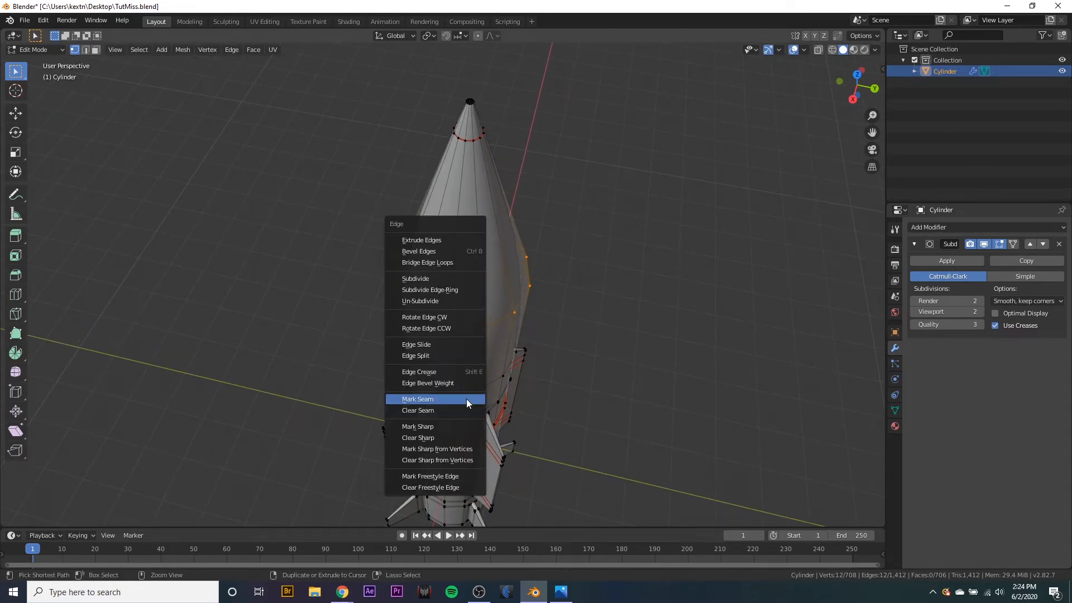
left_click(467, 399)
- Mark the outer and inner rim loops of the exhaust opening as seams
mouse_move(469, 399)
middle_mouse_down()
mouse_move(575, 438)
mouse_move(617, 403)
mouse_move(572, 386)
middle_mouse_up()
left_click(619, 400, "ctrl")
key("ctrl+e")
left_click(620, 400)
left_click(619, 401, "alt")
key("ctrl+e")
left_click(620, 400)
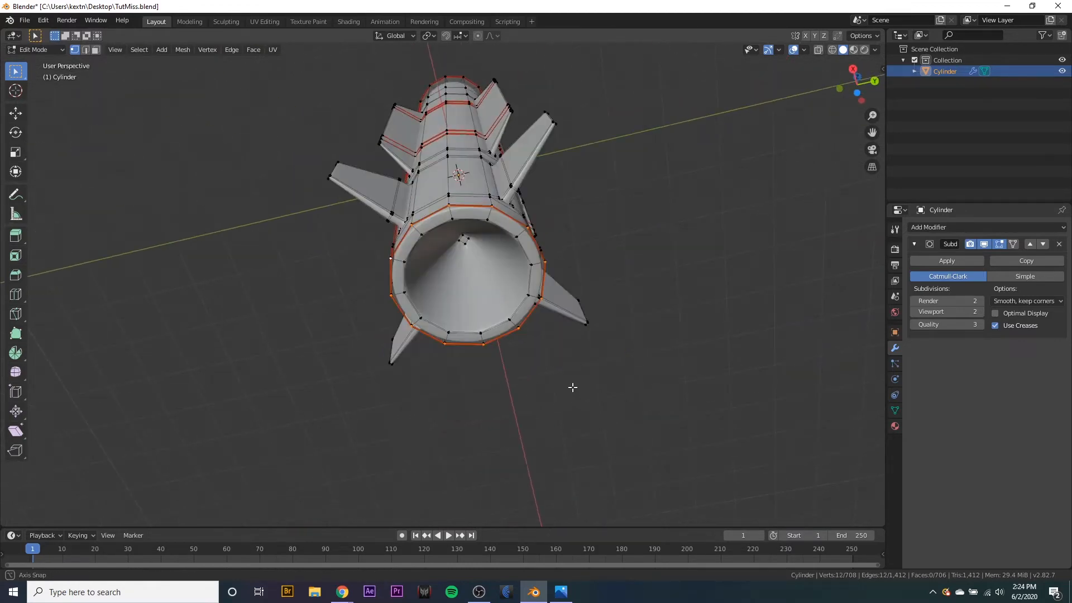
scroll(572, 385, "up", 4)
left_click(355, 402, "alt")
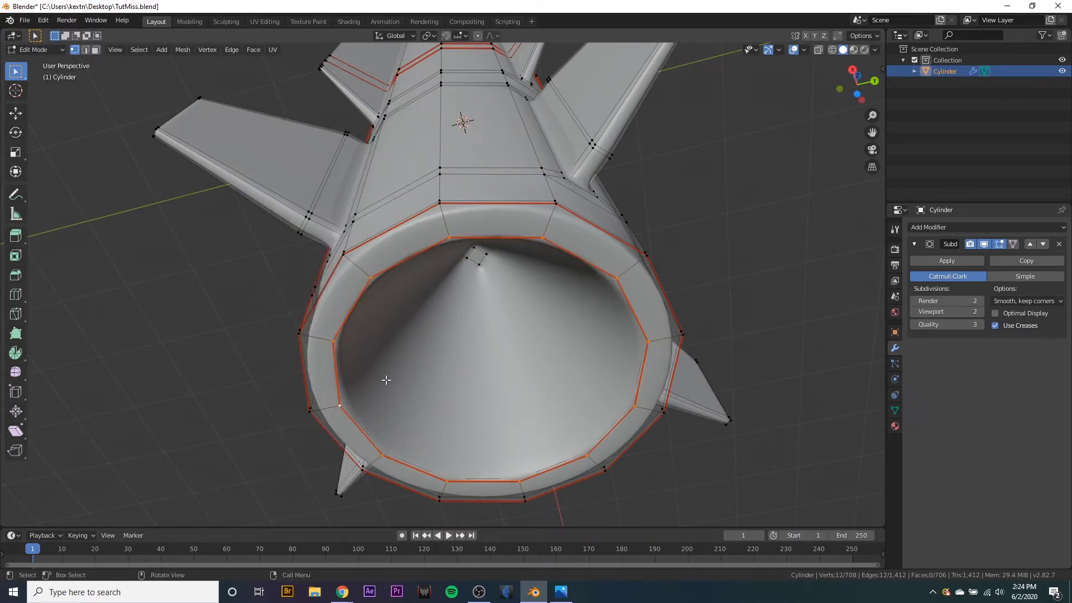
- Mark one lengthwise edge line down the missile body as a seam
middle_click_drag(385, 379, 558, 342)
left_click(553, 157, "alt")
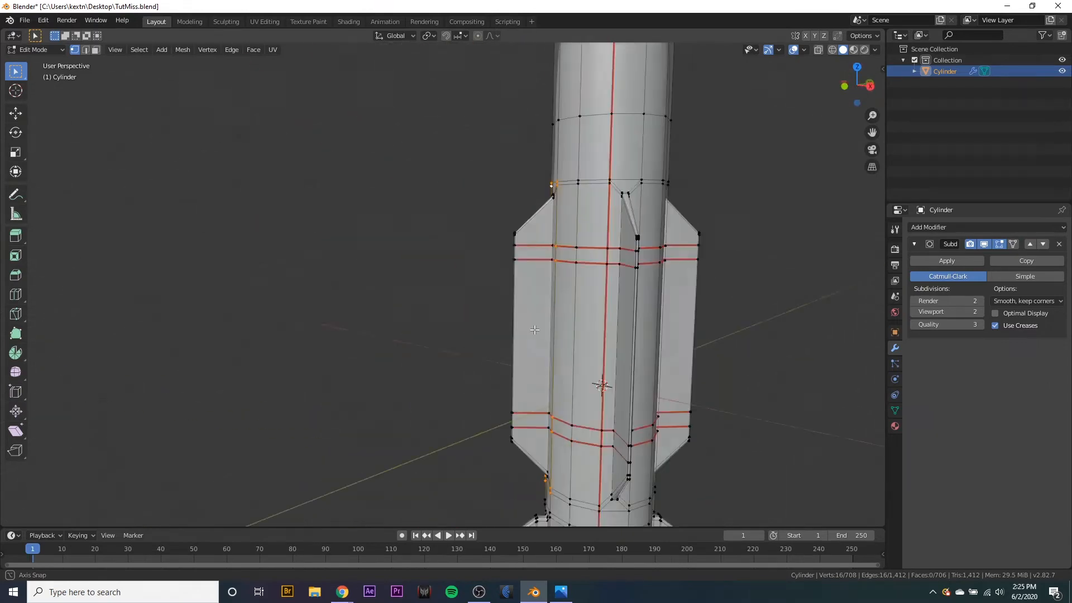
scroll(536, 337, "down", 5)
scroll(526, 335, "up", 2)
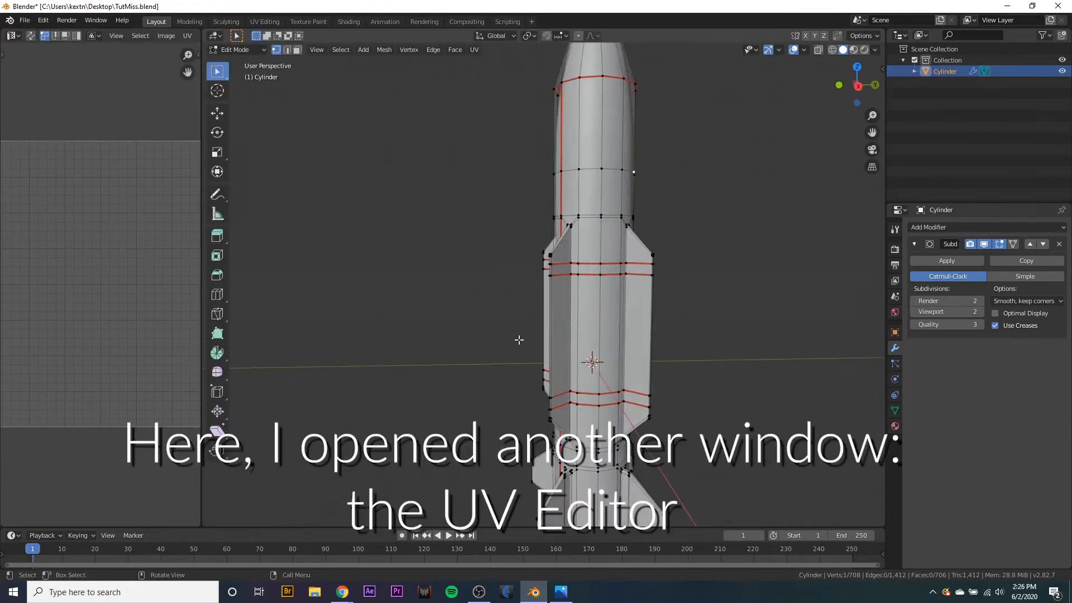
- Mark the body edge loops directly above and directly below the large fins as seams
middle_click_drag(519, 339, 474, 391, "shift")
middle_click_drag(474, 390, 742, 251)
scroll(642, 241, "down", 2)
left_click(632, 230, "alt")
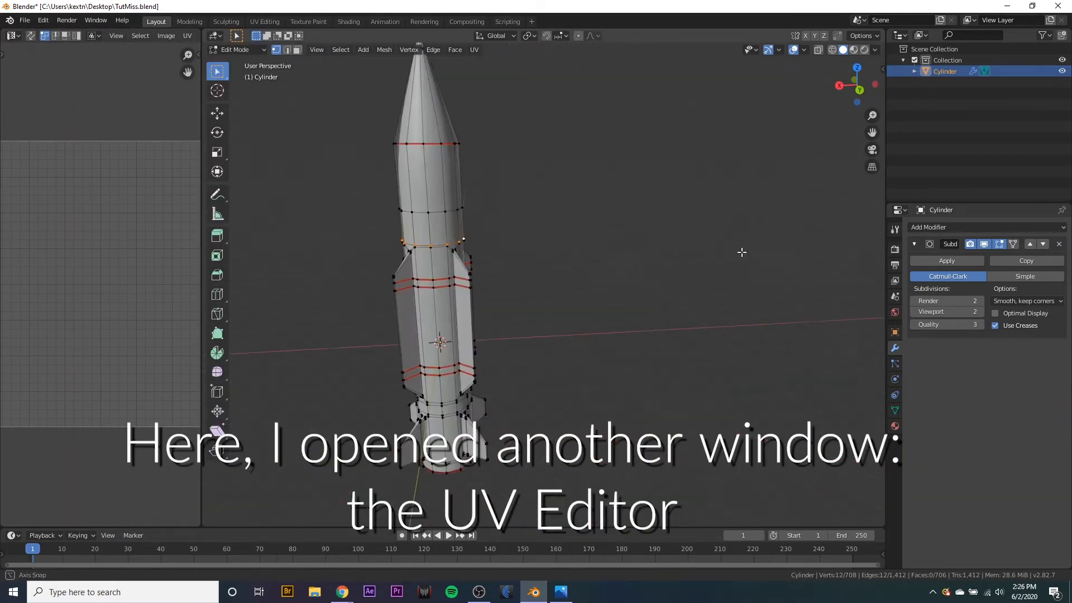
scroll(446, 240, "up", 2)
key("ctrl+e")
middle_click_drag(435, 313, 435, 237, "shift")
left_click(427, 356, "alt")
middle_click_drag(427, 356, 391, 357)
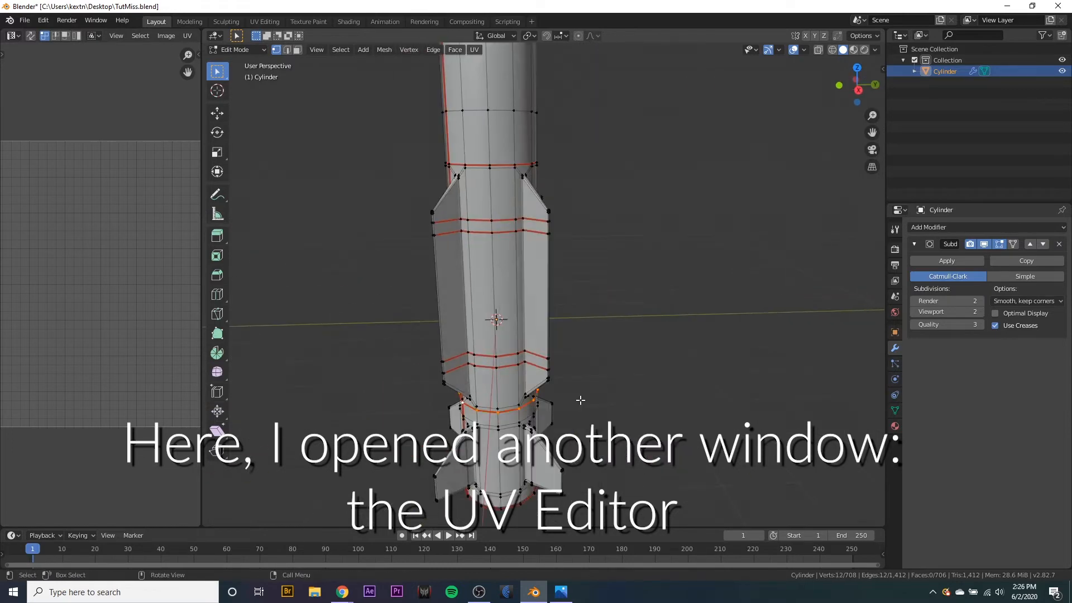
- Mark the body edge loops directly above and directly below the small tail fins as seams
scroll(597, 326, "down", 3)
middle_click_drag(598, 327, 572, 292)
scroll(558, 298, "up", 3)
left_click(446, 319, "alt+shift")
left_click(459, 340, "alt")
middle_click_drag(458, 345, 580, 346)
scroll(581, 346, "down", 3)
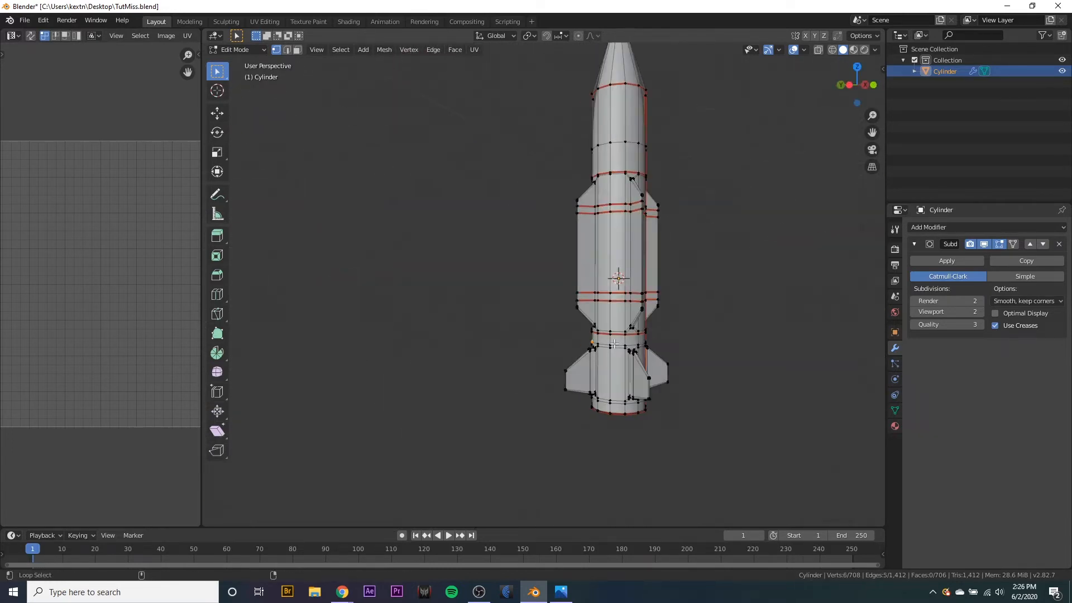
scroll(626, 357, "up", 3)
key("ctrl+e")
middle_click_drag(642, 368, 692, 402)
left_click(650, 423, "alt")
middle_click_drag(598, 428, 642, 223)
- Select the lengthwise body edges on both sides of each large fin and mark them as seams
left_click(505, 435, "alt+shift")
scroll(715, 380, "down", 2)
middle_click_drag(633, 173, 548, 316, "shift")
scroll(566, 285, "up", 2)
scroll(566, 285, "up", 1)
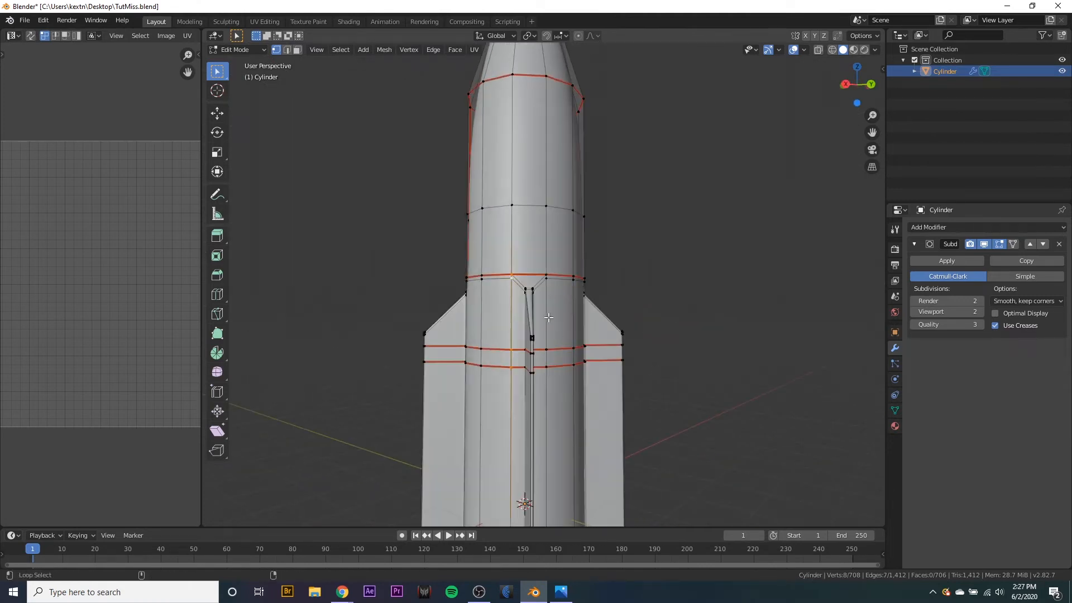
left_click(548, 315, "alt")
scroll(581, 358, "down", 2)
middle_click_drag(614, 469, 470, 363, "shift")
left_click(505, 365, "alt+shift")
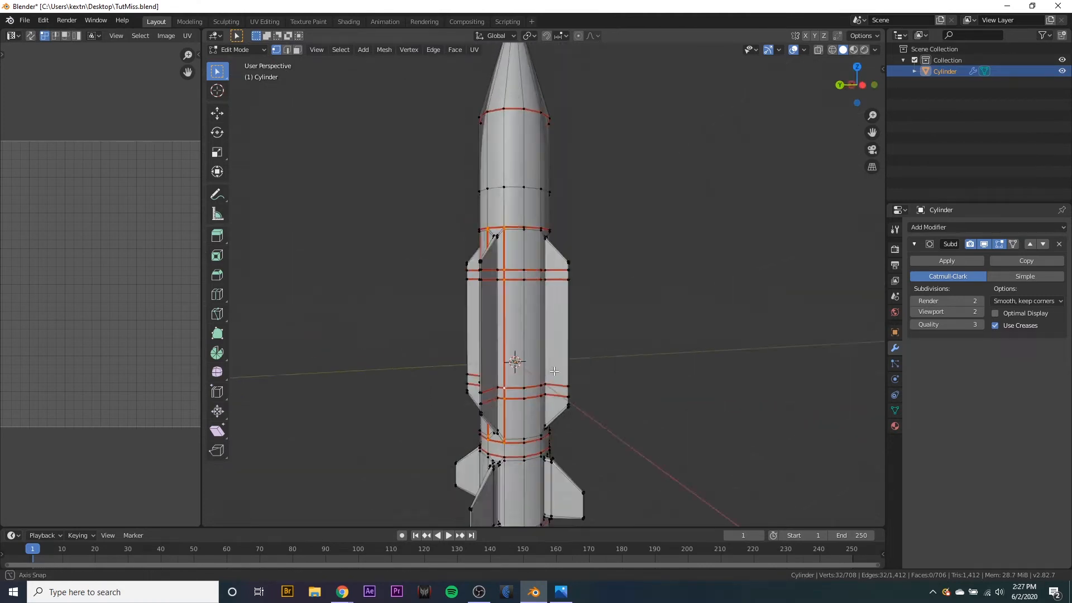
left_click(530, 357, "alt+shift")
middle_click_drag(726, 352, 574, 335)
left_click(574, 335, "alt+shift")
key("ctrl+e")
left_click(574, 335)
- Mark the lengthwise body edges beside the small tail fins as seams
middle_click_drag(647, 357, 592, 357)
scroll(642, 380, "down", 2)
scroll(508, 333, "up", 2)
middle_click_drag(548, 446, 479, 357, "shift")
key("shift+space")
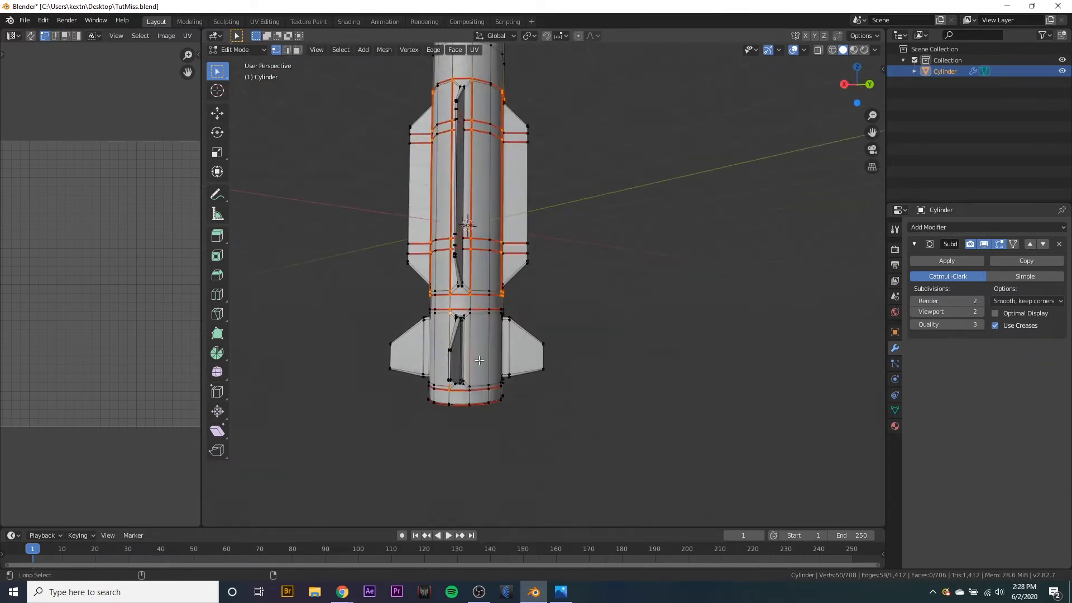
left_click(477, 347, "alt")
key("ctrl+e")
left_click(477, 348)
left_click(488, 347, "alt")
middle_click_drag(608, 355, 528, 423)
- Select the whole missile mesh and unwrap it along the marked seams
scroll(536, 368, "up", 2)
left_click(527, 422)
key("a")
scroll(528, 423, "down", 3)
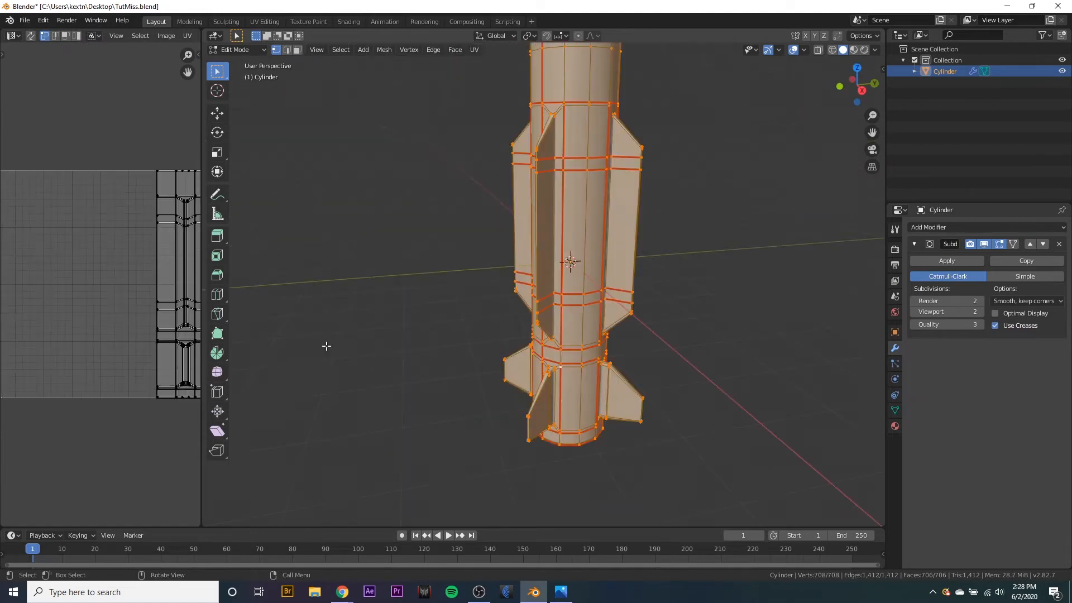
middle_click_drag(326, 347, 605, 342)
key("alt+a")
middle_click_drag(720, 323, 572, 346)
key("a")
key("u")
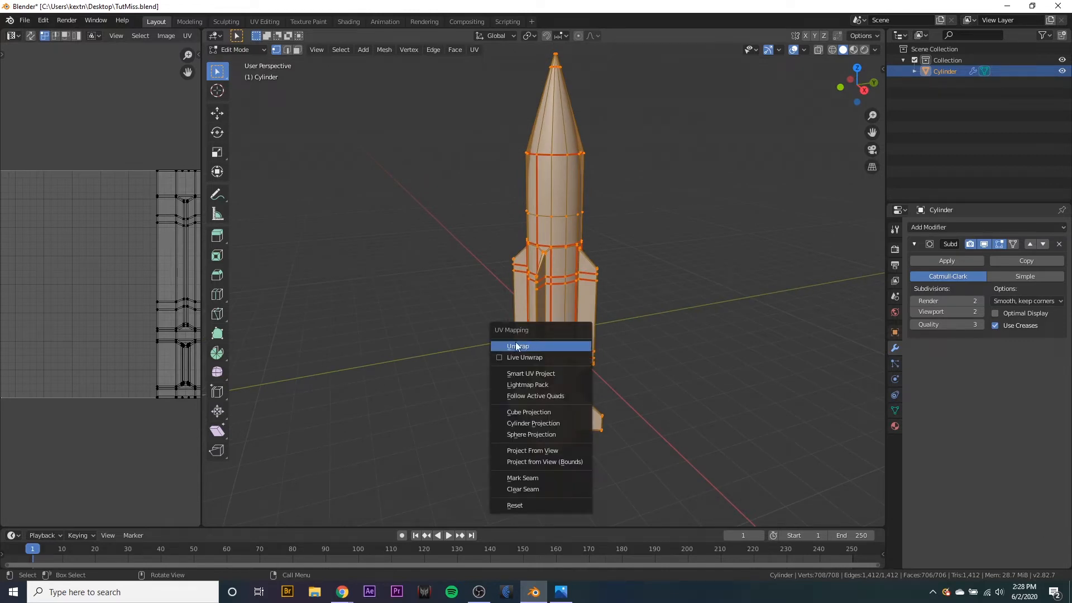
left_click(518, 346)
scroll(167, 285, "down", 3)
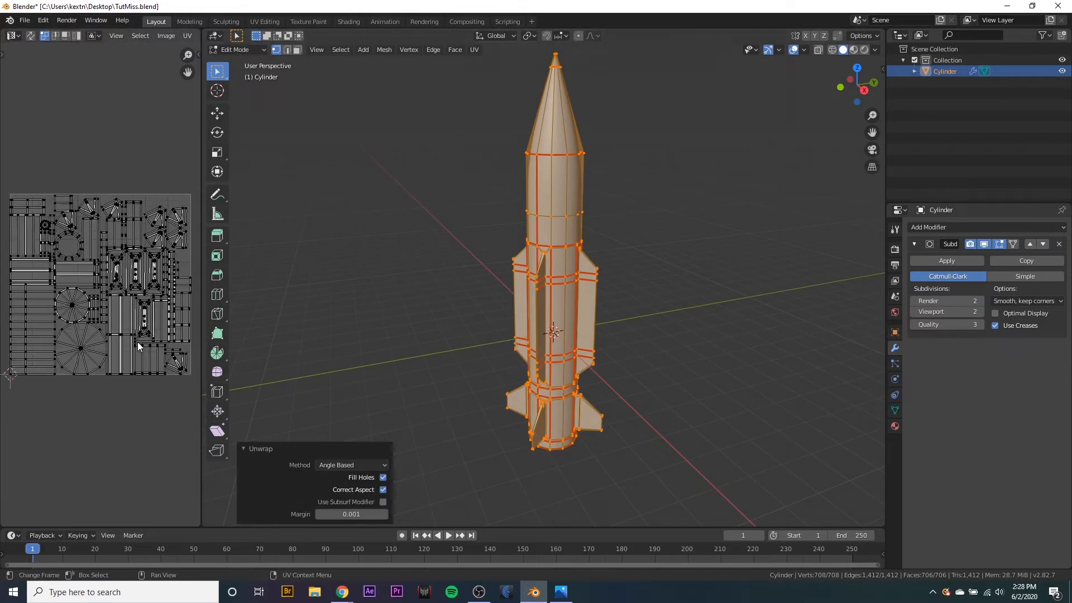
- Widen the UV editor and reselect the whole mesh to display all of its UV islands
scroll(168, 285, "up", 5)
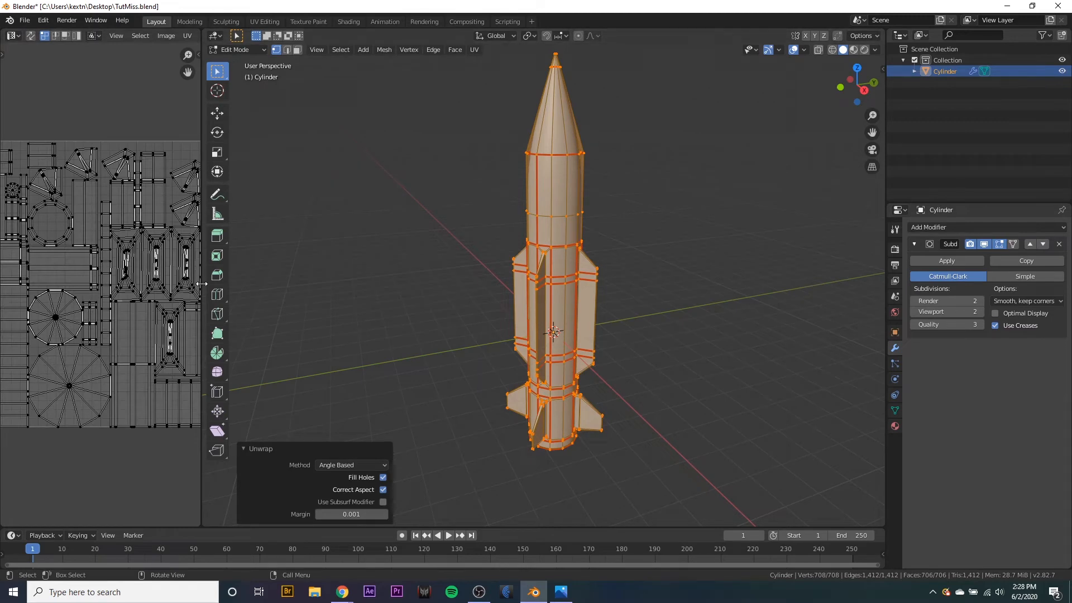
left_click_drag(202, 283, 333, 284)
scroll(185, 318, "down", 1)
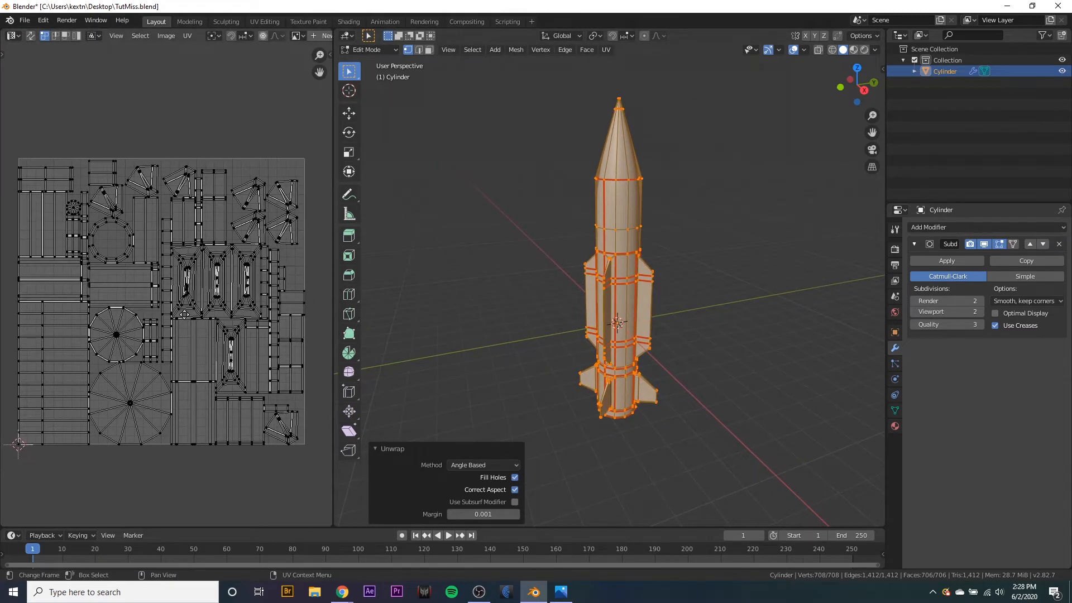
middle_click_drag(642, 357, 536, 364)
left_click(753, 359)
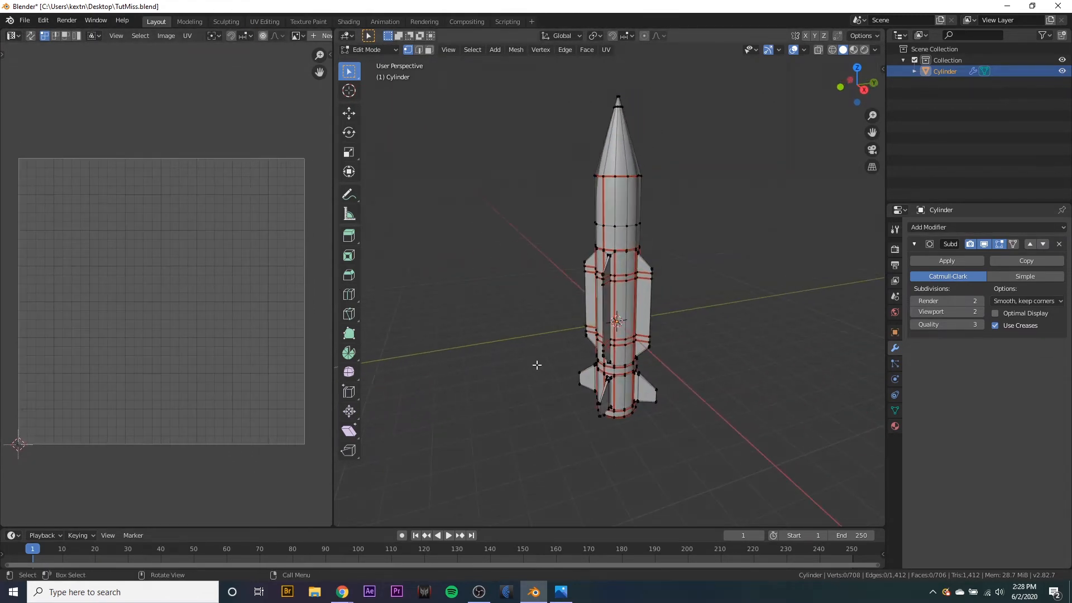
key("a")
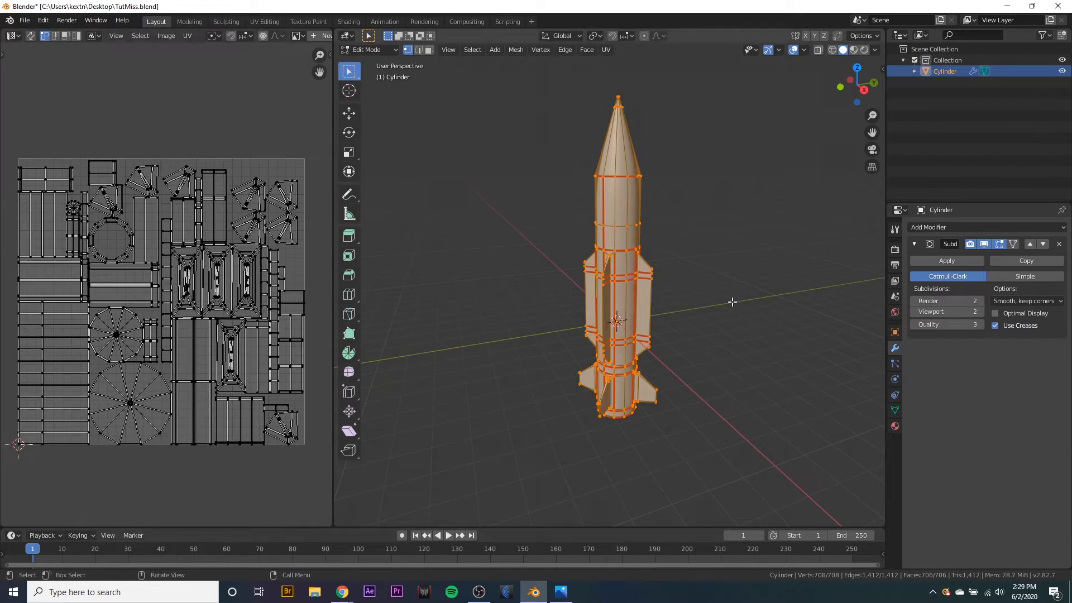
middle_click_drag(731, 302, 332, 99)
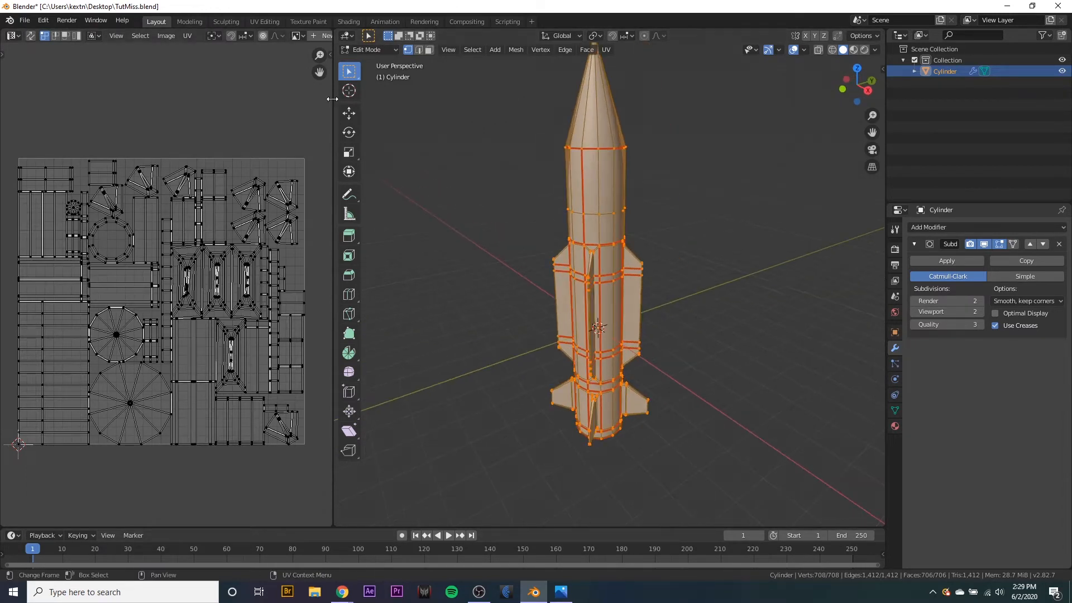
left_click_drag(332, 99, 391, 98)
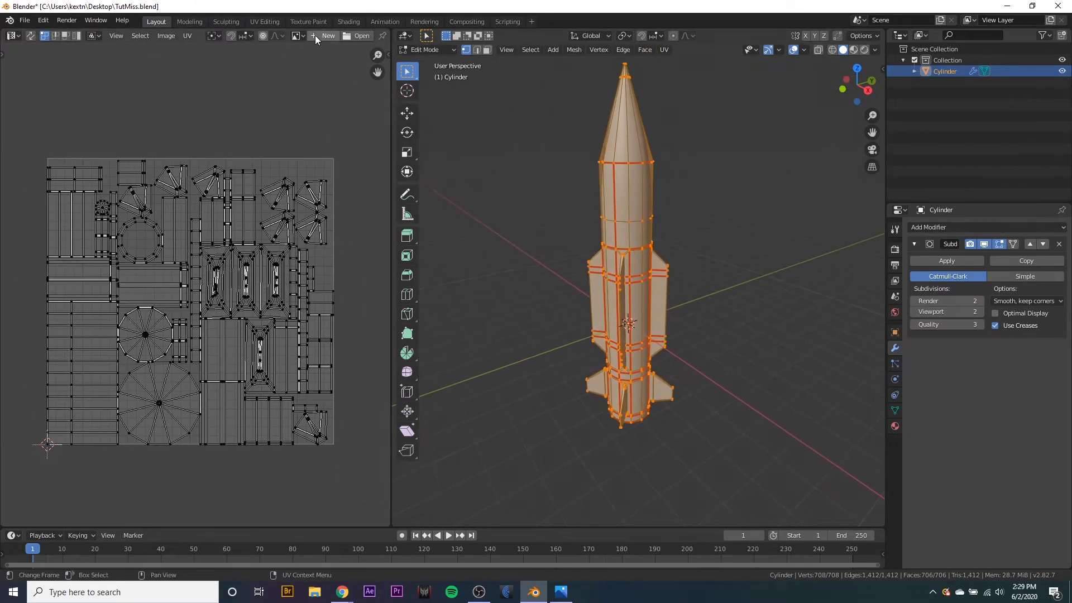
- Create a blank 1024 x 1024 px image named Untitled with a black colour behind the UV layout
left_click(315, 35)
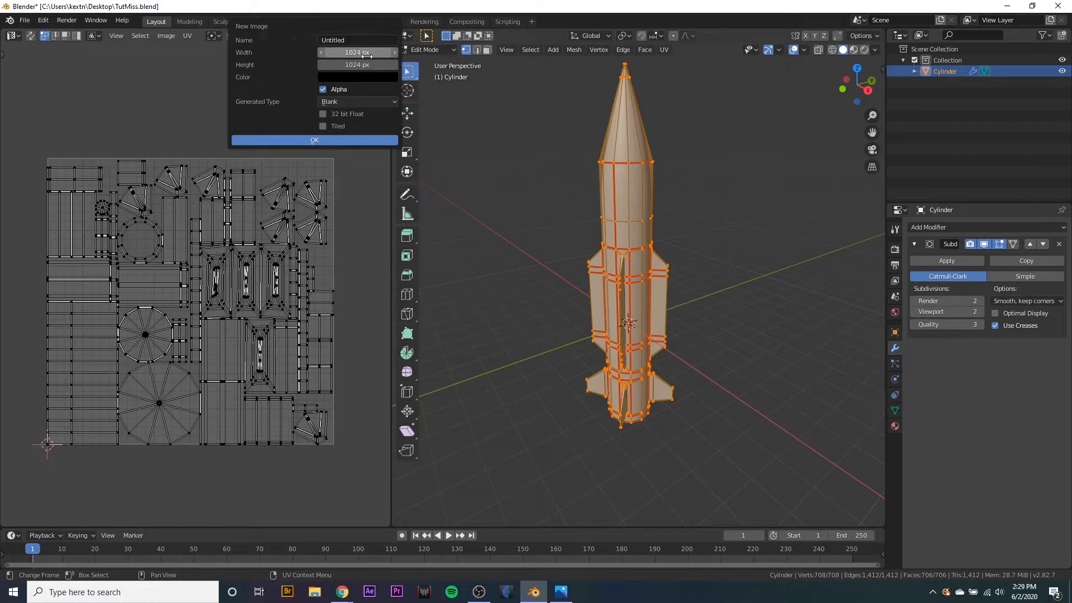
left_click(306, 139)
scroll(265, 237, "down", 7)
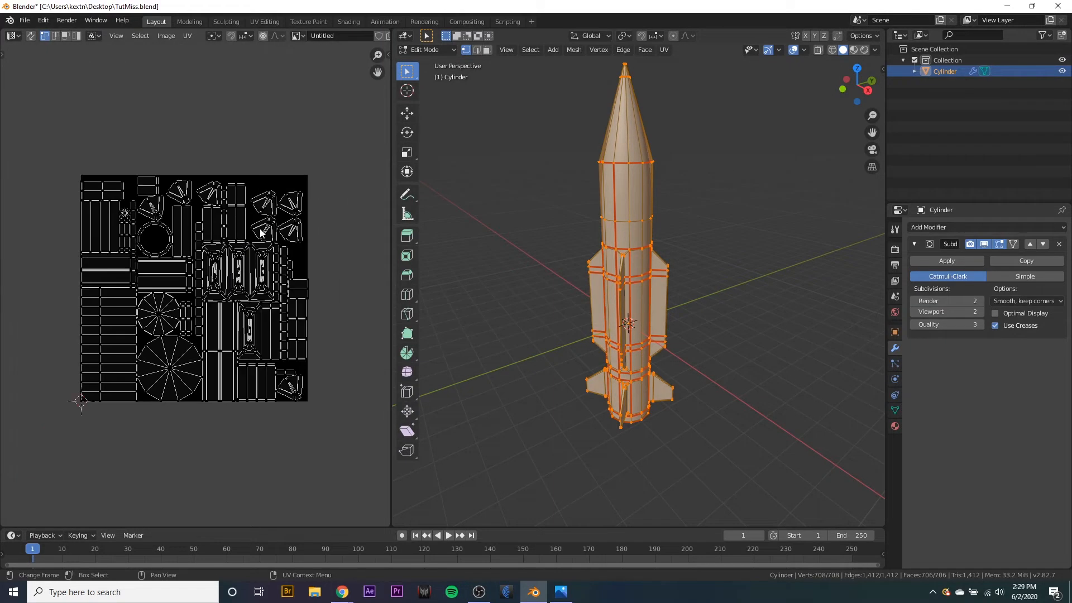
scroll(264, 236, "up", 2)
scroll(162, 219, "down", 1)
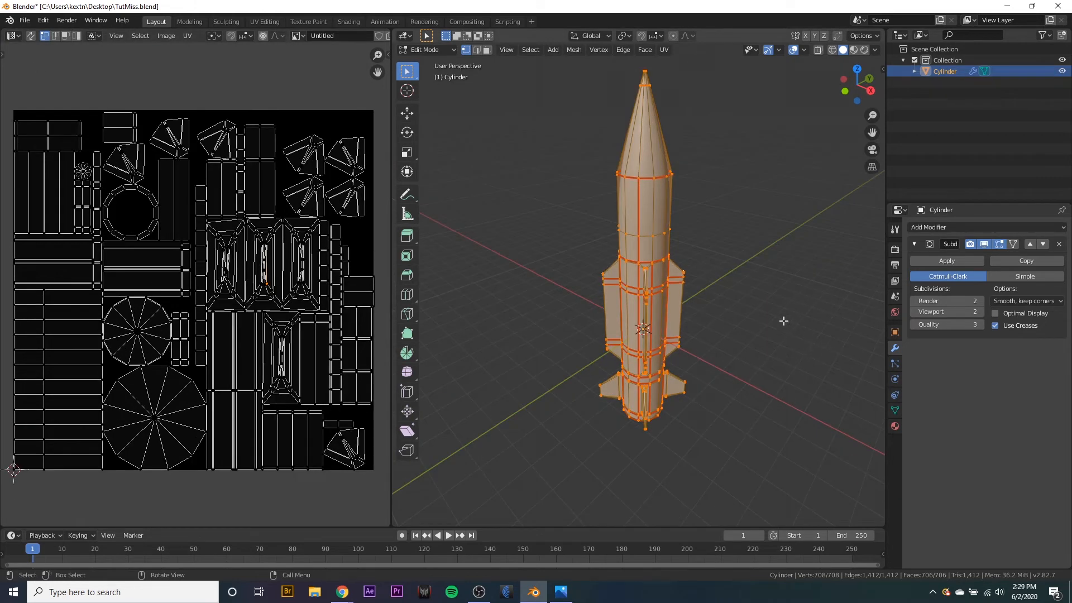
- Add a new material to the missile
middle_click_drag(783, 321, 823, 371)
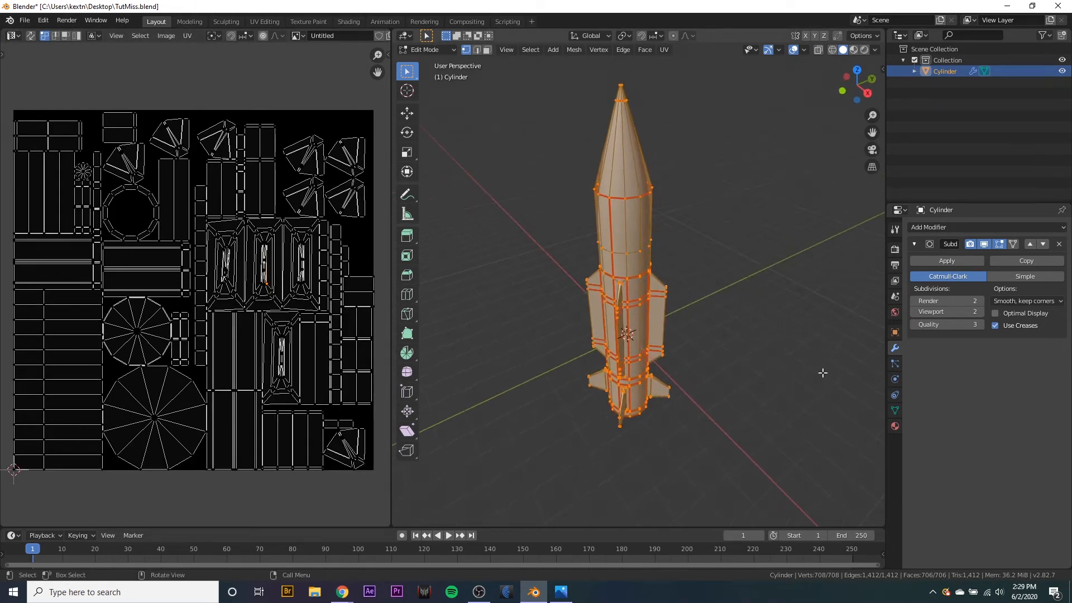
left_click(895, 428)
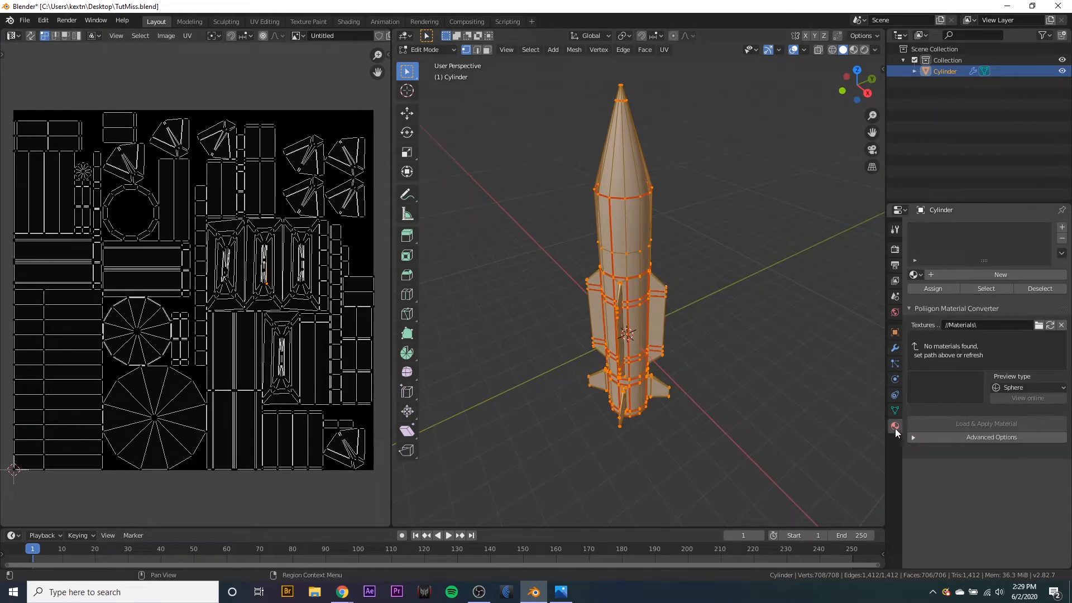
left_click(975, 275)
scroll(966, 371, "down", 1)
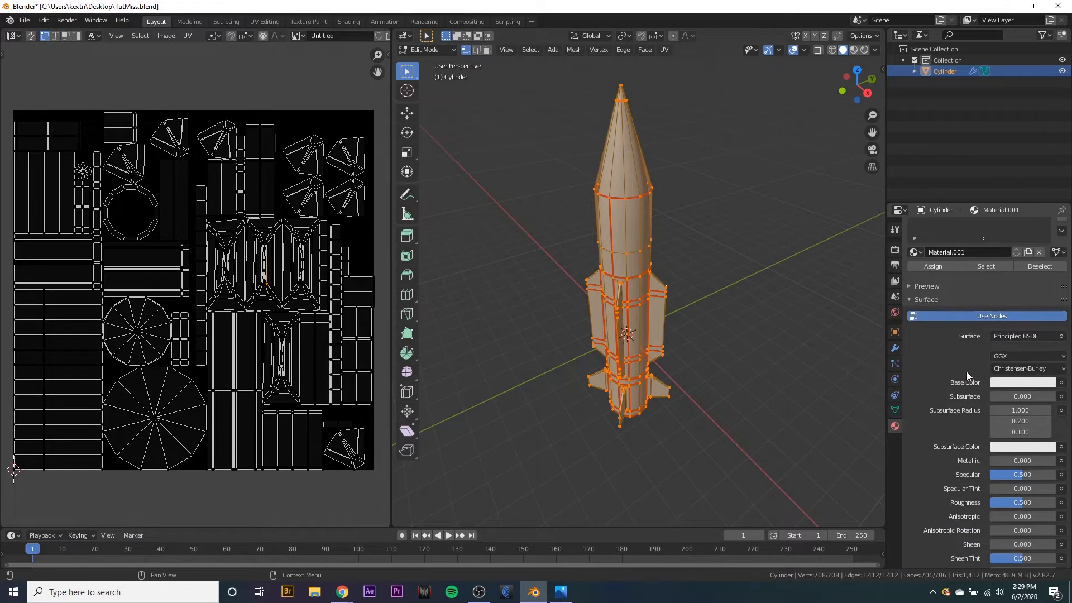
- Feed the material's Base Color from an Image Texture that uses the Untitled image
left_click(1061, 383)
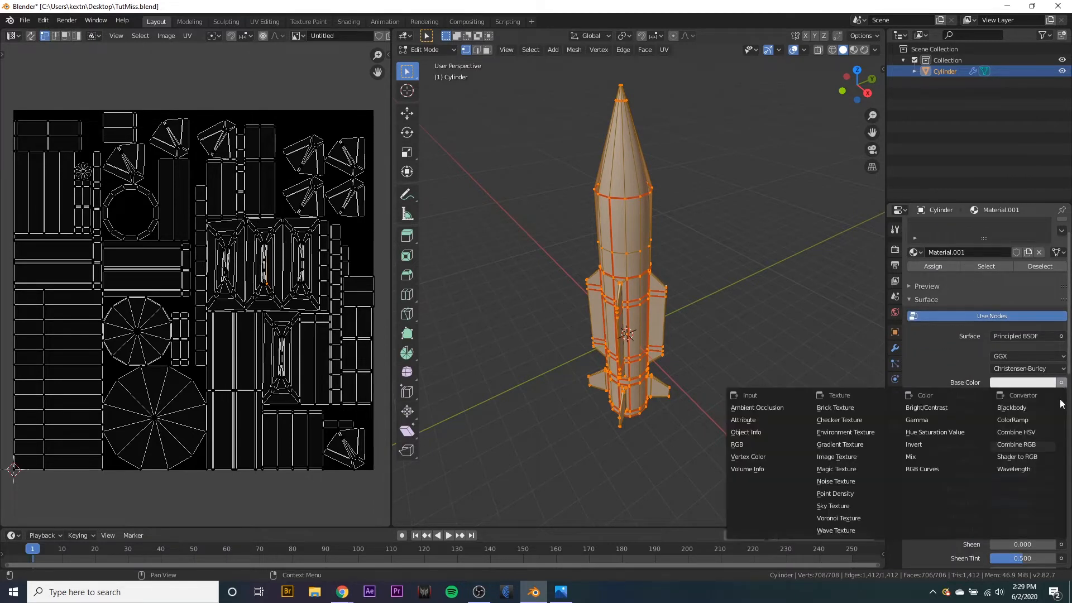
left_click(850, 458)
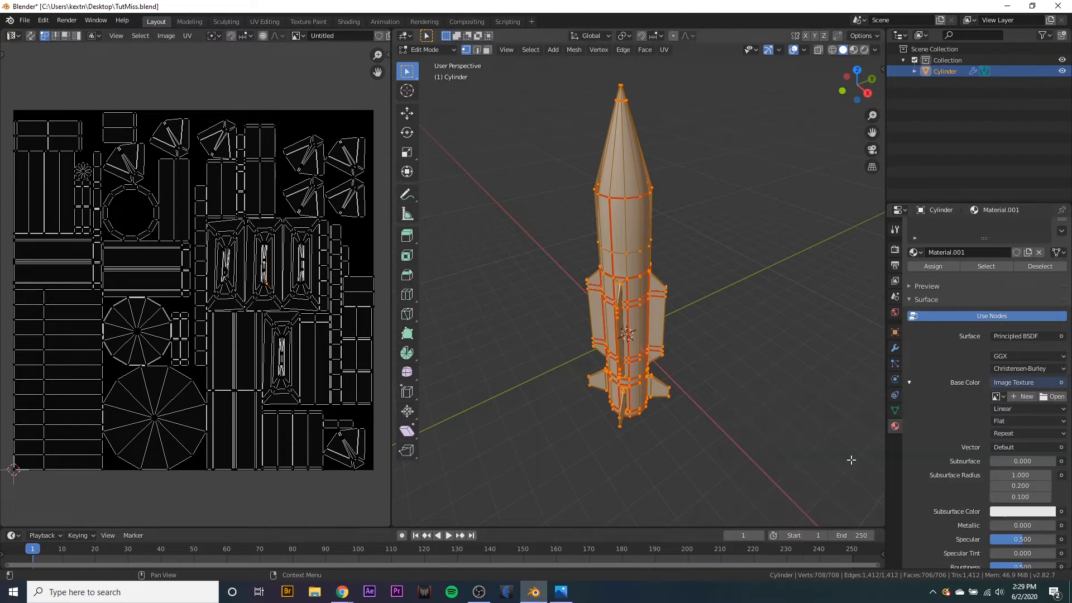
left_click(996, 396)
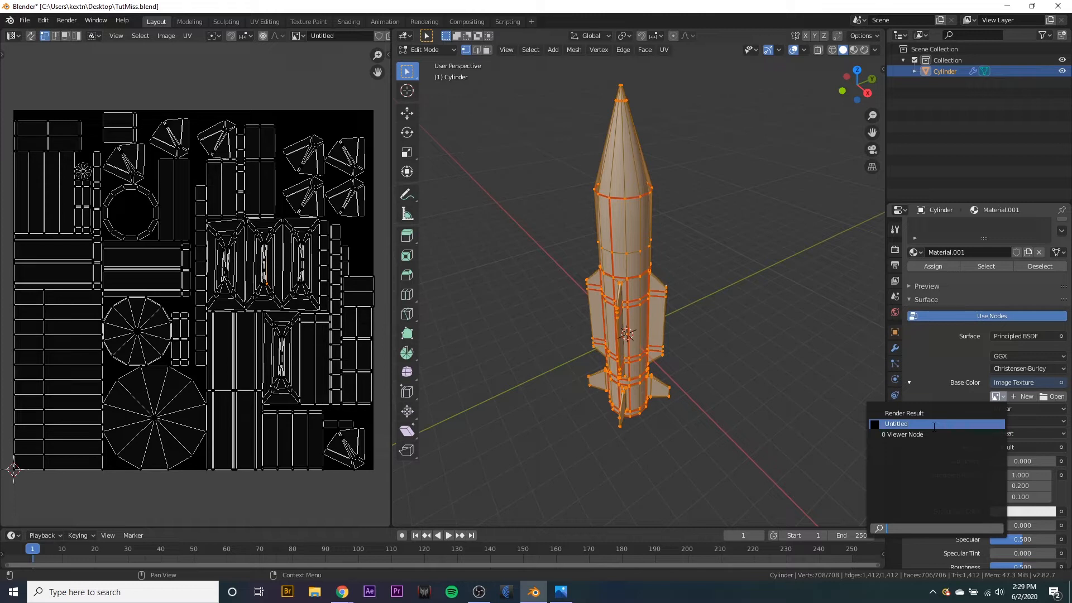
left_click(933, 426)
middle_click_drag(675, 359, 703, 345)
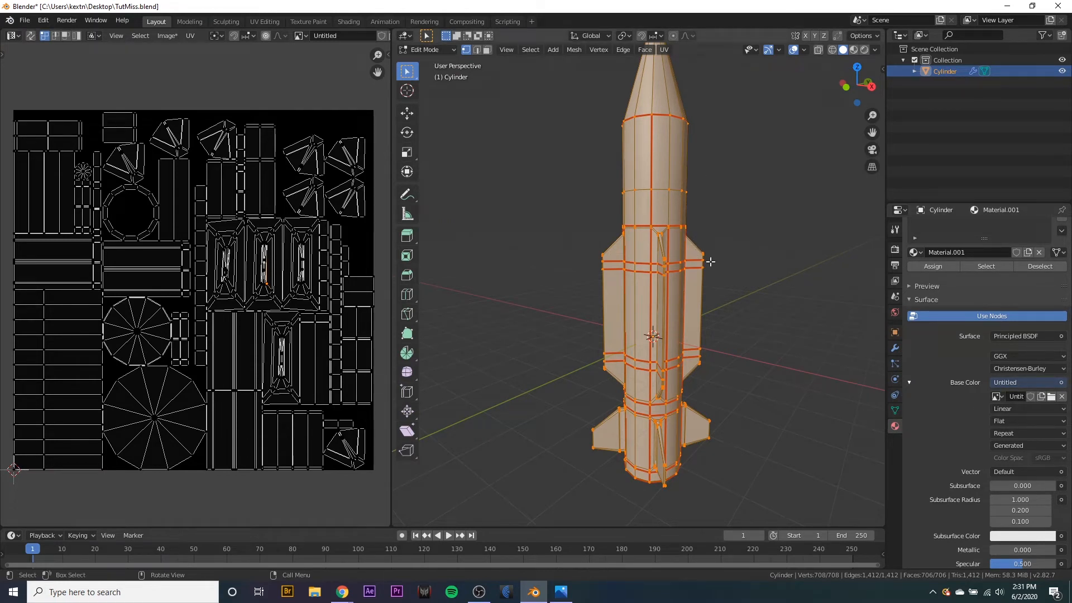
- Reselect the whole missile mesh and switch it to Texture Paint mode
key("alt+a")
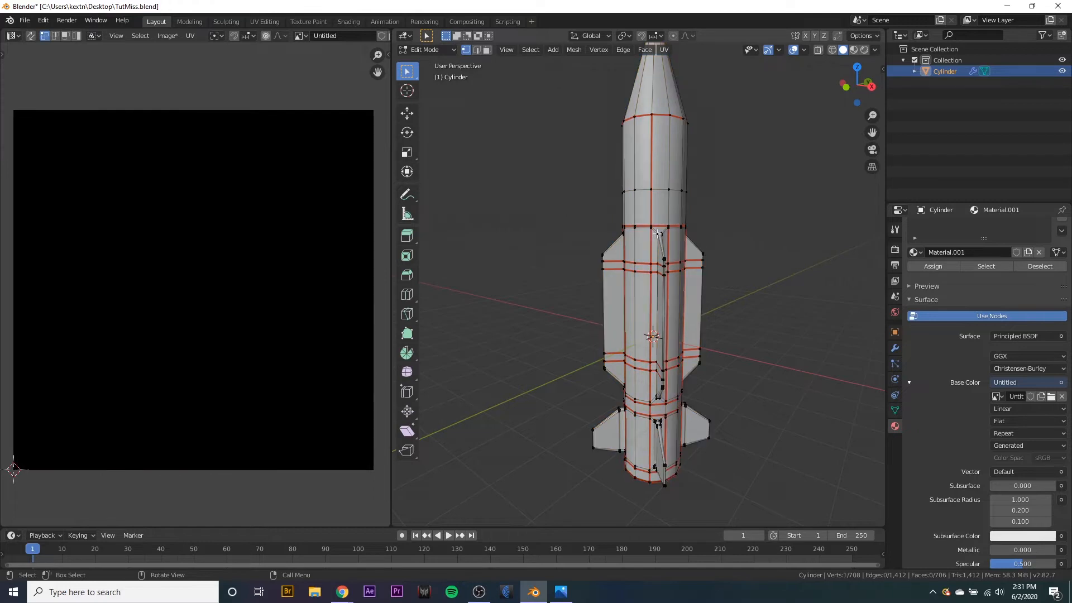
key("a")
left_click(430, 50)
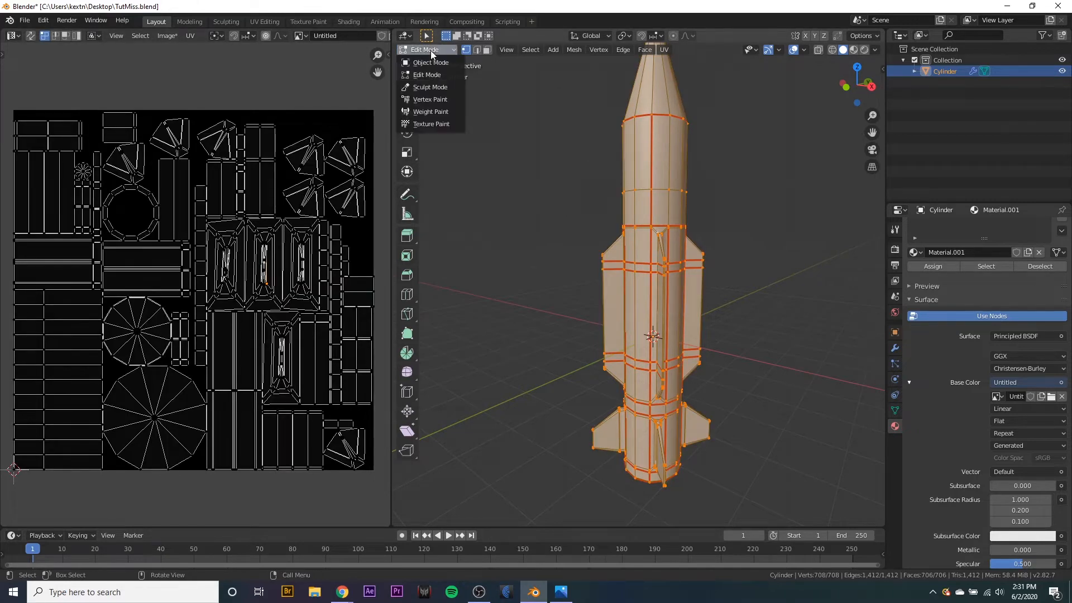
left_click(440, 123)
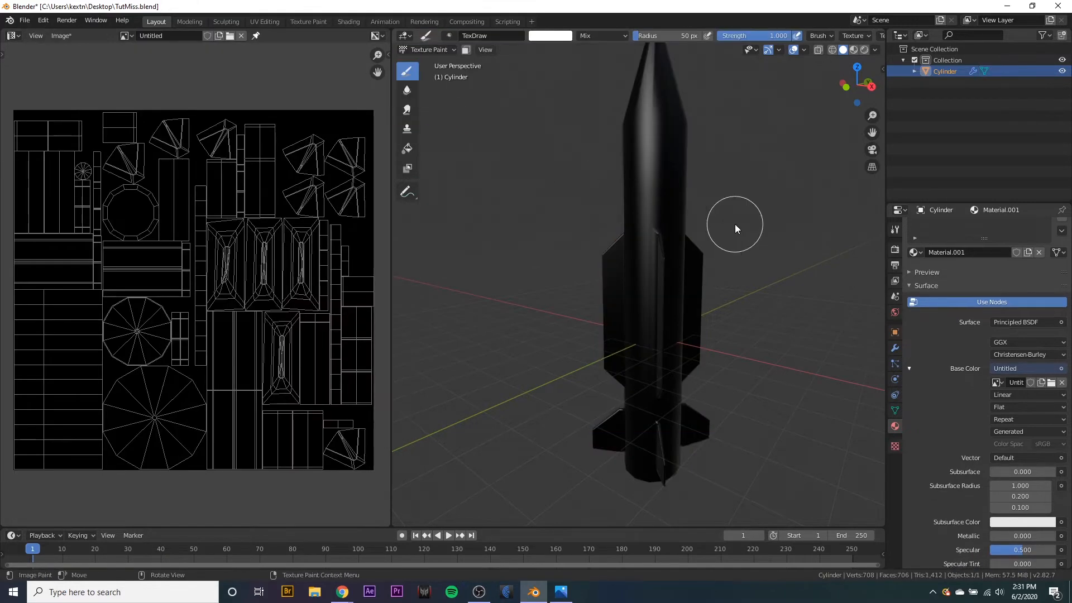
- Change the UV editor to an Image Editor in Paint mode showing the Untitled image
left_click(10, 36)
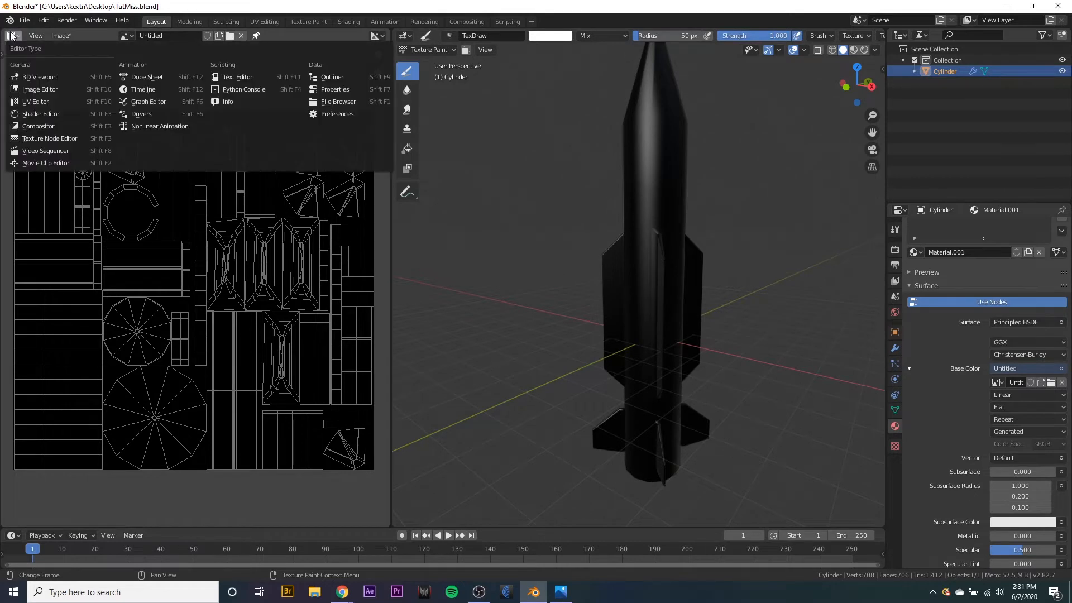
left_click(39, 95)
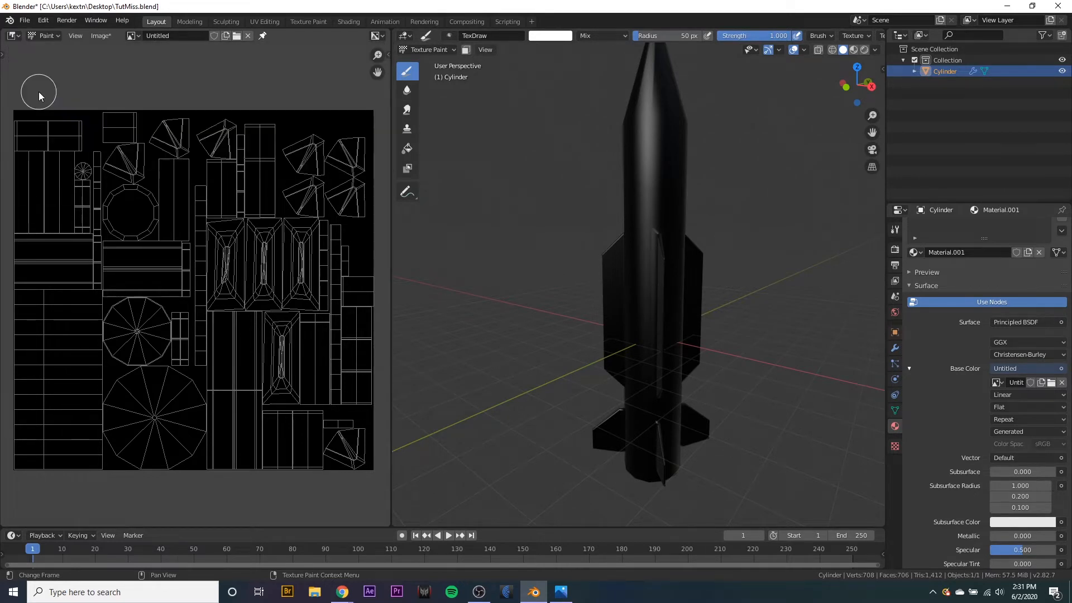
left_click(132, 37)
left_click(132, 37)
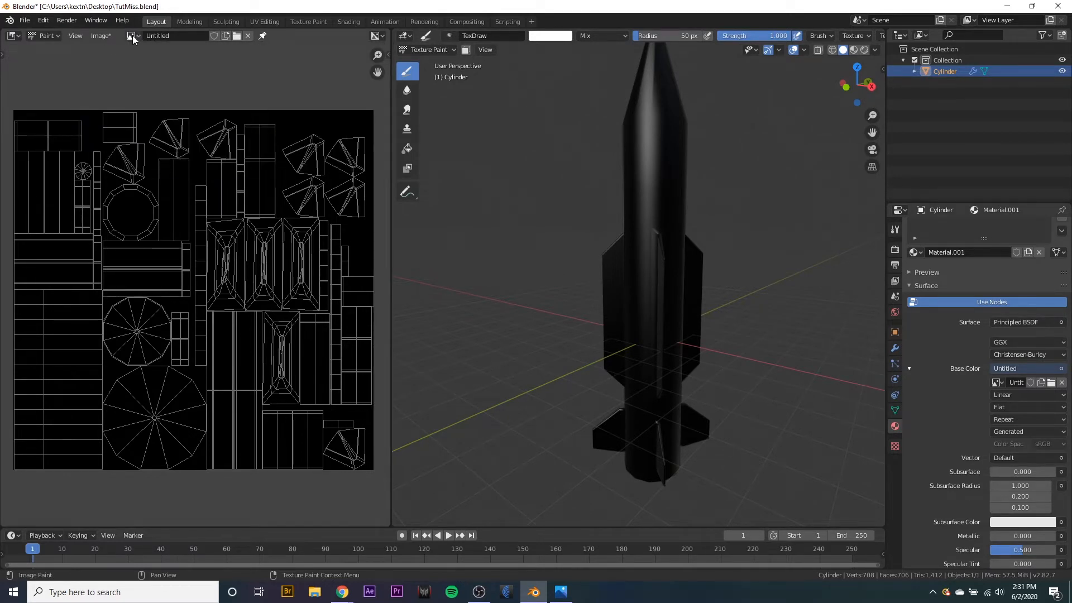
left_click(43, 37)
left_click(49, 49)
left_click(45, 36)
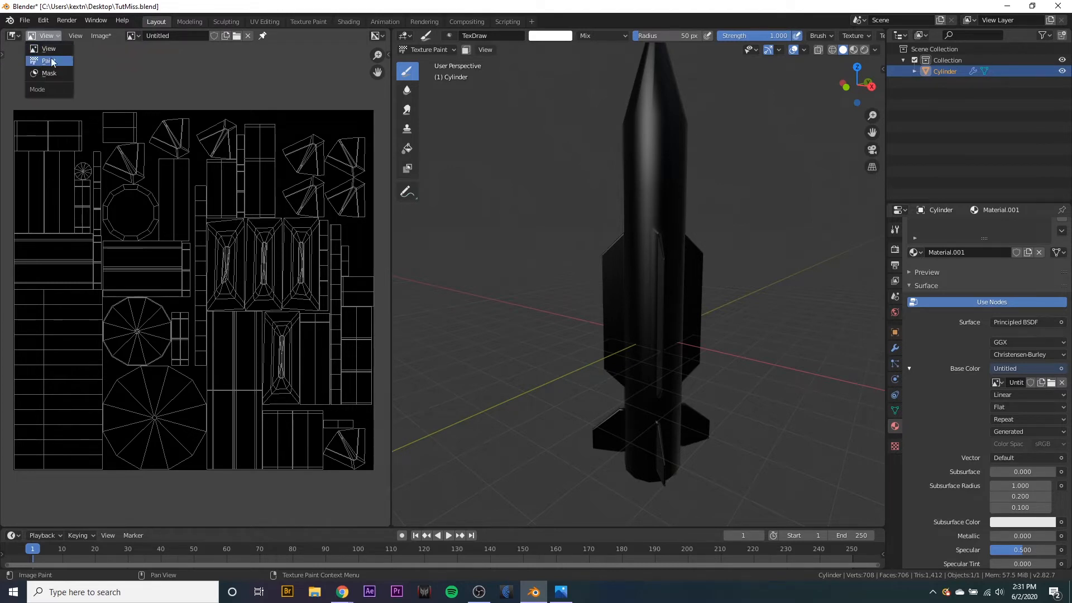
left_click(49, 62)
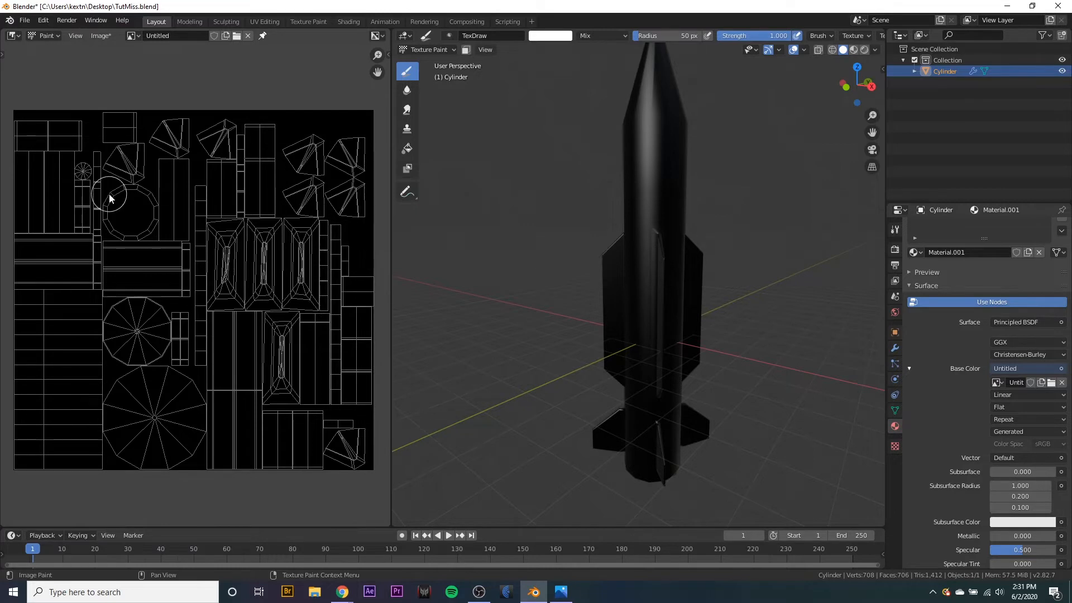
- Try freehand white brush strokes on the image and across the missile body, and undo them
mouse_move(110, 199)
left_mouse_down()
mouse_move(140, 223)
mouse_move(121, 249)
mouse_move(162, 313)
mouse_move(223, 290)
mouse_move(206, 335)
left_mouse_up()
key("ctrl+z")
left_click(638, 181)
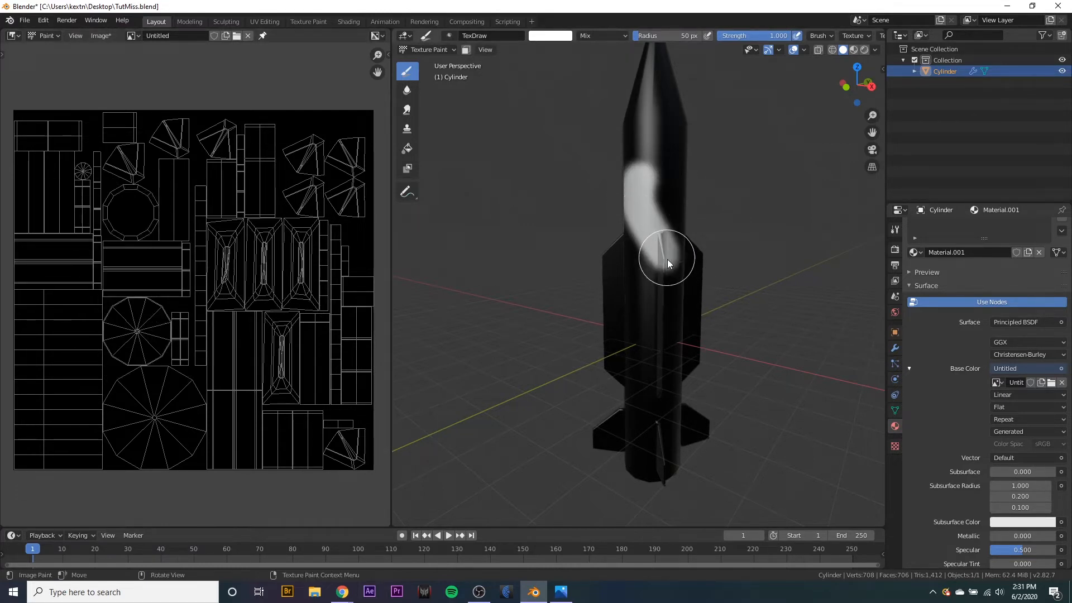
left_click_drag(668, 259, 628, 310)
mouse_move(453, 281)
middle_mouse_down()
mouse_move(514, 243)
mouse_move(639, 224)
mouse_move(641, 199)
mouse_move(564, 222)
middle_mouse_up()
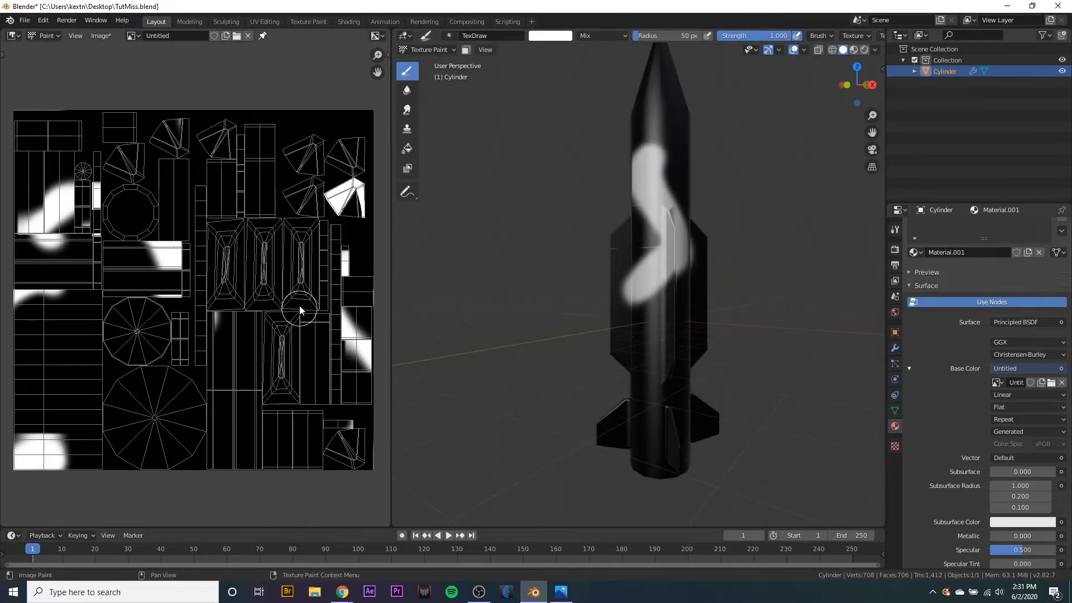
key("ctrl+z")
- In Edit Mode, select all the body faces of the upper band between the large fins, around the missile
mouse_move(691, 300)
middle_mouse_down()
mouse_move(660, 304)
mouse_move(614, 287)
mouse_move(651, 290)
middle_mouse_up()
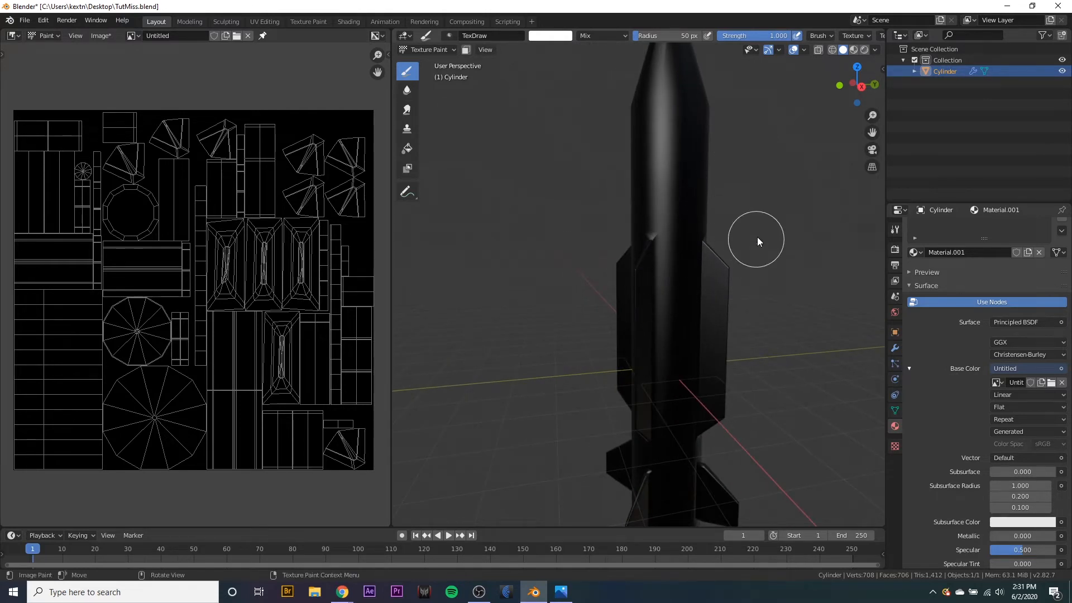
middle_click_drag(757, 241, 718, 232)
left_click(416, 49)
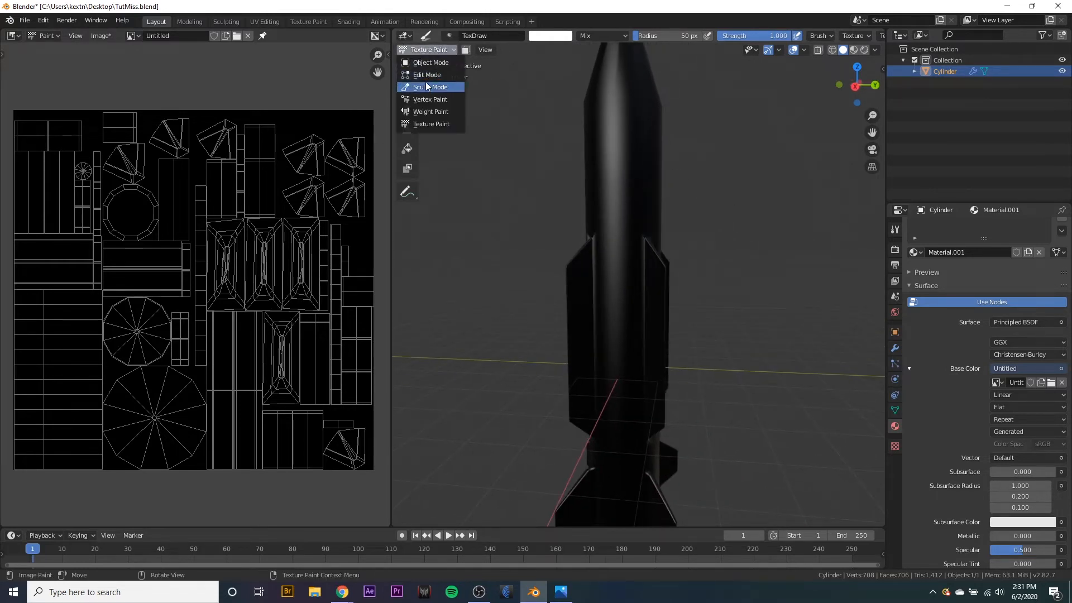
left_click(424, 73)
middle_click_drag(614, 277, 630, 293)
left_click(616, 259)
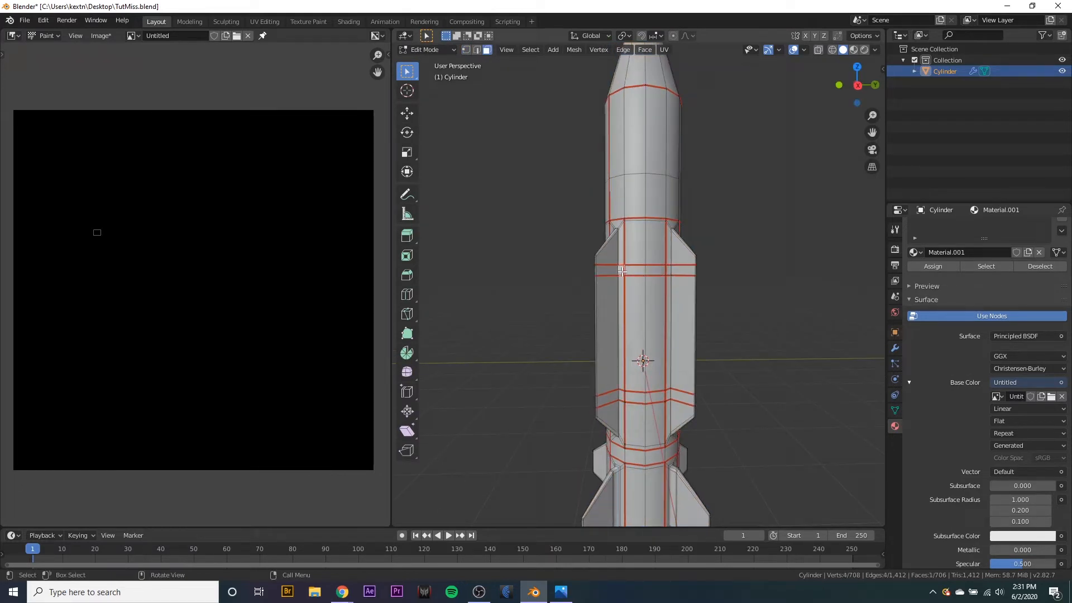
left_click(656, 272, "shift")
middle_click_drag(657, 273, 480, 273)
left_click(636, 277, "shift")
left_click(538, 271, "shift")
left_click(609, 253, "shift")
middle_click_drag(642, 257, 536, 265)
left_click(803, 261, "shift")
middle_click_drag(807, 263, 740, 276)
left_click(822, 287, "shift")
middle_click_drag(821, 287, 784, 283)
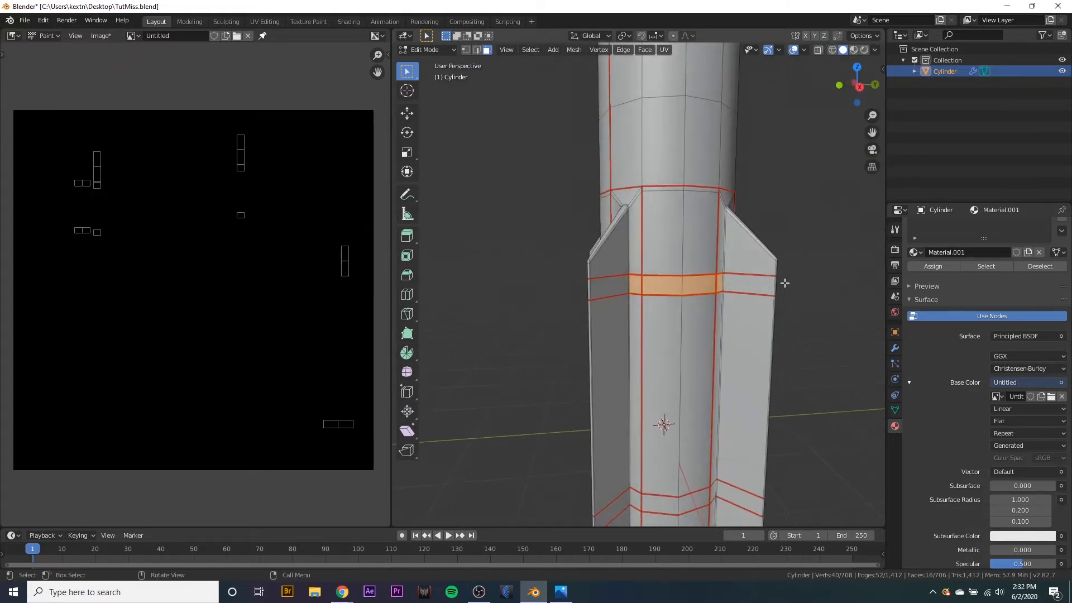
- Show the Subdivision Surface modifier in the viewport and hide it again
left_click(895, 348)
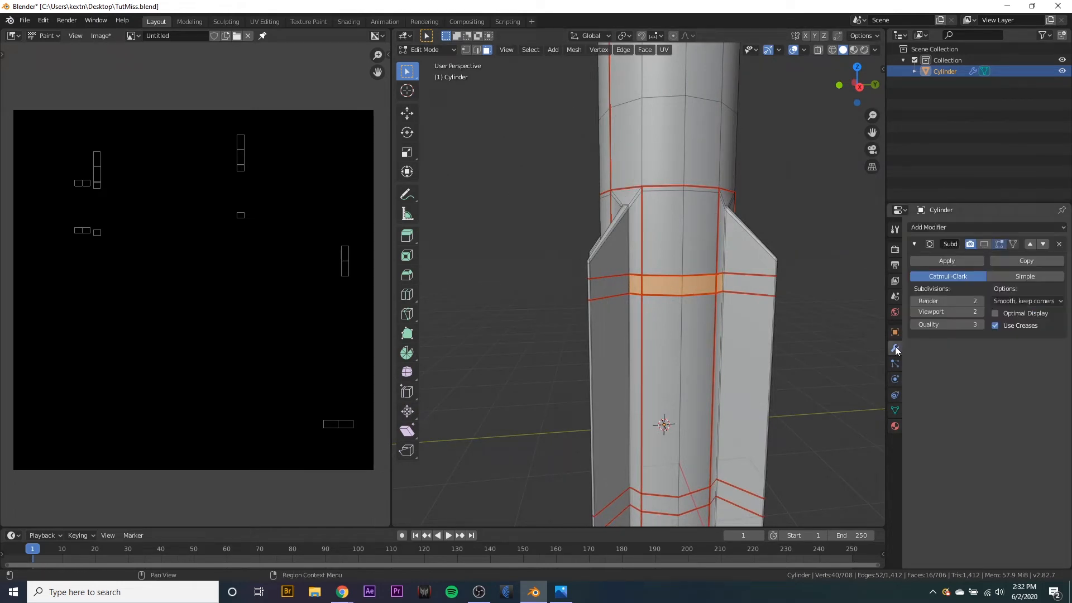
left_click(988, 245)
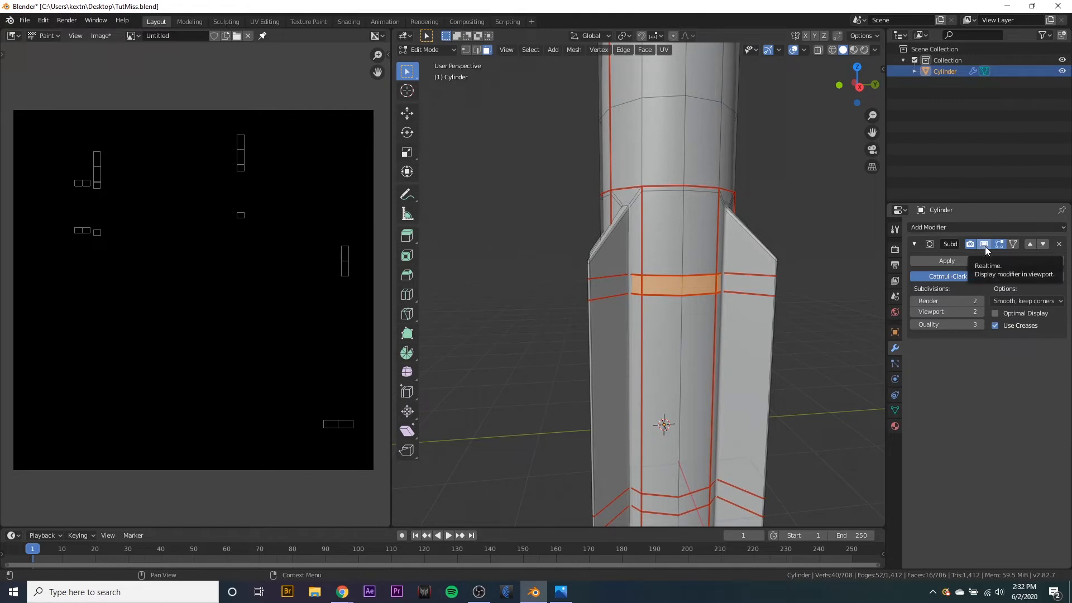
left_click(985, 245)
- Return the missile to Texture Paint mode and restrict painting to the selected band faces with the face selection mask
middle_click_drag(699, 305, 457, 182)
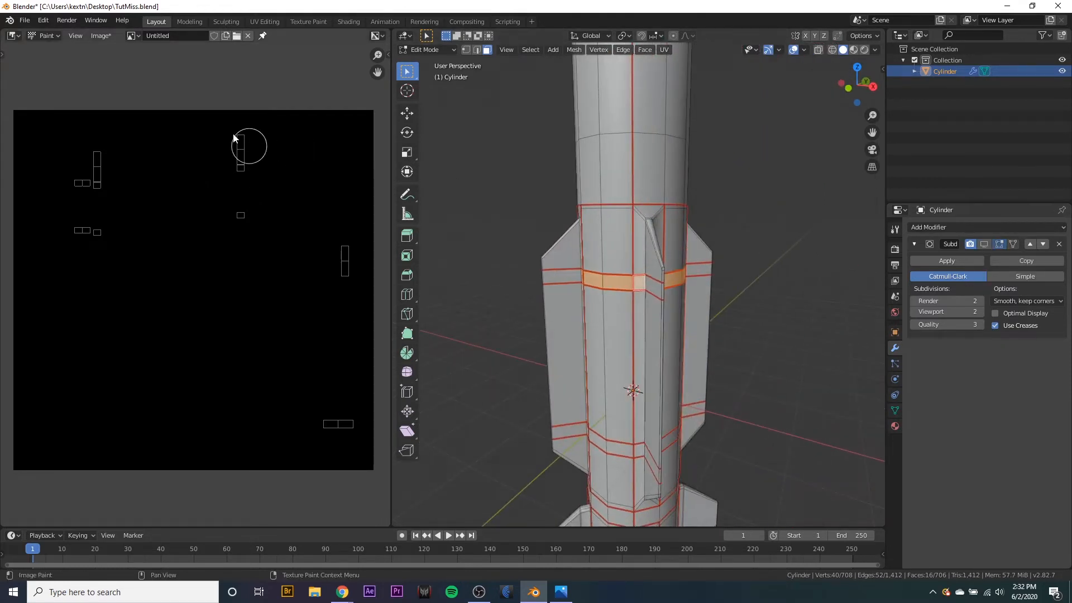
mouse_move(685, 334)
middle_mouse_down()
mouse_move(685, 359)
mouse_move(636, 308)
mouse_move(749, 311)
mouse_move(591, 311)
mouse_move(659, 322)
mouse_move(642, 315)
middle_mouse_up()
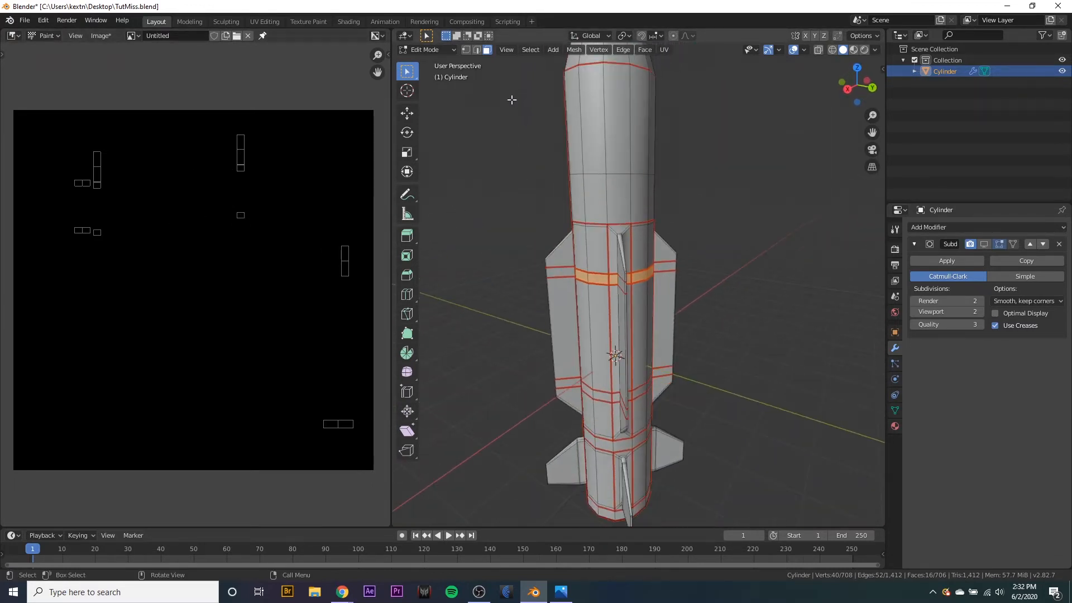
left_click(425, 50)
left_click(432, 122)
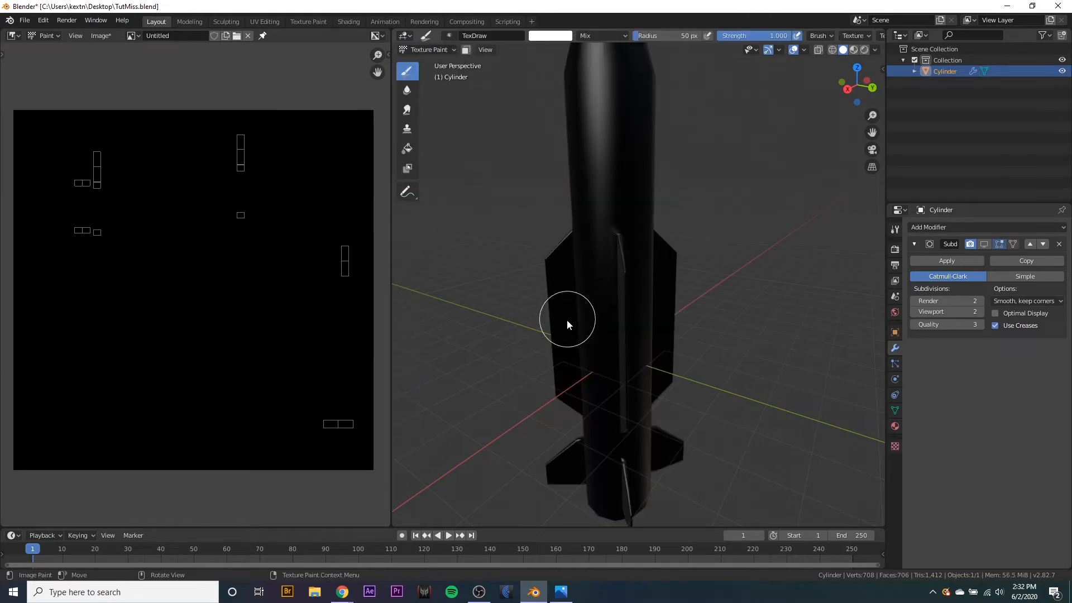
left_click(466, 50)
- Try a white brush stroke over the masked upper band and undo it
mouse_move(629, 294)
middle_mouse_down()
mouse_move(664, 256)
mouse_move(712, 295)
middle_mouse_up()
left_click(575, 276)
mouse_move(567, 303)
middle_mouse_down()
mouse_move(558, 332)
mouse_move(695, 320)
mouse_move(619, 333)
middle_mouse_up()
key("ctrl+z")
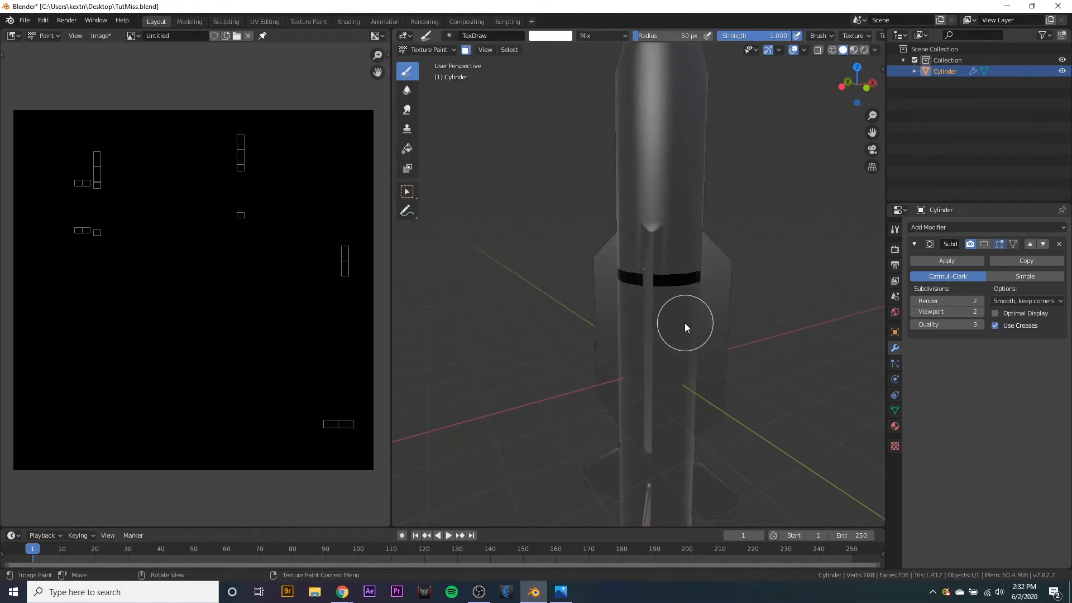
mouse_move(684, 323)
middle_mouse_down()
mouse_move(587, 306)
mouse_move(634, 323)
mouse_move(629, 296)
middle_mouse_up()
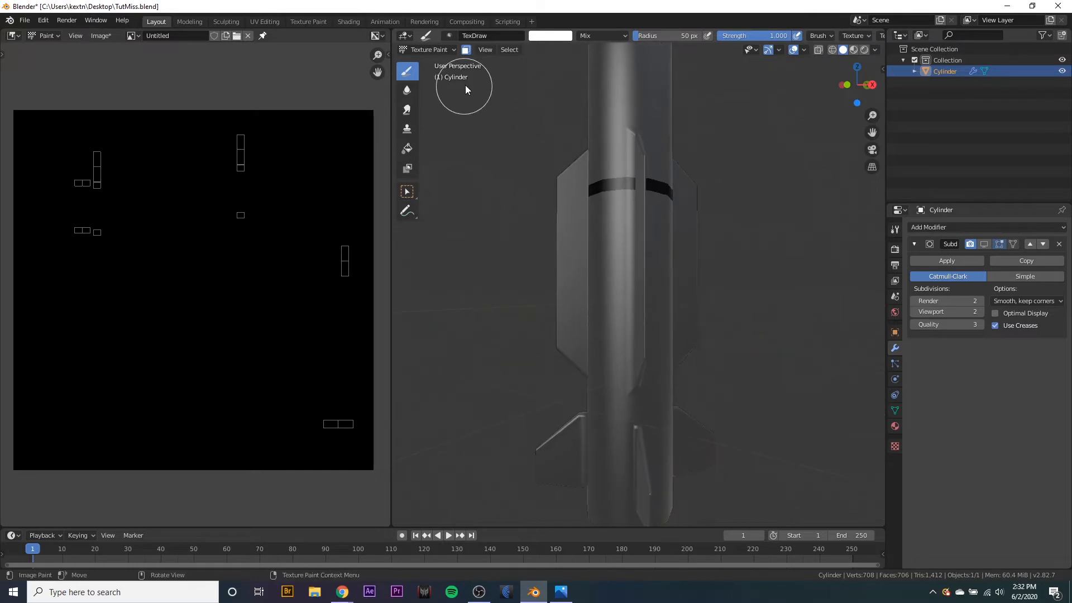
- In Edit Mode, add the body faces of the lower band between the large fins to the selection, around the missile
left_click(427, 52)
left_click(427, 77)
middle_click_drag(654, 421, 580, 282)
left_click(654, 279, "shift")
left_click(676, 280, "shift")
left_click(691, 280, "shift")
left_click(619, 281, "shift")
left_click(641, 285, "shift")
left_click(624, 282, "shift")
left_click(657, 281, "shift")
left_click(678, 283, "shift")
middle_click_drag(681, 282, 608, 285)
left_click(621, 284, "shift")
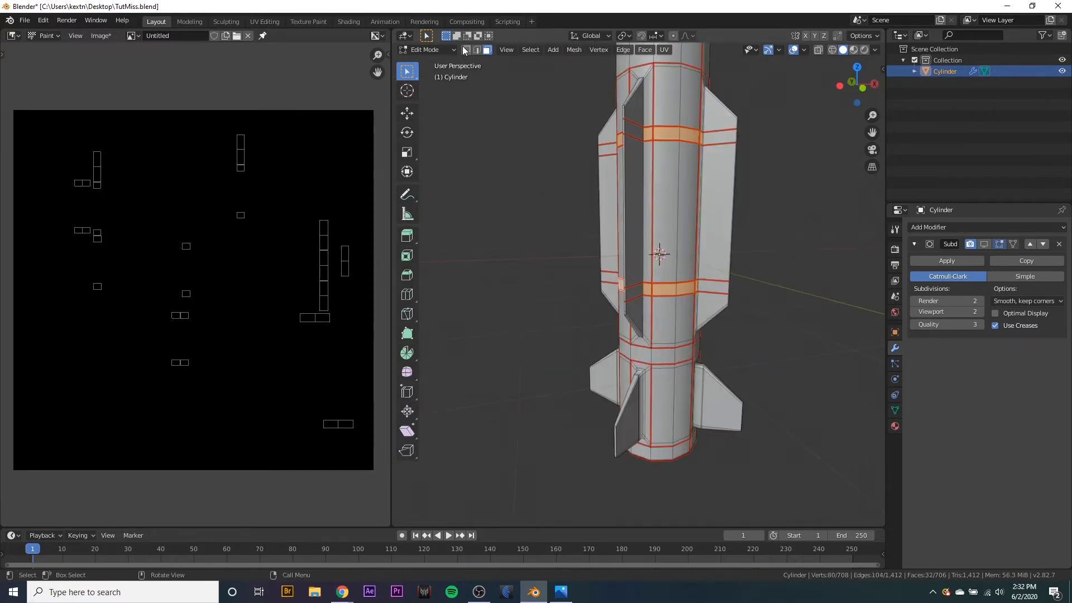
- Return to Texture Paint mode and set up the Fill brush with a white colour
left_click(438, 51)
left_click(430, 123)
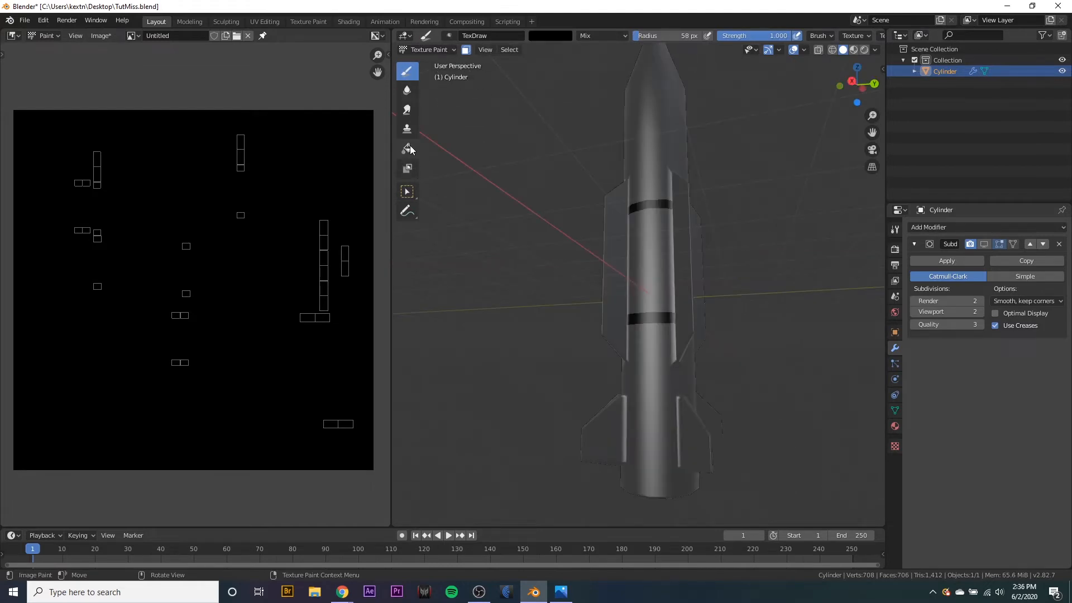
left_click(408, 148)
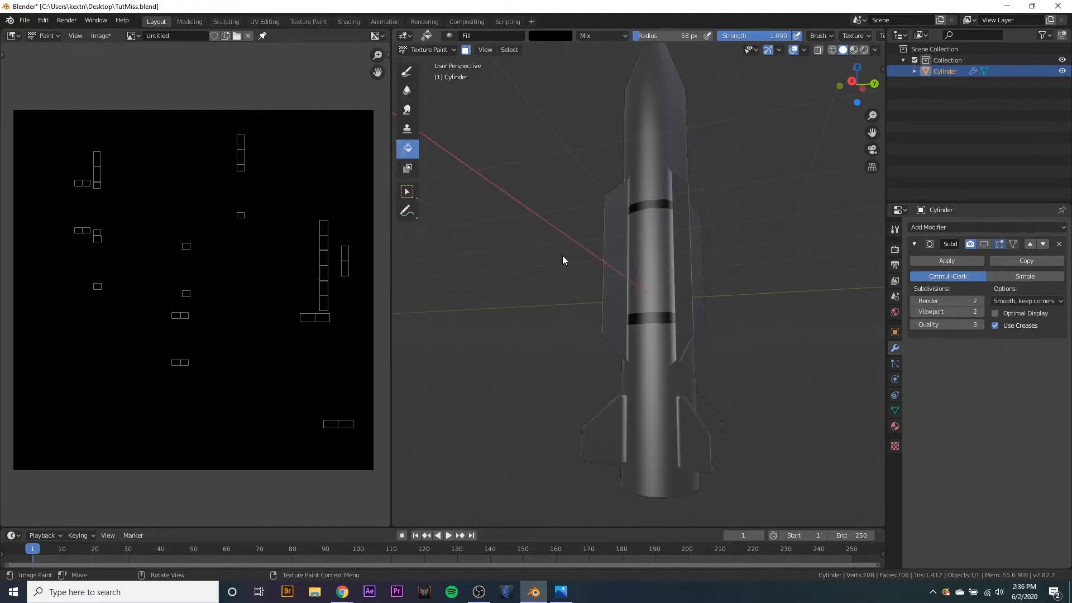
key("n")
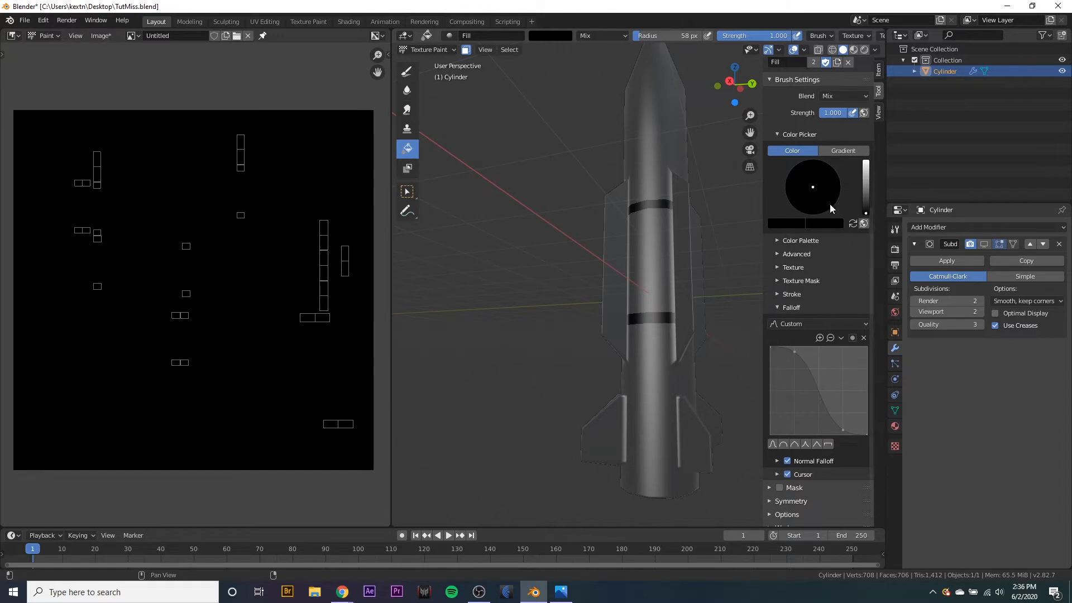
scroll(829, 203, "up", 6)
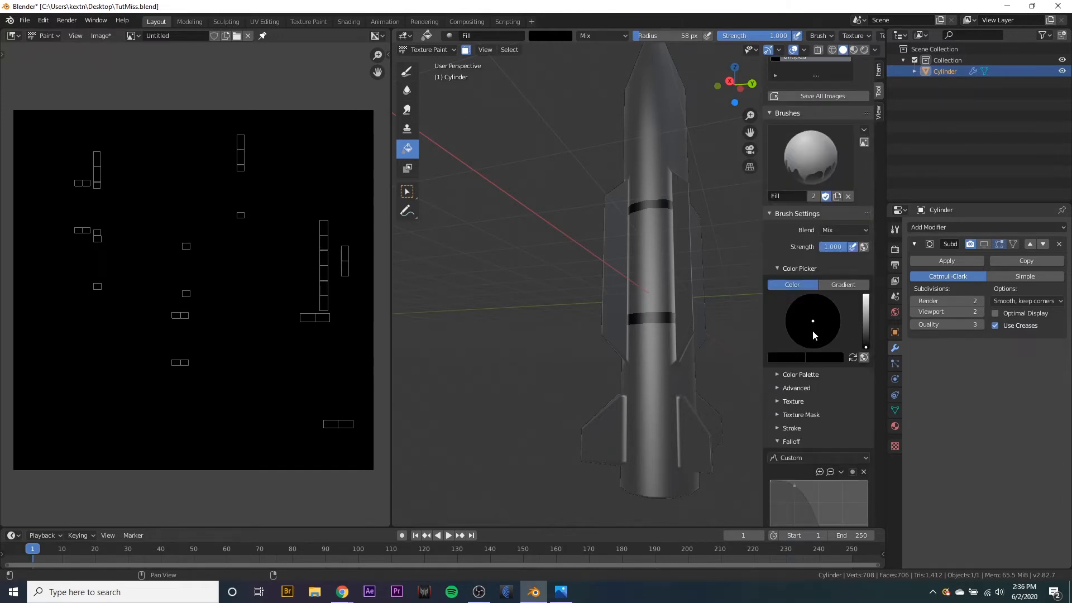
left_click_drag(865, 343, 865, 294)
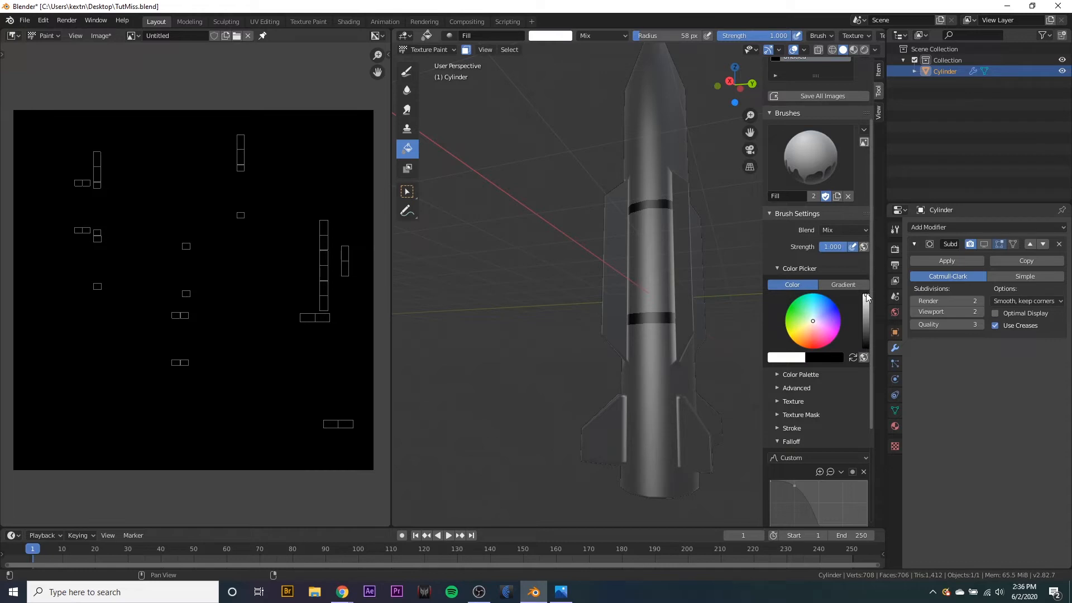
- Enable the subdivision modifier's viewport display and fill both selected bands with white
left_click(985, 245)
middle_click_drag(625, 253, 536, 320)
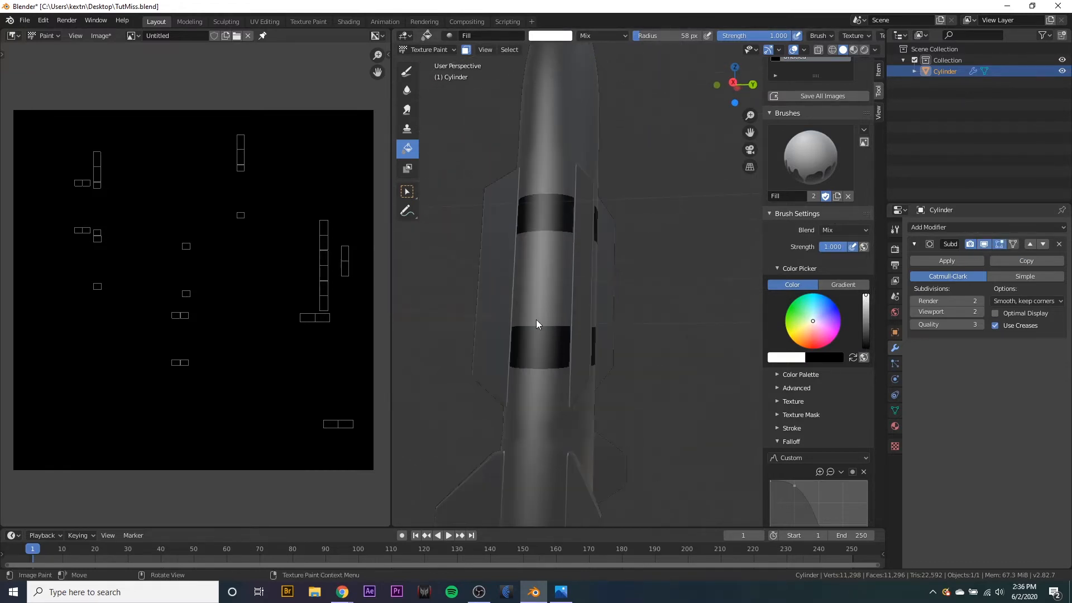
left_click(543, 356)
middle_click_drag(543, 356, 654, 371)
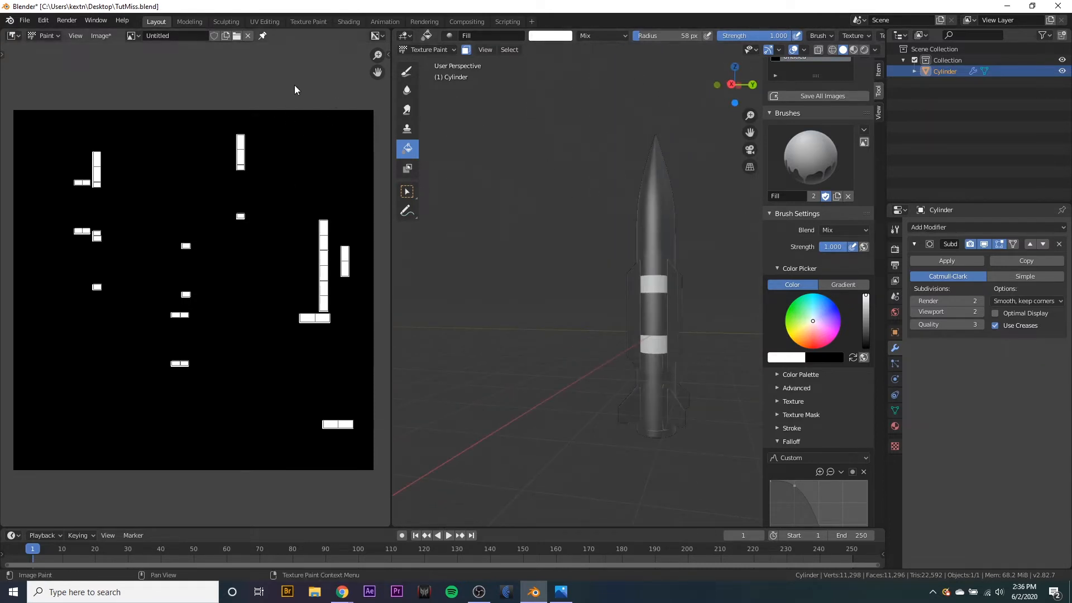
- Save the painted image to the Desktop as StripeTexture.png
left_click_drag(391, 89, 472, 95)
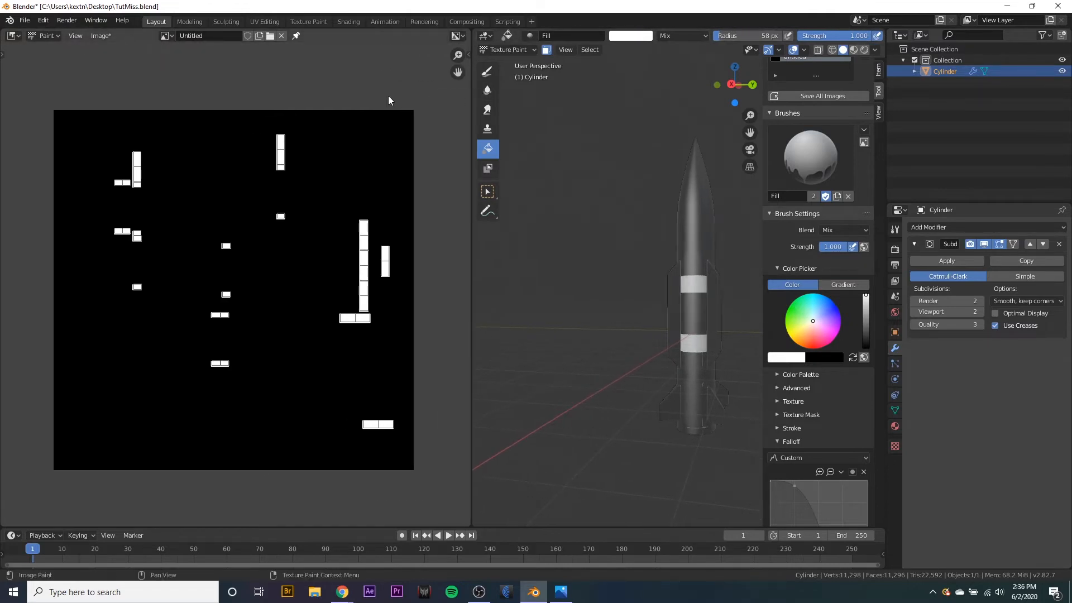
key("n")
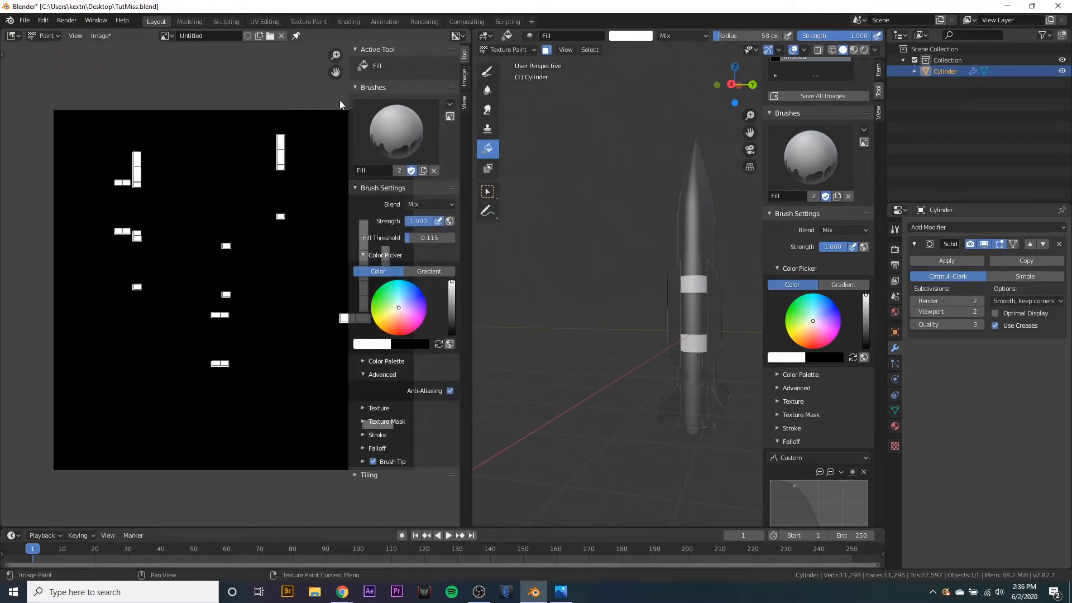
left_click(465, 76)
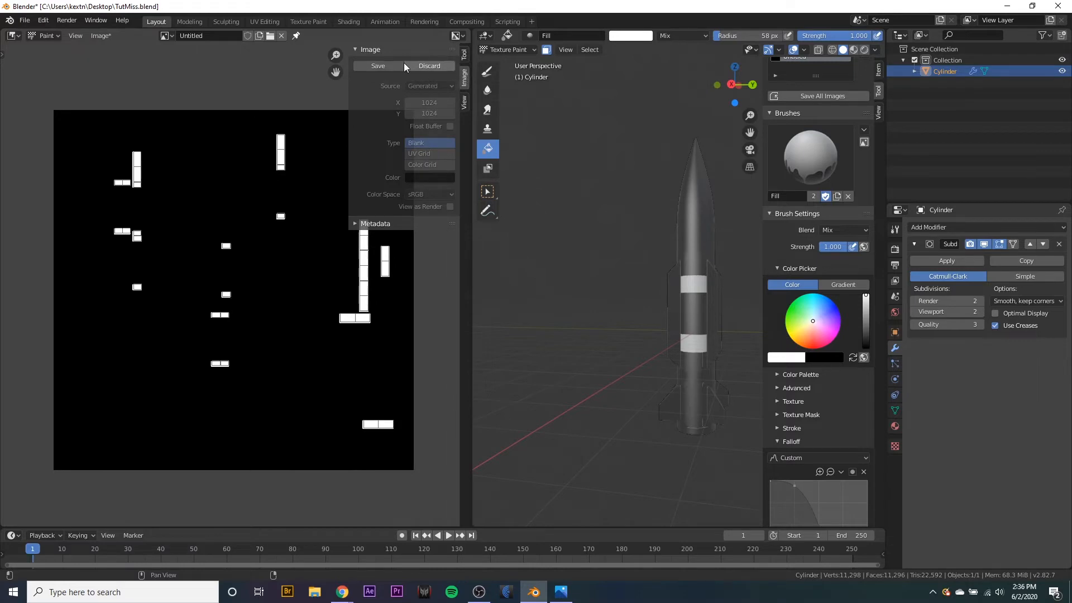
left_click(373, 66)
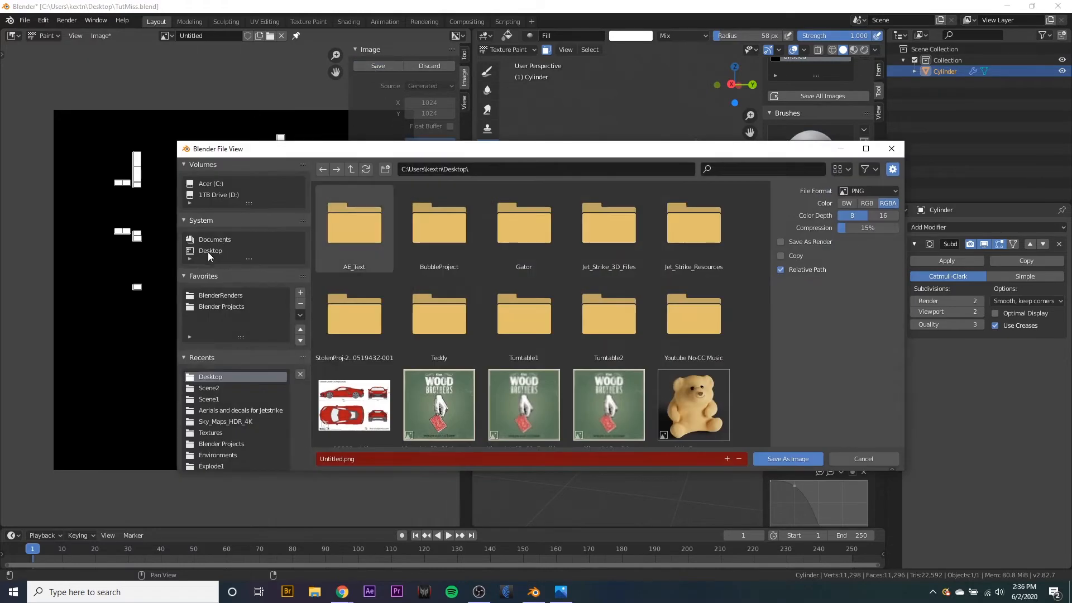
left_click(797, 460)
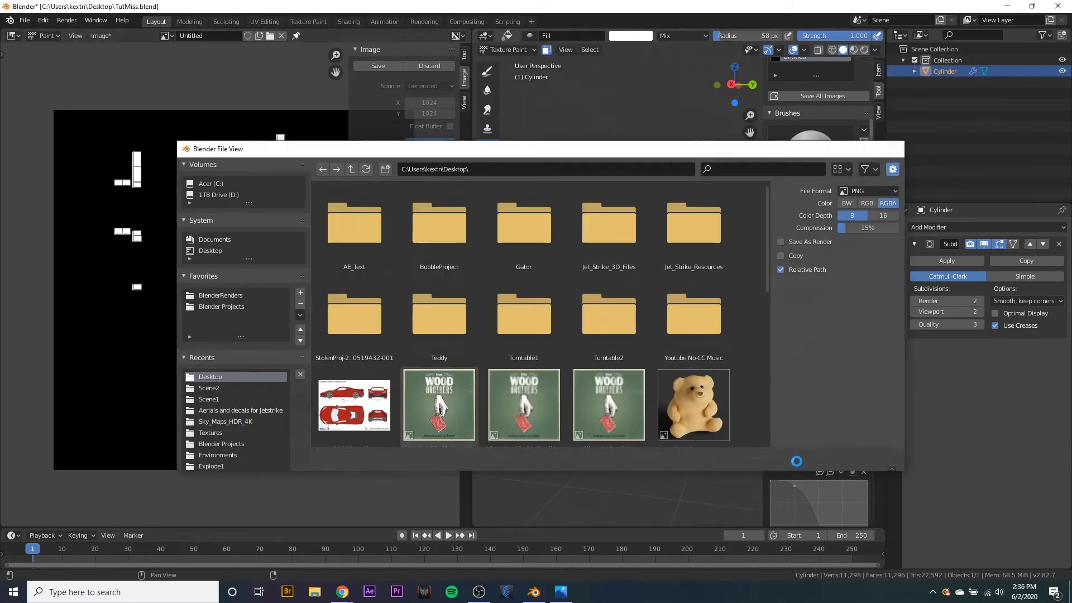
left_click_drag(472, 290, 410, 292)
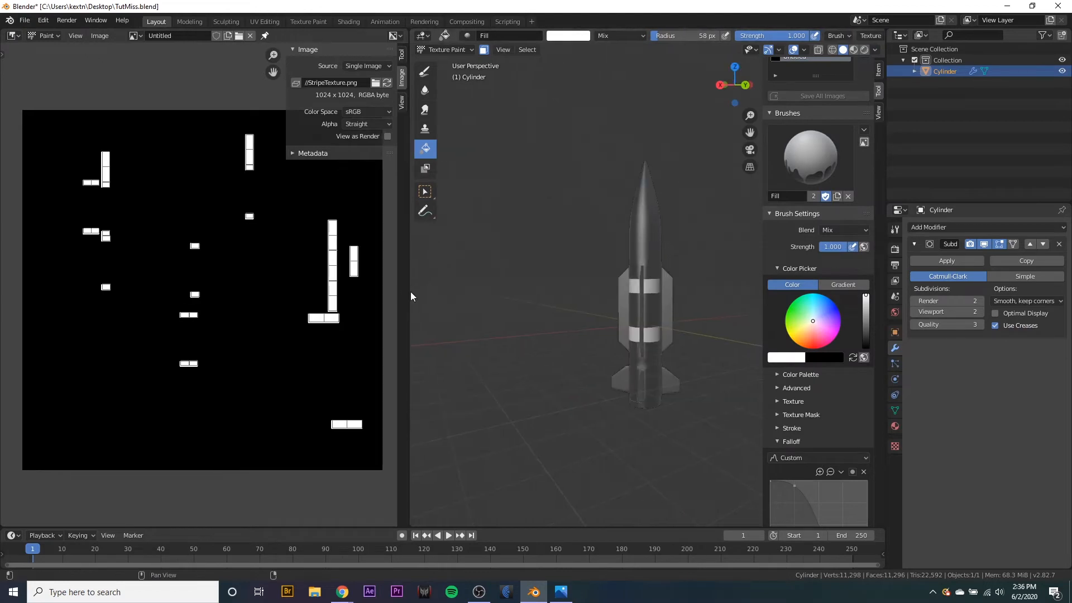
- Return the missile to Object Mode and display it with Material Preview shading
left_click(448, 49)
left_click(453, 57)
scroll(738, 333, "up", 2)
middle_click_drag(738, 333, 707, 334)
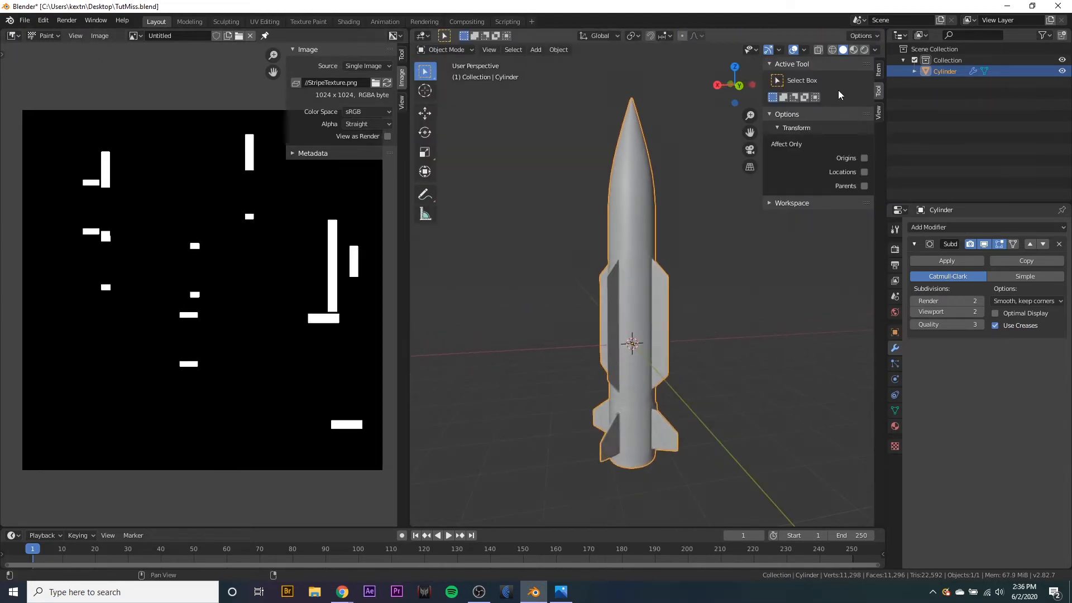
left_click(854, 49)
mouse_move(673, 251)
middle_mouse_down()
mouse_move(594, 306)
mouse_move(747, 265)
mouse_move(742, 216)
mouse_move(723, 248)
middle_mouse_up()
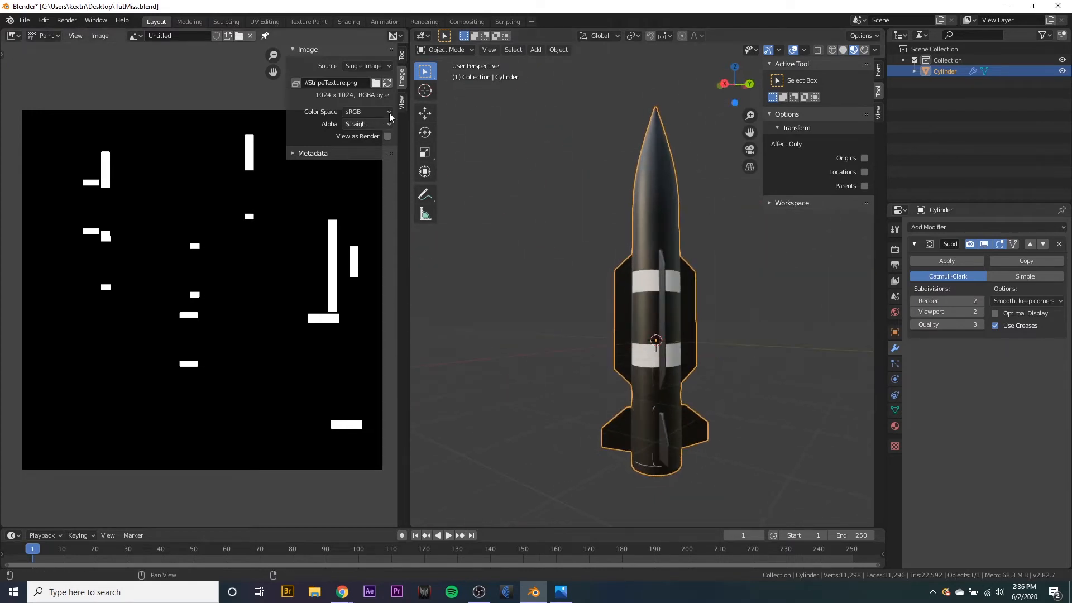
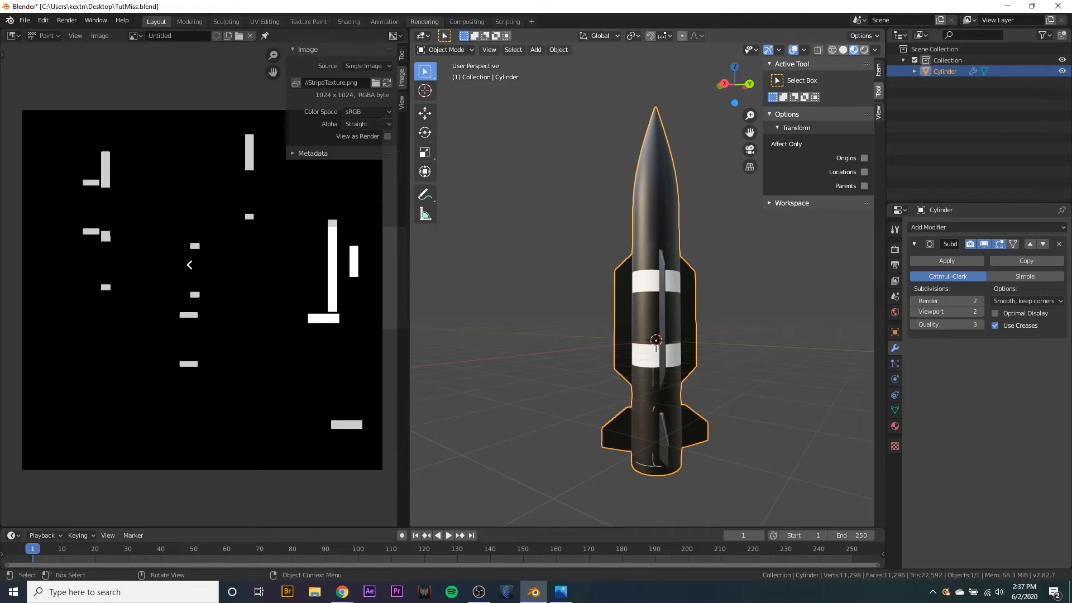
- Close the image editor by merging its area into the 3D viewport
left_click_drag(225, 250, 211, 283)
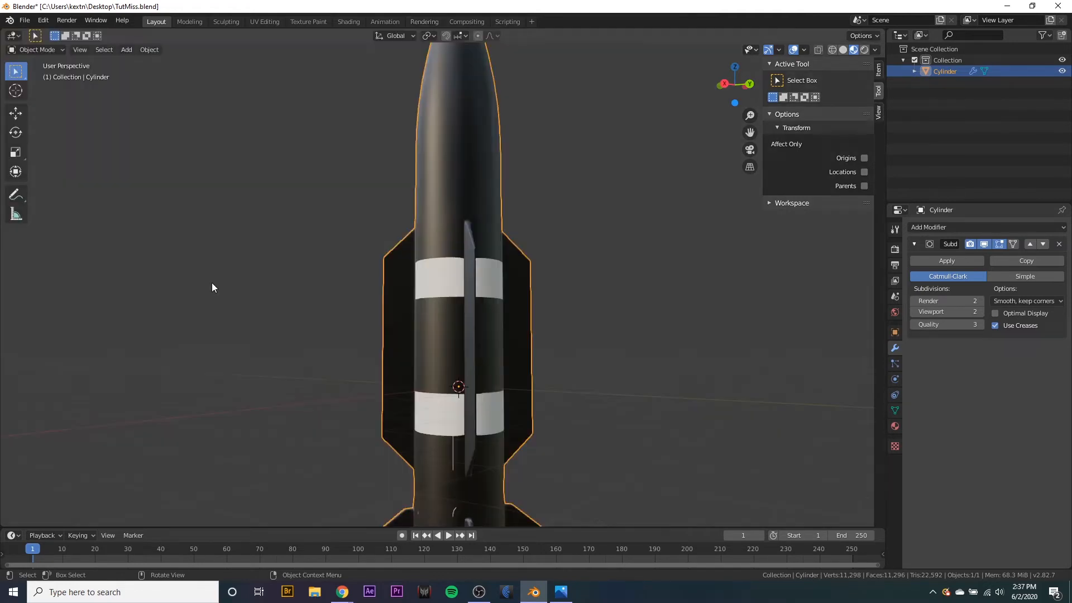
scroll(440, 354, "down", 3)
middle_click_drag(440, 354, 534, 312)
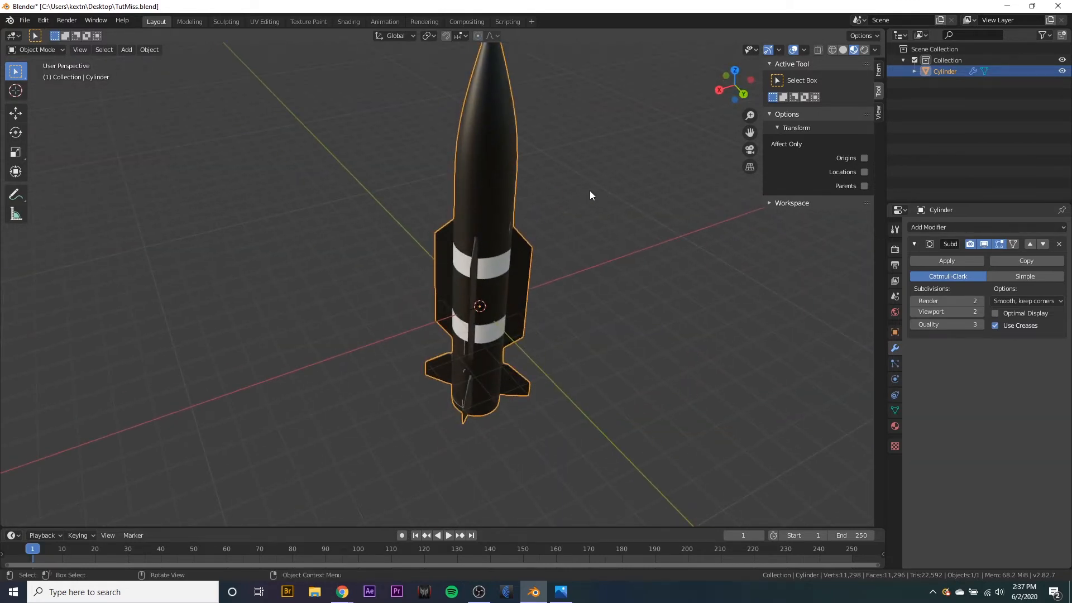
- Rotate the missile 90° about the global Y axis so it lies horizontally
middle_click_drag(537, 148, 546, 261)
scroll(519, 256, "up", 2)
key("r")
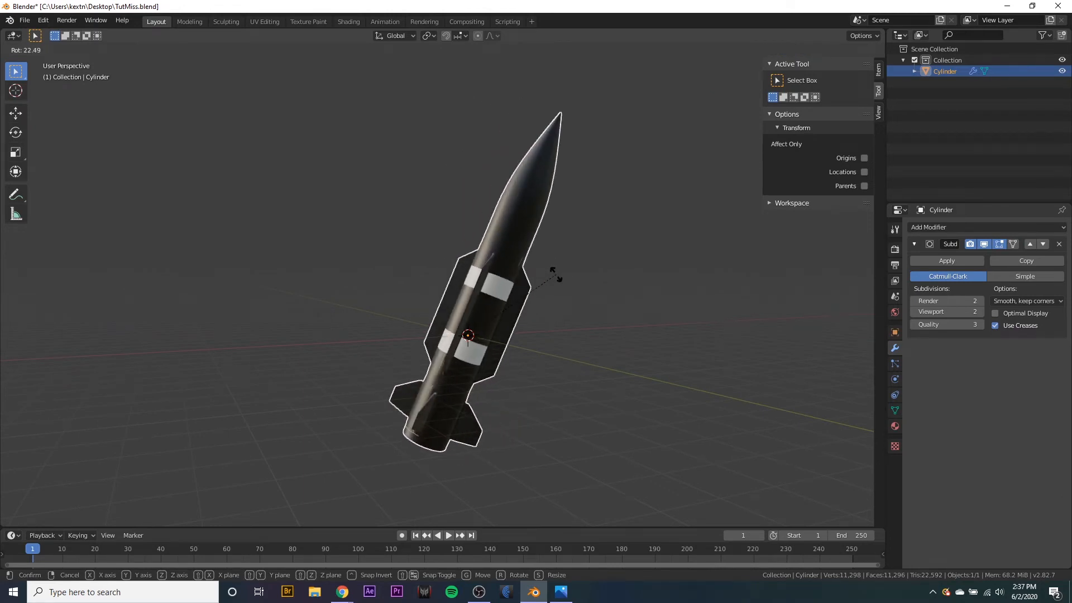
type("y90")
key("Return")
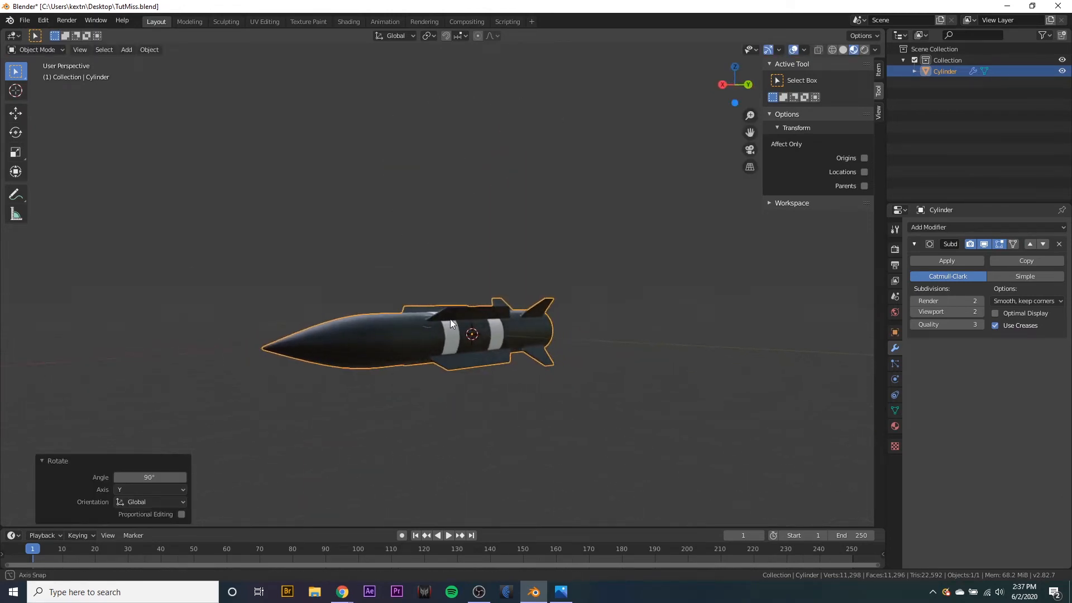
middle_click_drag(450, 319, 441, 327)
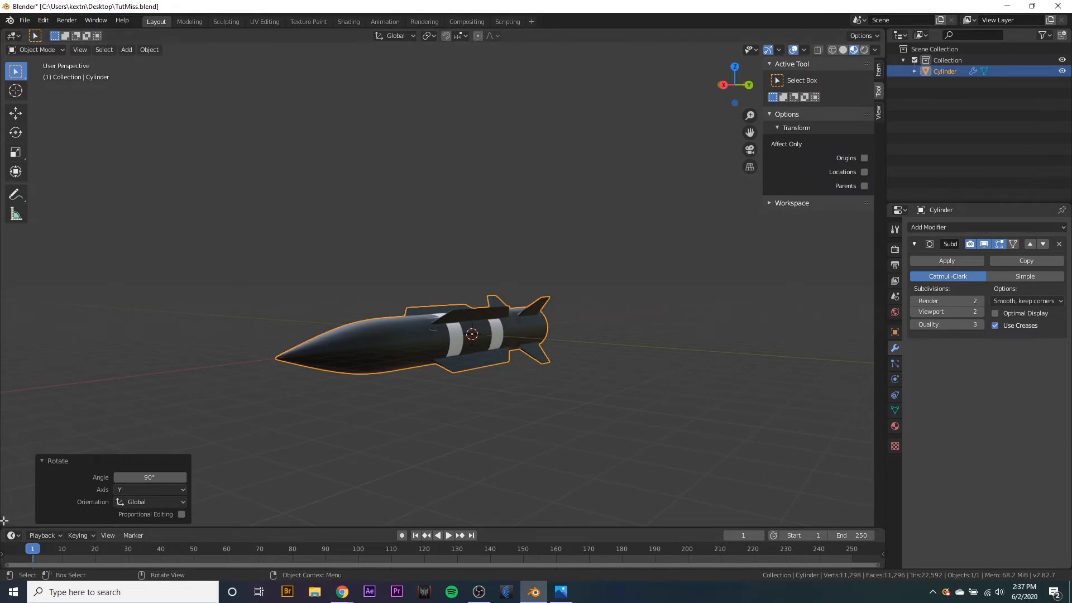
- Split the 3D viewport horizontally and turn the lower area into a Shader Editor showing the missile's material nodes
left_click_drag(4, 520, 7, 309)
left_click(13, 316)
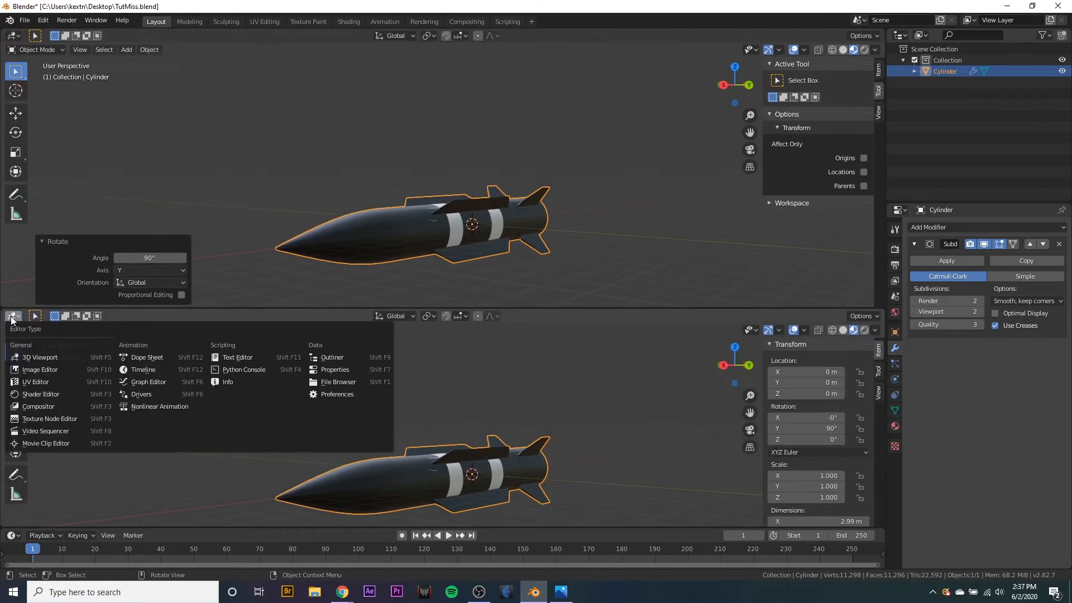
left_click(48, 395)
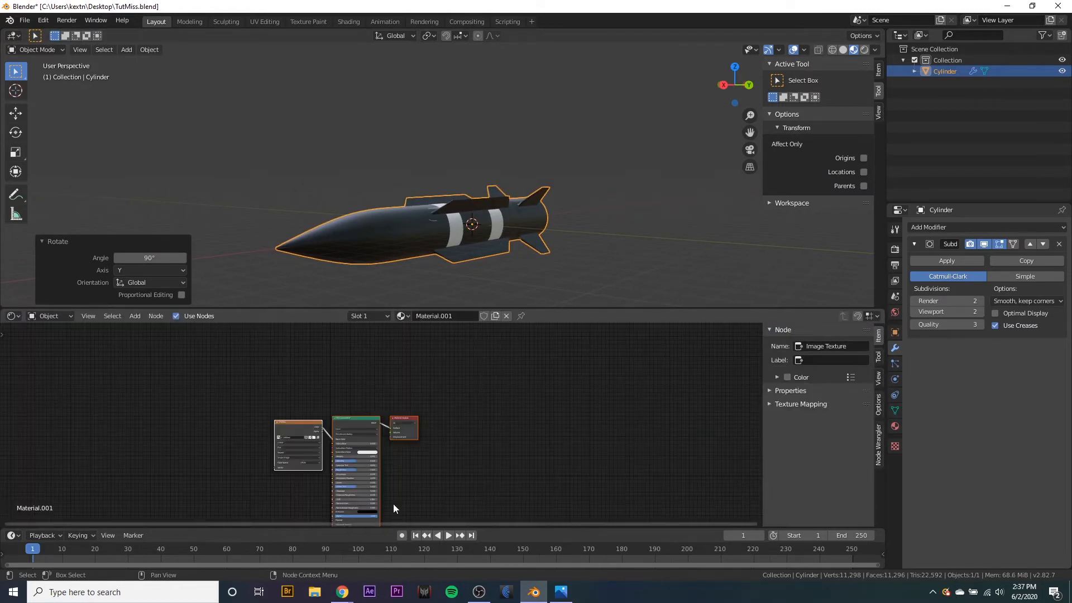
scroll(336, 441, "up", 4)
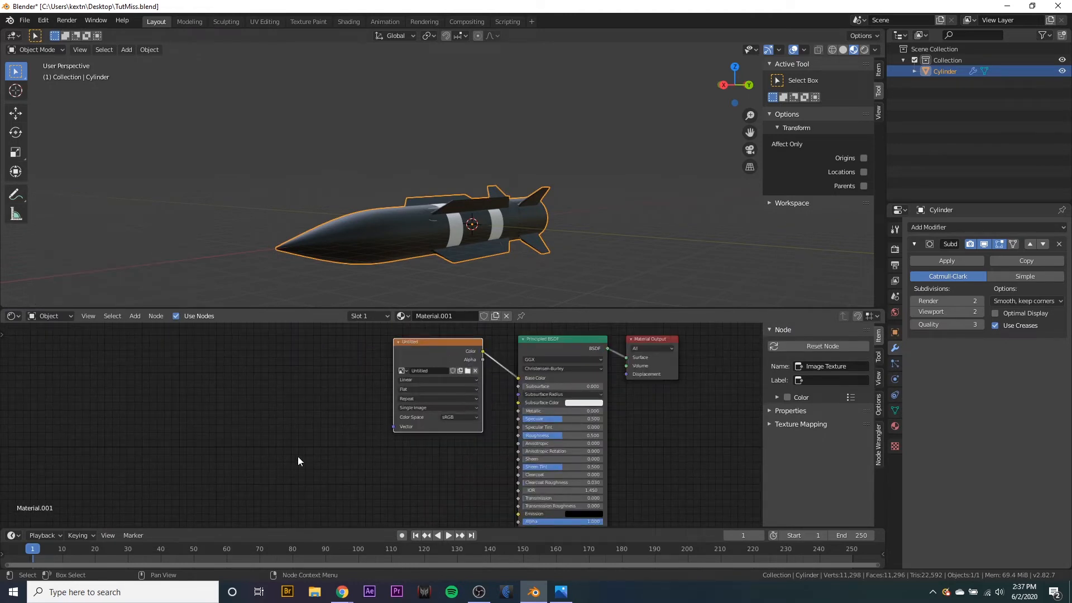
scroll(279, 452, "down", 2)
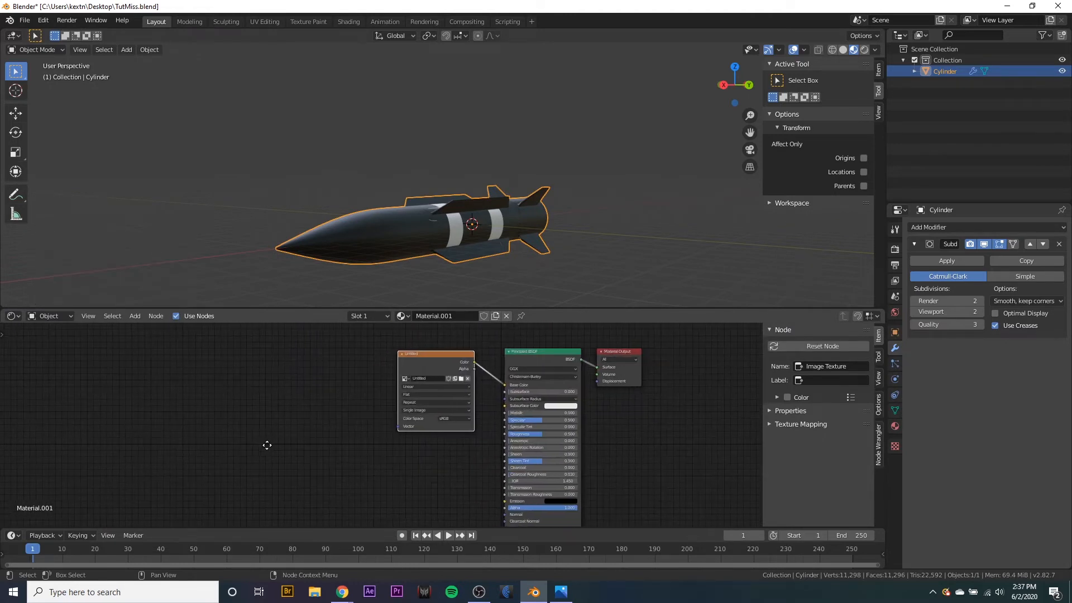
scroll(416, 278, "up", 3)
- Insert a ColorRamp node between the stripe image texture and the Principled BSDF's Base Color, spacing the nodes apart
middle_click_drag(415, 278, 434, 291)
left_click_drag(434, 367, 326, 364)
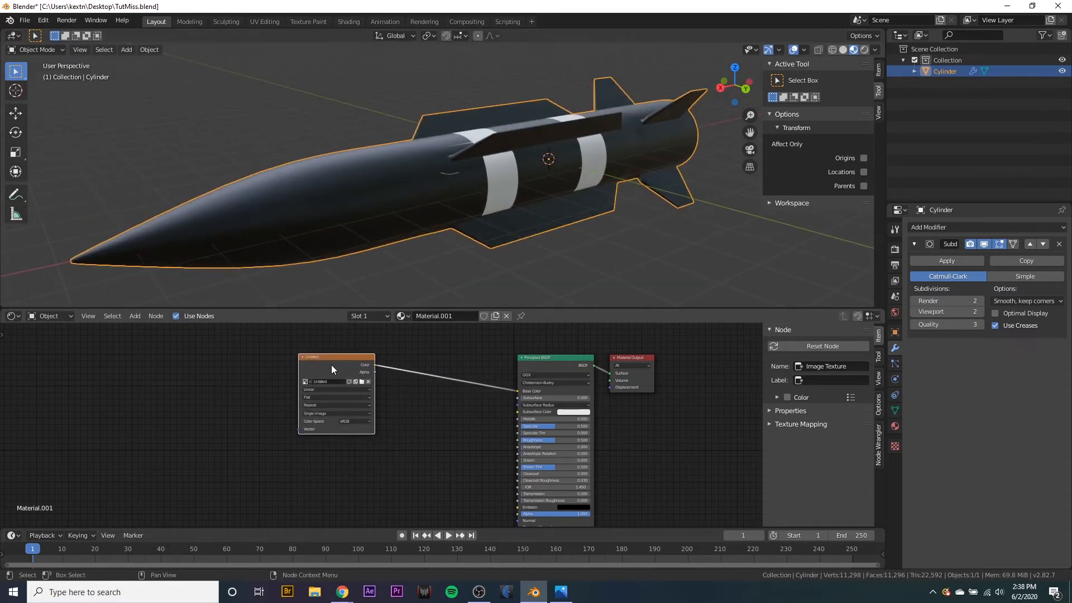
key("shift+a")
left_click(420, 395)
type("colorramp")
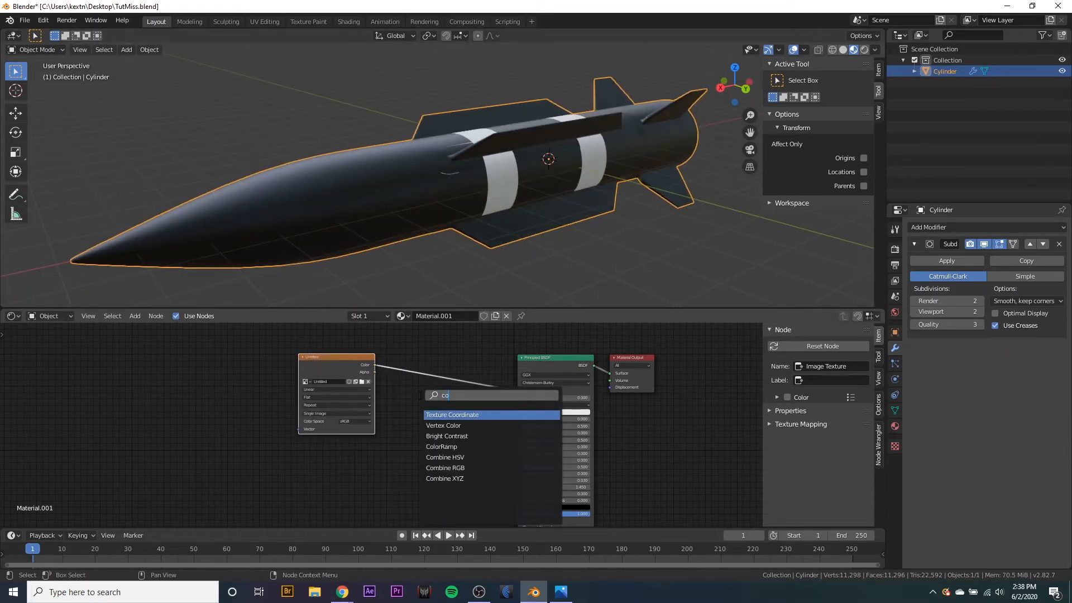
key("Return")
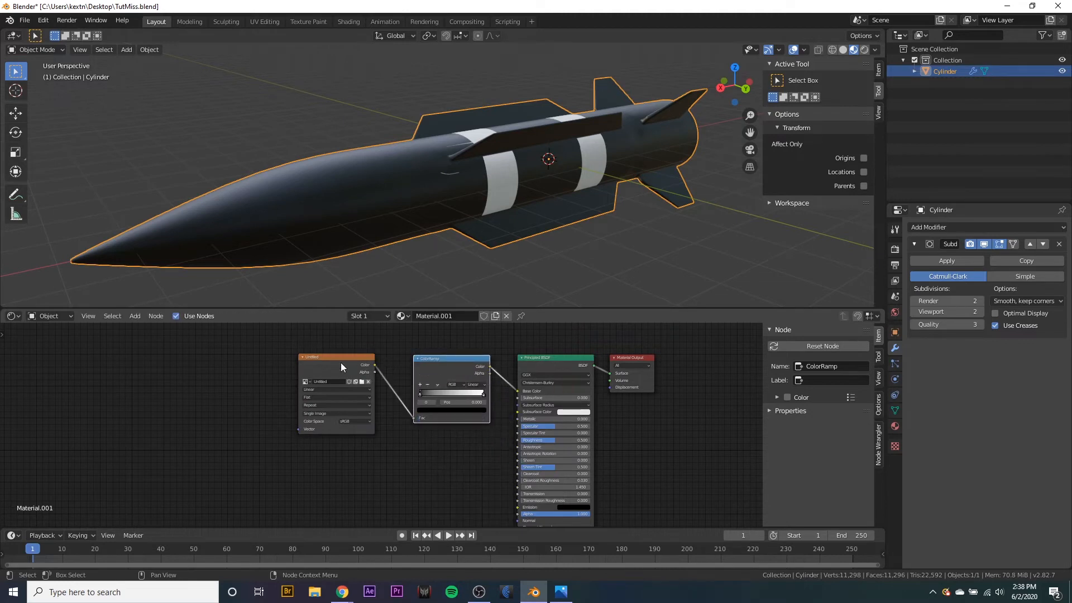
left_click_drag(441, 367, 406, 367)
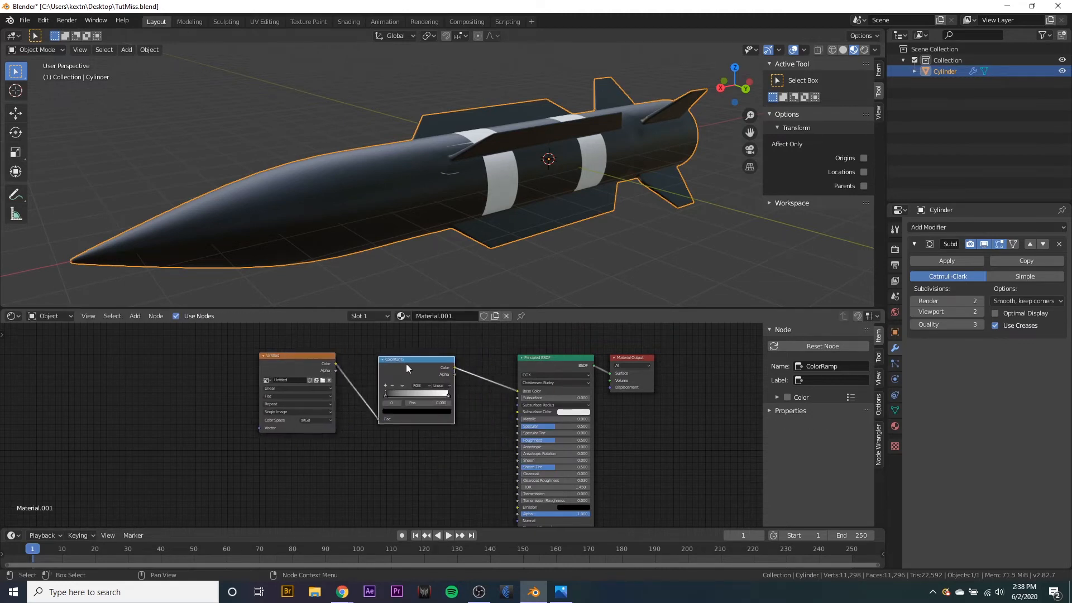
- Recolour the ColorRamp's white stop to a dark orange with hue 0.090, saturation 1.000 and value 0.385
scroll(447, 397, "up", 2)
left_click(447, 396)
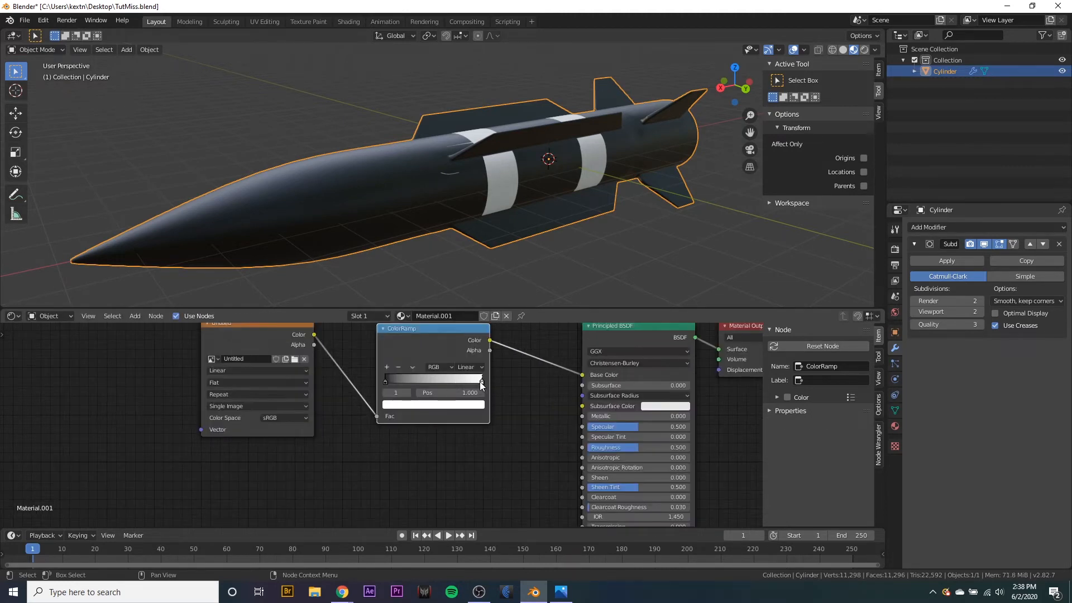
left_click(464, 406)
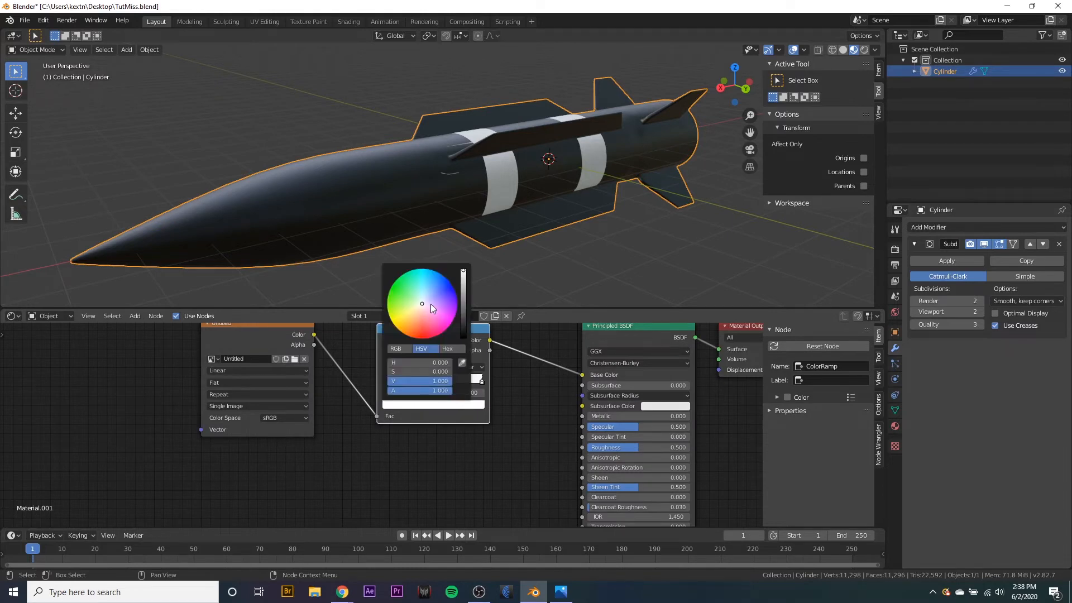
left_click_drag(423, 308, 409, 332)
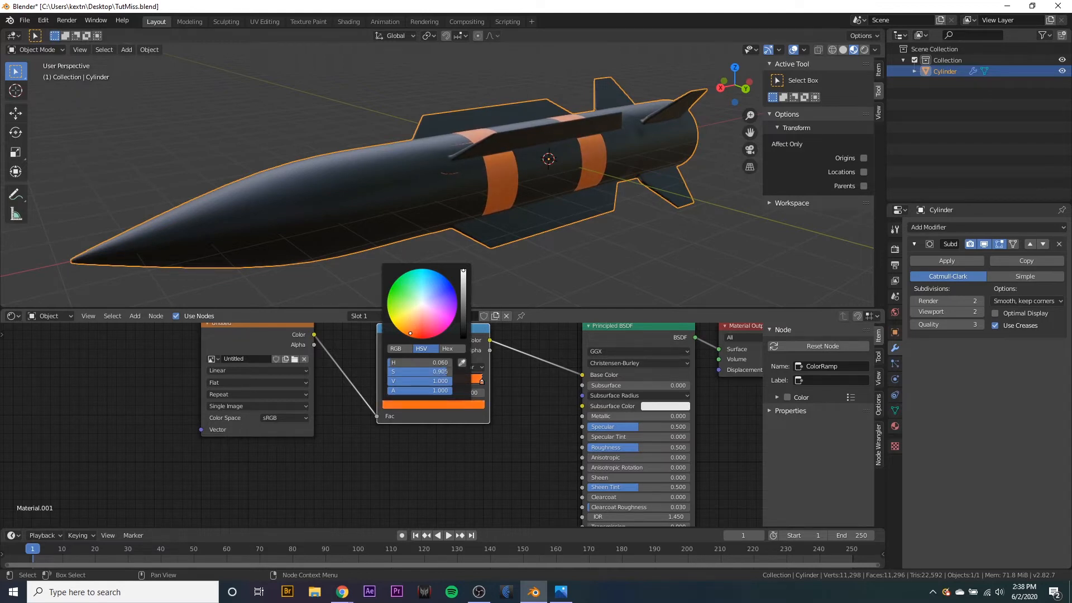
left_click_drag(462, 282, 463, 312)
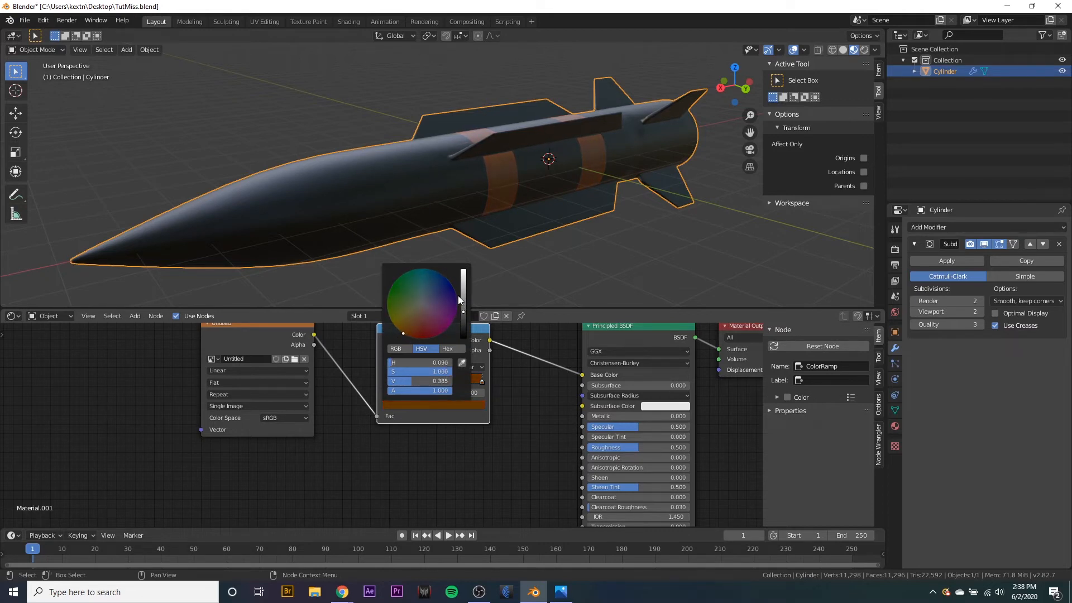
- Recolour the ColorRamp's black stop to a very dark olive green with hue 0.209, saturation 0.739 and value about 0.109
middle_click_drag(461, 287, 480, 243)
left_click(385, 380)
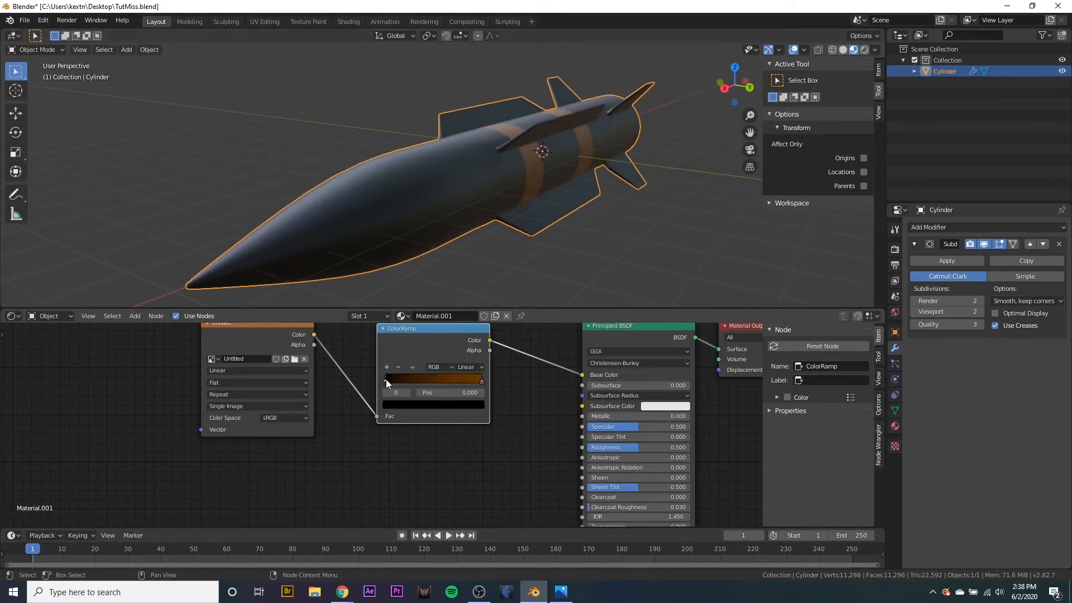
left_click(403, 404)
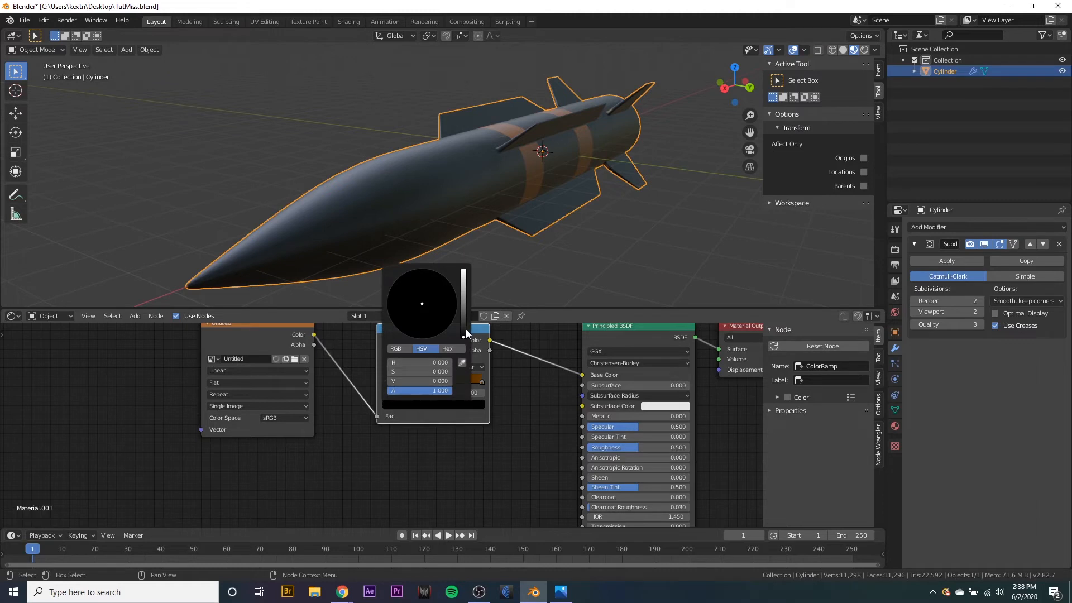
left_click_drag(466, 330, 463, 332)
left_click(396, 295)
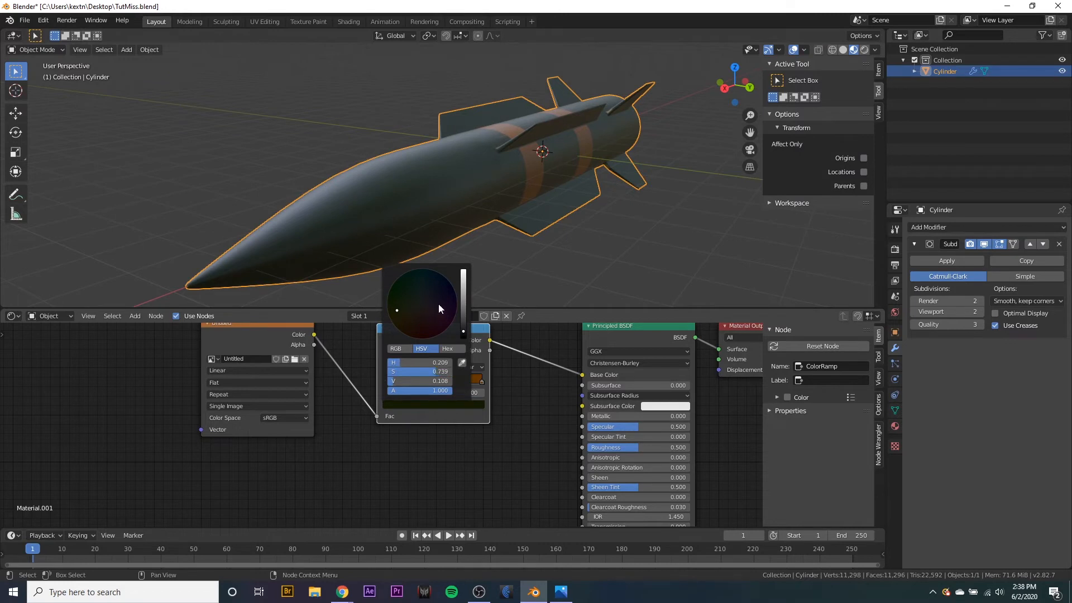
middle_click_drag(518, 256, 537, 221)
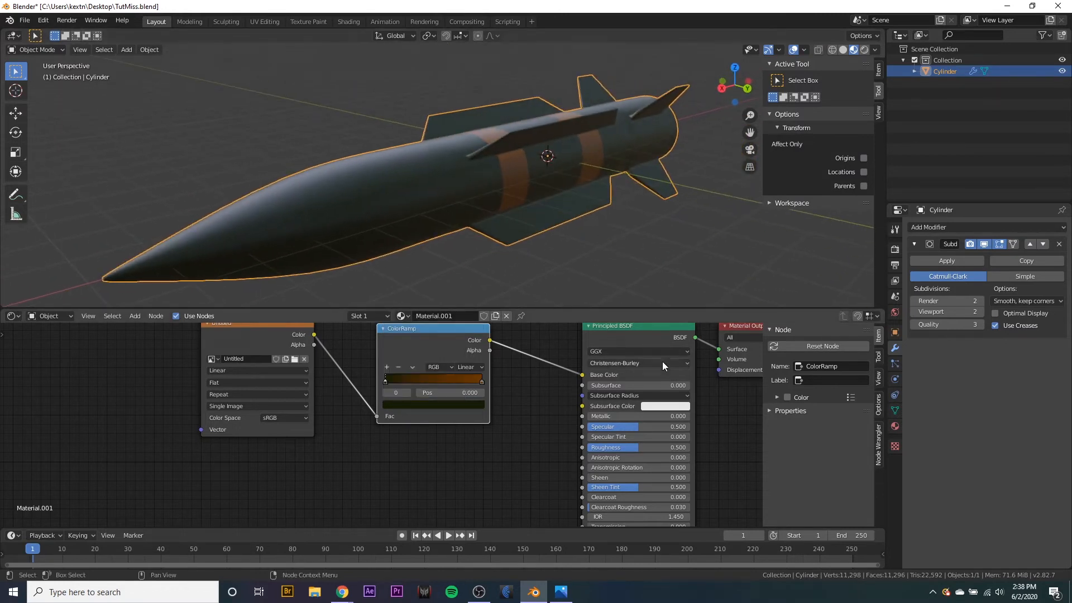
middle_click_drag(569, 290, 551, 219)
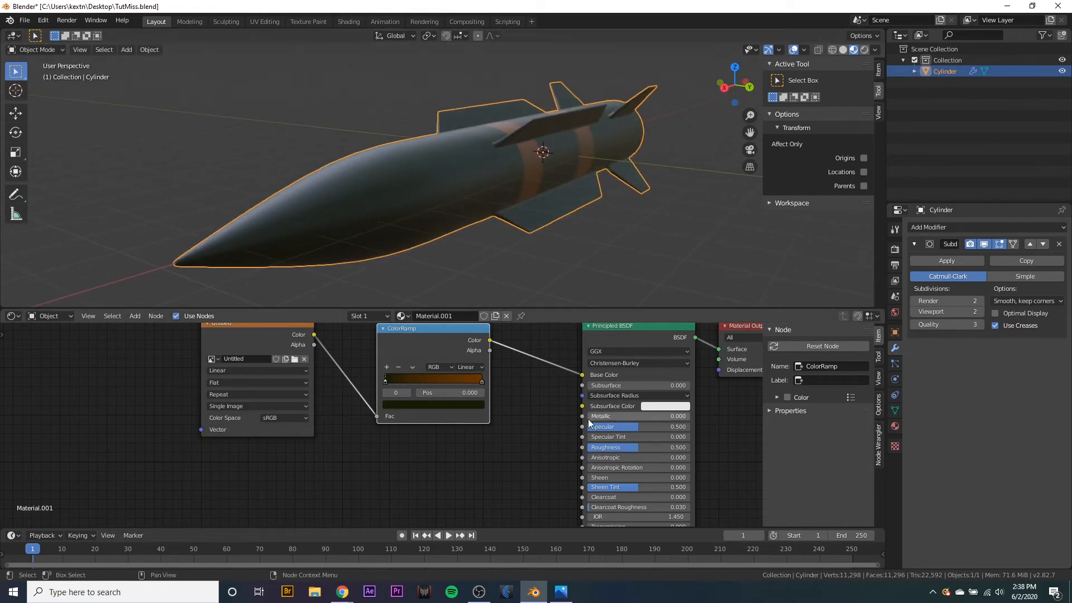
- Set the Principled BSDF's Metallic to 1.000 and move the ColorRamp and image texture nodes closer to the shader
left_click_drag(592, 417, 691, 415)
middle_click_drag(622, 227, 503, 262)
left_click_drag(399, 329, 412, 357)
left_click_drag(249, 334, 296, 343)
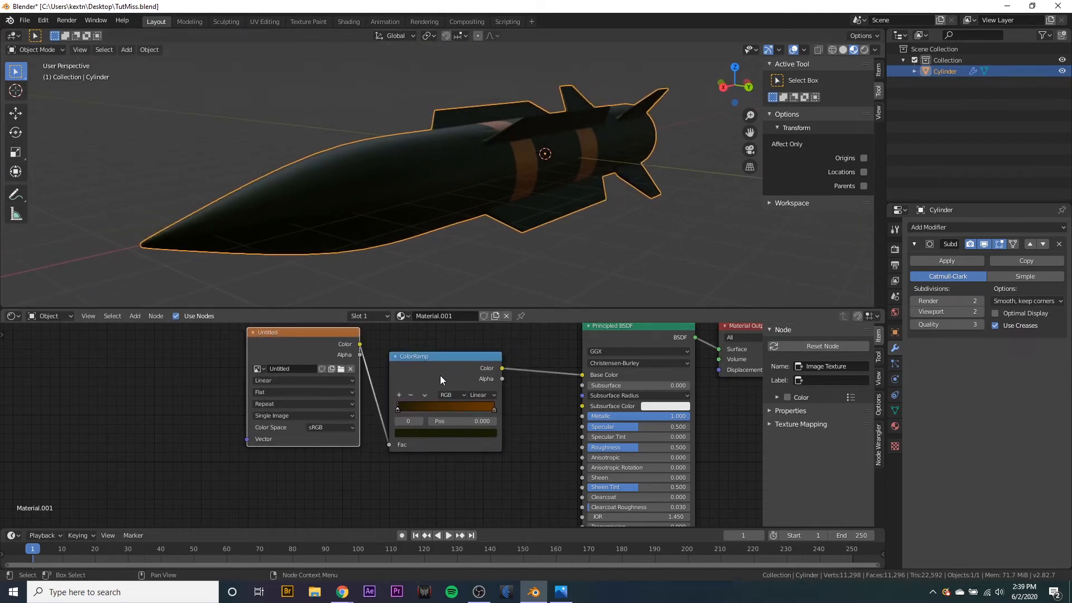
- Slightly brighten the ColorRamp's dark olive green stop for the missile body
middle_click_drag(491, 291, 585, 250)
left_click(443, 431)
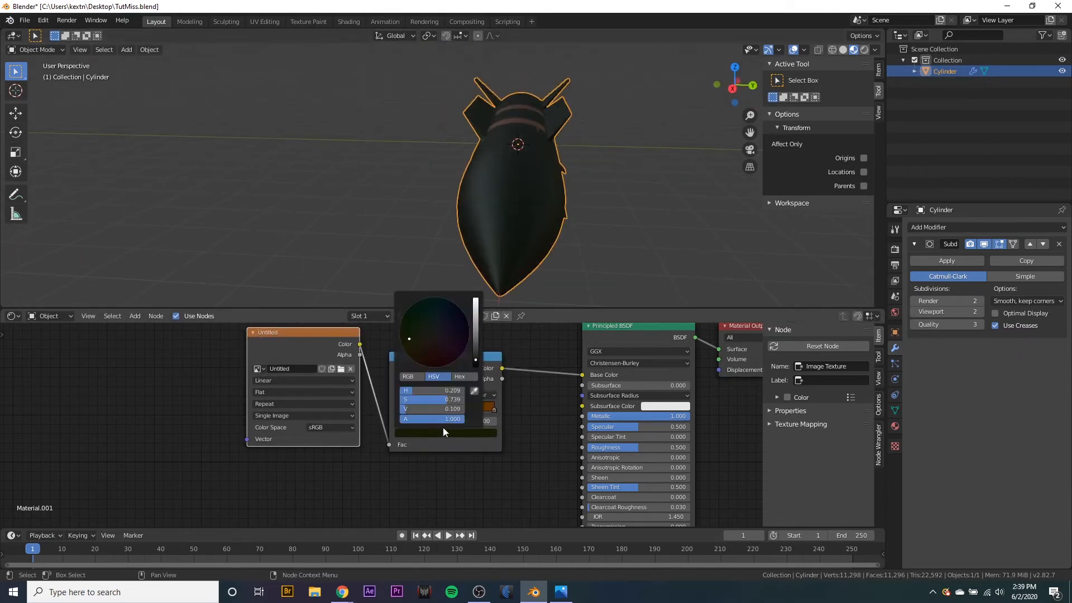
left_click_drag(474, 358, 477, 360)
middle_click_drag(435, 262, 552, 227)
- Examine the missile's metallic material from several angles and the lower inputs of the Principled BSDF
scroll(549, 459, "down", 5, "shift")
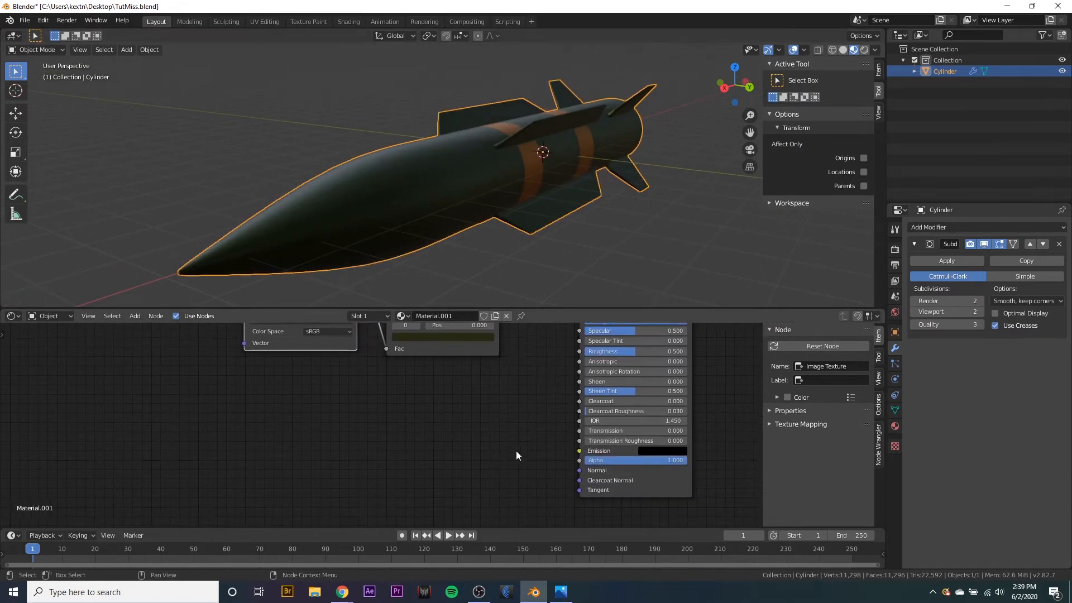
middle_click_drag(515, 455, 520, 434)
middle_click_drag(570, 291, 552, 213)
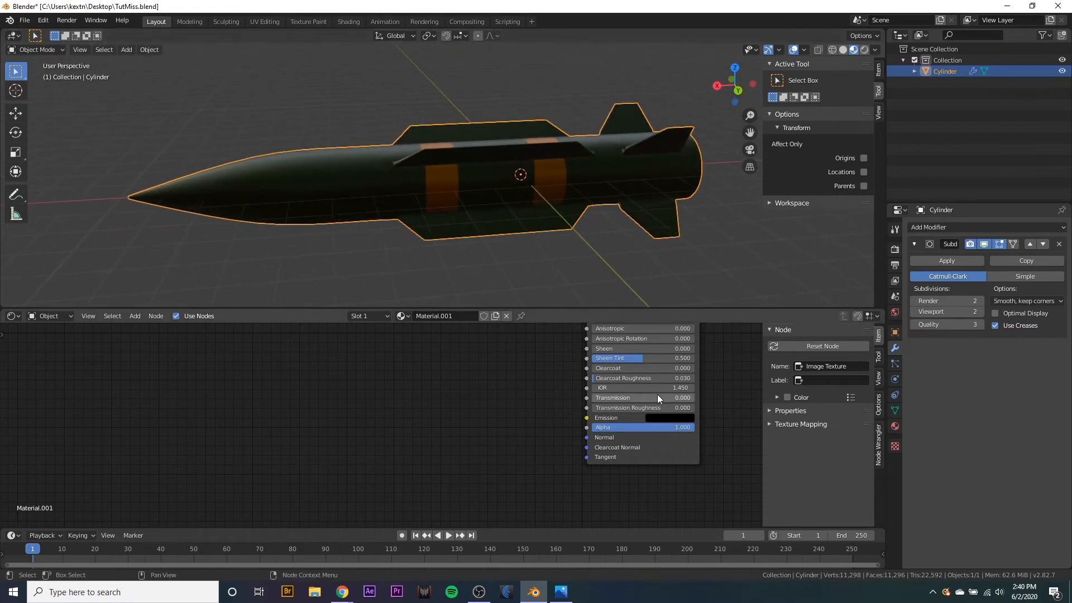
scroll(658, 394, "down", 4)
middle_click_drag(673, 373, 726, 362)
scroll(605, 363, "up", 3)
middle_click_drag(445, 452, 467, 433)
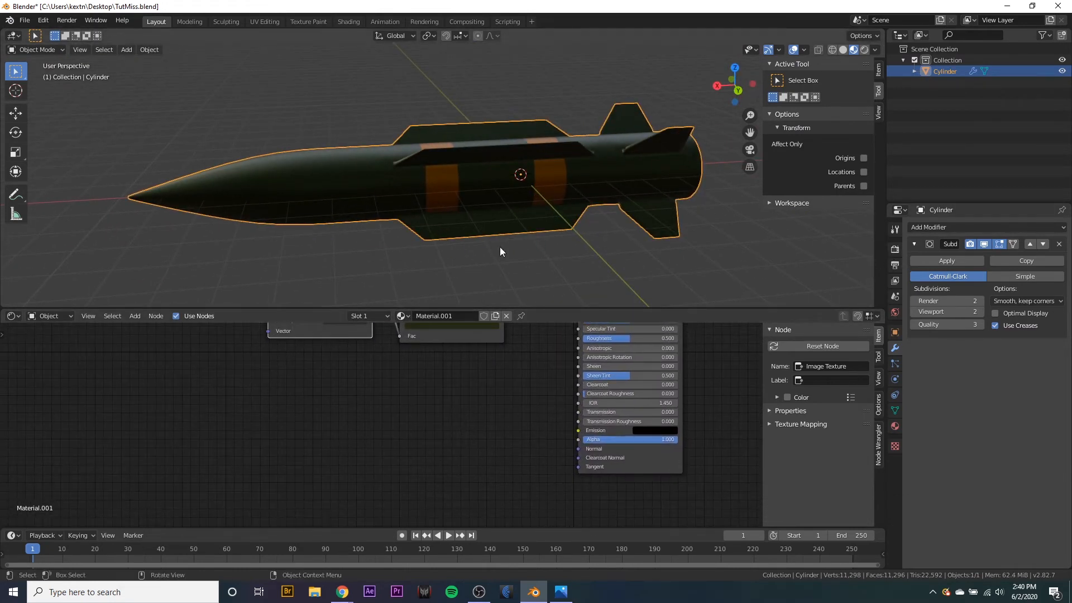
middle_click_drag(500, 247, 531, 247)
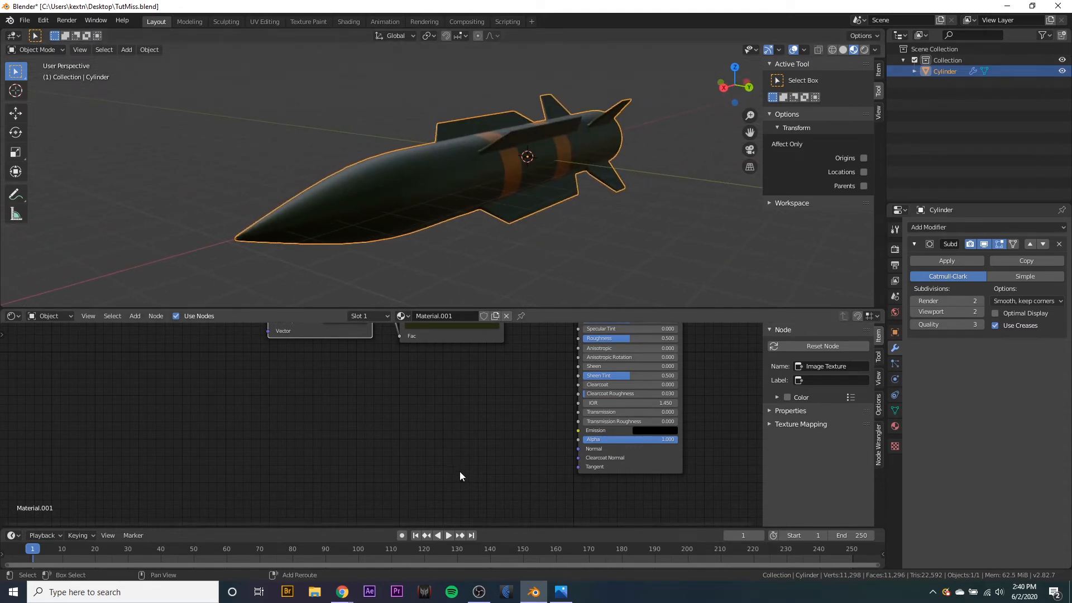
- Add a Bump node and connect its Normal output to the Principled BSDF's Normal input
key("shift+a")
mouse_move(491, 445)
type("bump")
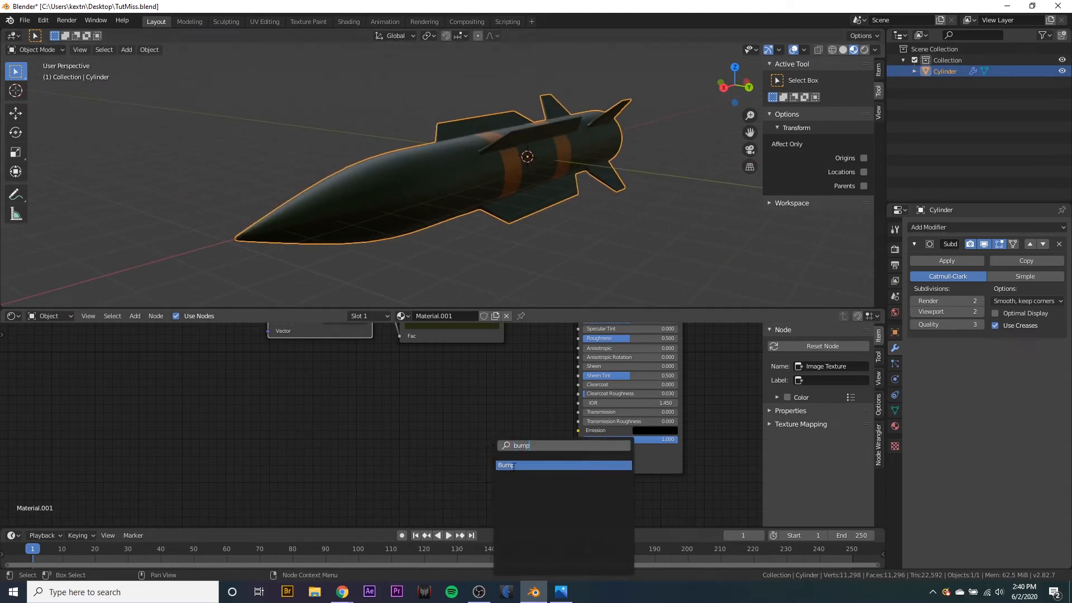
left_click(513, 465)
left_click(499, 452)
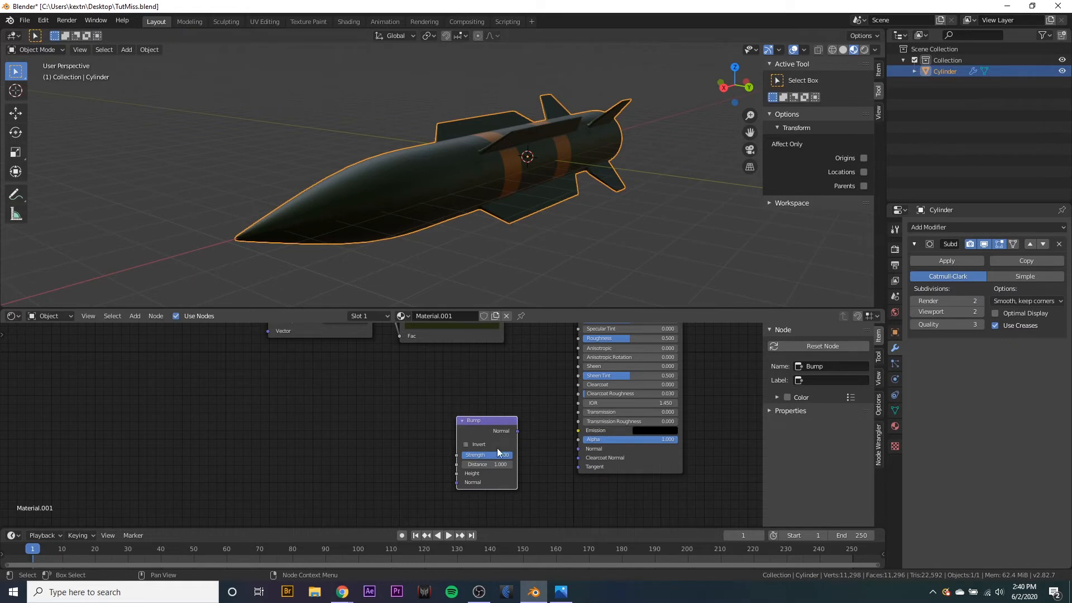
left_click_drag(516, 430, 578, 449)
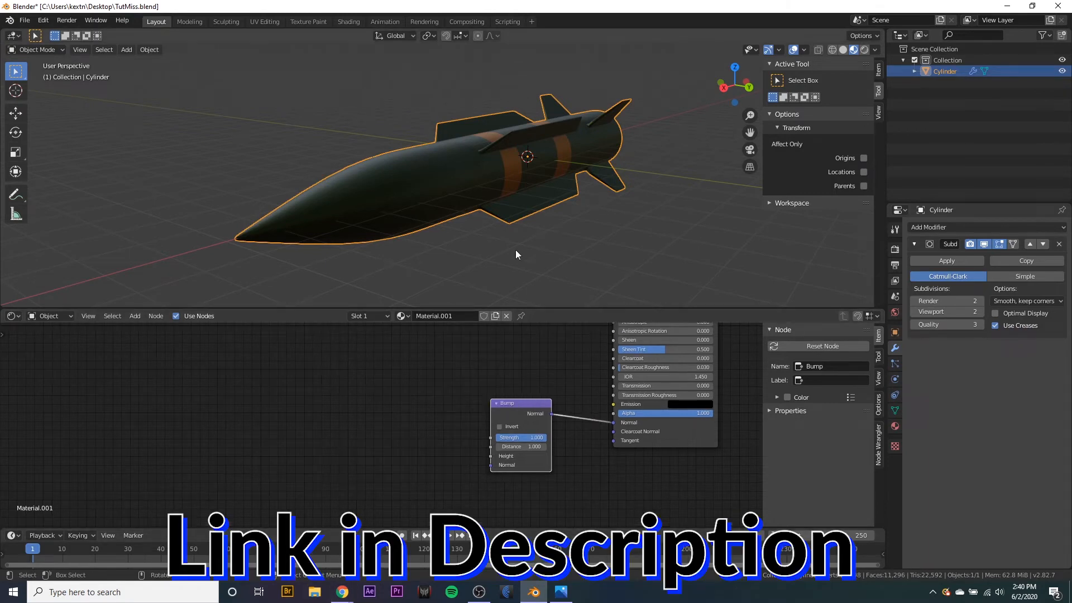
scroll(515, 250, "up", 2)
mouse_move(515, 245)
middle_mouse_down()
mouse_move(569, 238)
mouse_move(508, 246)
middle_mouse_up()
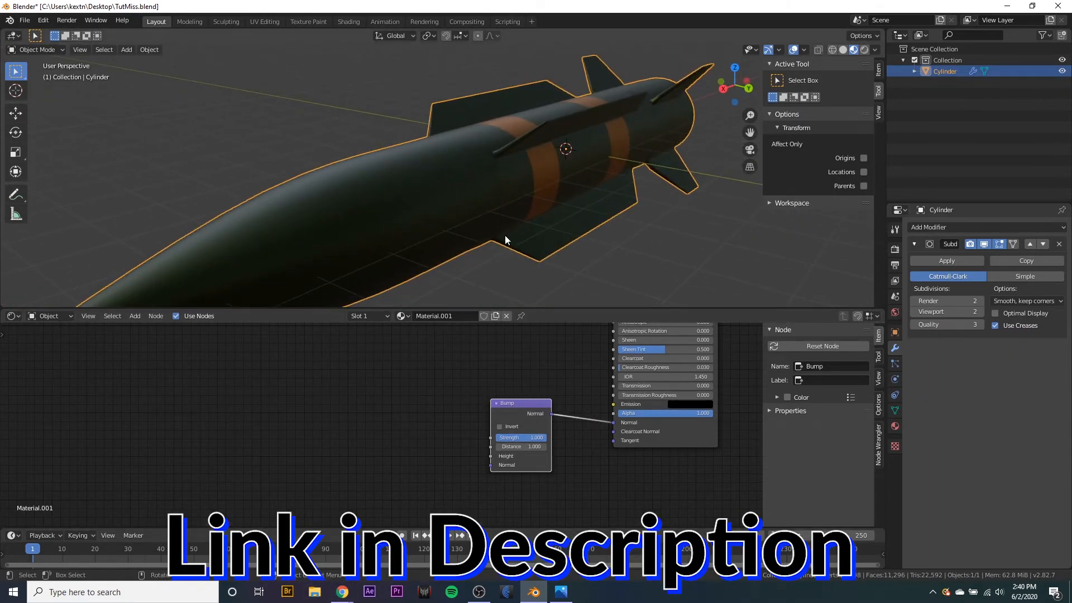
- Add a Noise Texture node beside the Bump node and connect its Color output to the Bump's Height input
left_click_drag(518, 402, 522, 398)
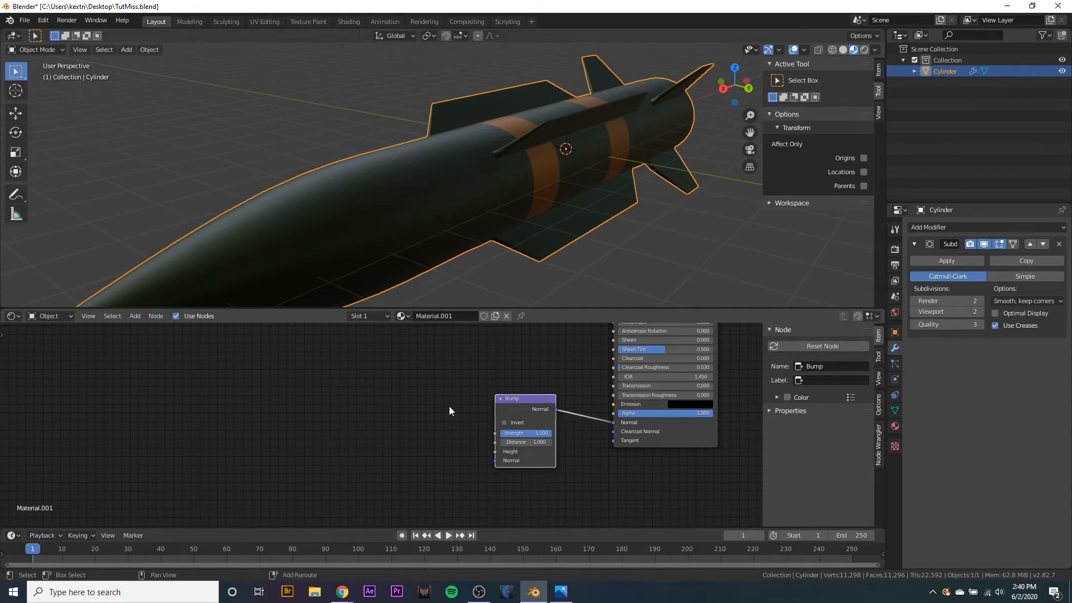
key("shift+a")
type("noi")
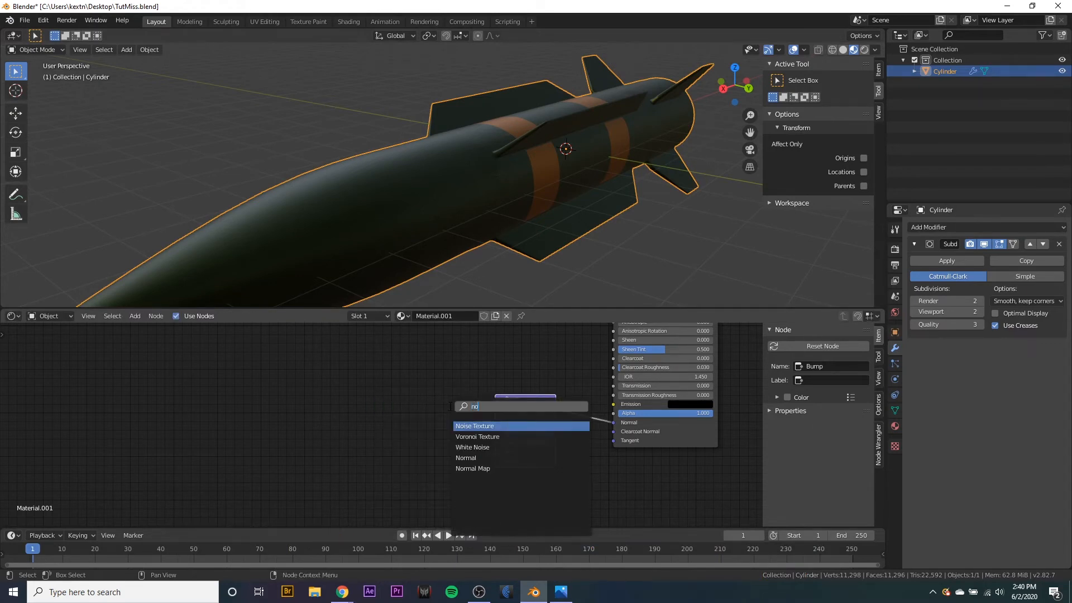
left_click(464, 424)
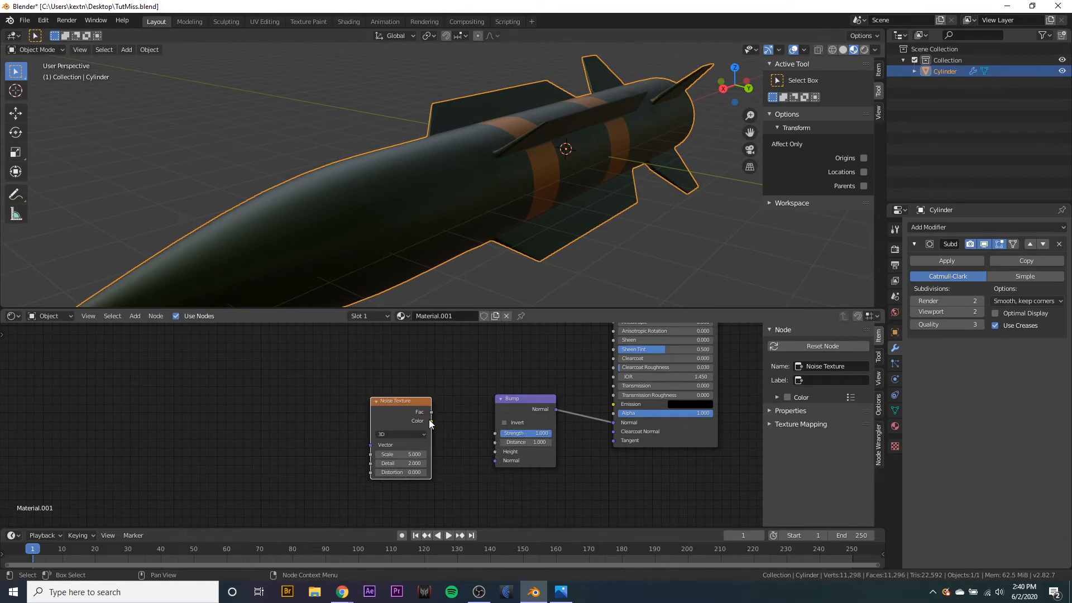
left_click_drag(431, 421, 496, 451)
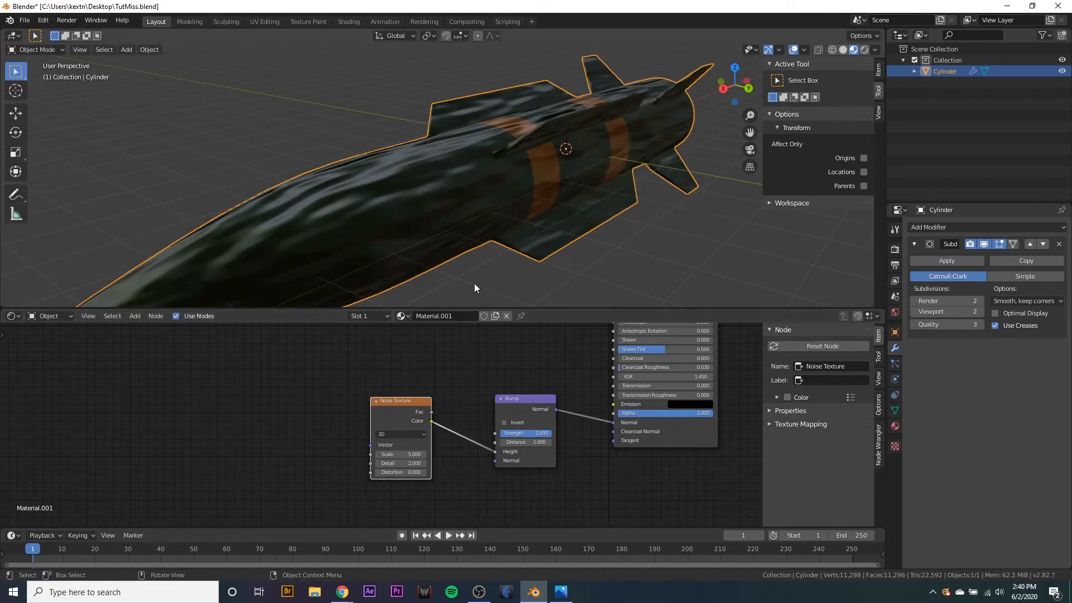
mouse_move(475, 284)
middle_mouse_down()
mouse_move(507, 270)
mouse_move(491, 279)
middle_mouse_up()
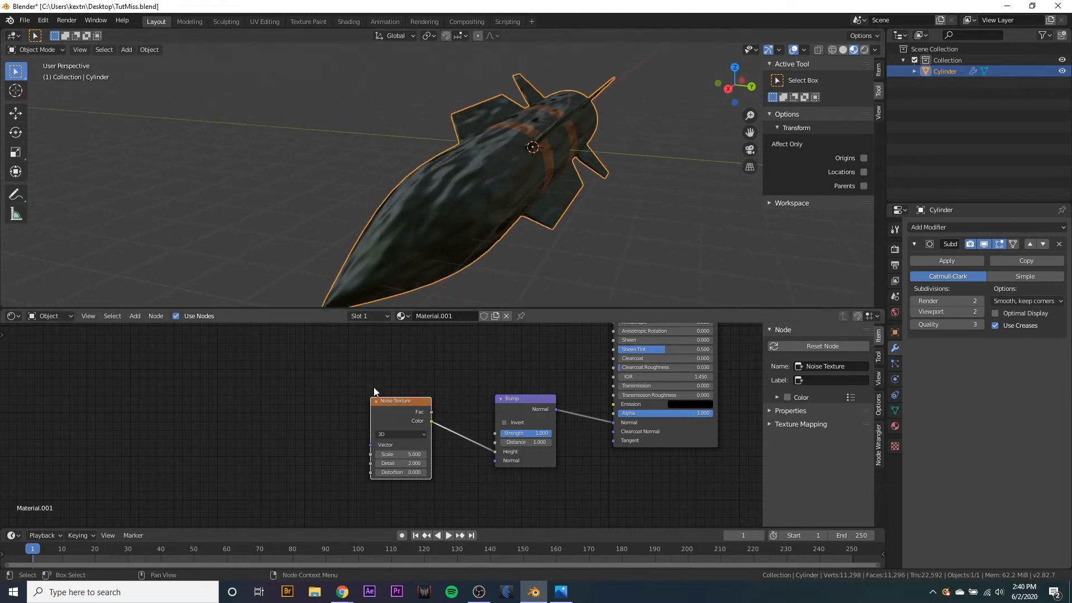
- Add Texture Coordinate and Mapping nodes to the Noise Texture, and feed the Object output into the Mapping's Vector input
left_click_drag(401, 411, 422, 404)
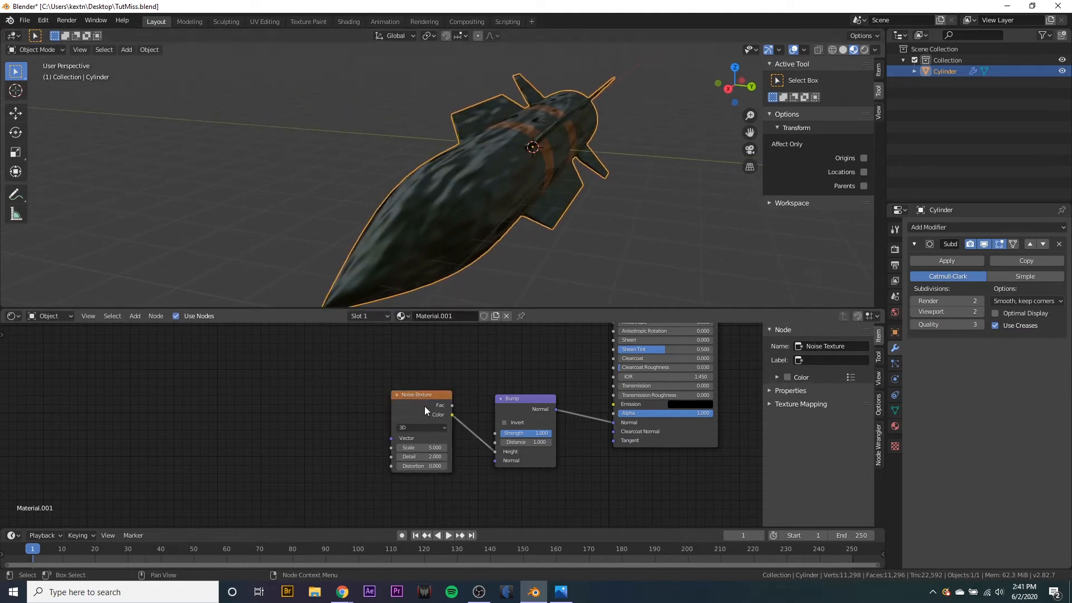
left_click(43, 21)
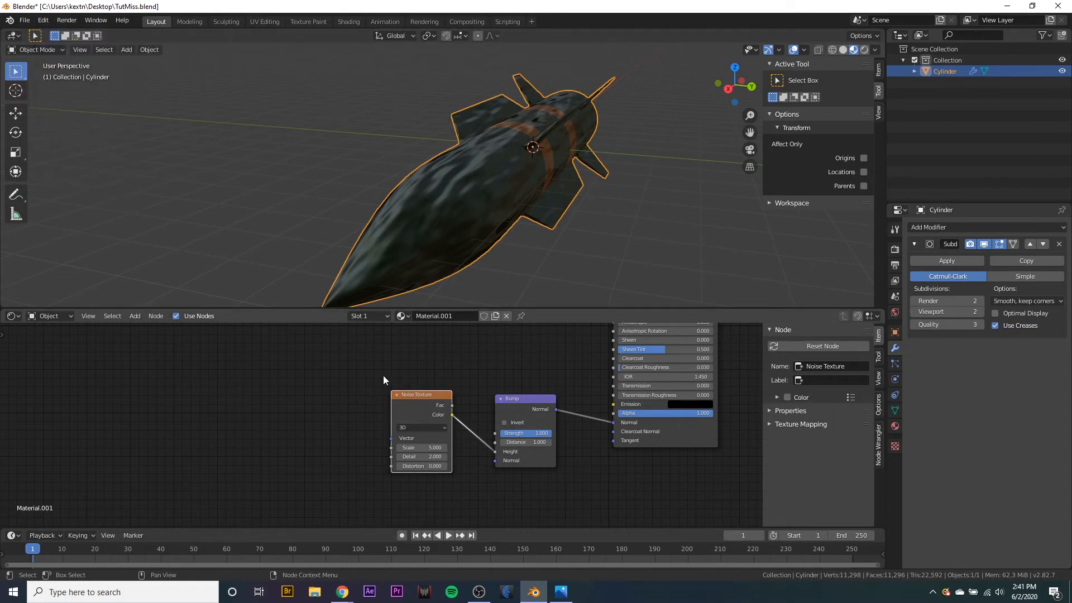
key("ctrl+t")
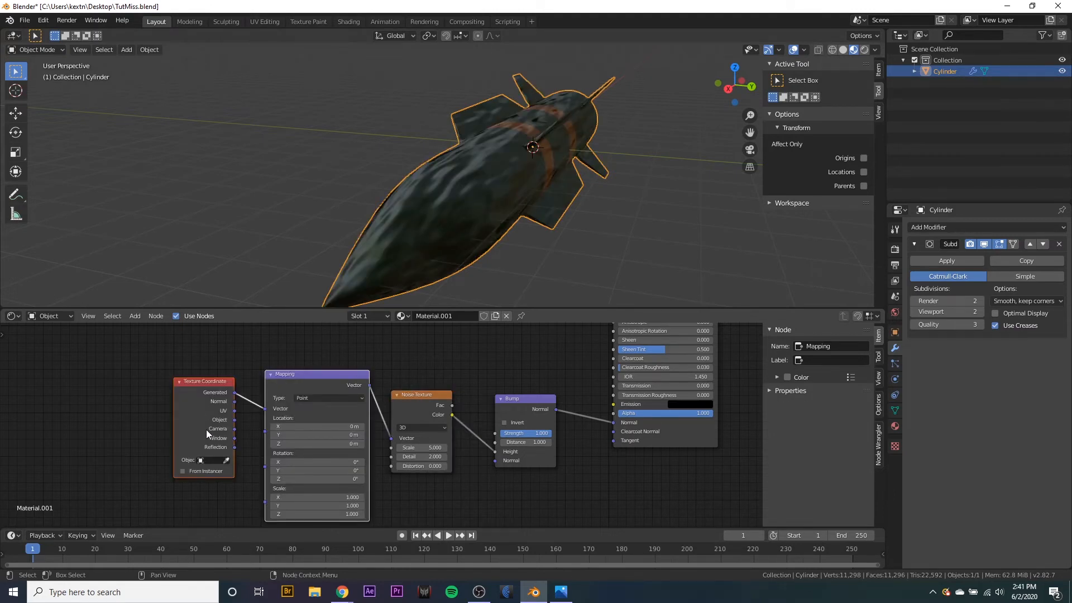
left_click_drag(234, 420, 265, 409)
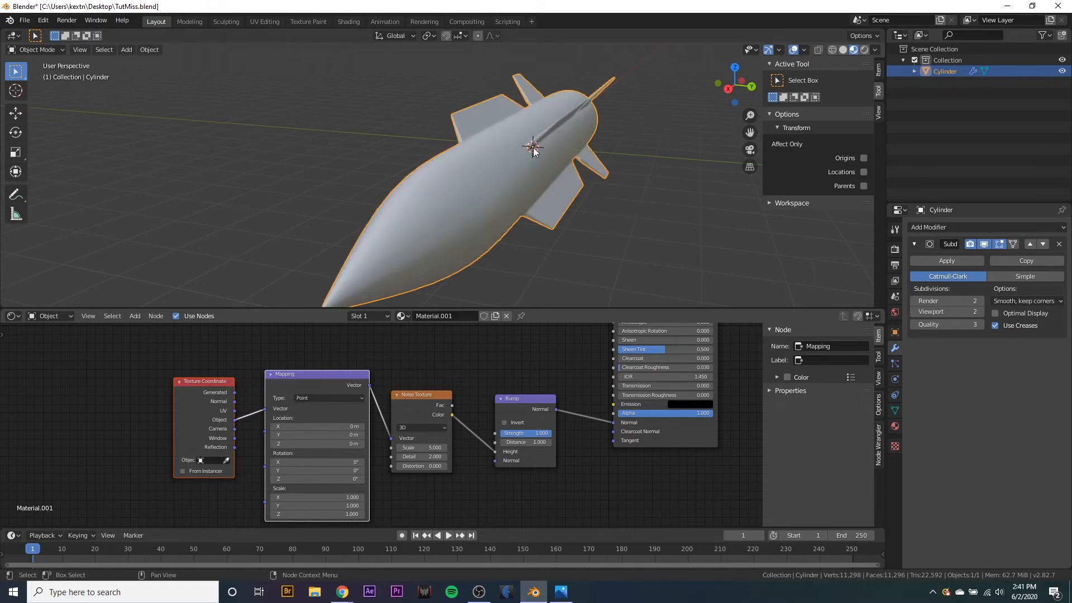
- Reduce the Bump node's Strength to 0.030 while checking the missile's surface up close
middle_click_drag(533, 151, 530, 190)
scroll(530, 189, "down", 5)
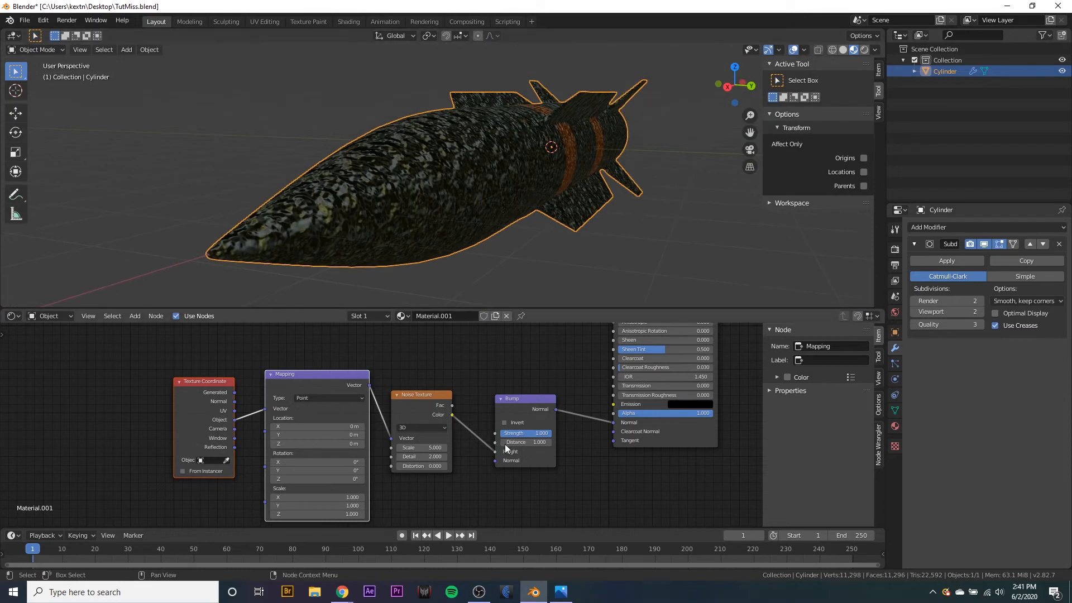
left_click_drag(539, 433, 507, 434)
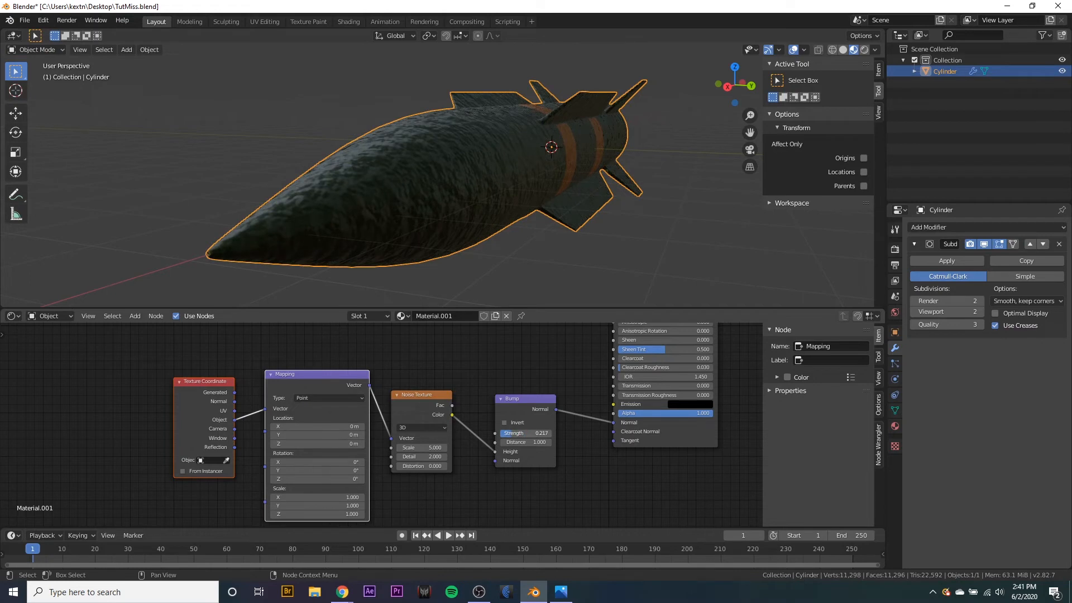
scroll(481, 245, "up", 3)
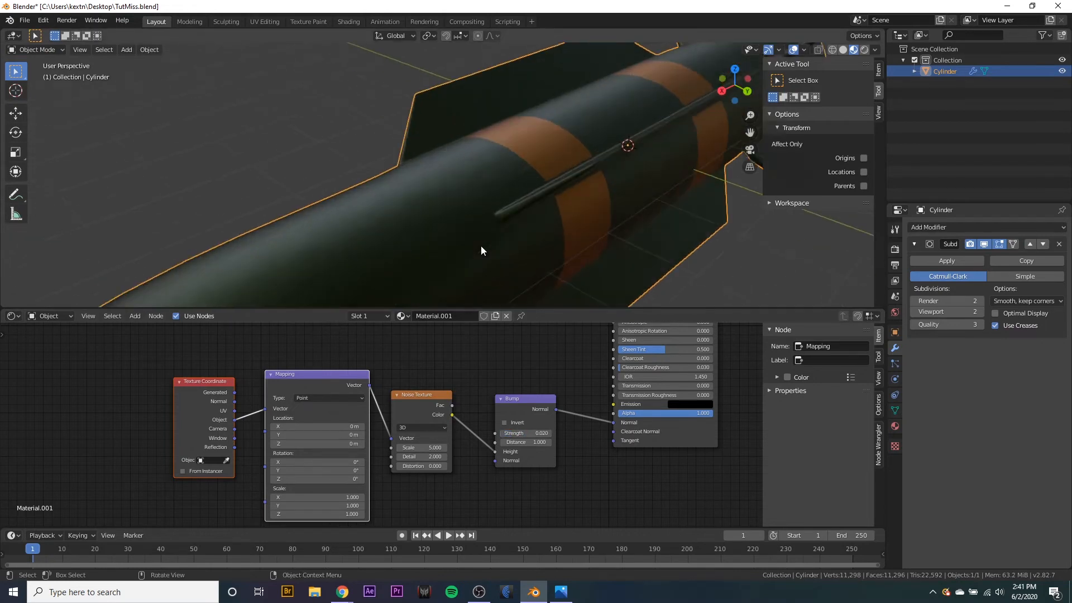
middle_click_drag(480, 246, 500, 234)
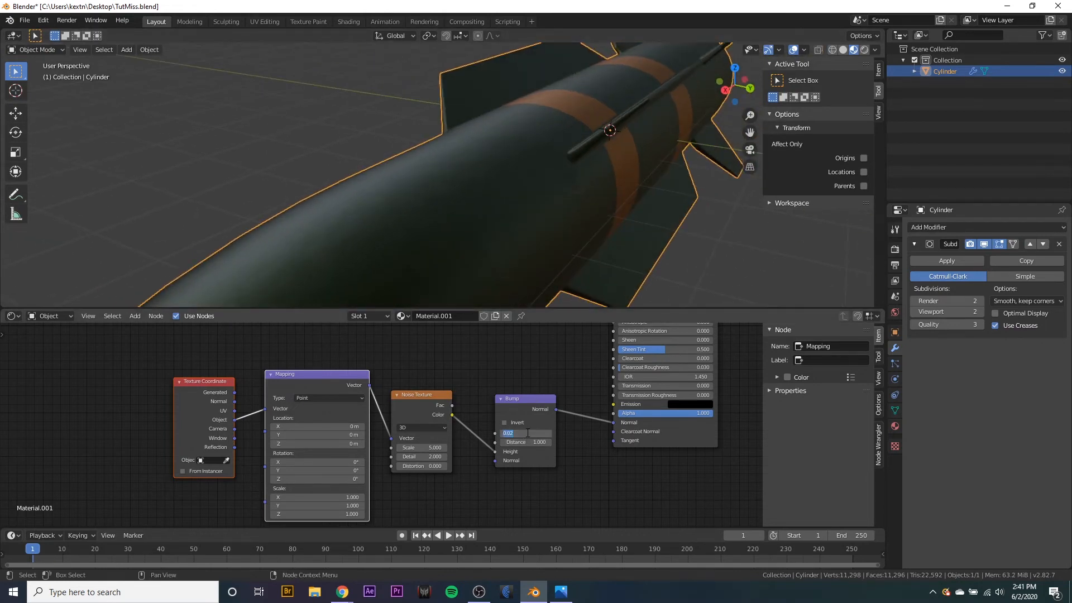
key("BackSpace")
middle_click_drag(475, 215, 471, 195)
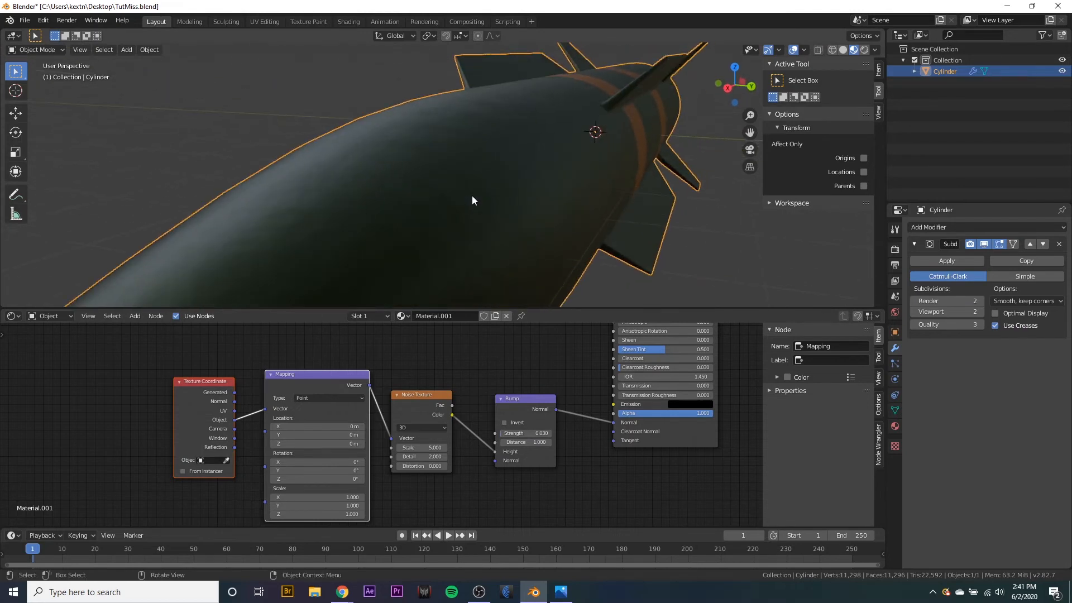
- Move the Texture Coordinate and Mapping nodes away from the Noise Texture, and set its Scale to 40 and Detail to 5
left_click_drag(124, 361, 370, 500)
left_click_drag(337, 373, 201, 373)
left_click_drag(416, 405, 428, 397)
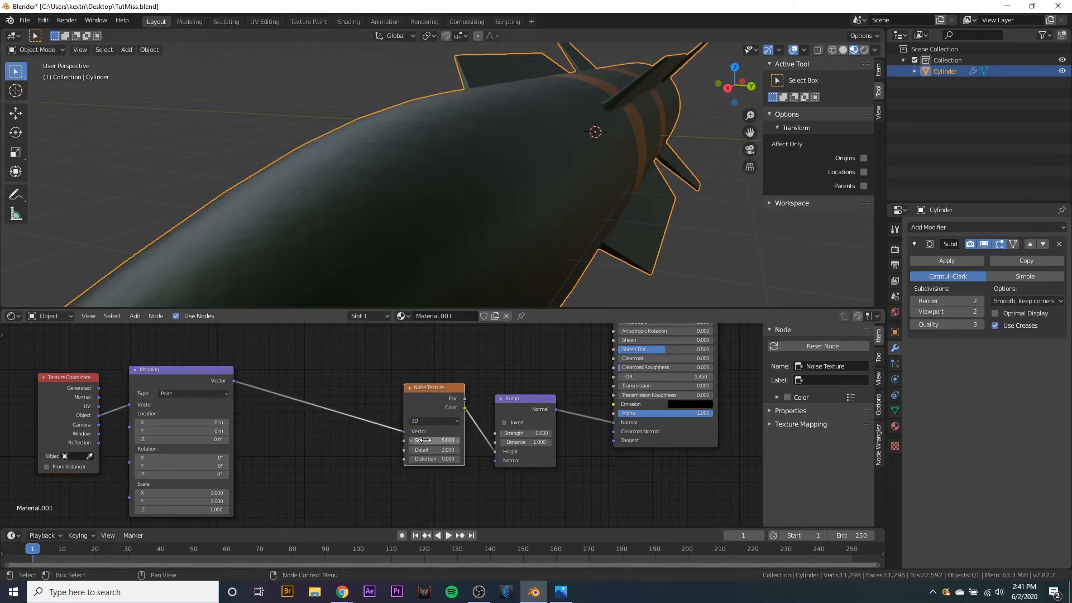
left_click(427, 444)
mouse_move(480, 254)
middle_mouse_down()
mouse_move(435, 277)
mouse_move(487, 258)
middle_mouse_up()
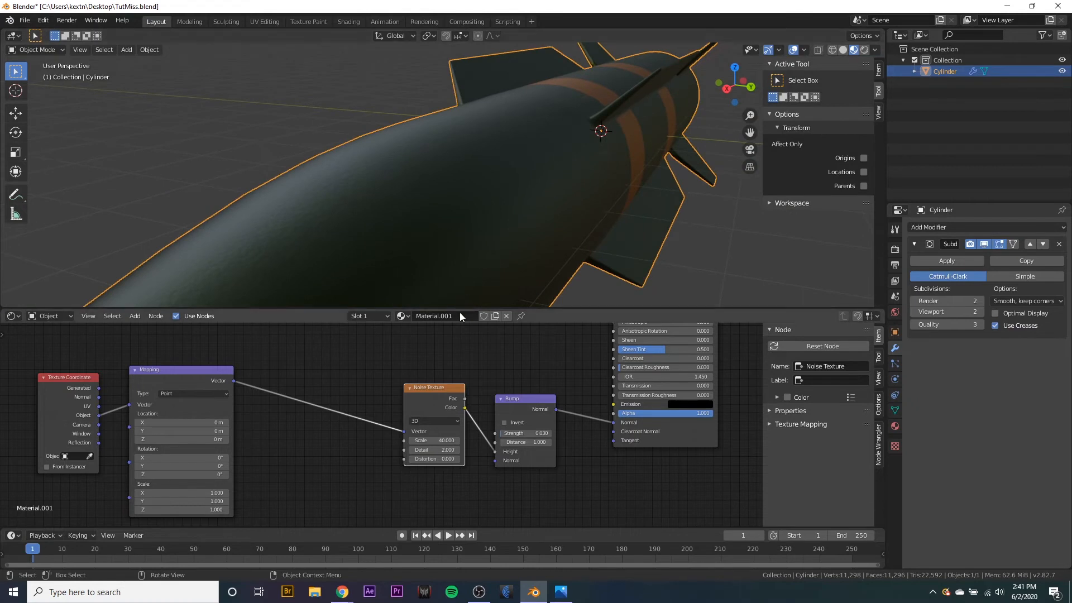
left_click(437, 450)
type("5")
key("Return")
- Make more room after the Mapping node and insert a second Noise Texture on its link to the first one
left_click_drag(396, 364, 504, 455)
left_click_drag(243, 350, 36, 444)
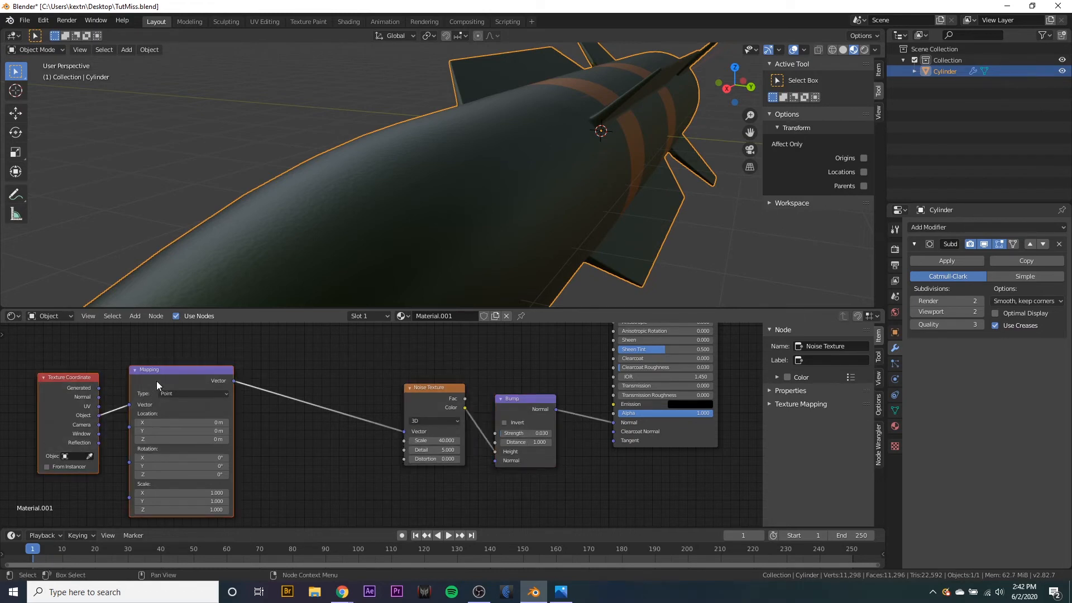
left_click_drag(156, 381, 97, 389)
key("shift+a")
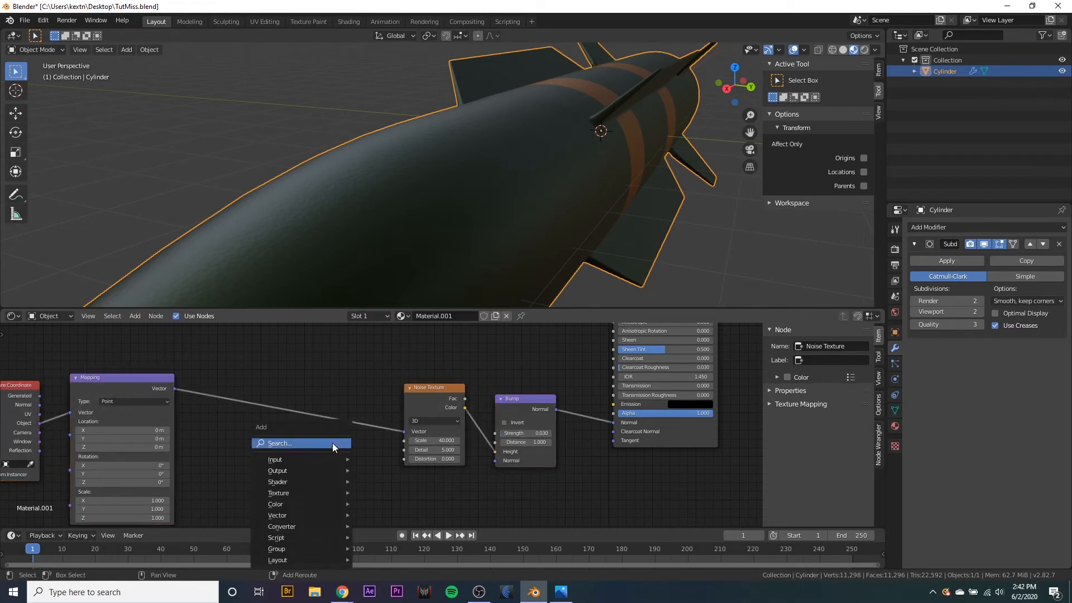
left_click(332, 443)
type("noi")
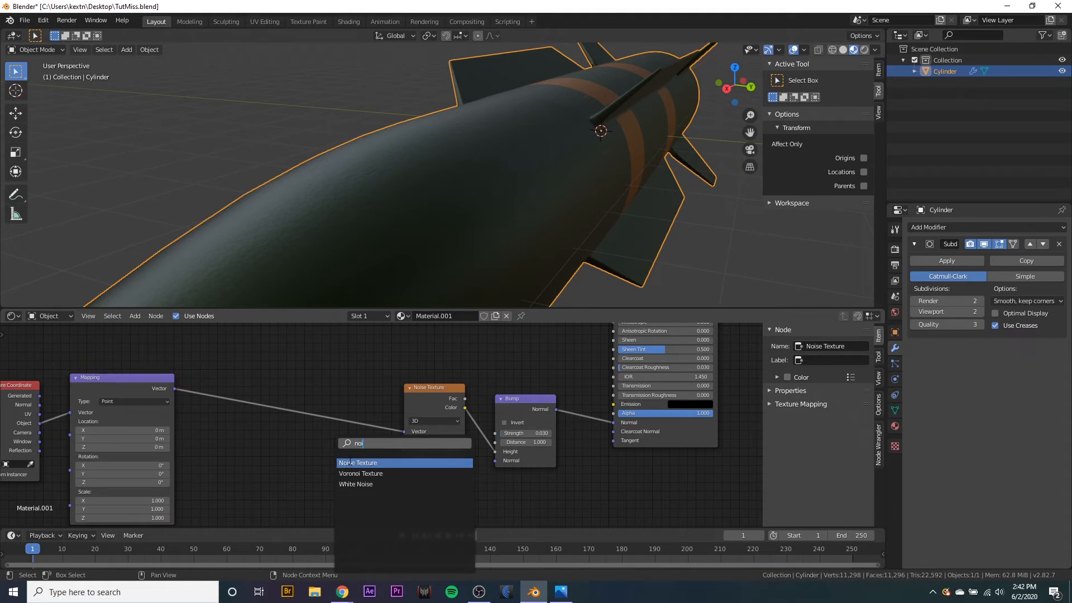
left_click(349, 463)
left_click(270, 383)
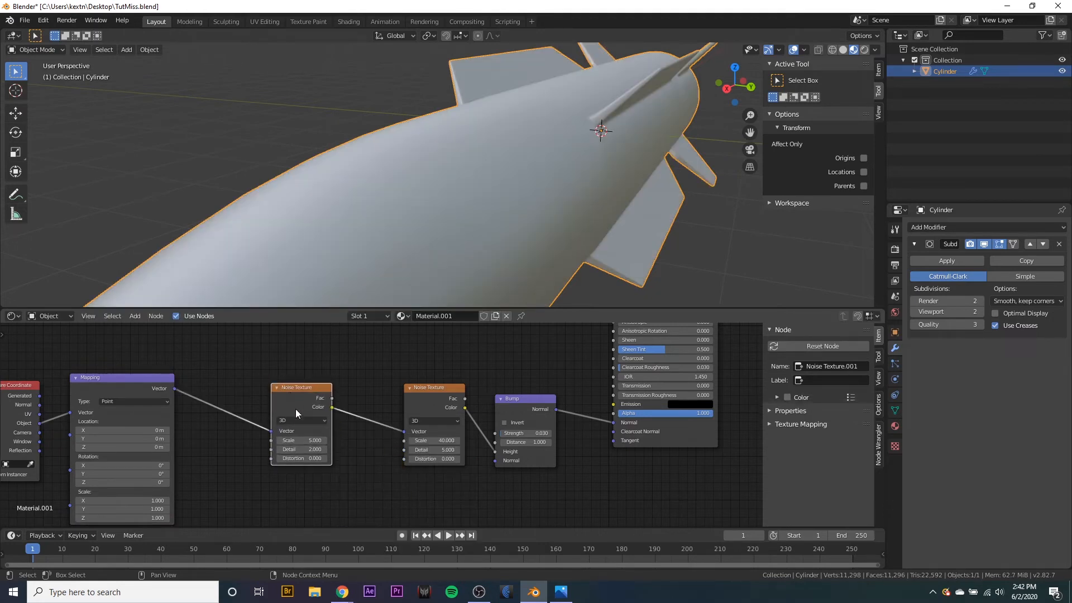
- Set the second Noise Texture's Scale to 10 and Detail to 5
left_click(303, 439)
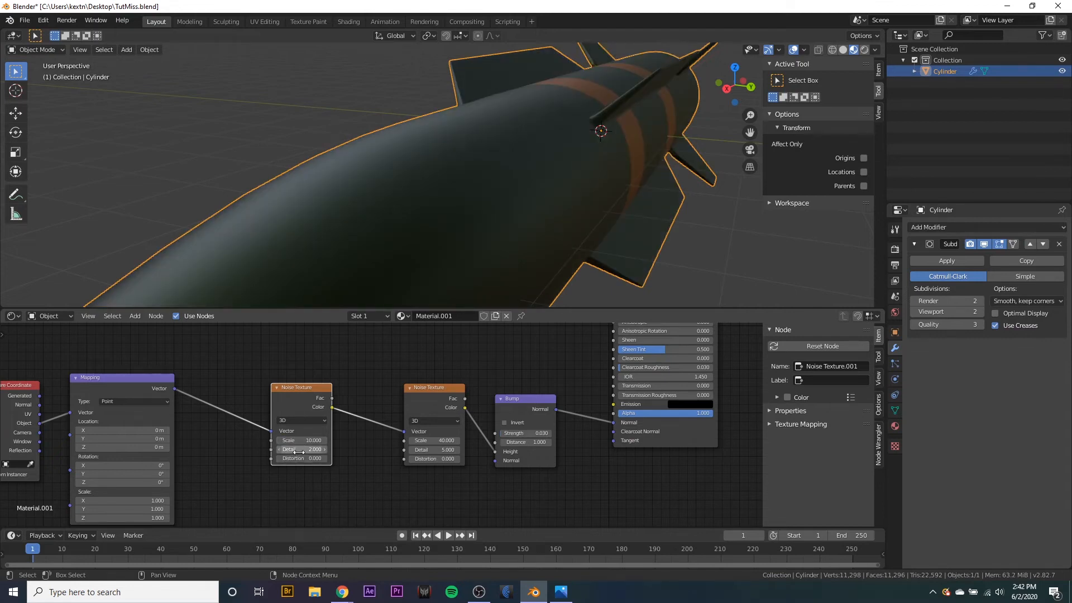
left_click(300, 450)
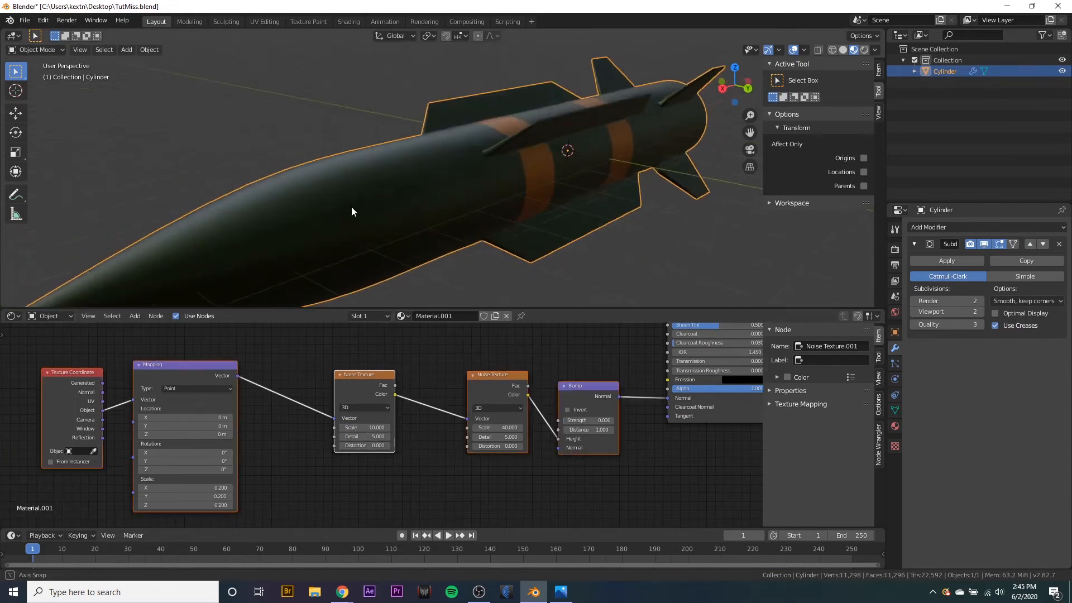
middle_click_drag(350, 207, 452, 230)
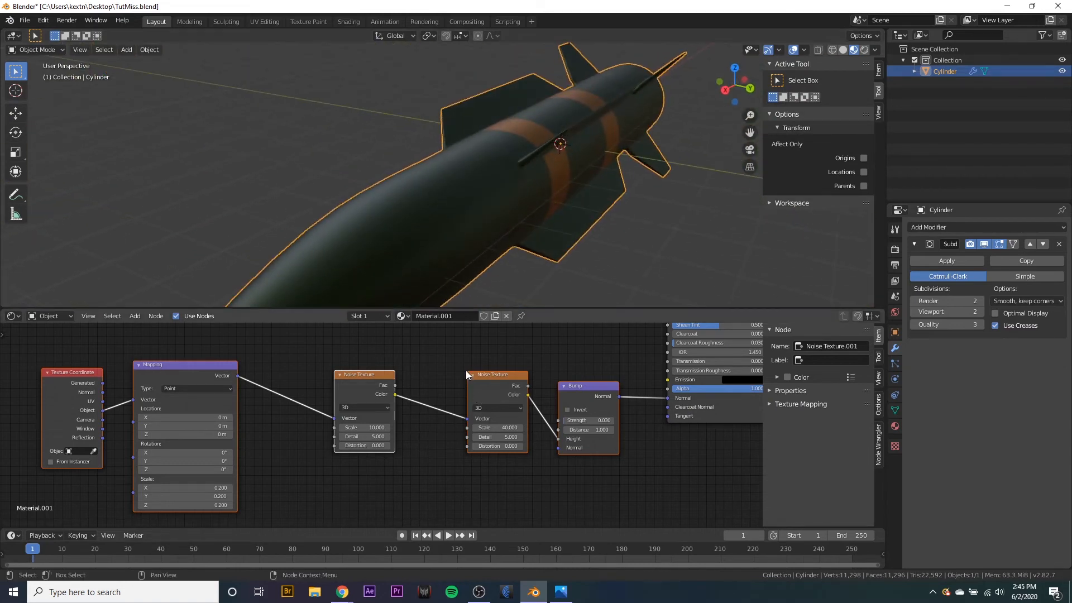
- Move the image texture and ColorRamp nodes together higher up, away from the bump nodes
middle_click_drag(466, 370, 471, 474)
scroll(471, 473, "down", 1)
scroll(394, 417, "down", 1)
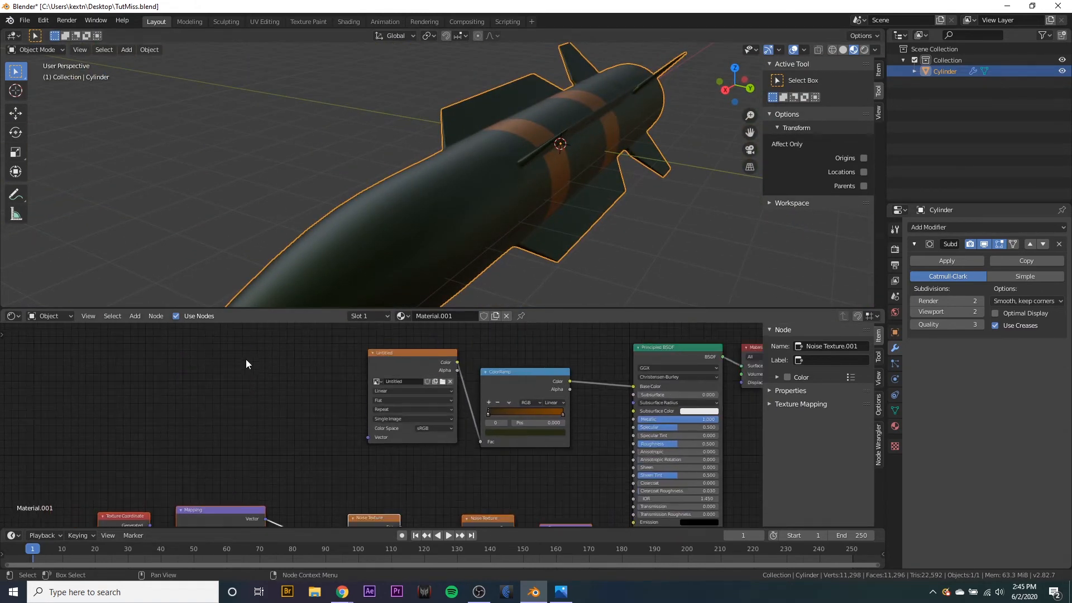
left_click_drag(312, 354, 531, 427)
left_click_drag(516, 375, 500, 317)
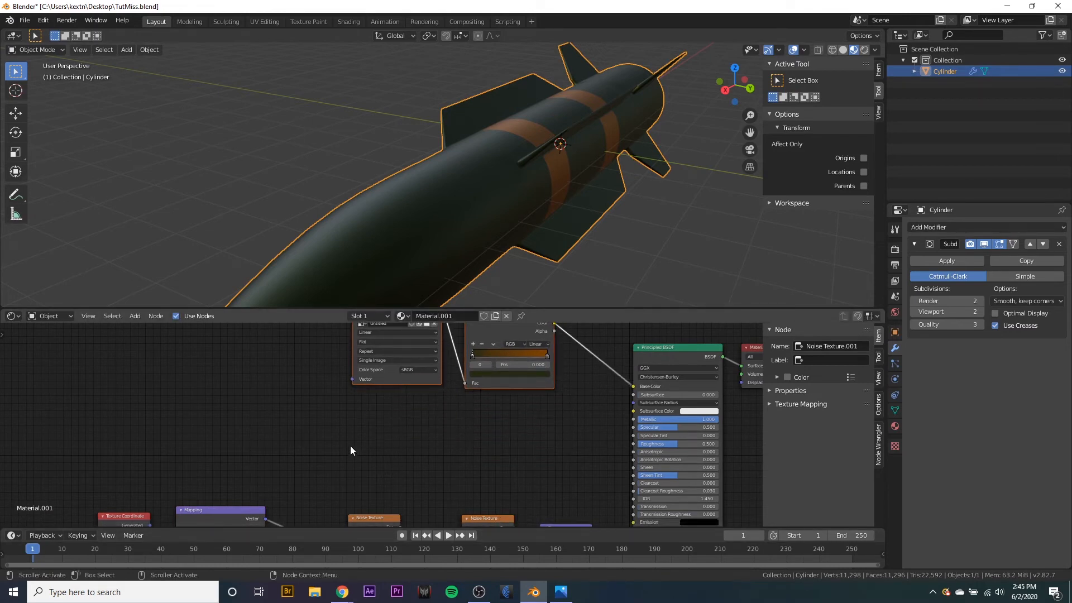
- Add a third, unconnected Noise Texture node in the empty area above the bump's Texture Coordinate and Mapping nodes
scroll(286, 437, "down", 1)
middle_click_drag(287, 437, 390, 445)
middle_click_drag(272, 423, 330, 401)
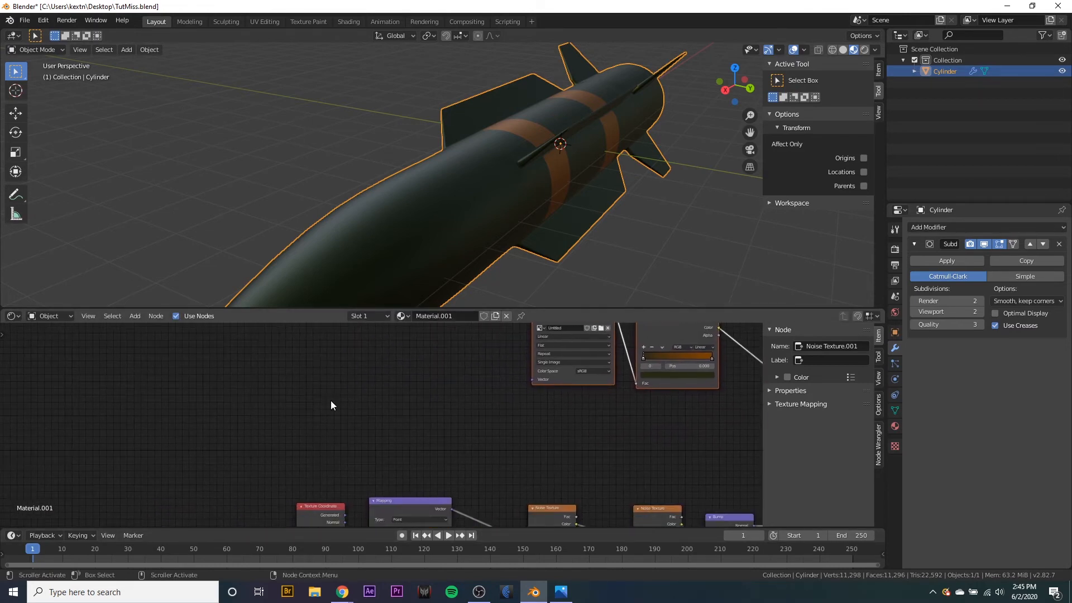
key("shift+a")
left_click(392, 404)
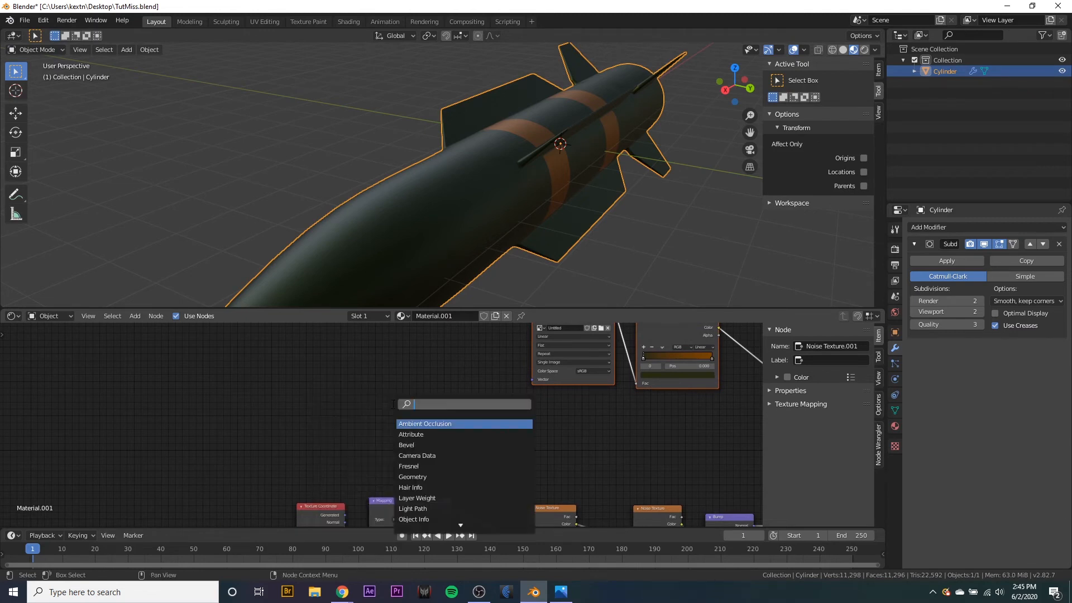
type("no")
left_click(406, 423)
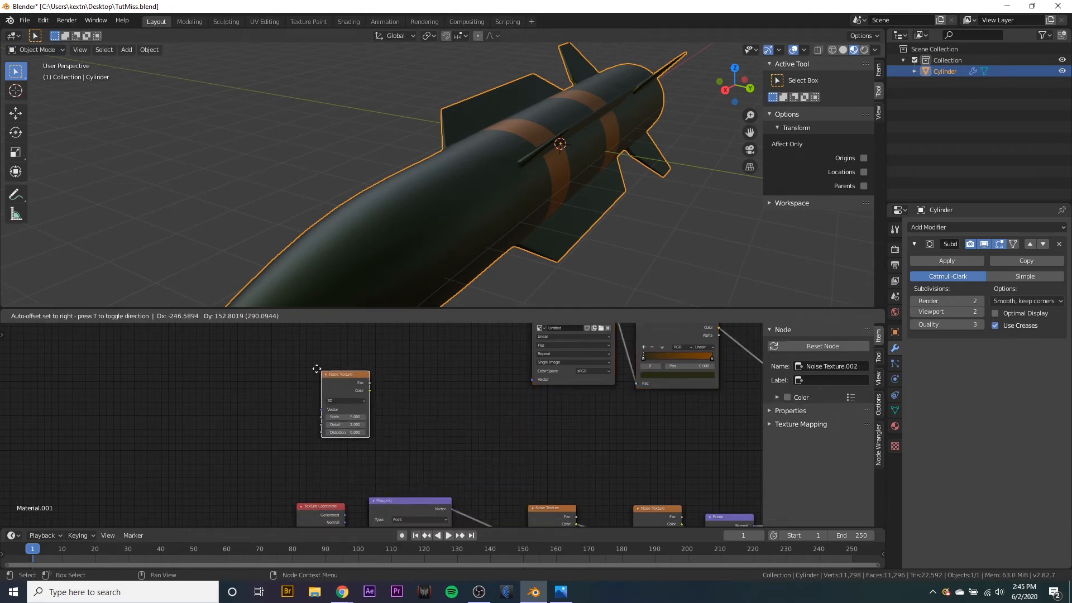
left_click(353, 371)
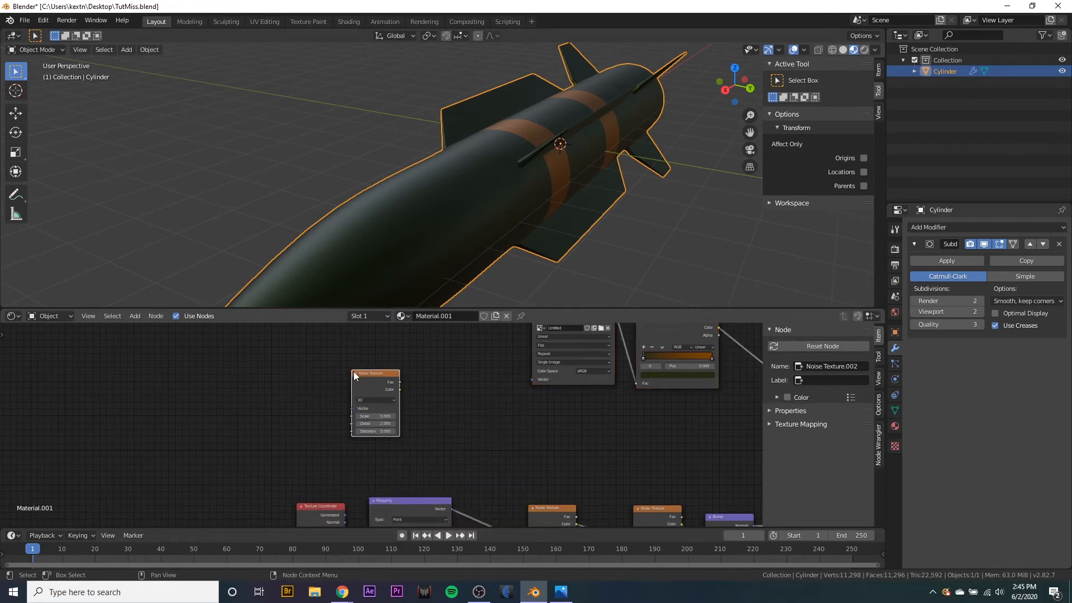
- Set the third Noise Texture's Scale to 10, Detail to 14 and Distortion to 0.2, and shift the node slightly
left_click(366, 416)
type("10")
key("Return")
left_click(371, 423)
key("Return")
left_click(373, 431)
key("Return")
left_click_drag(374, 377, 361, 379)
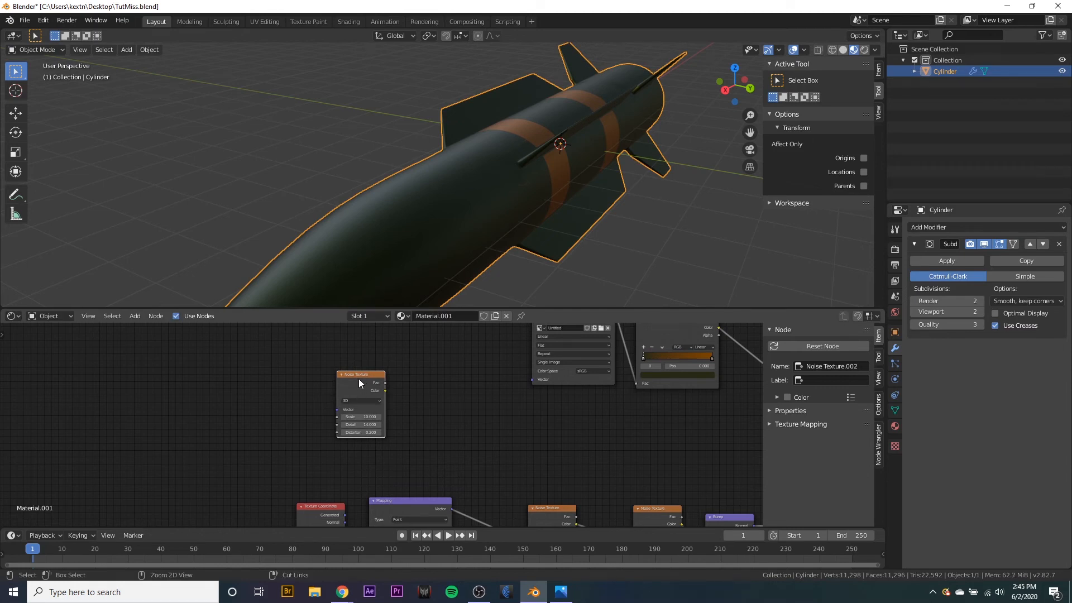
- Add Texture Coordinate and Mapping nodes to the third Noise Texture, and connect the Object output to the Mapping's Vector input
key("ctrl+t")
middle_click_drag(437, 396, 562, 389)
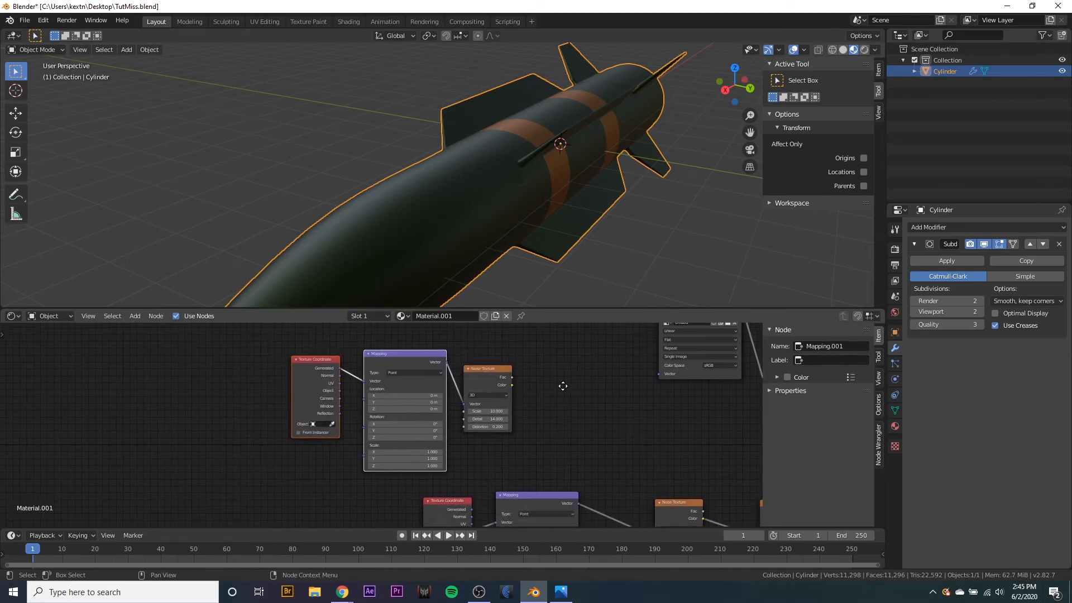
left_click(390, 369)
left_click(389, 364)
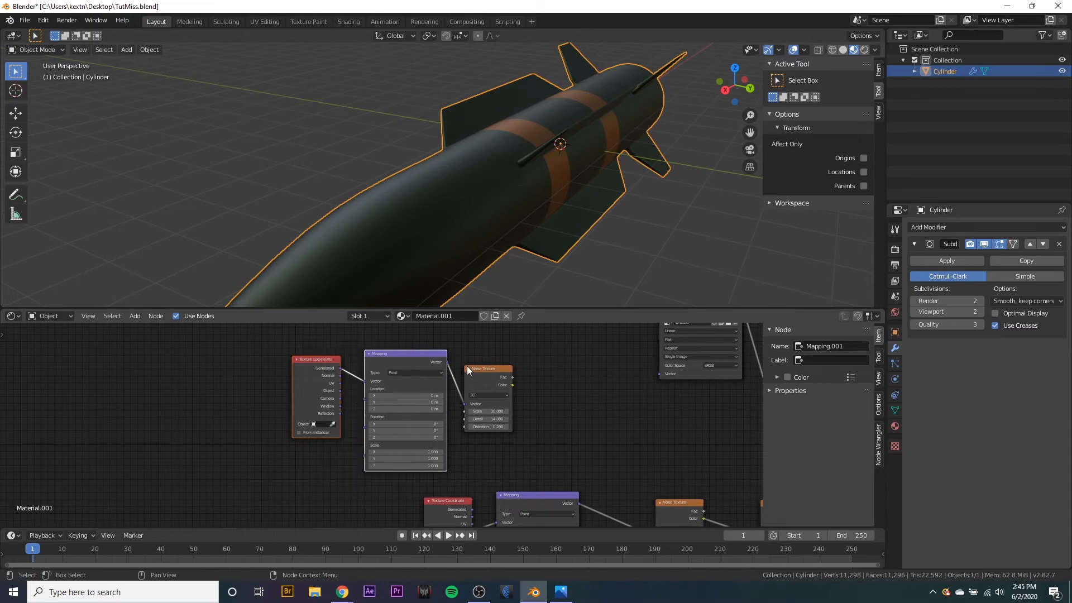
scroll(323, 387, "up", 2)
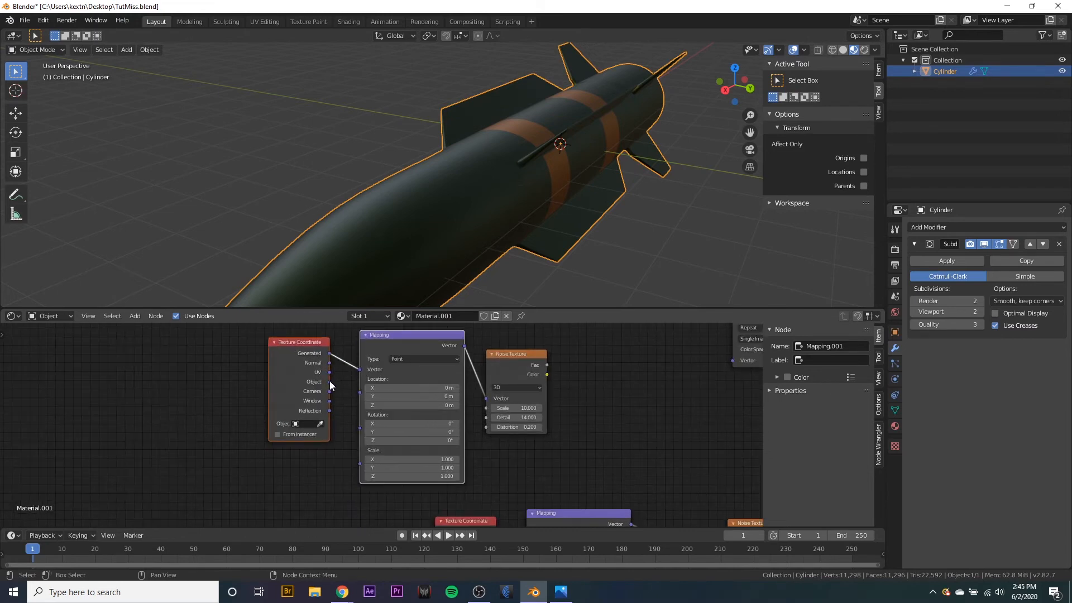
left_click_drag(329, 382, 361, 371)
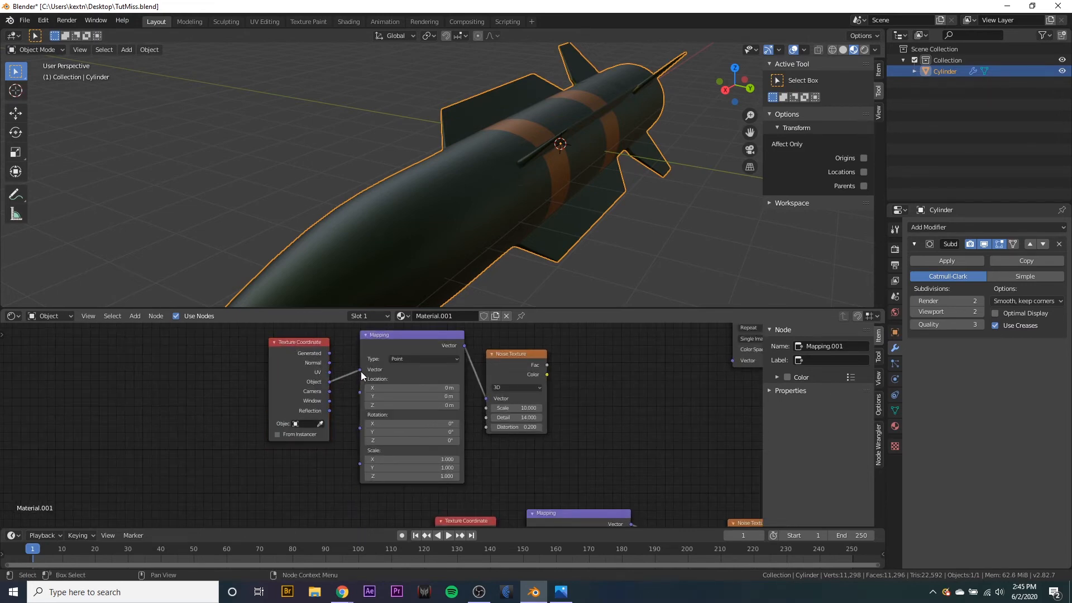
middle_click_drag(602, 373, 471, 373)
scroll(293, 390, "down", 1)
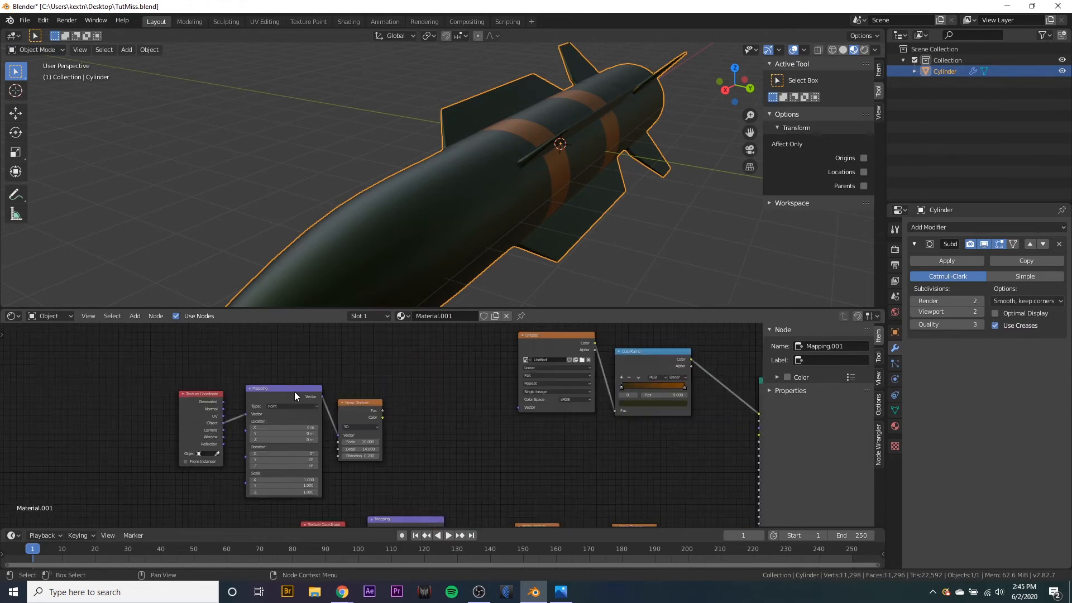
- Shift the third Noise Texture and its Texture Coordinate and Mapping nodes aside, and add a ColorRamp node after the Noise Texture
left_click_drag(179, 359, 452, 463)
left_click_drag(363, 410, 335, 410)
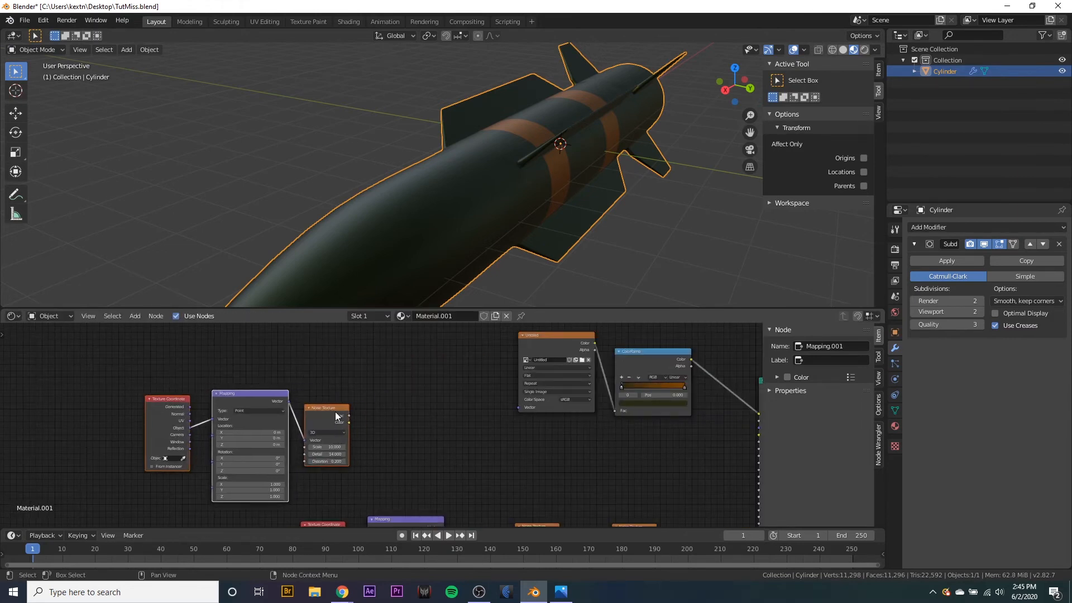
key("shift+a")
left_click(423, 408)
type("colo")
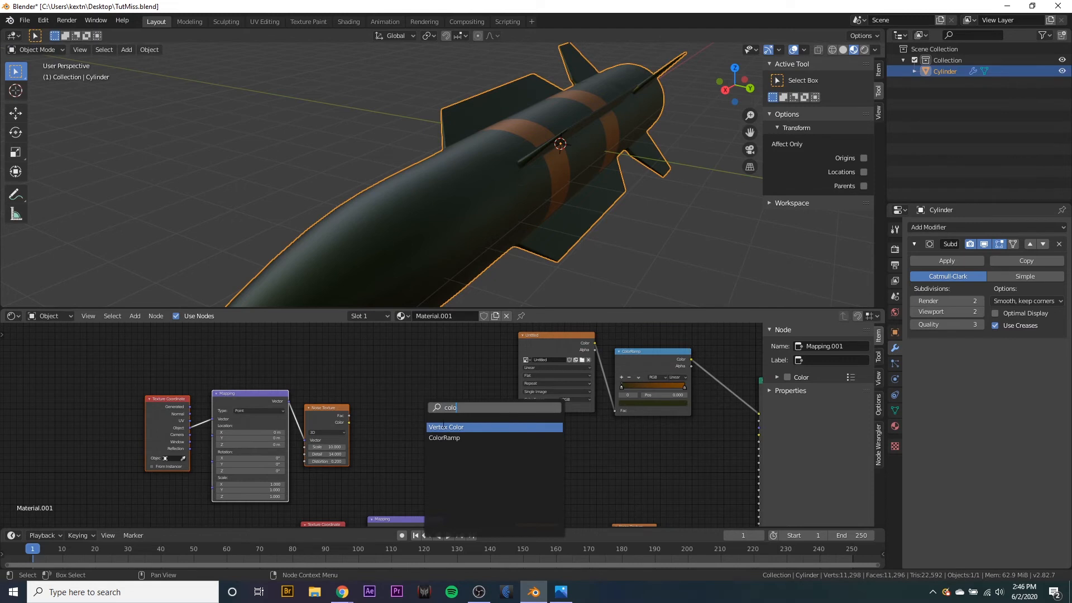
left_click(446, 437)
left_click(373, 375)
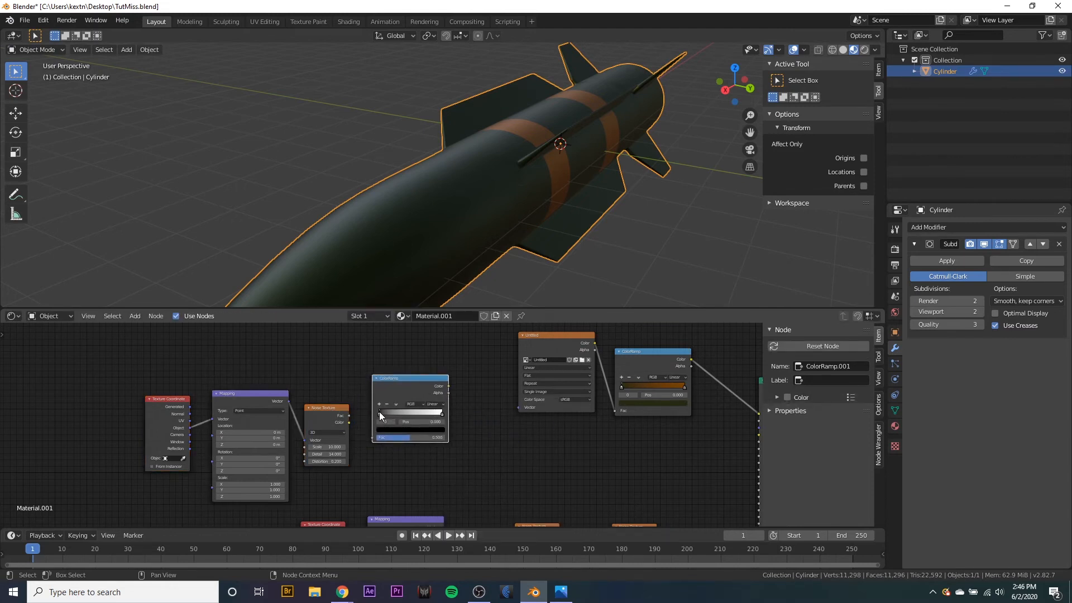
- Reverse the new ColorRamp to run from off-white to black, with the off-white stop at 0.427 and the black stop at 0.573
left_click_drag(441, 414, 397, 421)
left_click(400, 430)
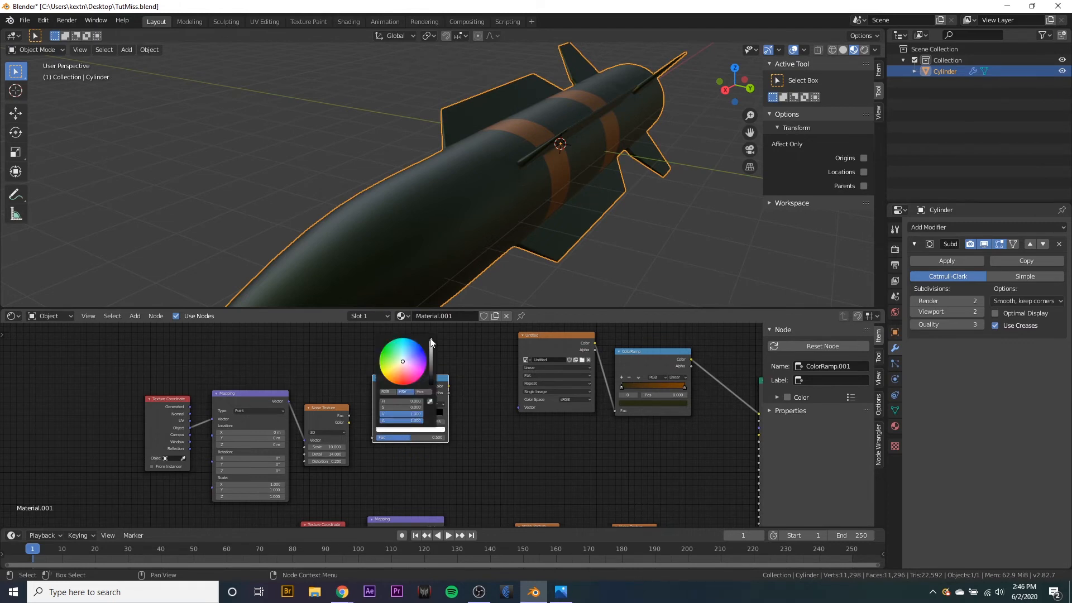
left_click_drag(430, 339, 430, 343)
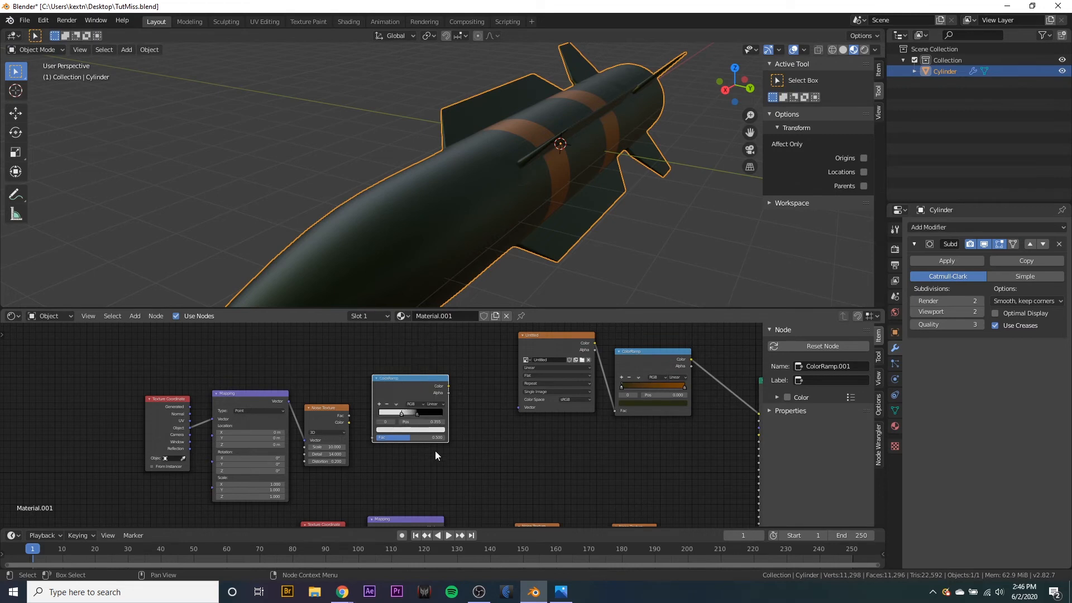
scroll(415, 433, "up", 1)
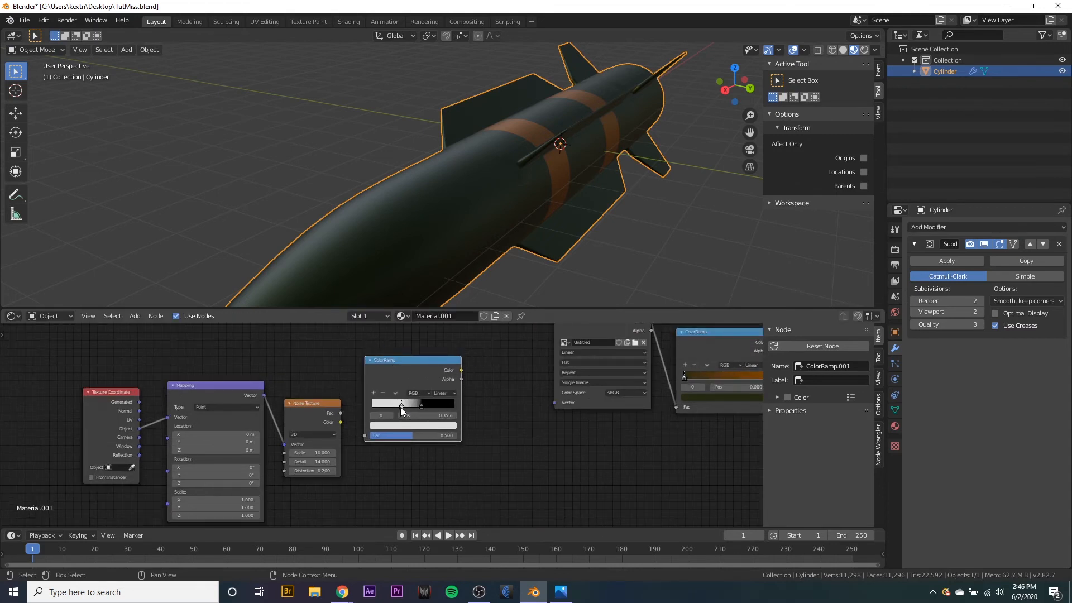
left_click_drag(422, 407, 420, 407)
- Move the image texture and orange ColorRamp nodes together further up, clear of the new noise nodes
scroll(572, 441, "down", 3)
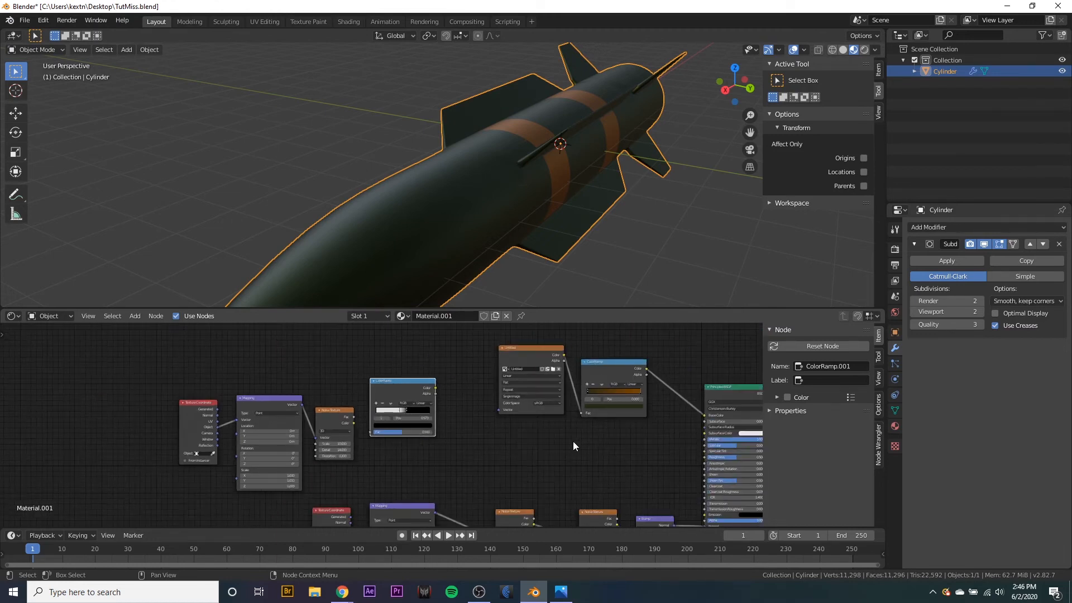
scroll(410, 391, "down", 2)
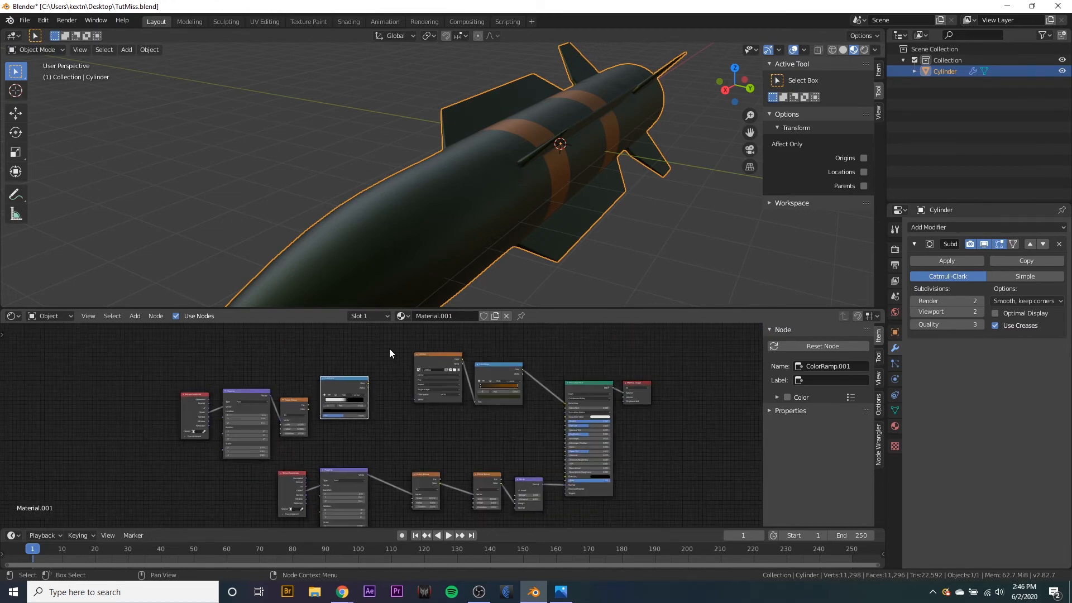
left_click_drag(390, 349, 483, 342)
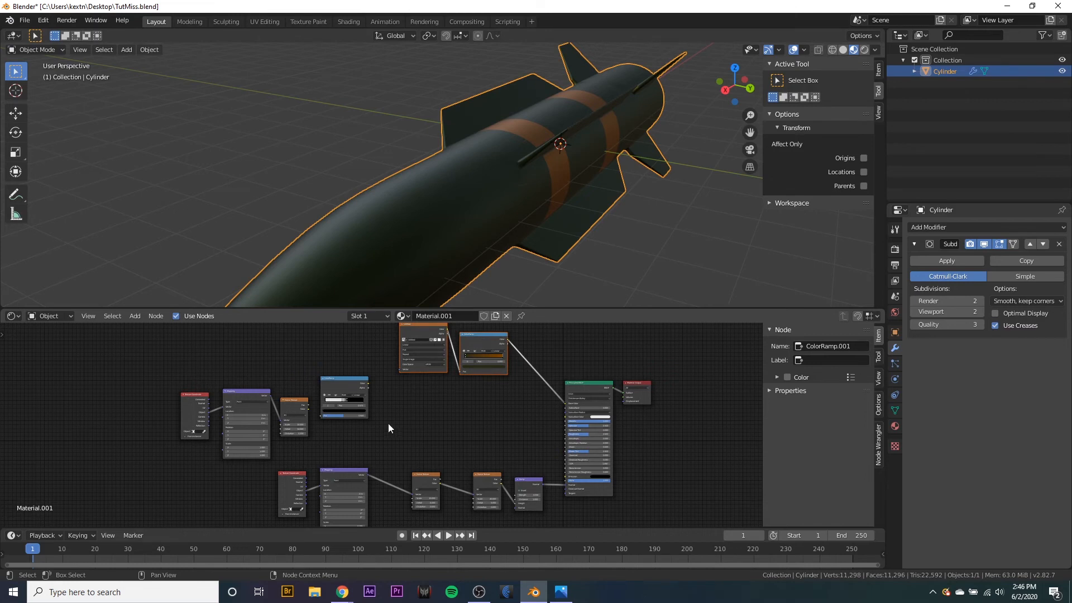
- Connect the third Noise Texture's Color output to the white-to-black ColorRamp's Fac, and shift the ColorRamp up slightly
scroll(301, 463, "up", 3)
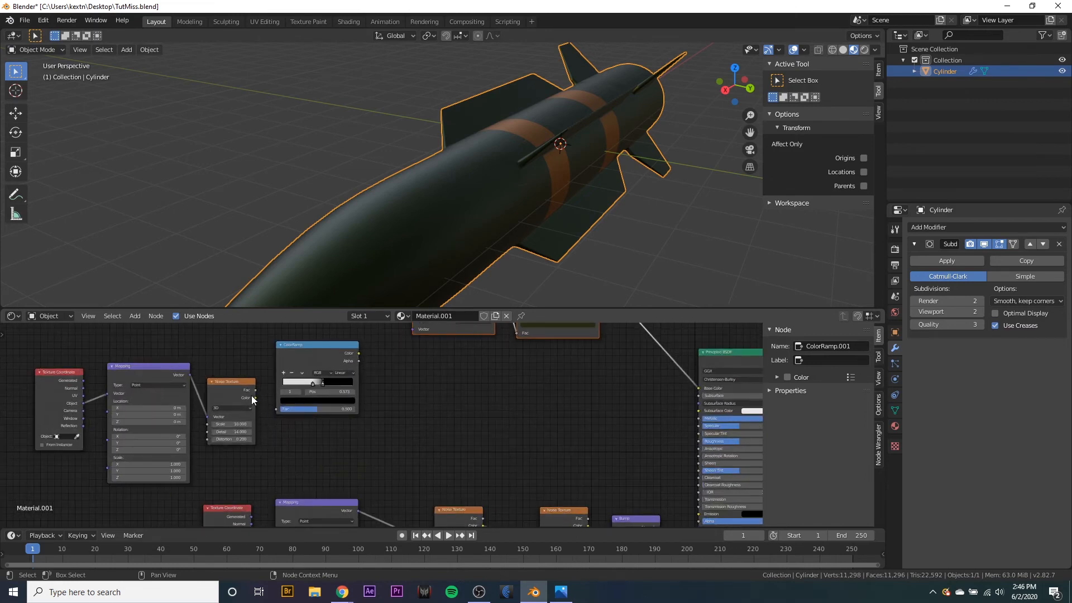
left_click_drag(256, 397, 276, 410)
left_click_drag(305, 353, 306, 339)
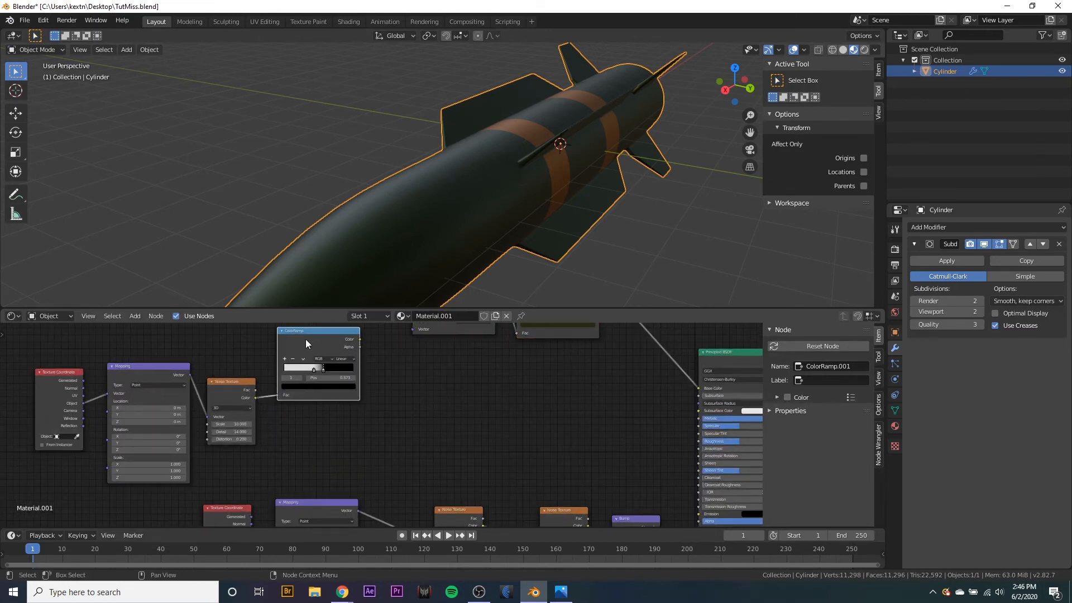
- Insert a MixRGB node between the orange ColorRamp and the Principled BSDF, and connect the white-to-black ColorRamp's Color to its Fac
middle_click_drag(437, 422, 286, 480)
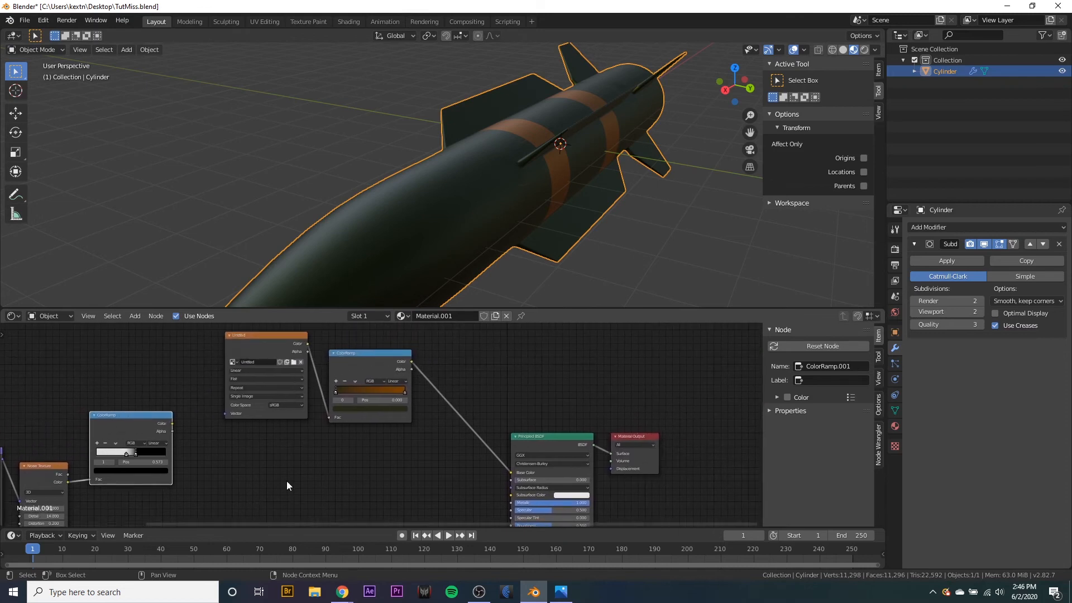
key("shift+a")
left_click(380, 455)
type("mi")
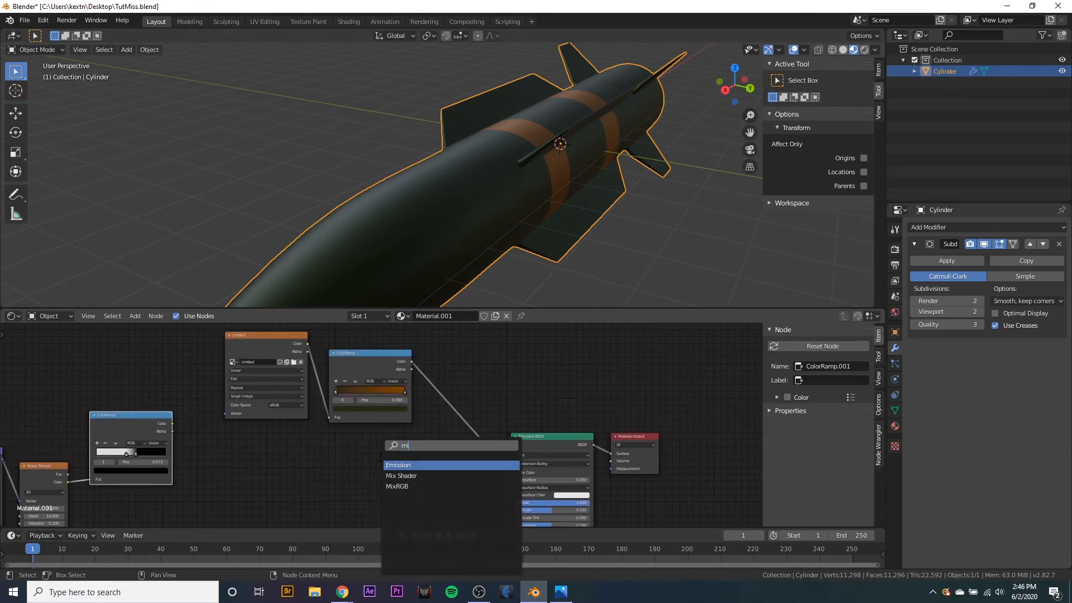
type("x")
left_click(397, 476)
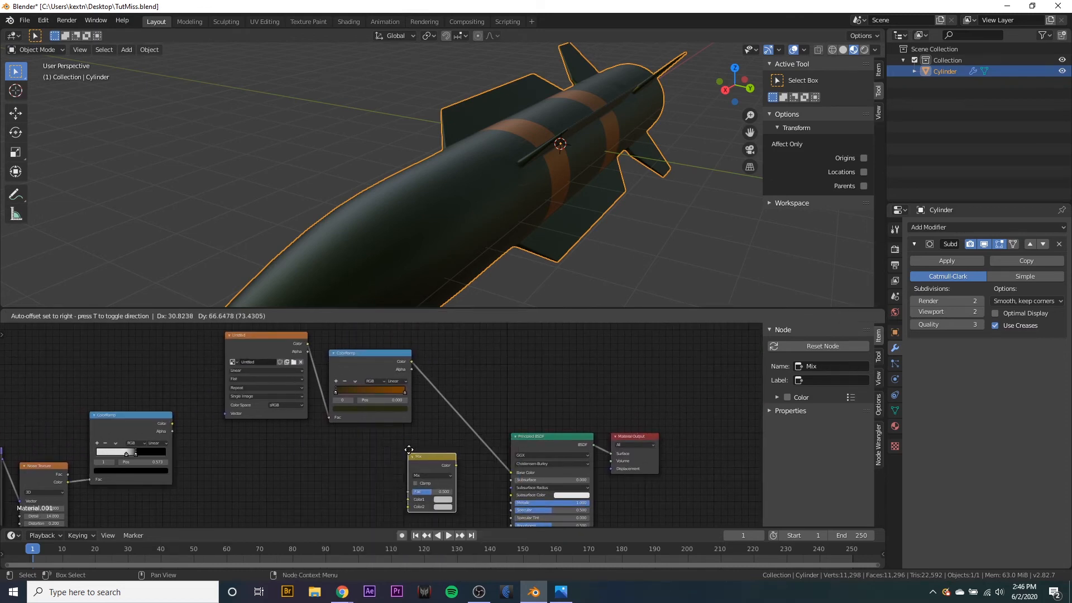
left_click(448, 384)
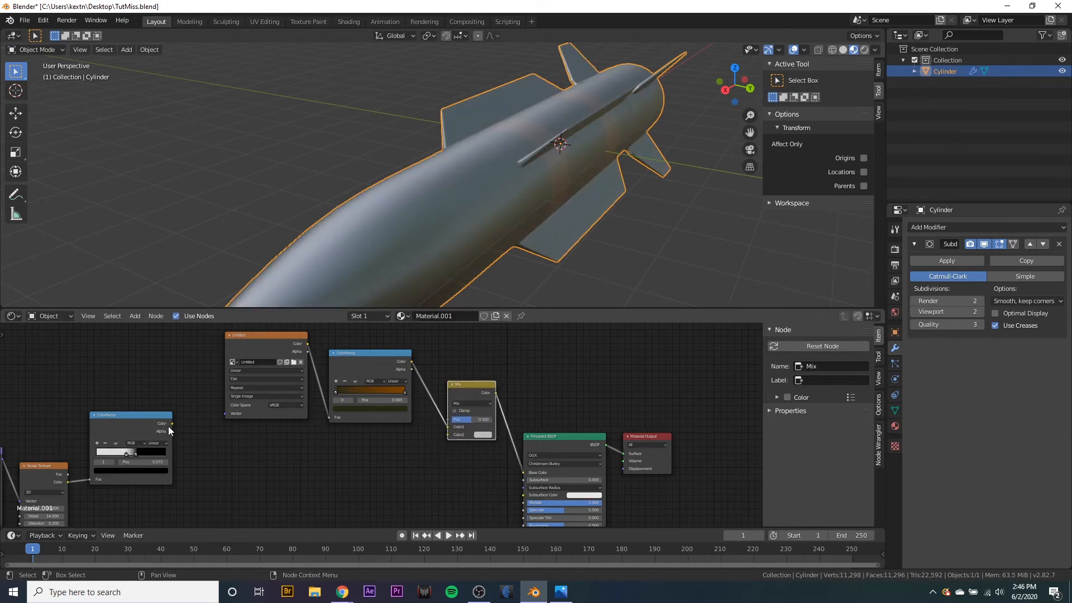
left_click_drag(170, 423, 447, 420)
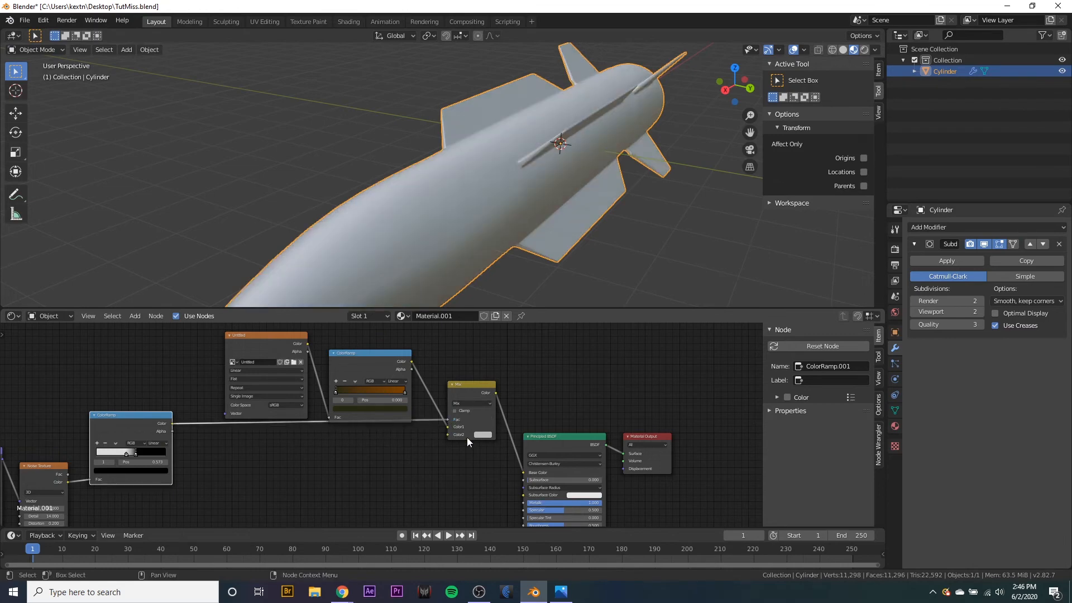
mouse_move(556, 201)
middle_mouse_down()
mouse_move(518, 226)
mouse_move(457, 218)
mouse_move(539, 200)
middle_mouse_up()
- Add another ColorRamp node below the white-to-black one and connect the third Noise Texture's Color output to its Fac
middle_click_drag(311, 474, 383, 402)
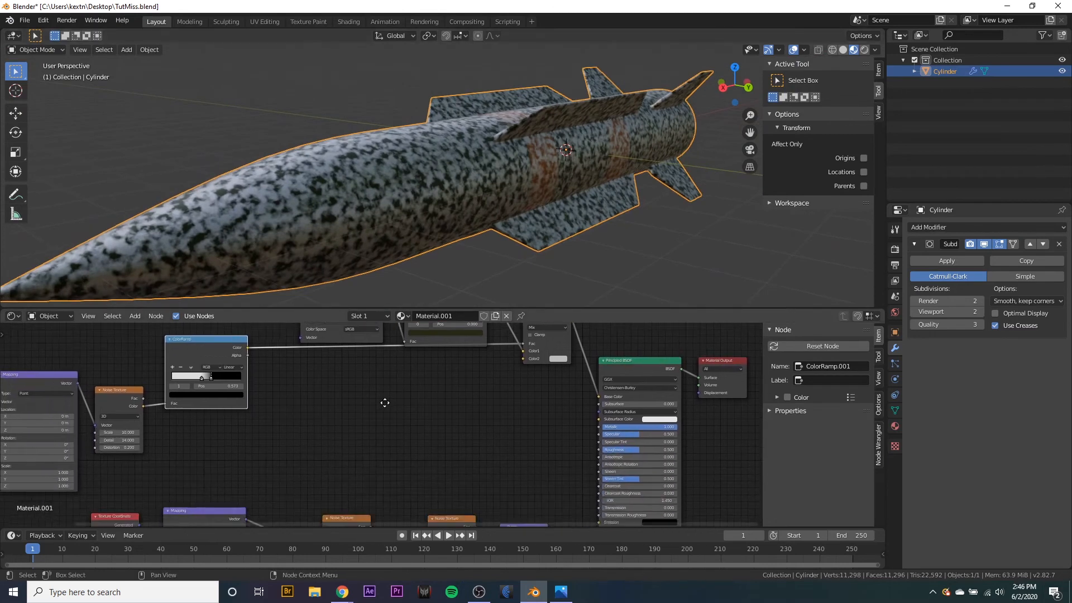
key("shift+a")
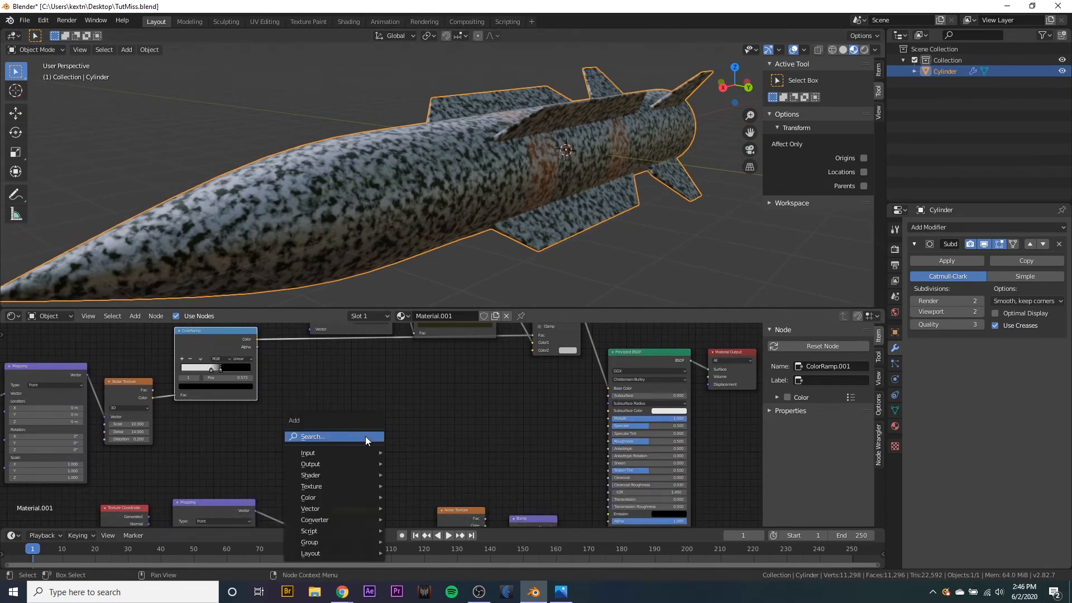
left_click(366, 437)
type("col")
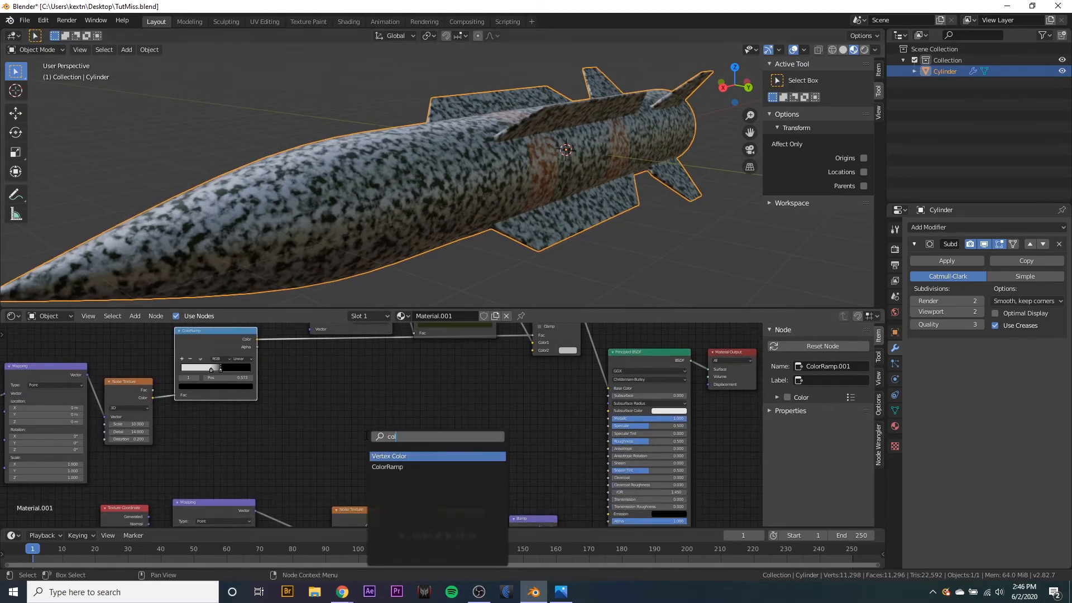
left_click(379, 466)
left_click(323, 395)
scroll(282, 398, "up", 1)
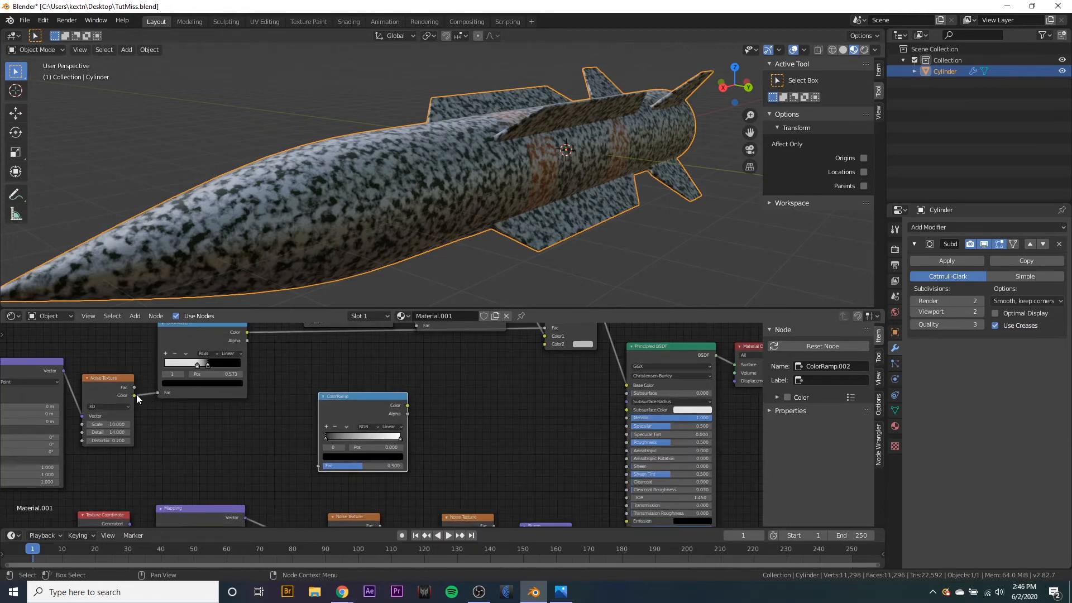
left_click_drag(135, 395, 319, 466)
- Move the newest ColorRamp's white stop to 0.623 and change its color to black
scroll(347, 447, "up", 2)
left_click_drag(402, 437, 378, 444)
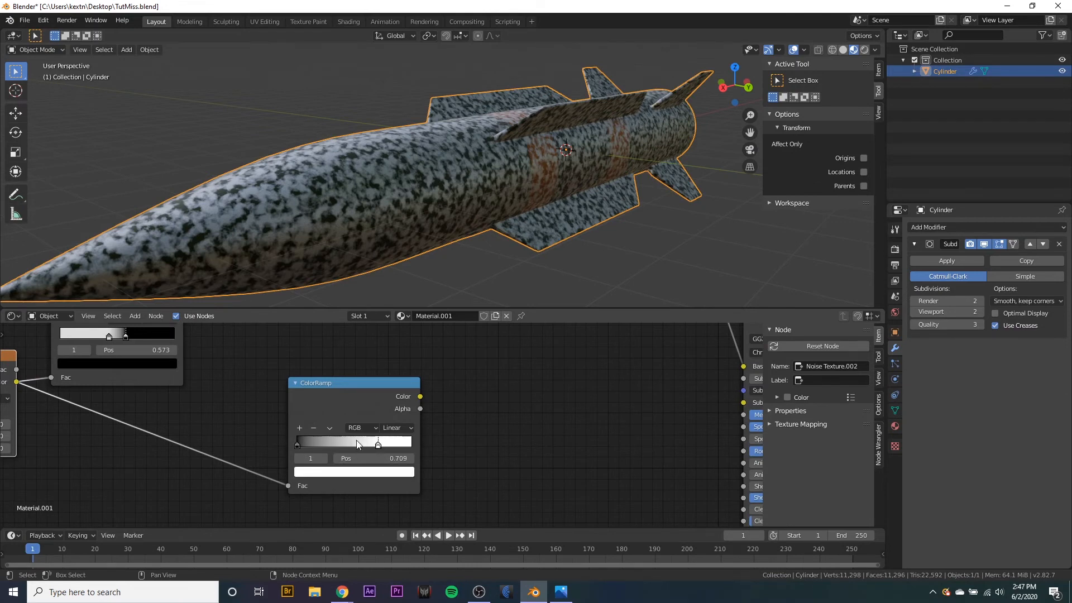
left_click(298, 445)
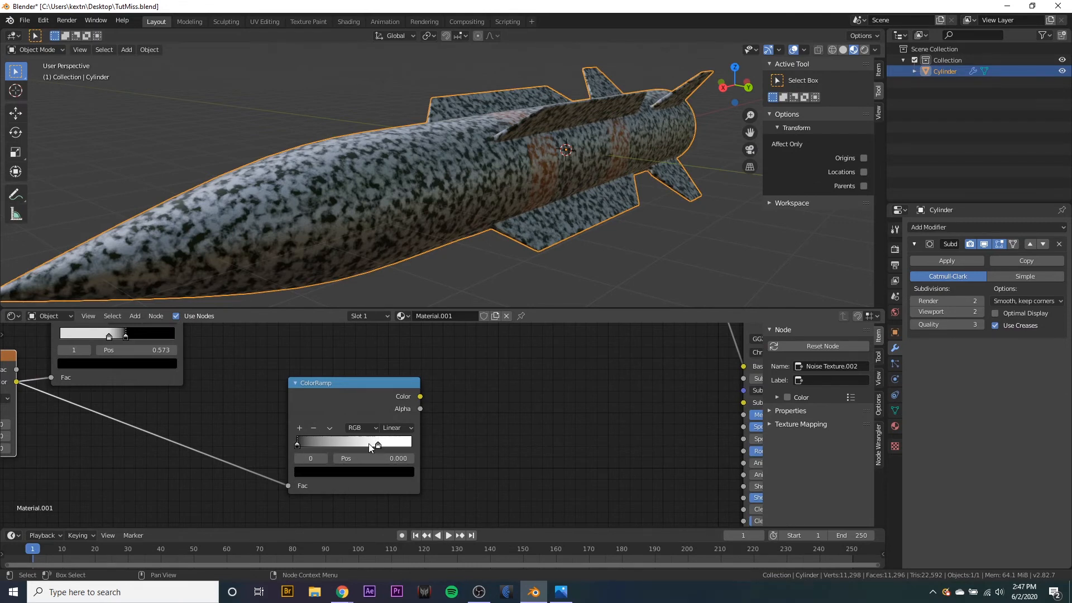
left_click_drag(369, 446, 360, 447)
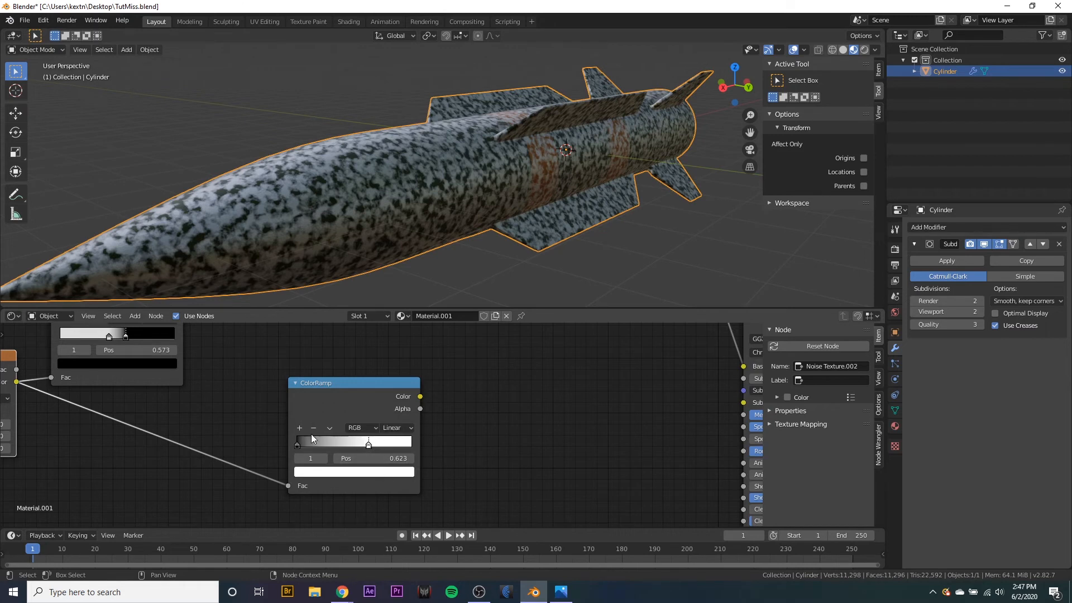
left_click(357, 472)
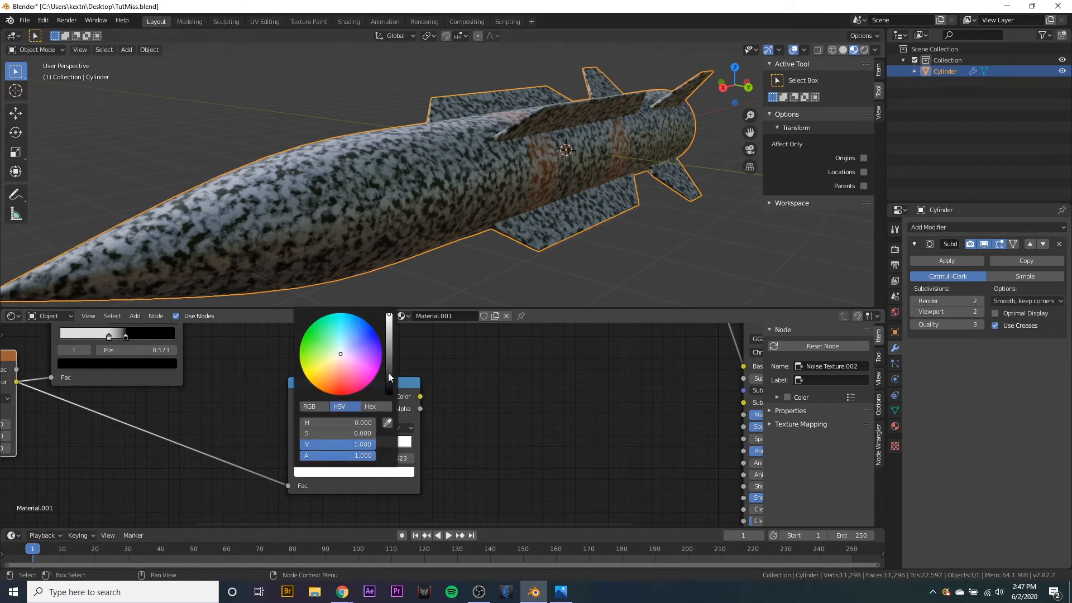
left_click_drag(389, 377, 389, 393)
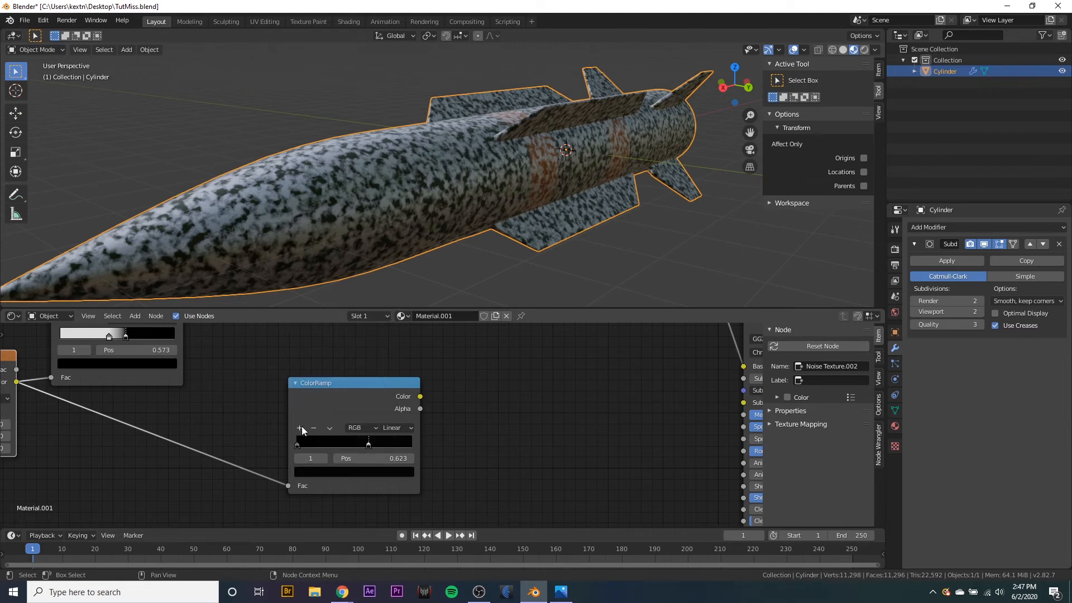
- Add a very dark reddish-brown middle stop to the newest ColorRamp and move its black end stop to 0.423
left_click(300, 427)
left_click(327, 472)
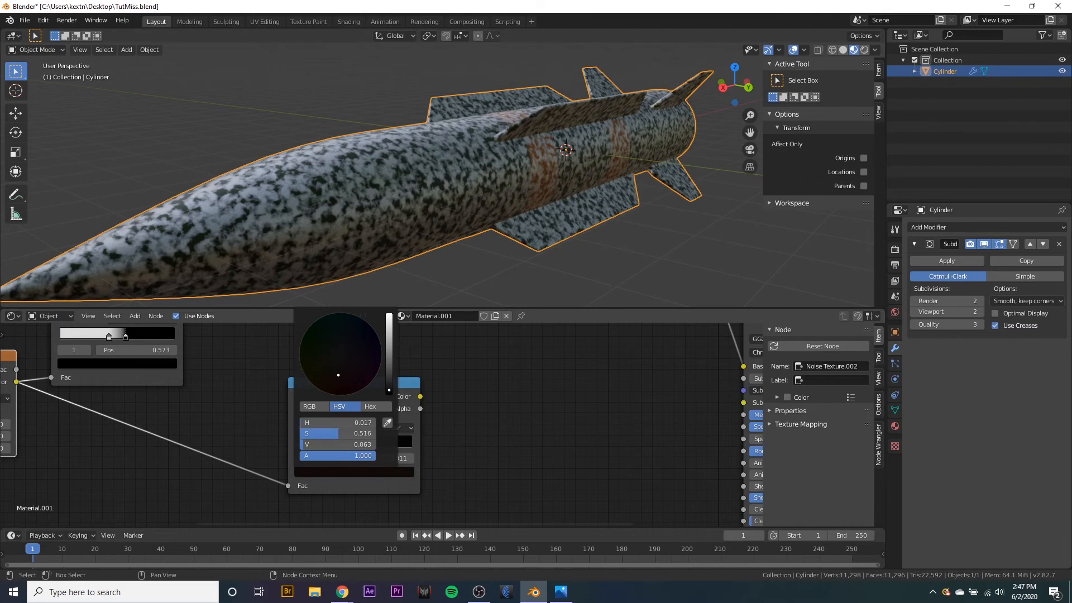
left_click_drag(338, 375, 338, 379)
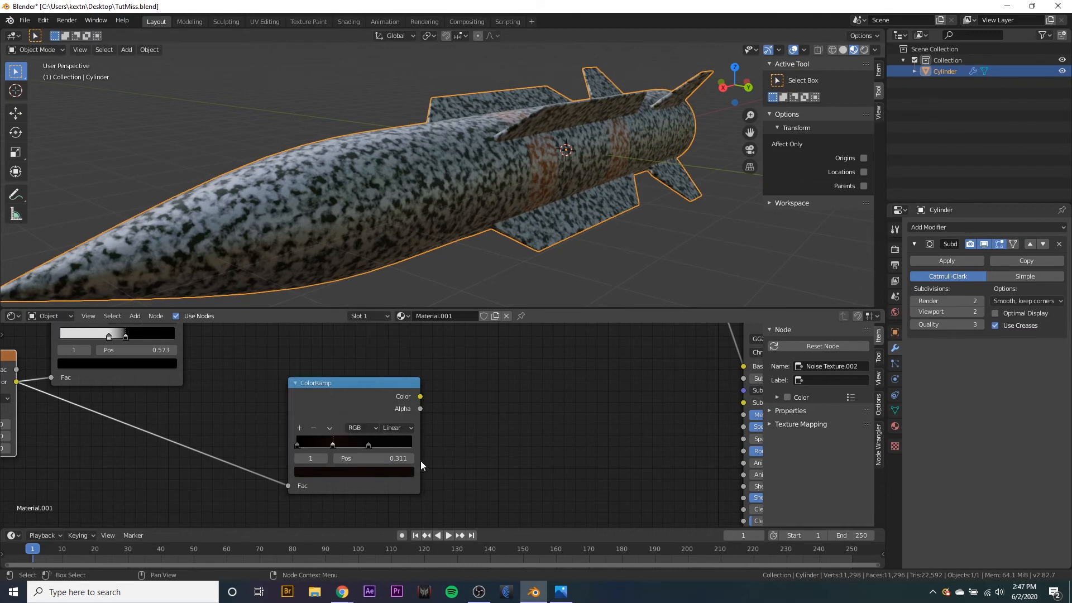
mouse_move(332, 445)
left_mouse_down()
mouse_move(356, 446)
mouse_move(346, 450)
left_mouse_up()
- Connect the dark brown ColorRamp's Color output to the Mix node's Color2 input and check the missile's surface
scroll(503, 438, "down", 3)
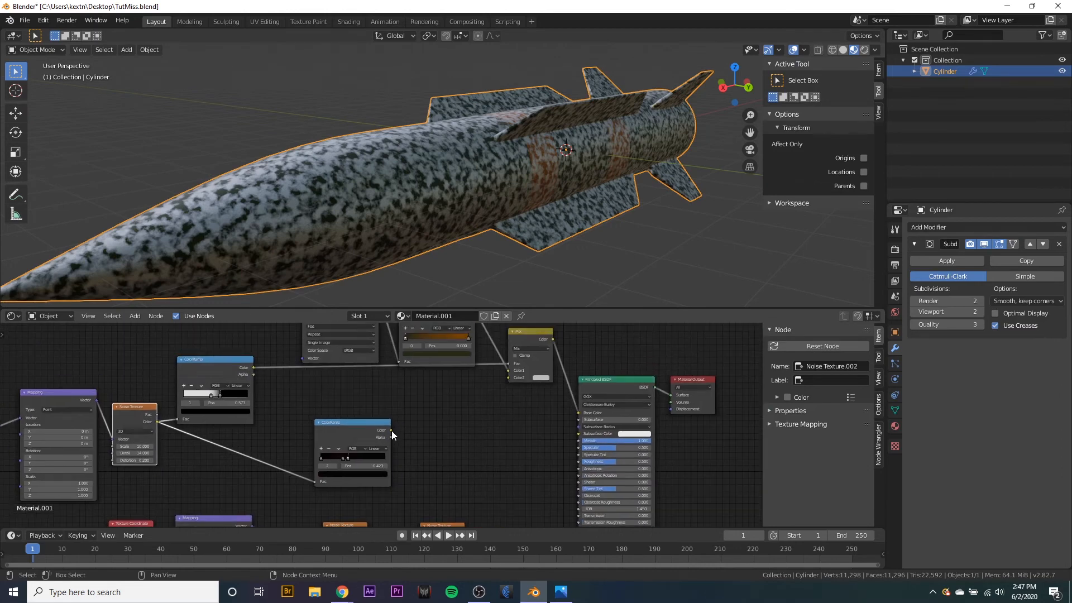
left_click_drag(390, 431, 507, 379)
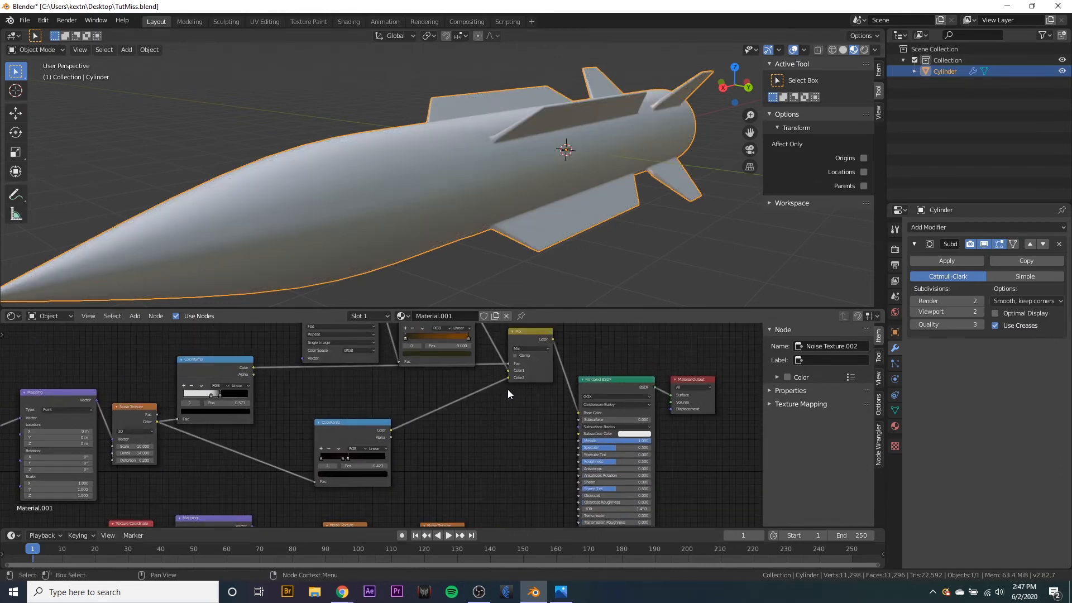
mouse_move(527, 206)
middle_mouse_down()
mouse_move(599, 215)
mouse_move(518, 222)
middle_mouse_up()
scroll(545, 222, "up", 3)
scroll(518, 222, "up", 1)
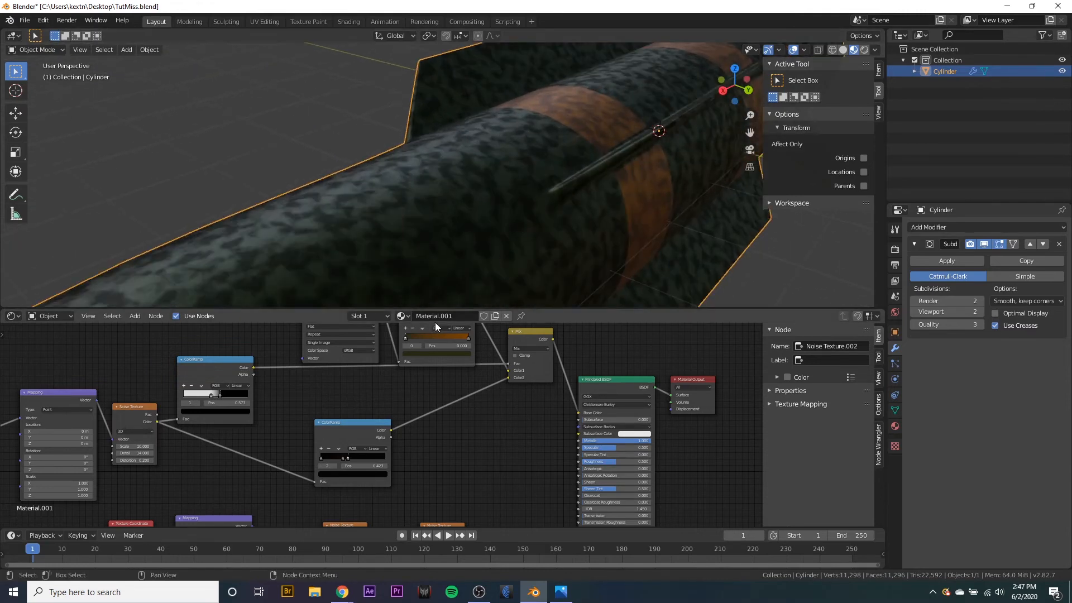
scroll(429, 240, "down", 1)
middle_click_drag(428, 238, 424, 219)
- Set the X, Y and Z Scale of the third Noise Texture's Mapping node to 0.2 and inspect the missile
middle_click_drag(206, 483, 468, 392)
middle_click_drag(349, 417, 339, 447)
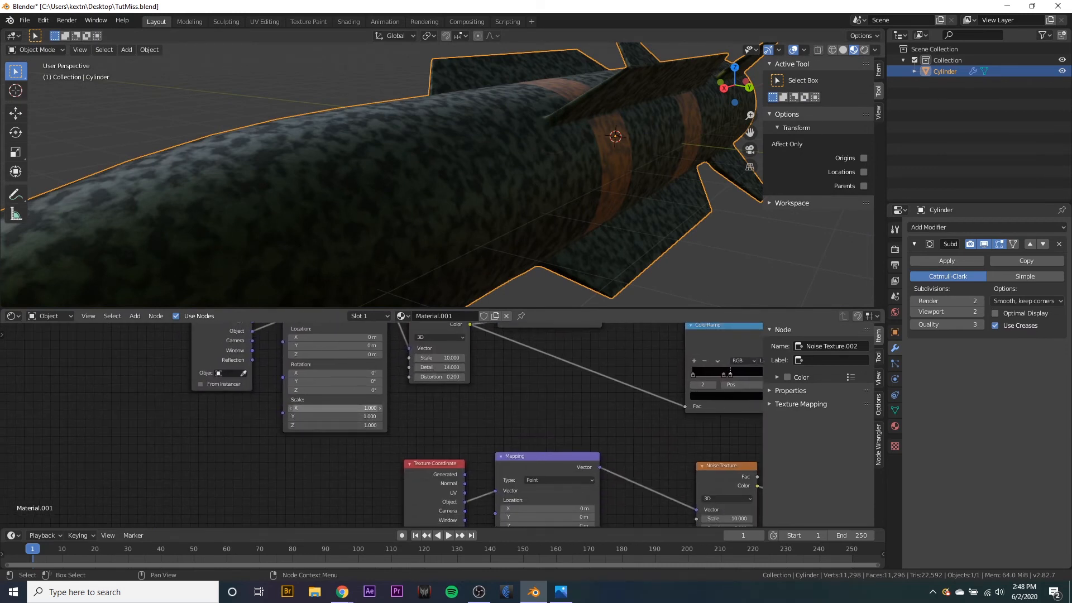
left_click_drag(333, 409, 333, 425)
left_click(343, 470)
mouse_move(344, 471)
middle_mouse_down()
mouse_move(322, 383)
mouse_move(346, 459)
middle_mouse_up()
left_click_drag(318, 394, 318, 412)
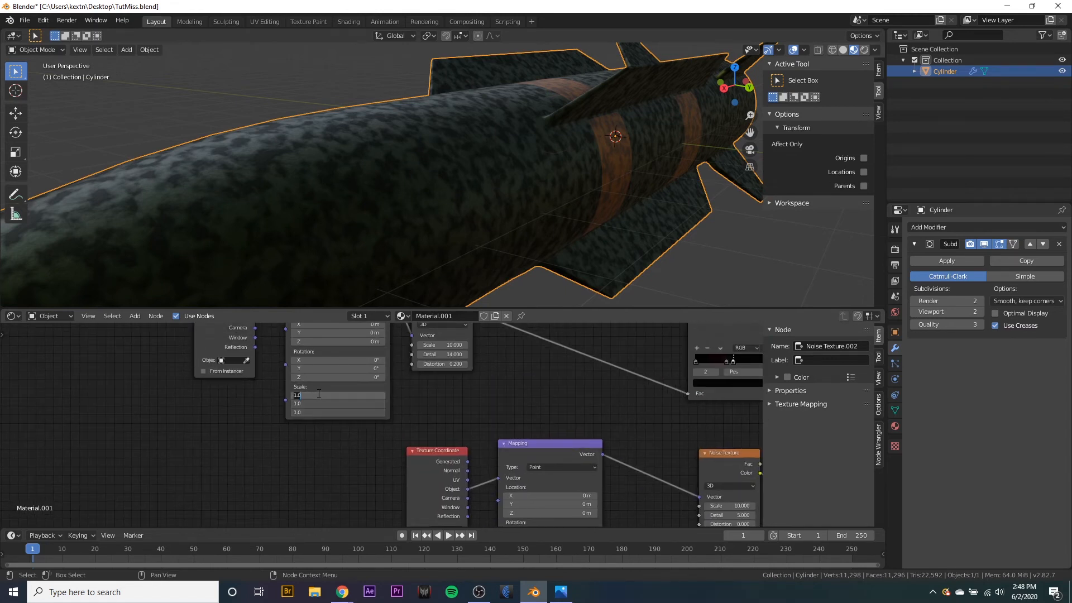
type(".2")
key("Return")
mouse_move(446, 251)
middle_mouse_down()
mouse_move(477, 229)
mouse_move(521, 304)
mouse_move(514, 45)
mouse_move(470, 236)
mouse_move(477, 204)
mouse_move(548, 198)
mouse_move(509, 253)
mouse_move(433, 233)
mouse_move(243, 233)
mouse_move(377, 257)
mouse_move(445, 232)
middle_mouse_up()
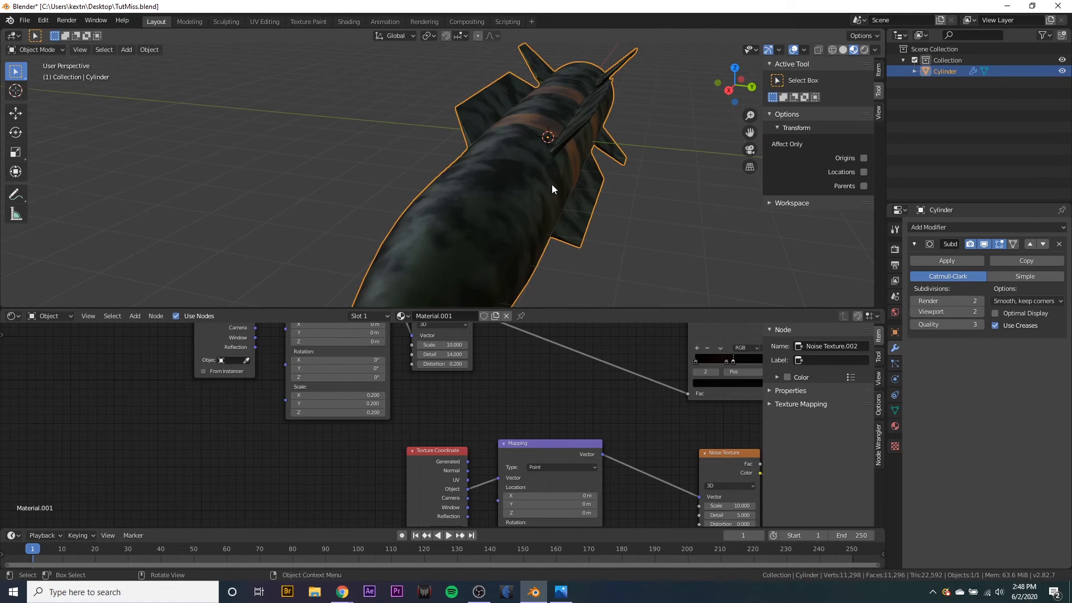
middle_click_drag(551, 185, 462, 220)
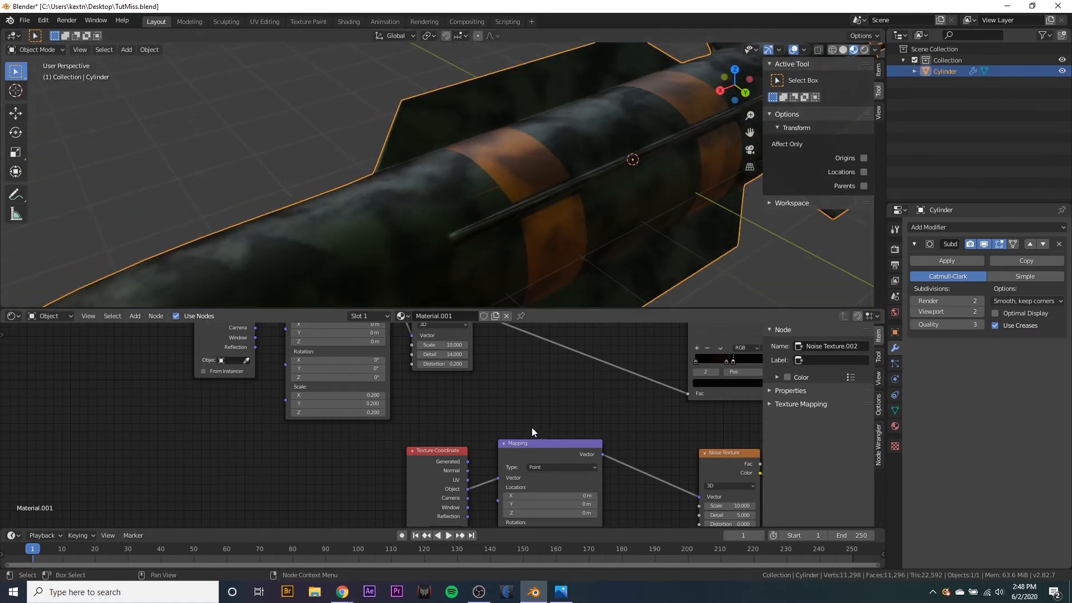
middle_click_drag(530, 365, 362, 493)
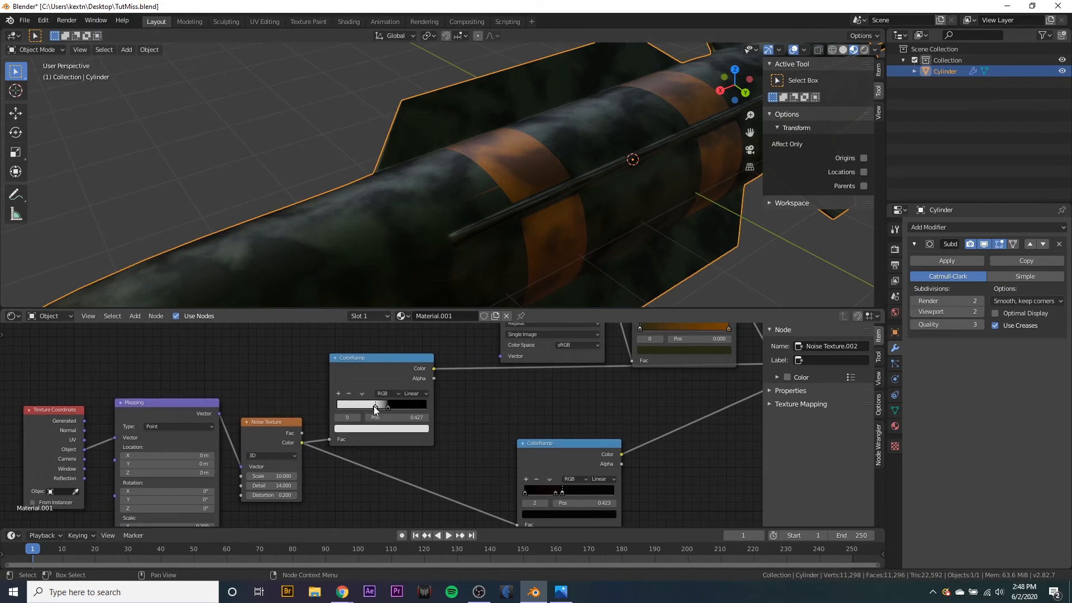
- Move the black stop of the ColorRamp beside the third Noise Texture to 0.627 and its white stop to 0.386
mouse_move(386, 405)
left_mouse_down()
mouse_move(404, 405)
mouse_move(380, 410)
mouse_move(400, 410)
left_mouse_up()
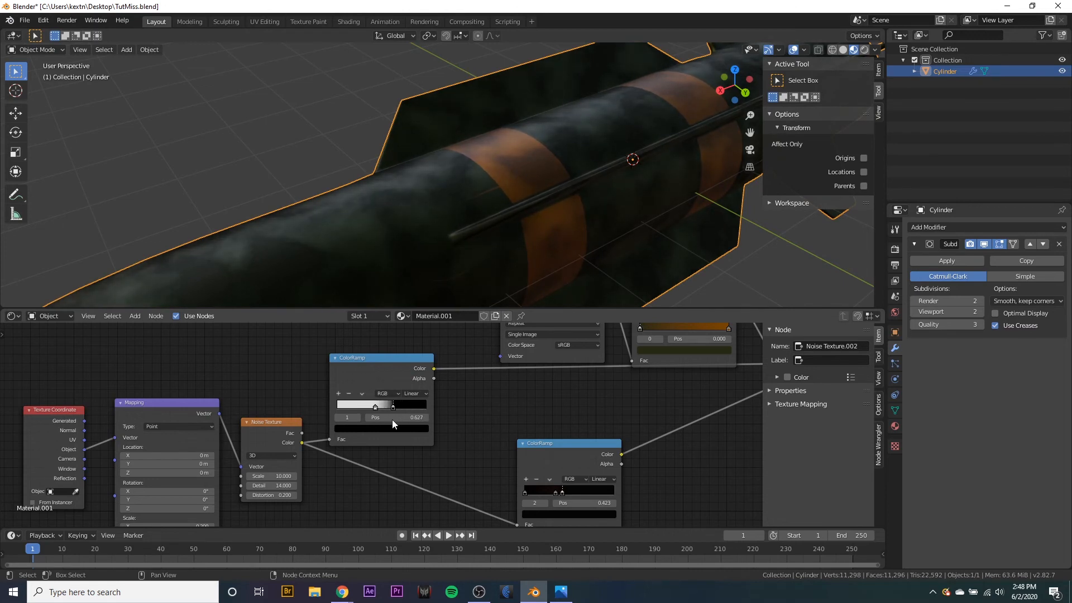
left_click(375, 408)
left_click(376, 427)
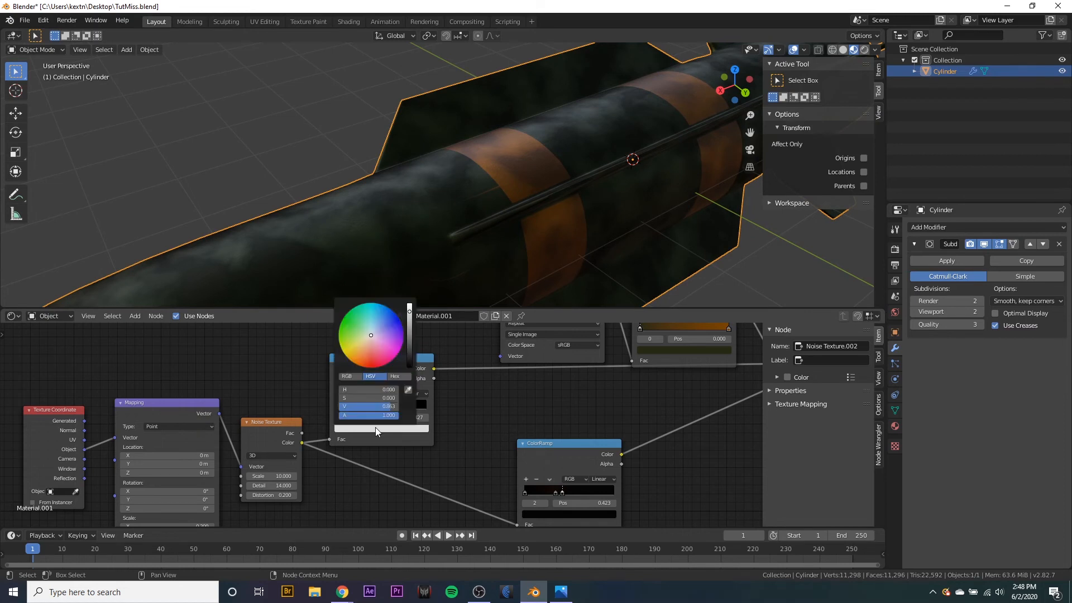
left_click(365, 426)
mouse_move(373, 406)
left_mouse_down()
mouse_move(351, 419)
mouse_move(363, 423)
left_mouse_up()
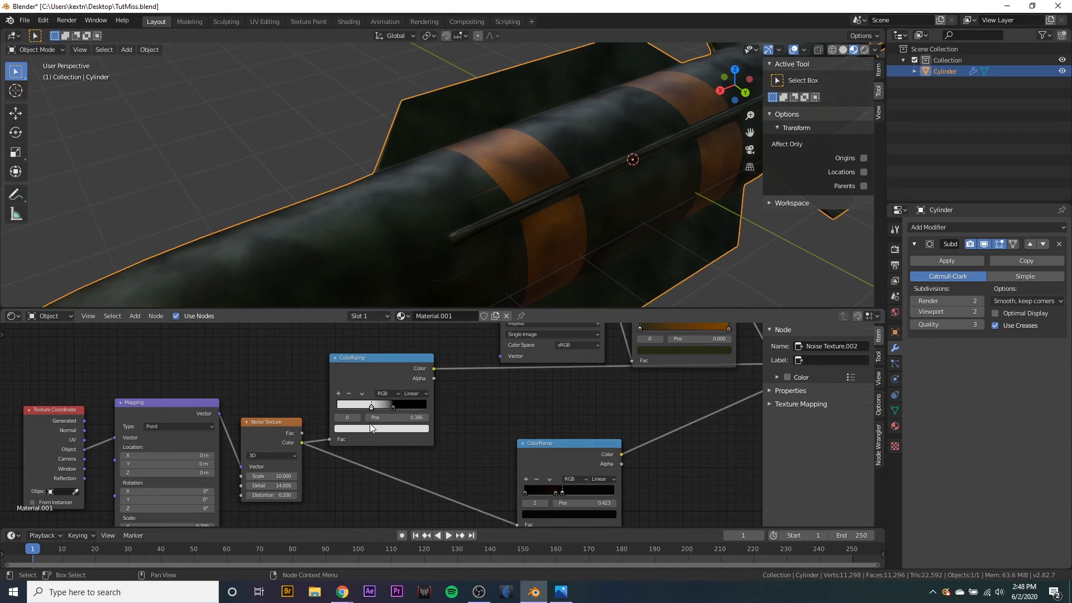
- Darken that ColorRamp's white stop to a color value of 0.806 and check the missile's surface
left_click(369, 427)
mouse_move(409, 316)
left_mouse_down()
mouse_move(409, 346)
mouse_move(409, 304)
mouse_move(409, 313)
left_mouse_up()
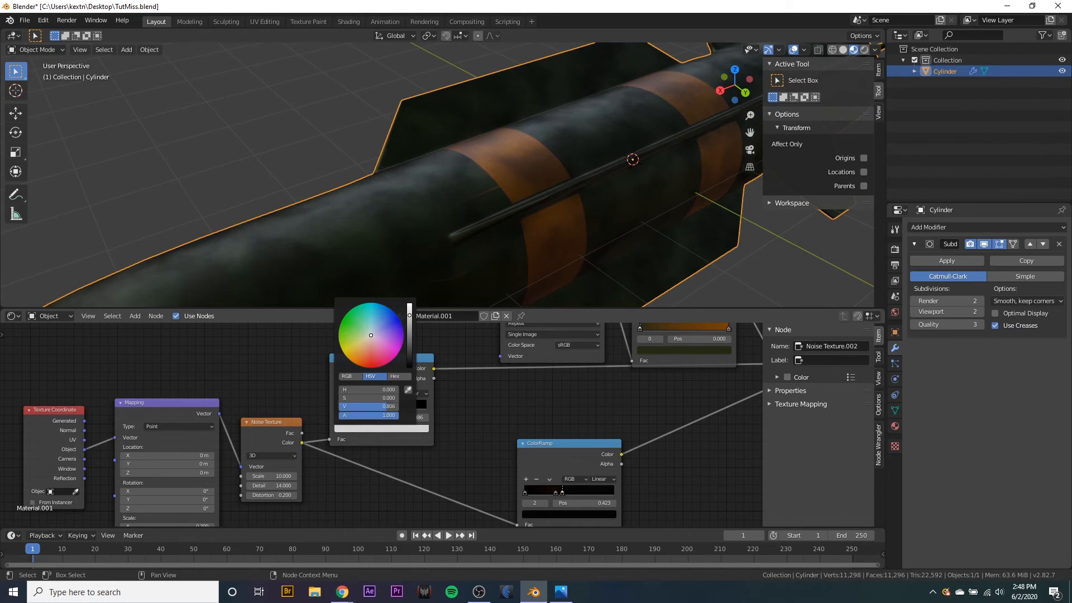
scroll(560, 182, "down", 2)
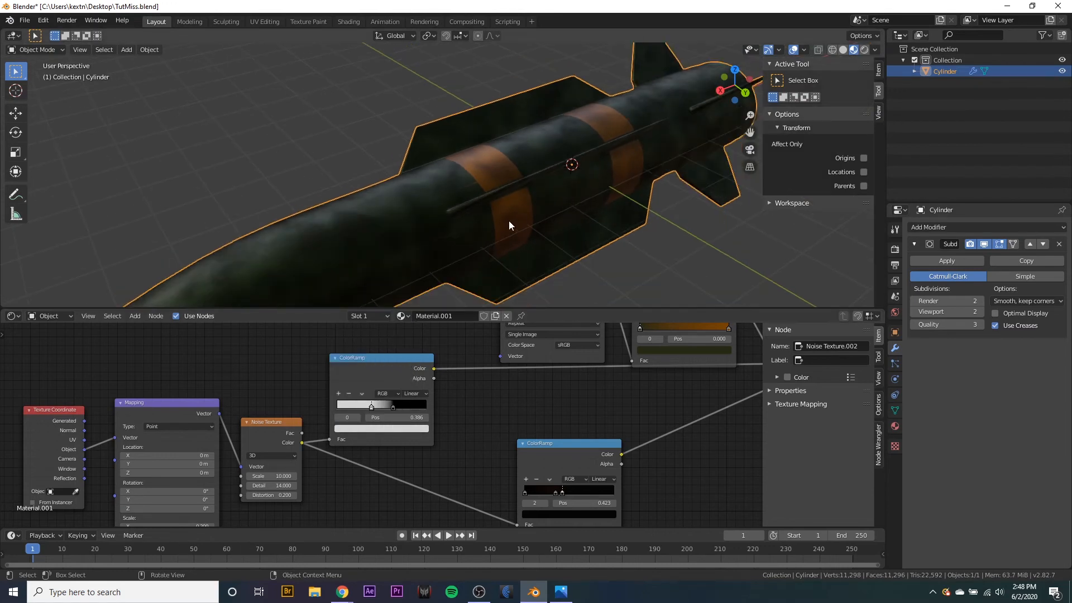
middle_click_drag(508, 220, 609, 95)
- Add a Value node of 0.2 and connect its output to the Scale inputs of both noise Mapping nodes
middle_click_drag(358, 403, 384, 391)
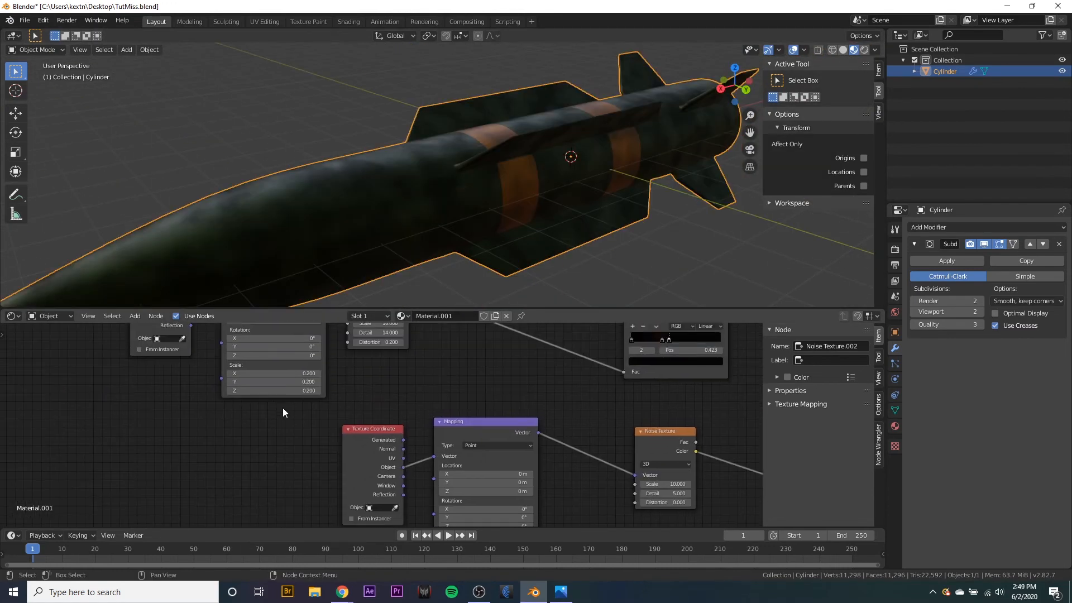
scroll(263, 464, "down", 2)
middle_click_drag(251, 464, 335, 427)
key("shift+a")
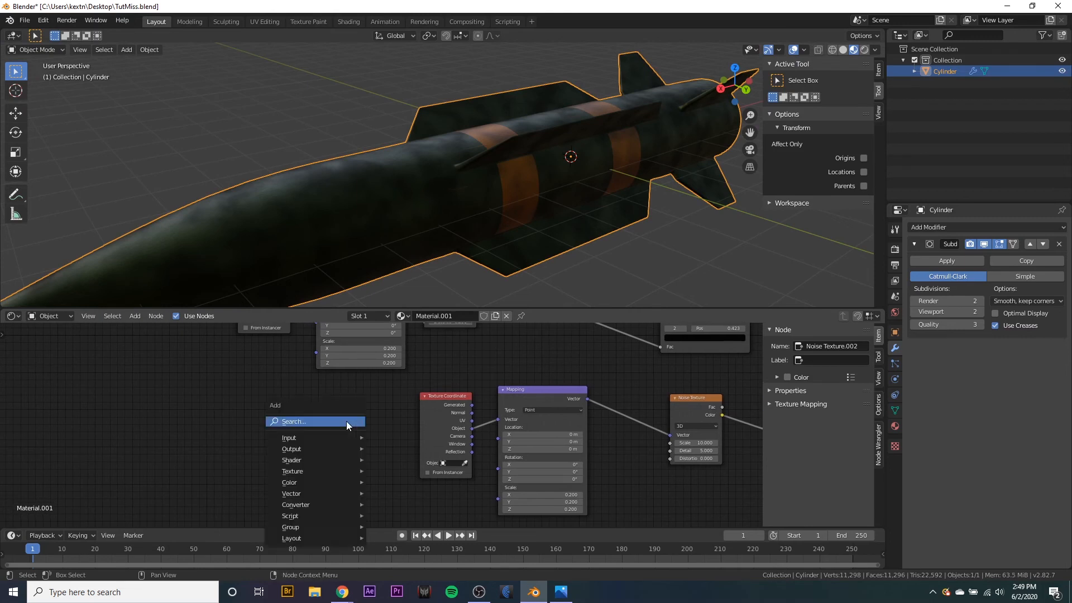
left_click(346, 421)
type("va")
key("Return")
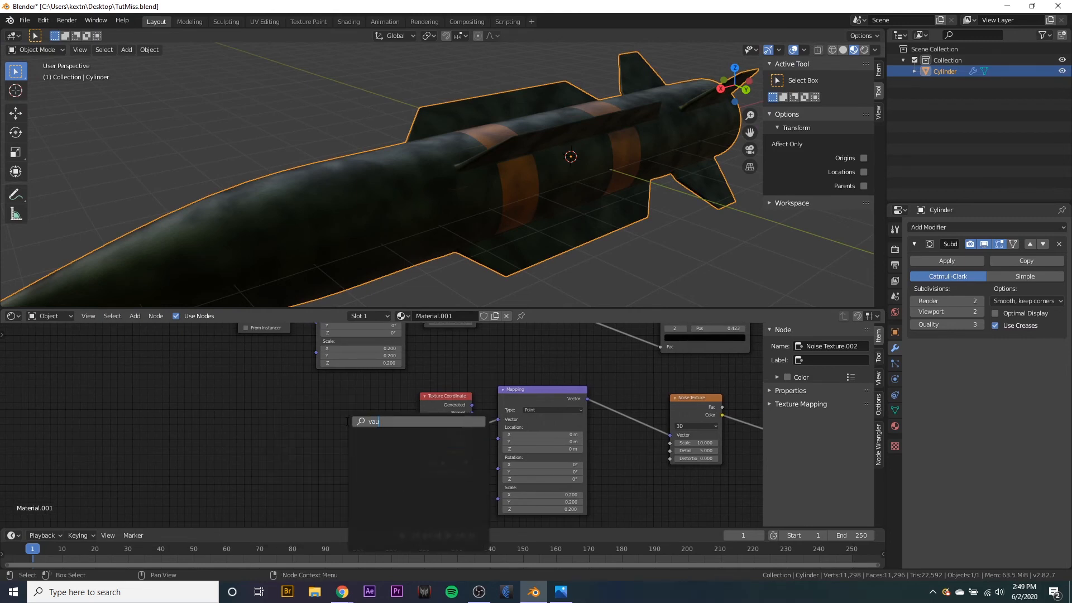
left_click(255, 427)
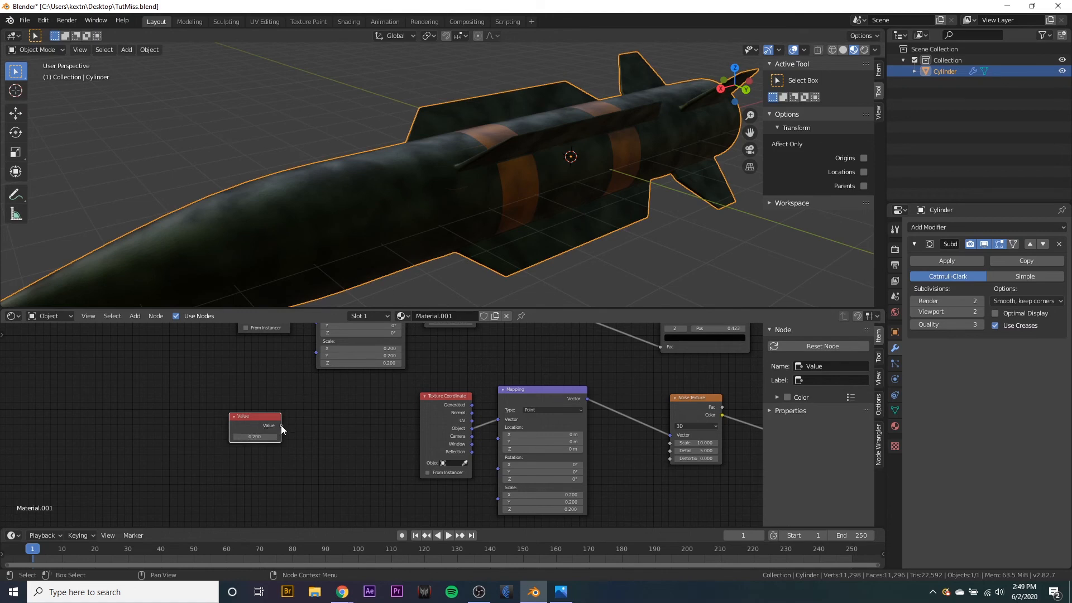
left_click_drag(280, 425, 316, 353)
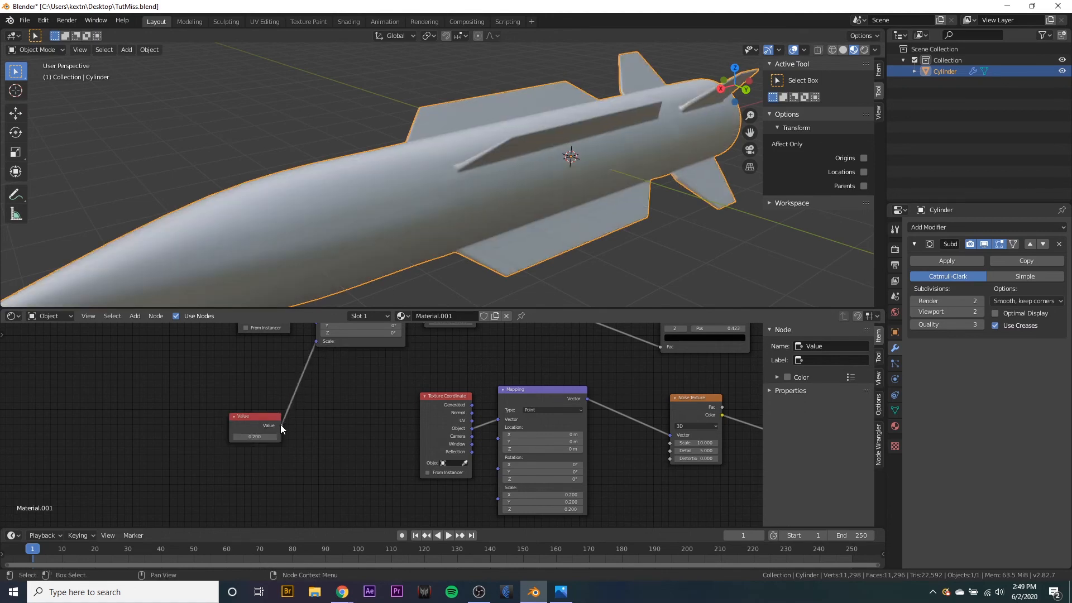
left_click_drag(280, 426, 499, 494)
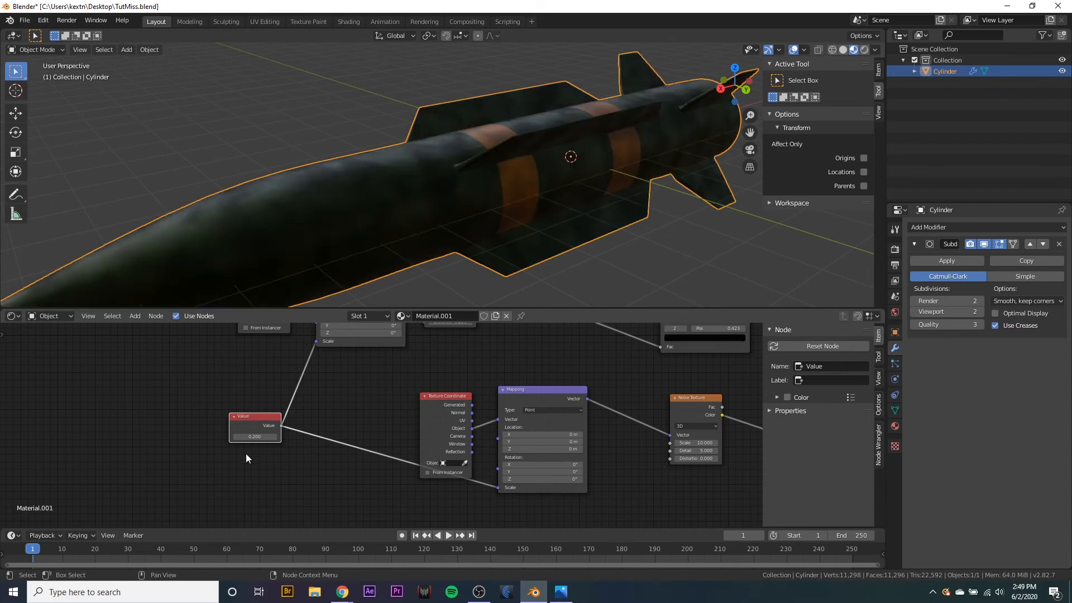
- Set the shared Value node to 0.1 and inspect the noise across the deselected missile
scroll(394, 428, "up", 4)
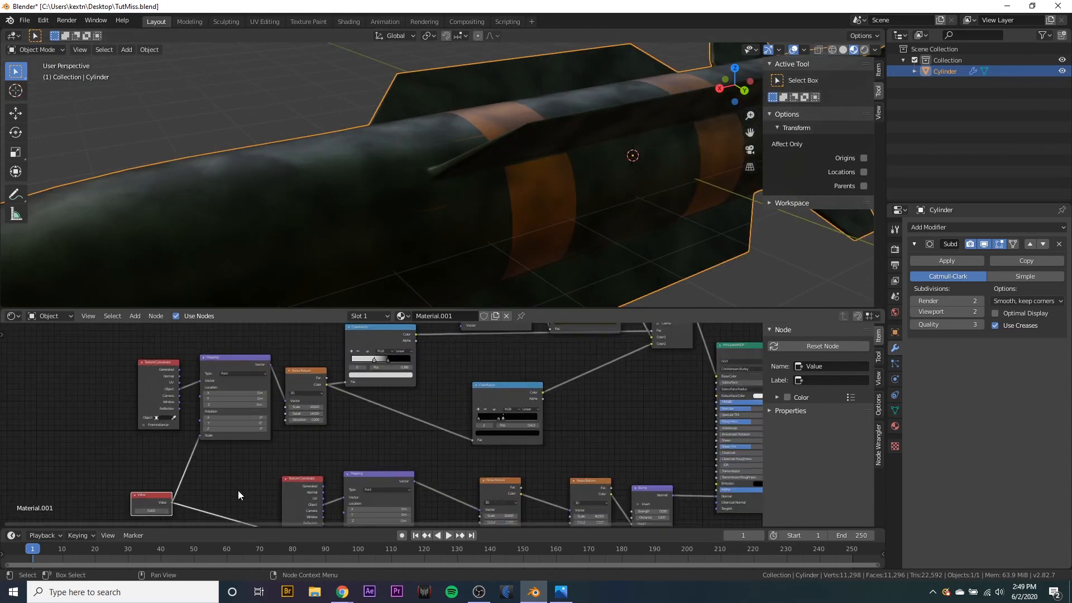
scroll(238, 490, "down", 2)
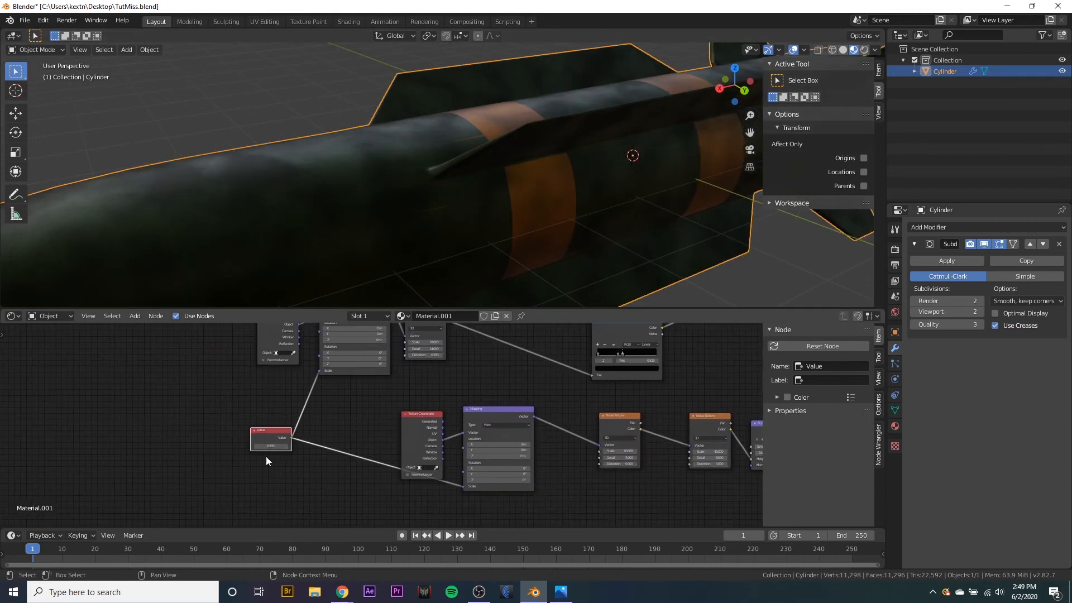
left_click_drag(266, 447, 287, 446)
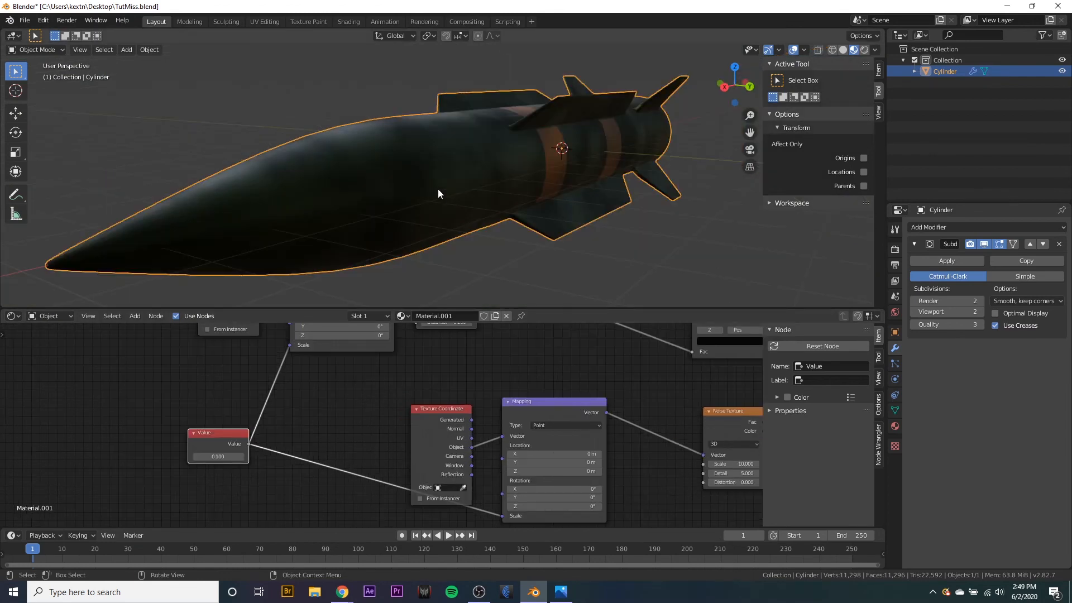
middle_click_drag(438, 189, 483, 250)
left_click(586, 262)
scroll(149, 65, "up", 1)
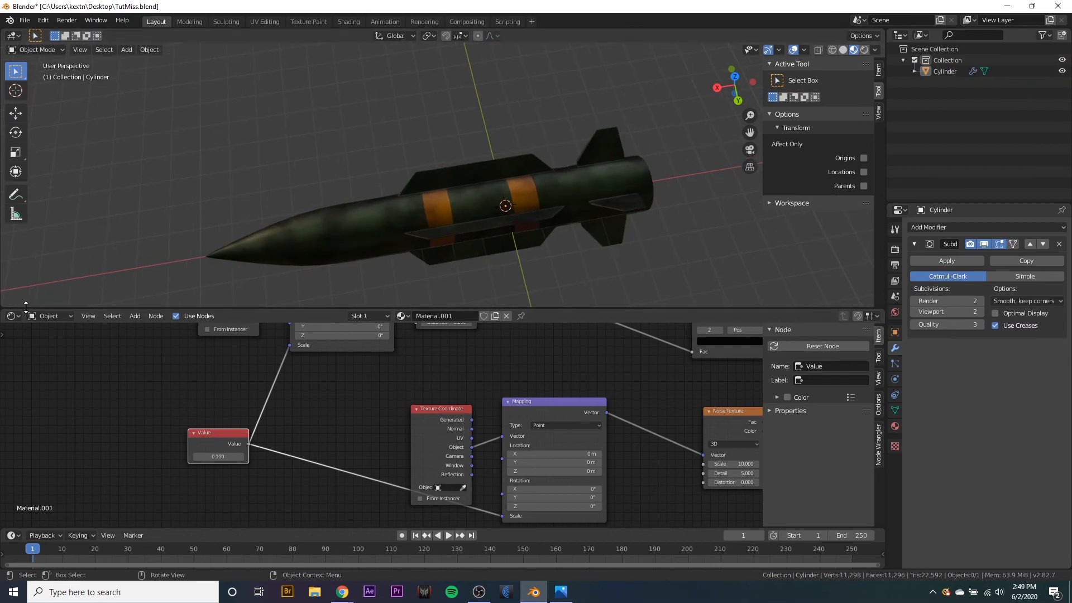
- Join the node editor area into the 3D viewport and switch the viewport to rendered shading
right_click(25, 307)
left_click(45, 336)
left_click(452, 411)
mouse_move(451, 412)
middle_mouse_down()
mouse_move(517, 321)
mouse_move(786, 106)
middle_mouse_up()
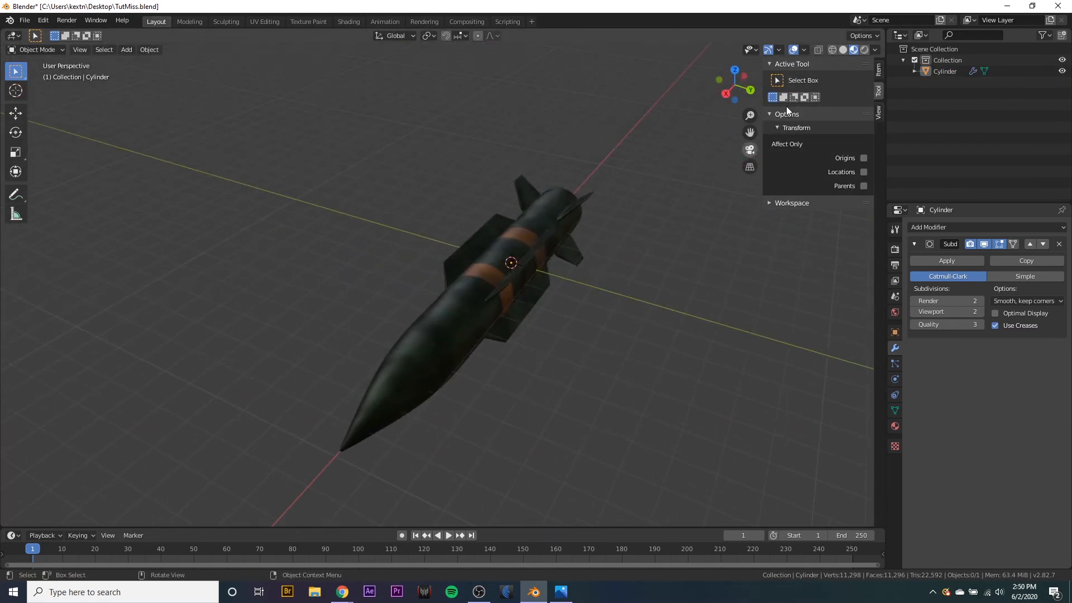
left_click(865, 50)
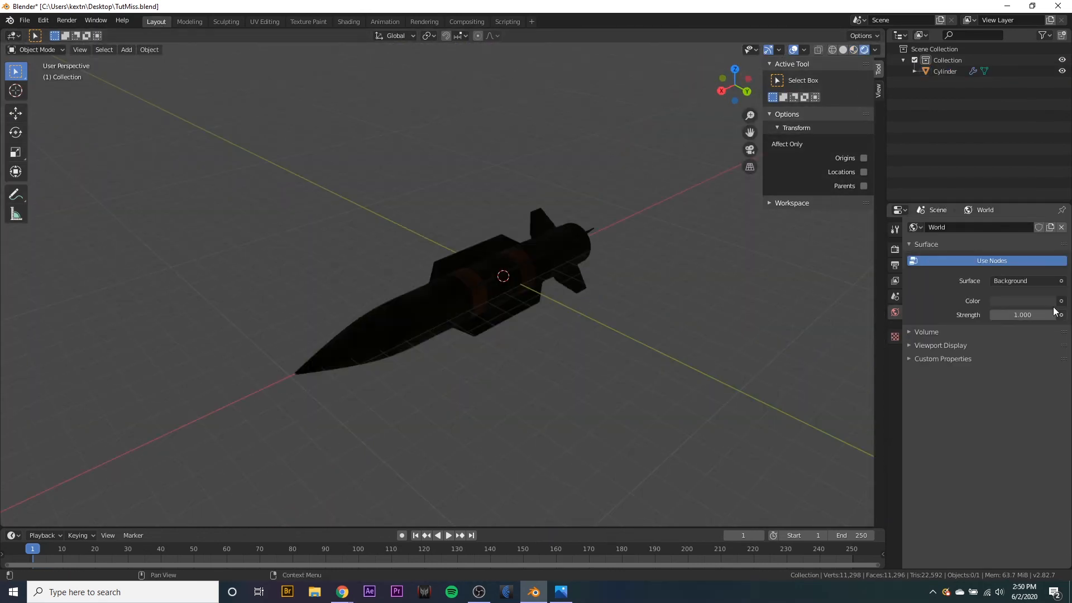
- Assign an Environment Texture to the World color, open an image file for it, and save the file
left_click(1057, 282)
left_click(1060, 301)
left_click(858, 352)
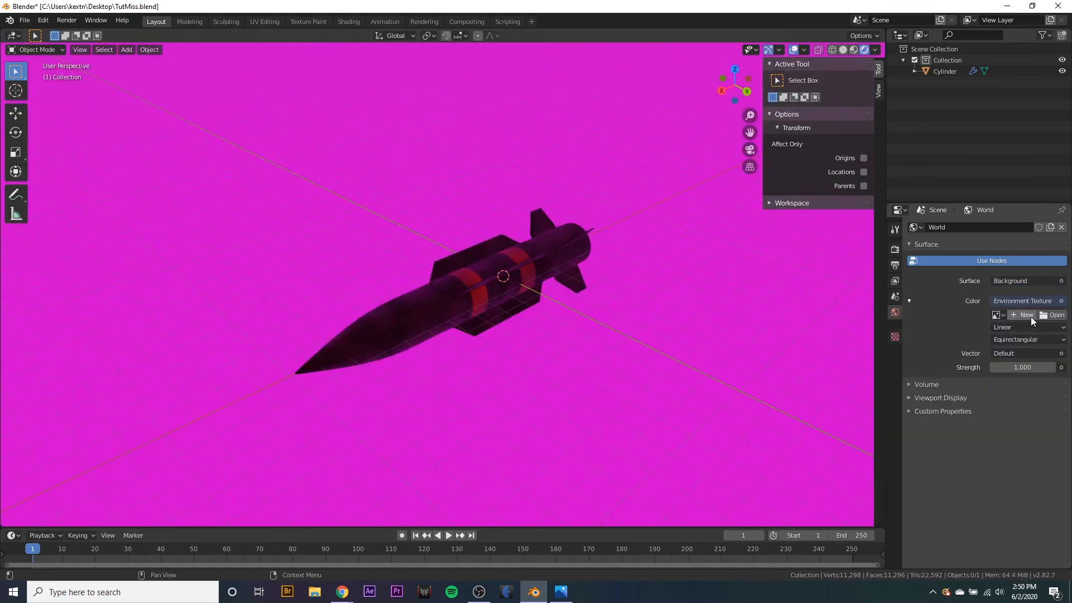
left_click(1048, 315)
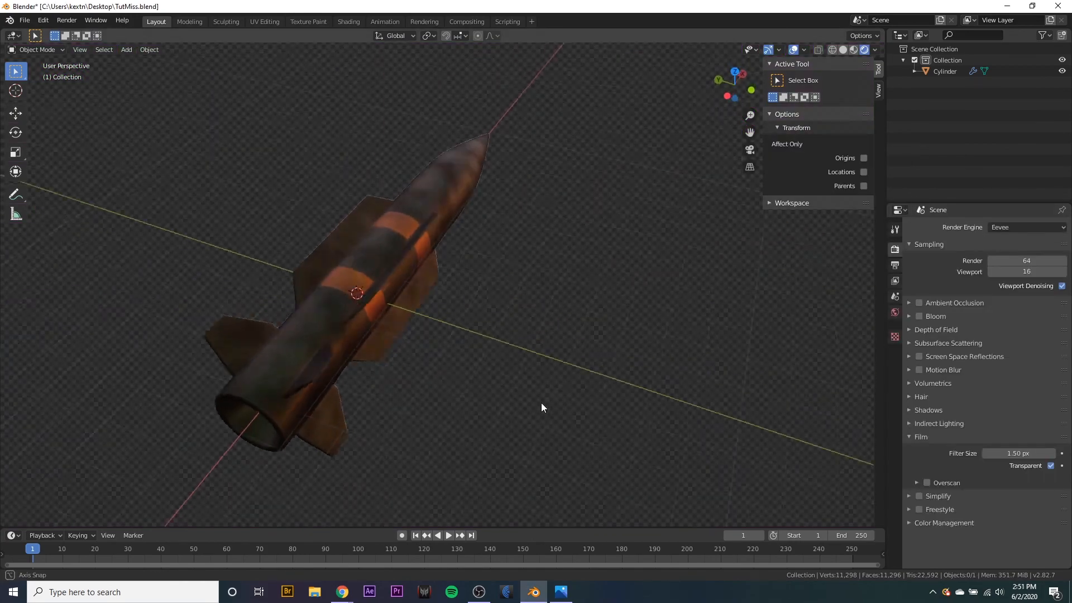
mouse_move(541, 406)
middle_mouse_down()
mouse_move(491, 343)
mouse_move(615, 352)
mouse_move(462, 363)
mouse_move(478, 303)
mouse_move(617, 332)
mouse_move(578, 378)
mouse_move(482, 393)
mouse_move(371, 385)
mouse_move(535, 361)
mouse_move(509, 377)
mouse_move(591, 383)
mouse_move(622, 321)
mouse_move(529, 370)
middle_mouse_up()
key("ctrl+s")
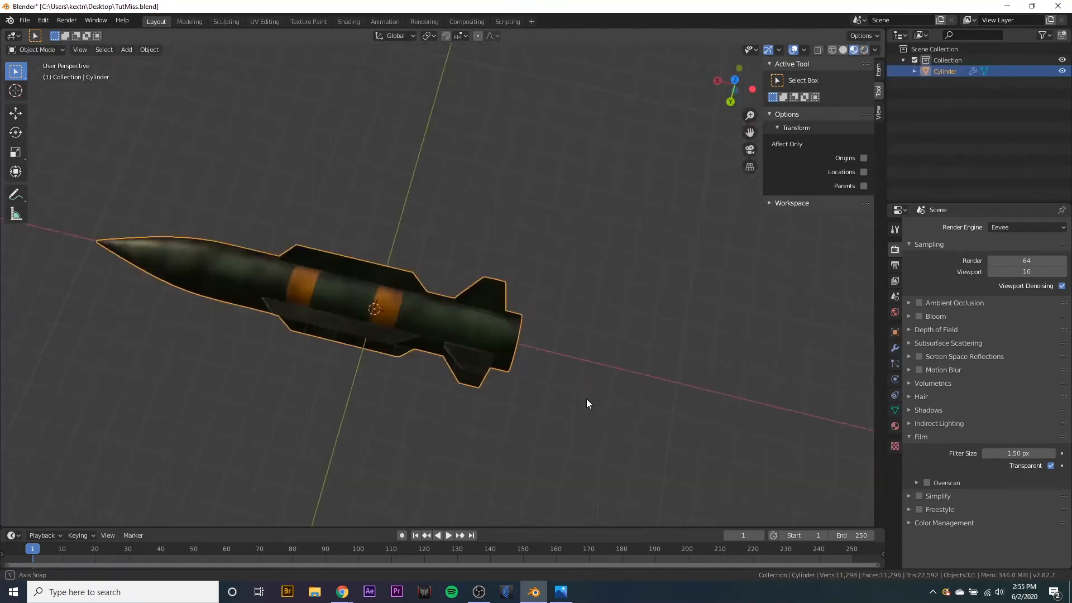
- Enter Edit Mode on the missile and select the outer tip faces of all four tail fins
mouse_move(586, 400)
middle_mouse_down()
mouse_move(606, 311)
mouse_move(638, 370)
mouse_move(560, 364)
mouse_move(569, 342)
mouse_move(608, 354)
mouse_move(612, 377)
mouse_move(641, 387)
mouse_move(441, 307)
middle_mouse_up()
middle_click_drag(509, 335, 577, 340)
key("Tab")
scroll(585, 358, "up", 3)
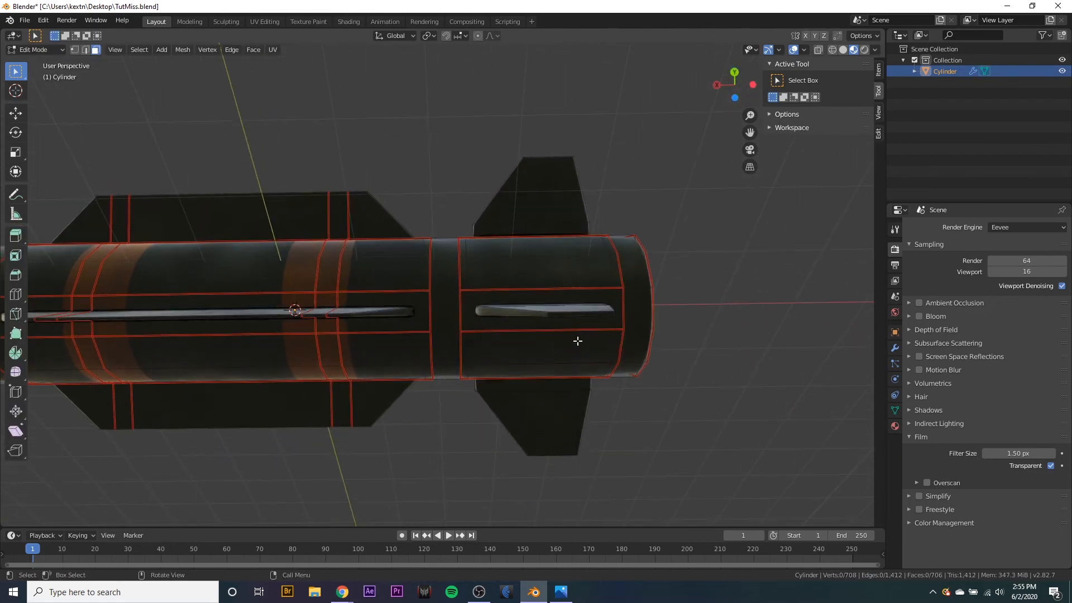
middle_click_drag(588, 179, 520, 269)
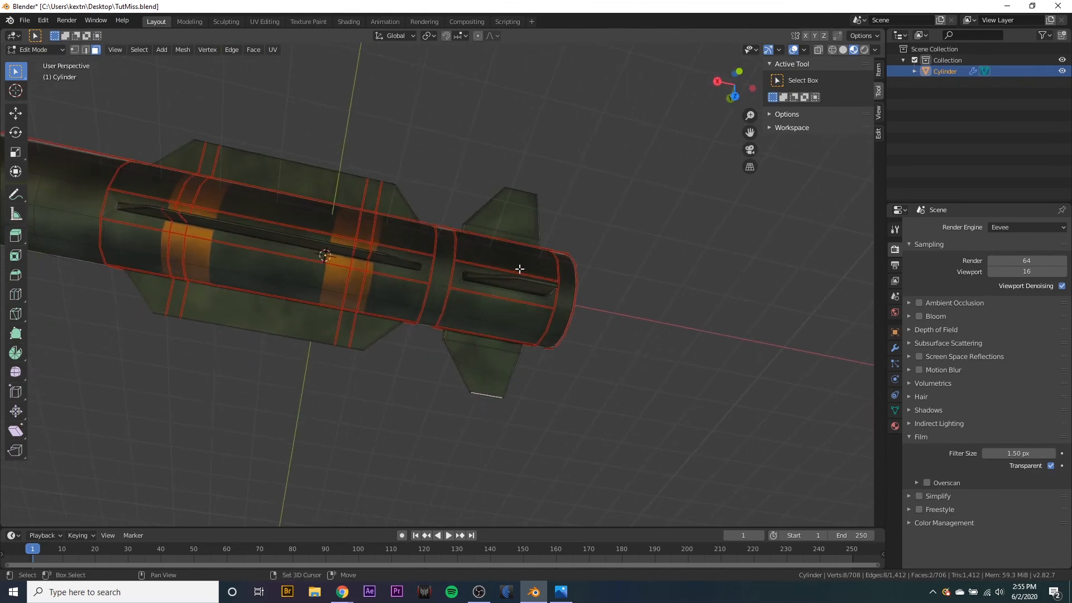
left_click(528, 279, "shift")
middle_click_drag(595, 254, 485, 163)
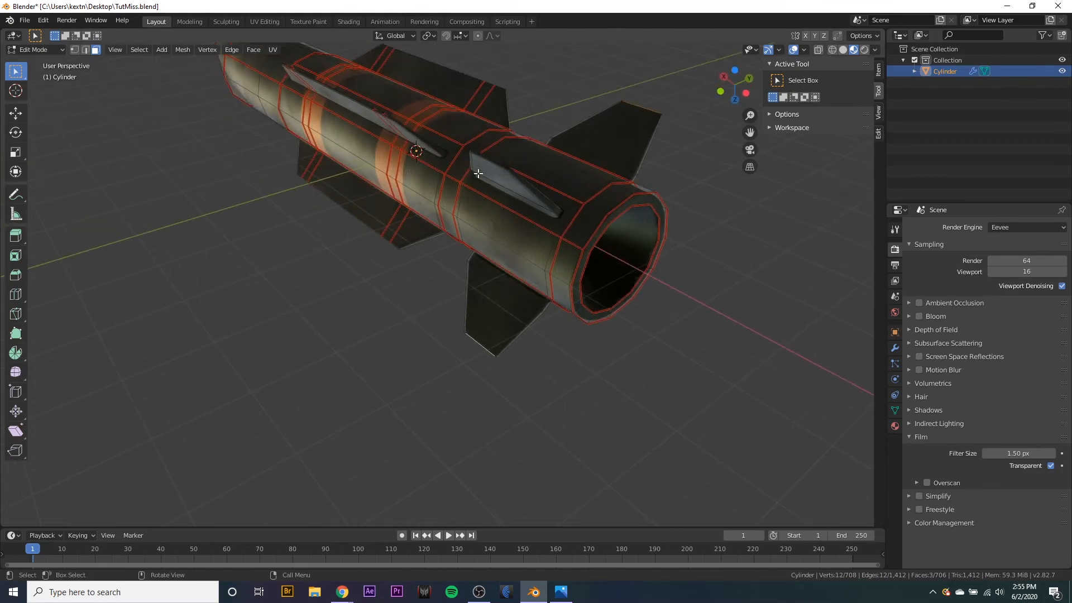
left_click(486, 160, "shift")
middle_click_drag(526, 227, 552, 203)
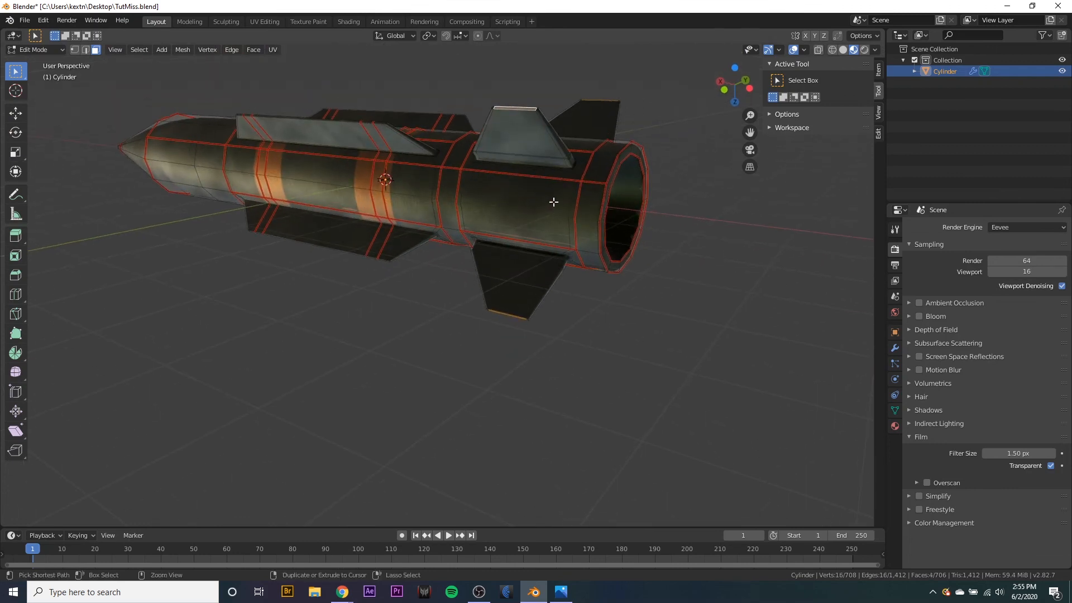
- Grow the face selection from the fin tips until it covers only the four tail fins
key("ctrl+KP_Add")
key("ctrl+KP_Add")
key("ctrl+KP_Add")
key("ctrl+KP_Add")
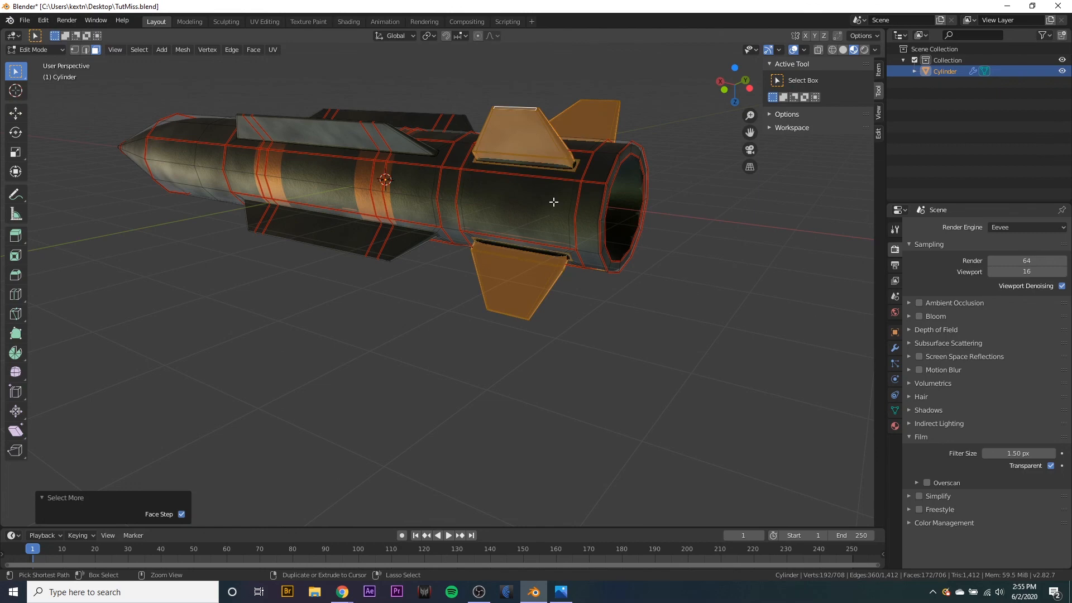
key("ctrl+KP_Add")
key("ctrl+KP_Subtract")
scroll(519, 333, "up", 4)
middle_click_drag(554, 201, 588, 360)
scroll(545, 456, "down", 2)
key("ctrl+z")
scroll(562, 460, "down", 6)
scroll(560, 359, "up", 2)
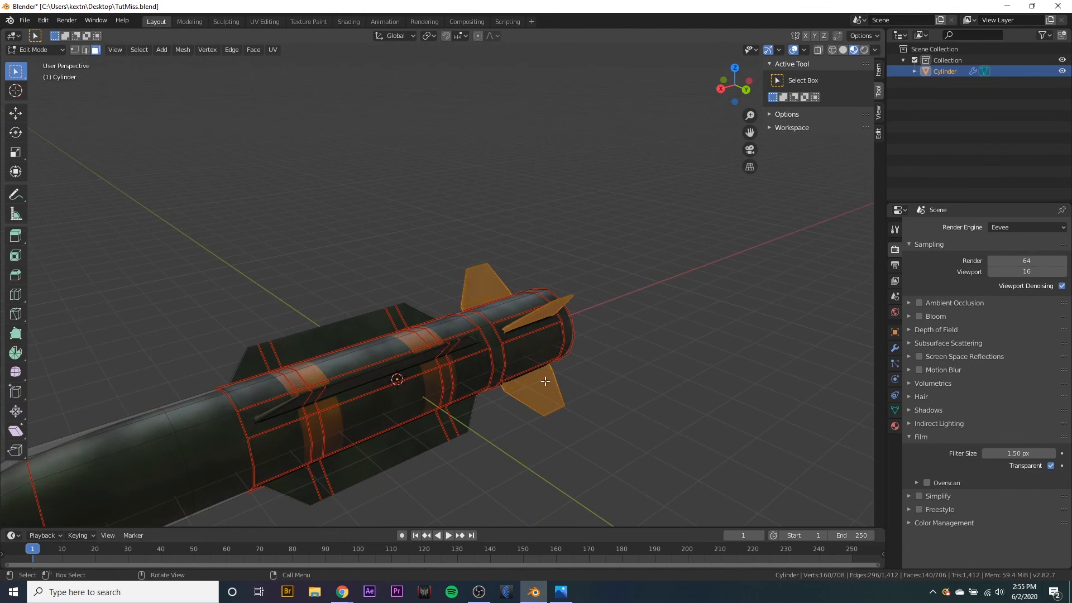
- Switch to Texture Paint with face masking and fill the selected tail fins with white on the mask texture
left_click(41, 49)
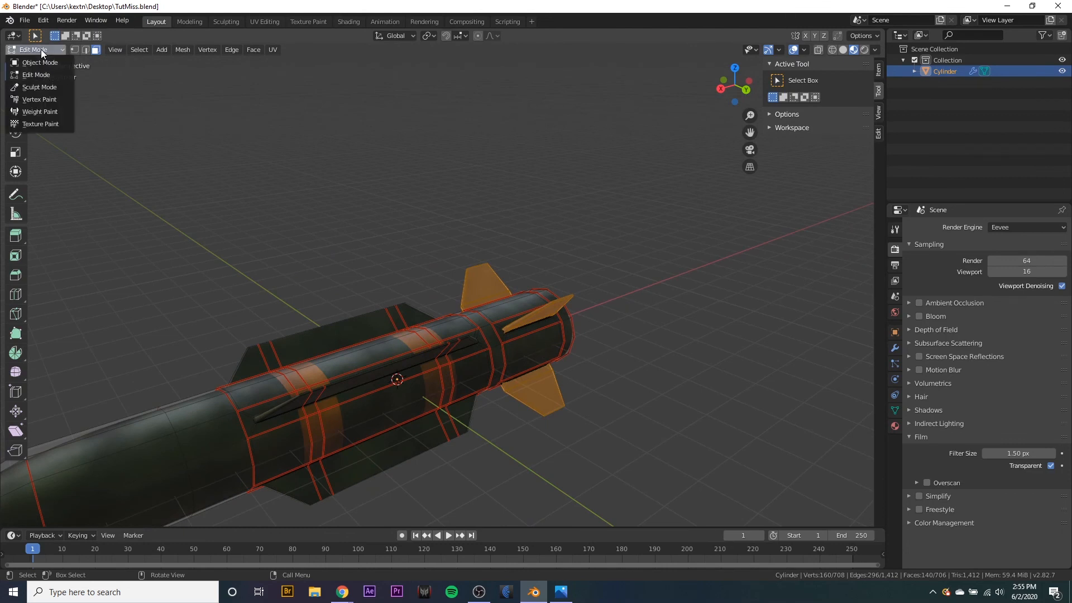
left_click(34, 123)
left_click(74, 50)
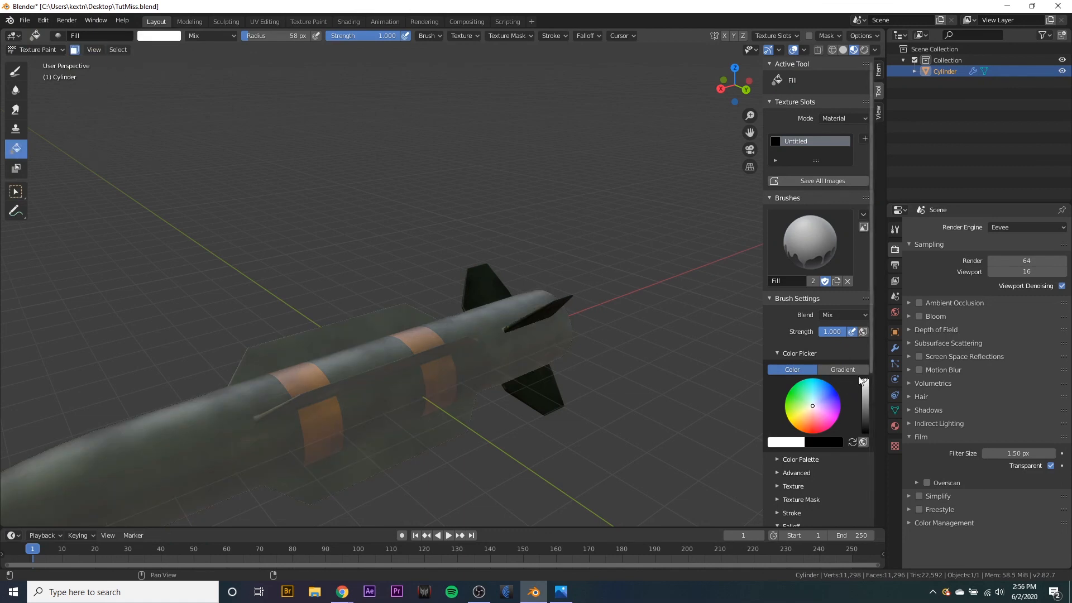
left_click(538, 391)
middle_click_drag(538, 389, 634, 302)
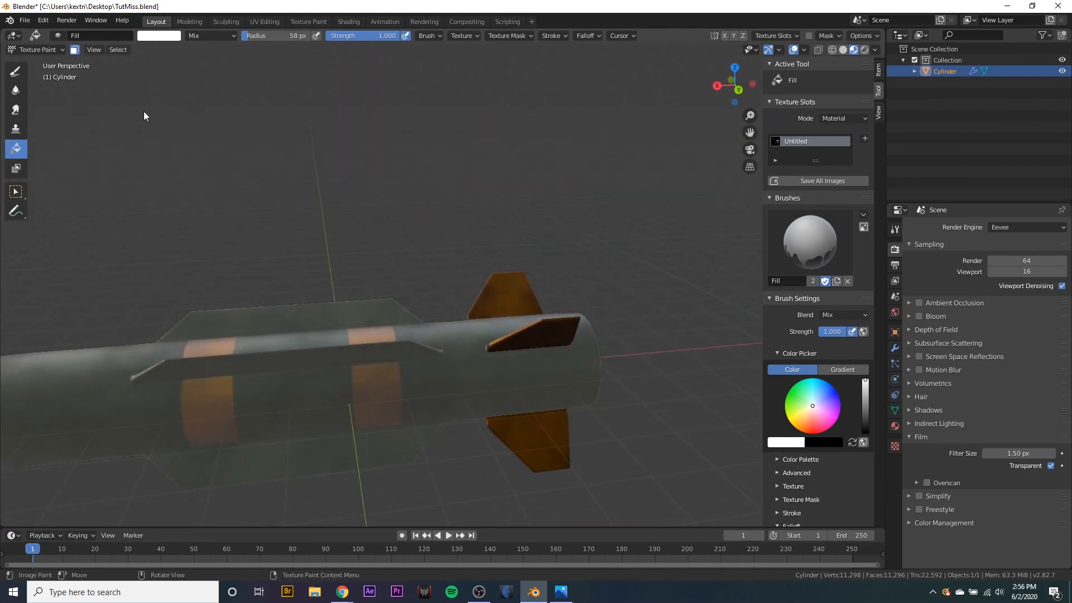
- Return to Object Mode, save the file and inspect the missile with its painted tail fins
left_click(52, 49)
left_click(45, 61)
scroll(477, 391, "down", 3)
middle_click_drag(477, 391, 492, 370)
key("ctrl+s")
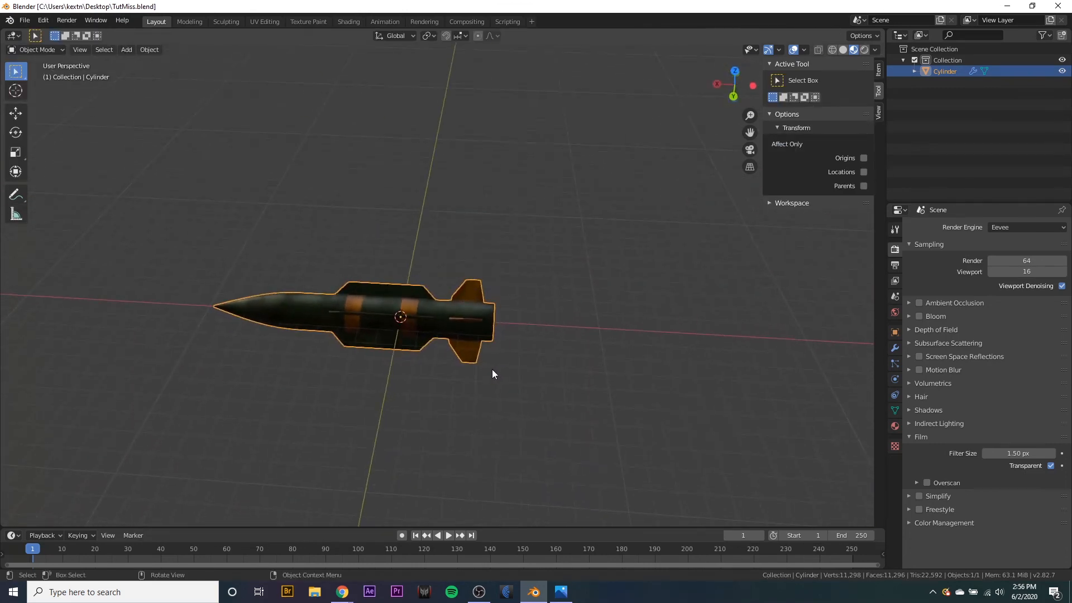
scroll(470, 337, "up", 3)
middle_click_drag(411, 348, 548, 377, "shift")
scroll(478, 355, "up", 2)
scroll(640, 301, "down", 5)
scroll(428, 349, "up", 2)
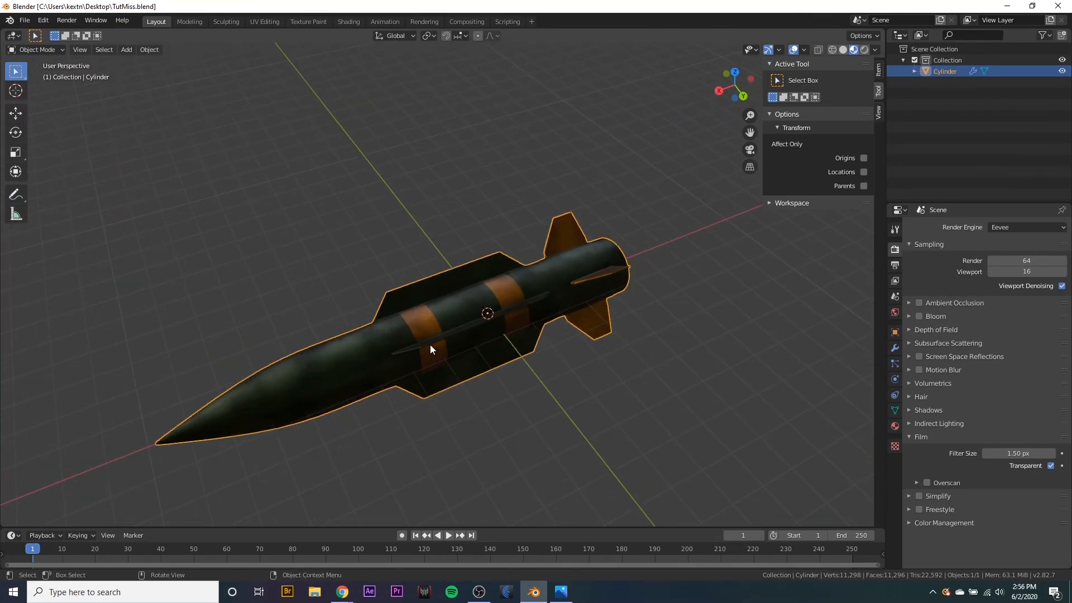